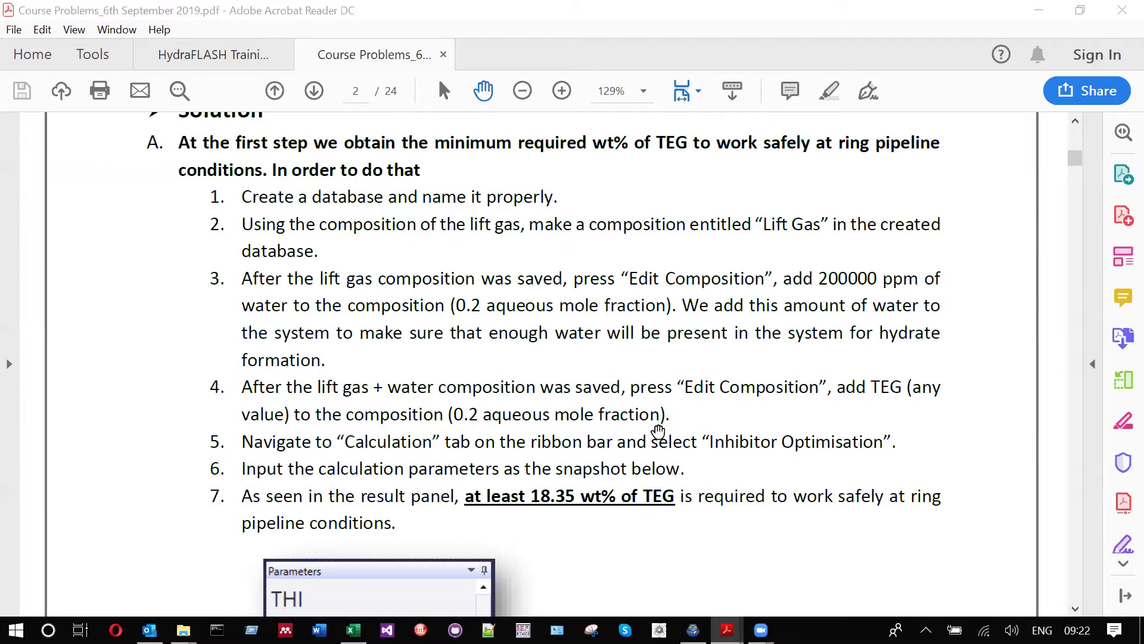
Switch to HydraFLASH and add TEG to the fluid's aqueous phase, with the amounts expressed as relative weight
{"action": "left_click", "coordinate": [693, 630]}
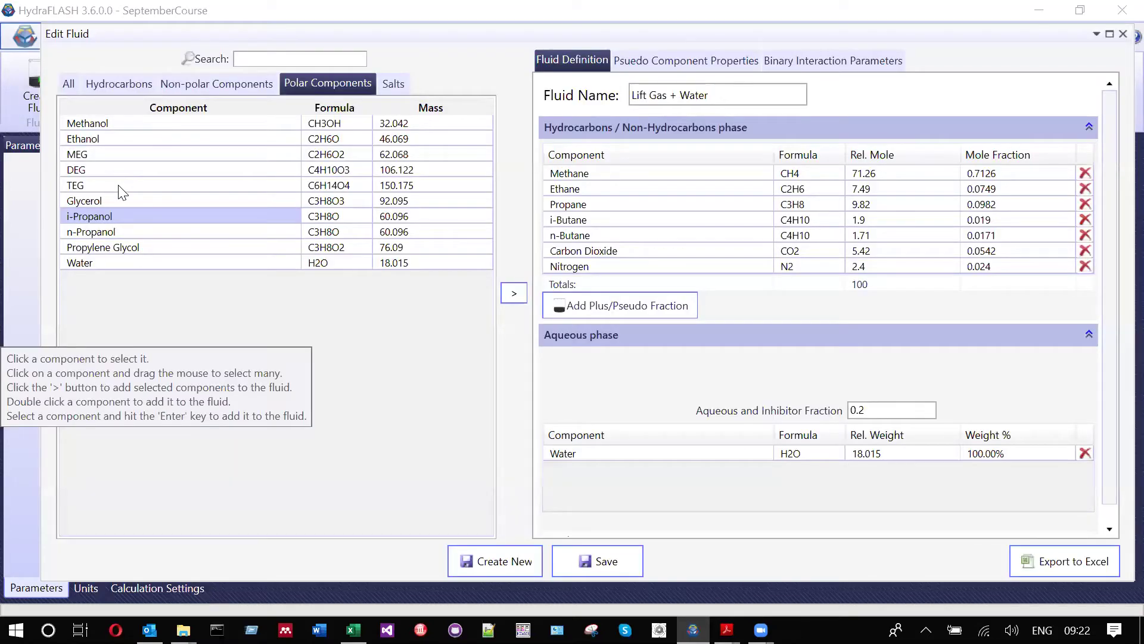
{"action": "double_click", "coordinate": [122, 190]}
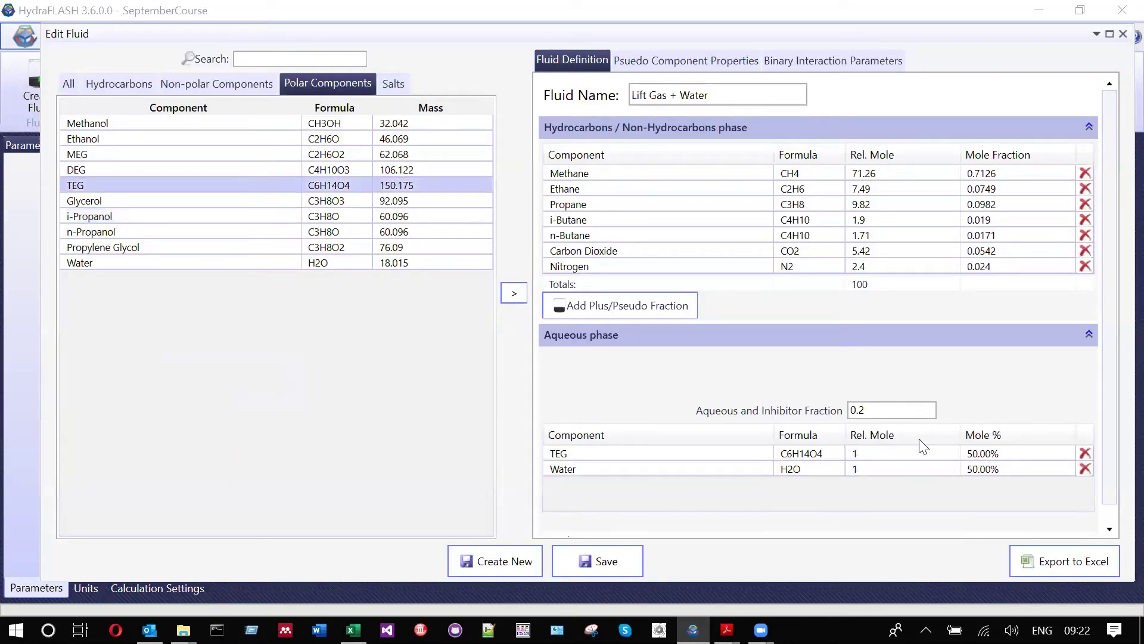
{"action": "left_click", "coordinate": [922, 444]}
Rename the fluid "Lift Gas + TEG" and save it as a new fluid
{"action": "left_click", "coordinate": [720, 94]}
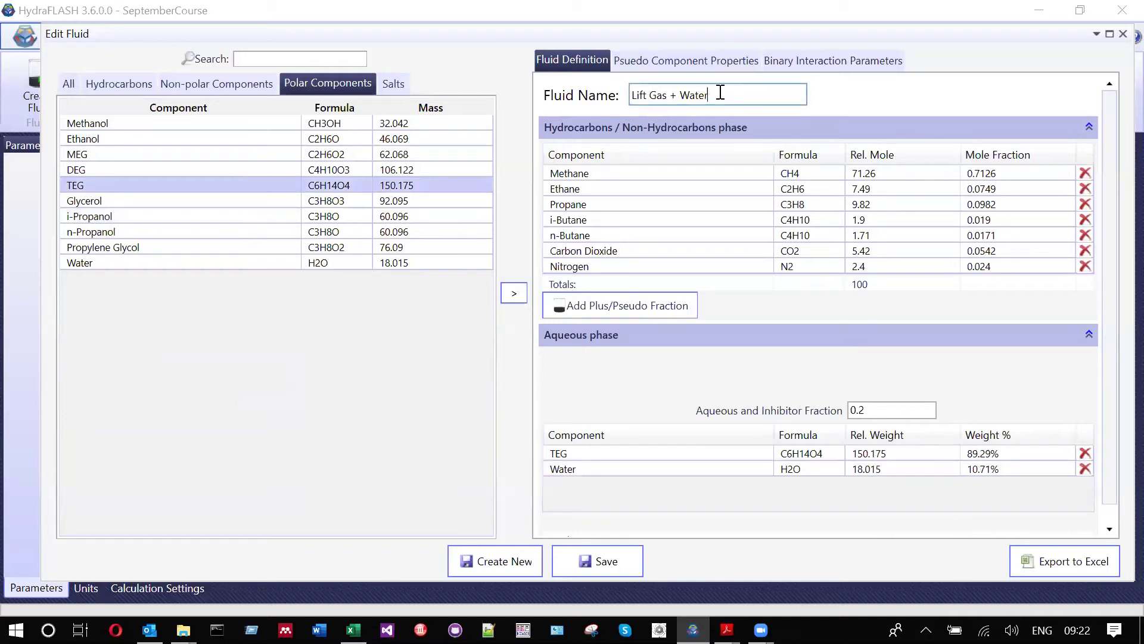
{"action": "key", "text": "BackSpace"}
{"action": "key", "text": "BackSpace"}
{"action": "key", "text": "BackSpace"}
{"action": "key", "text": "BackSpace"}
{"action": "key", "text": "BackSpace"}
{"action": "type", "text": "TEG"}
{"action": "key", "text": "Tab"}
{"action": "left_click", "coordinate": [498, 555]}
{"action": "left_click", "coordinate": [620, 560]}
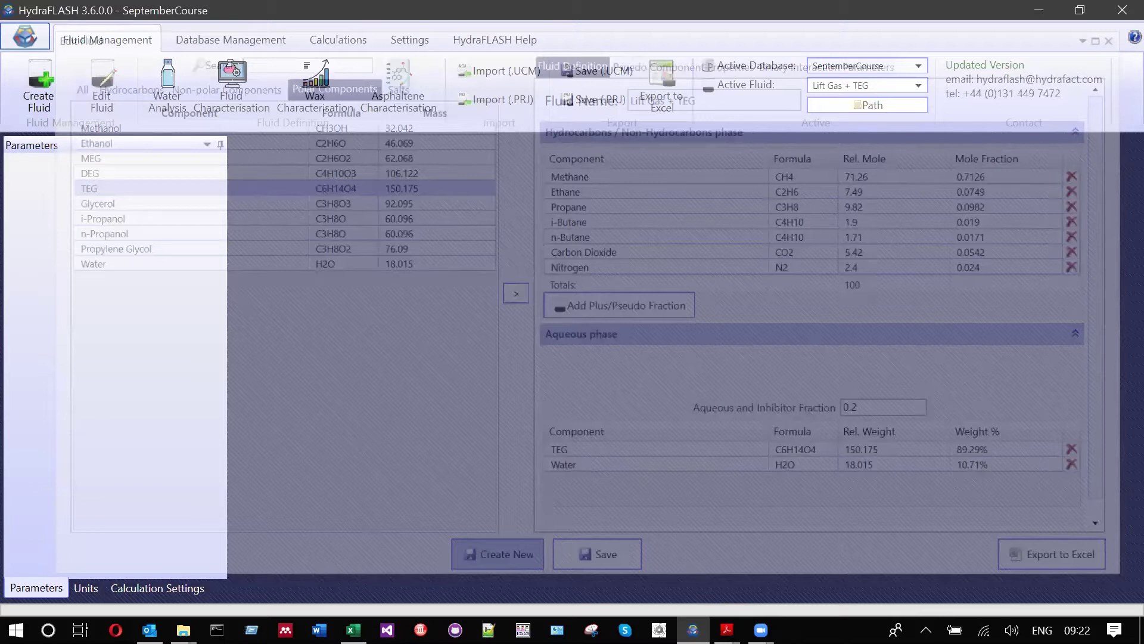
Switch to the course problems PDF in Acrobat Reader and read the inhibitor calculation steps and parameters on page 2
{"action": "left_click", "coordinate": [727, 630]}
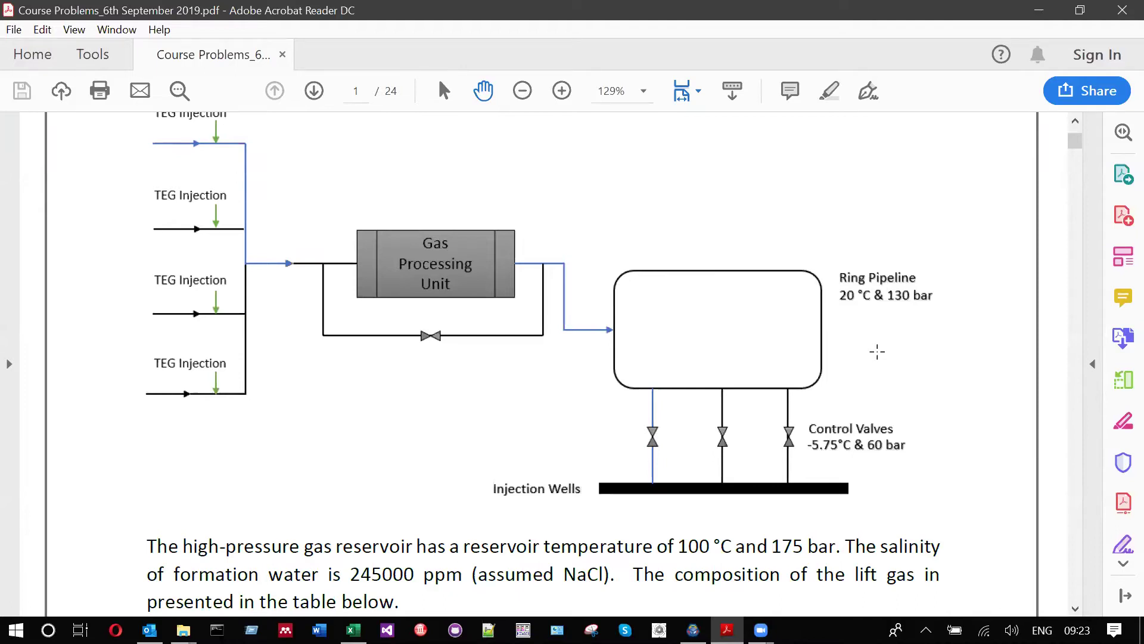
{"action": "scroll", "coordinate": [877, 352], "scroll_direction": "down", "scroll_amount": 3}
{"action": "scroll", "coordinate": [826, 439], "scroll_direction": "down", "scroll_amount": 15}
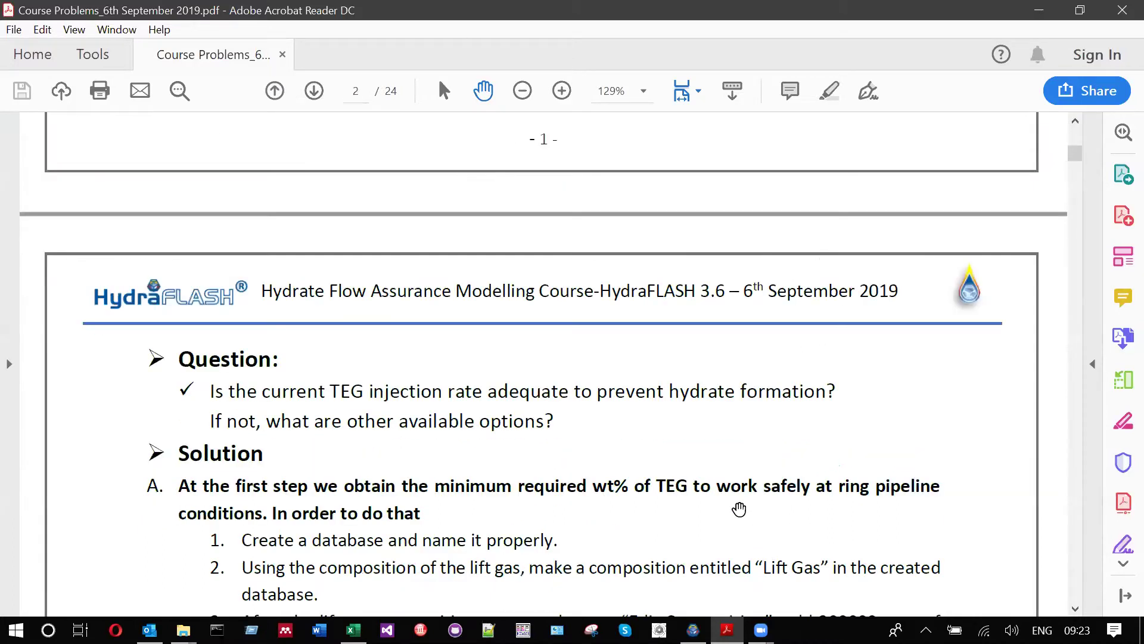
{"action": "scroll", "coordinate": [382, 203], "scroll_direction": "down", "scroll_amount": 15}
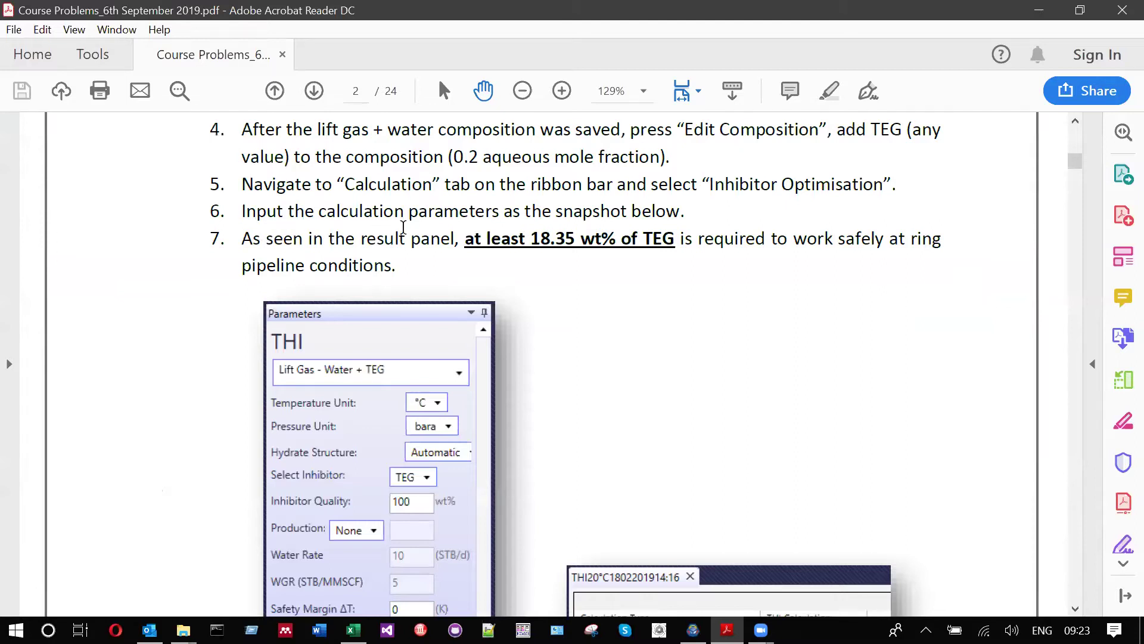
{"action": "scroll", "coordinate": [714, 292], "scroll_direction": "down", "scroll_amount": 1}
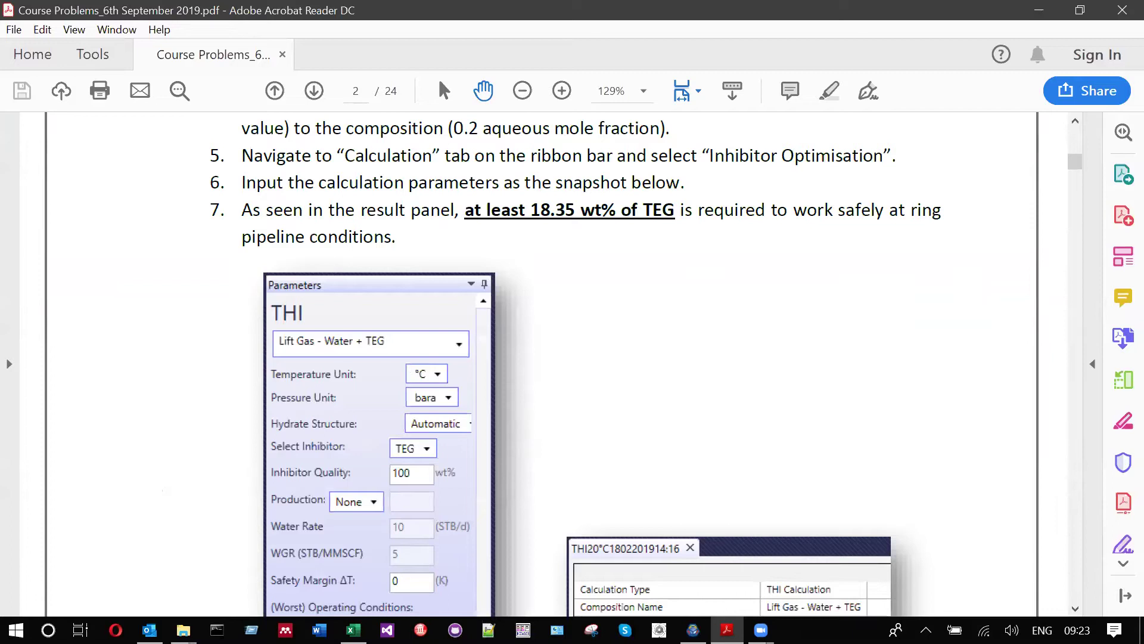
In HydraFLASH, set the THI requirement calculation to TEG inhibitor, 100 wt% quality and a safety margin of 0 K
{"action": "key", "text": "alt+Tab"}
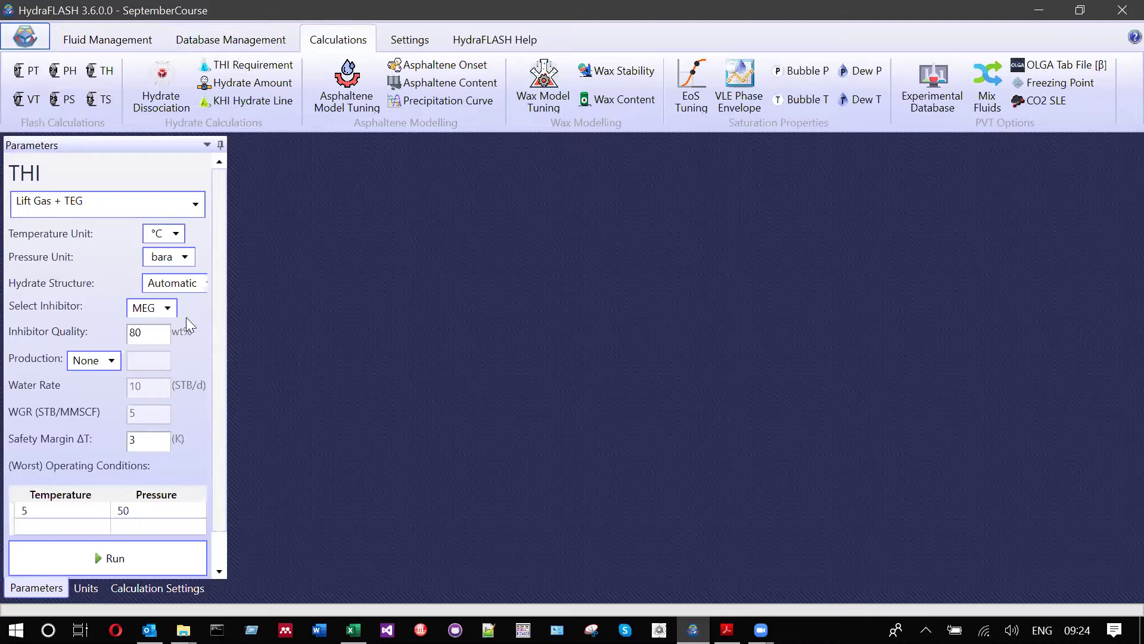
{"action": "left_click", "coordinate": [168, 311]}
{"action": "left_click", "coordinate": [150, 391]}
{"action": "double_click", "coordinate": [133, 333]}
{"action": "type", "text": "100"}
{"action": "double_click", "coordinate": [158, 439]}
{"action": "type", "text": "0"}
{"action": "key", "text": "Tab"}
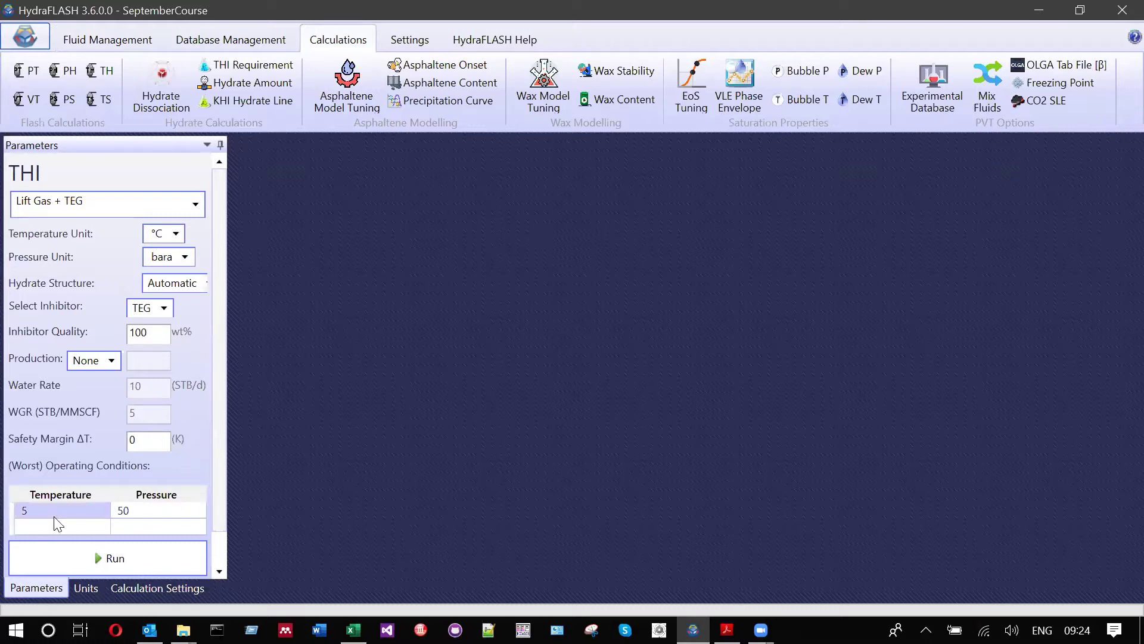
Check the ring pipeline conditions in the PDF, enter 20 °C and 130 bara as worst operating conditions, and run the THI calculation
{"action": "left_click", "coordinate": [726, 630]}
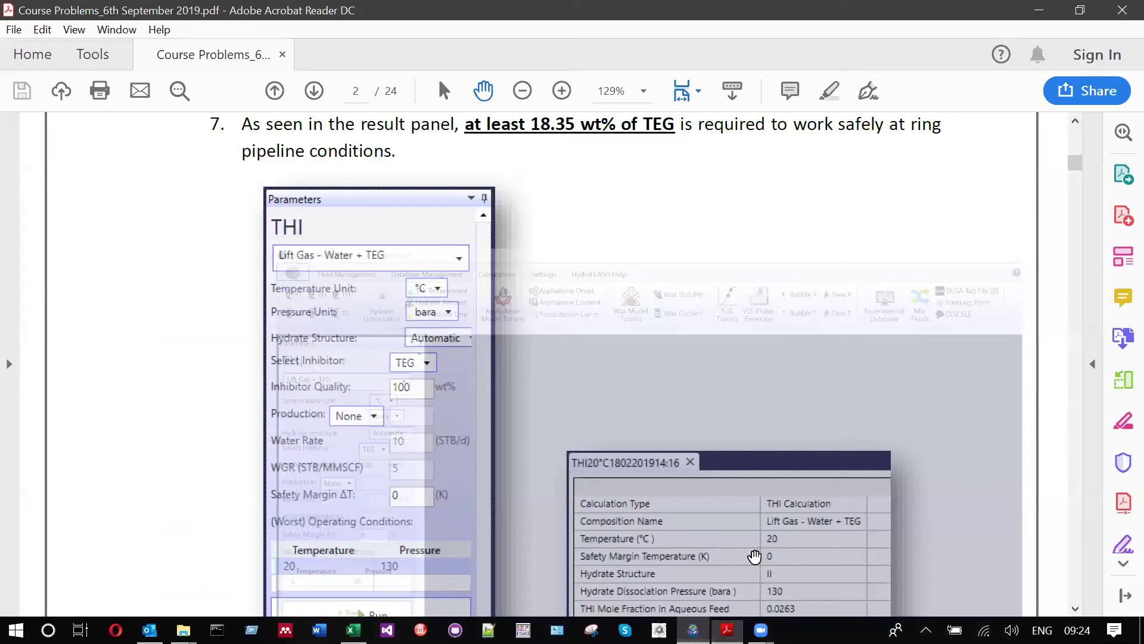
{"action": "scroll", "coordinate": [754, 557], "scroll_direction": "up", "scroll_amount": 5}
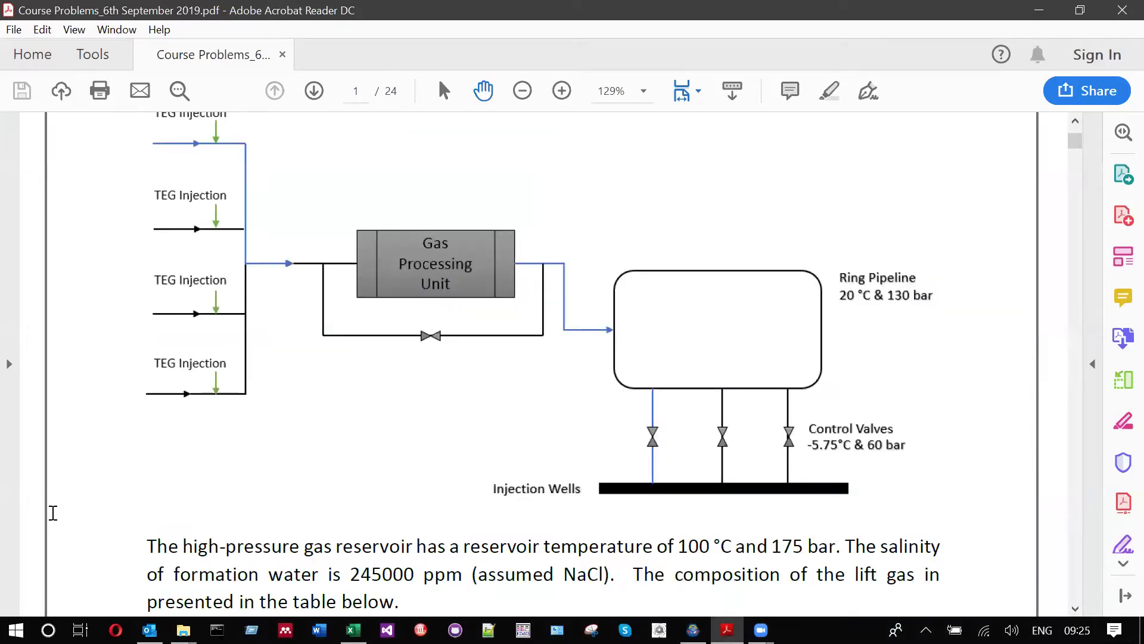
{"action": "key", "text": "alt+Tab"}
{"action": "type", "text": "20"}
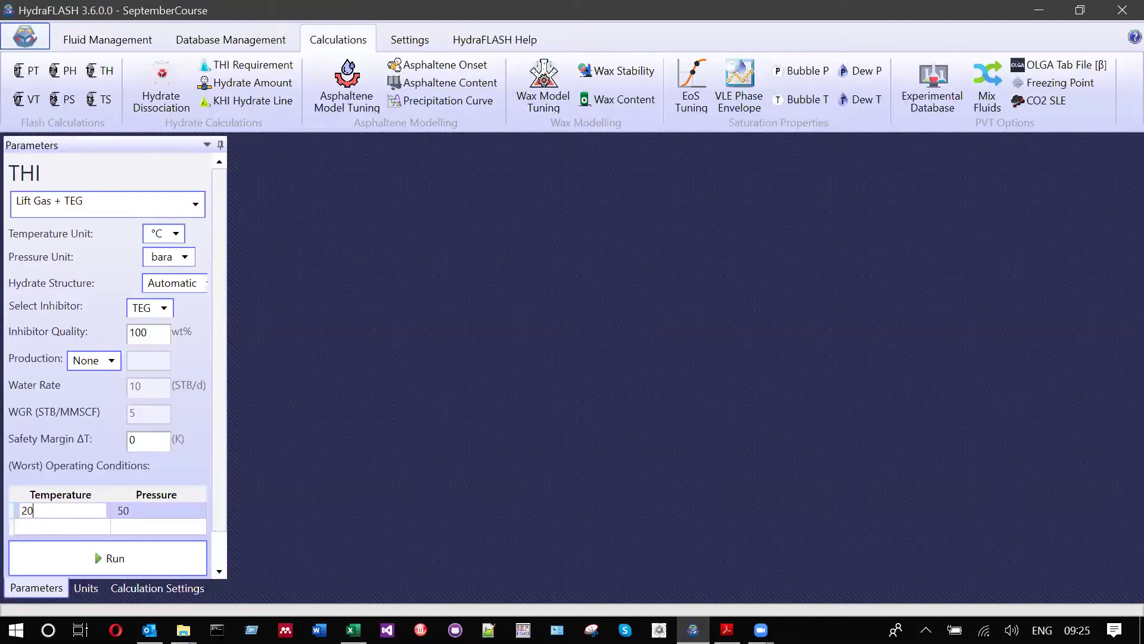
{"action": "left_click", "coordinate": [146, 504]}
{"action": "type", "text": "130"}
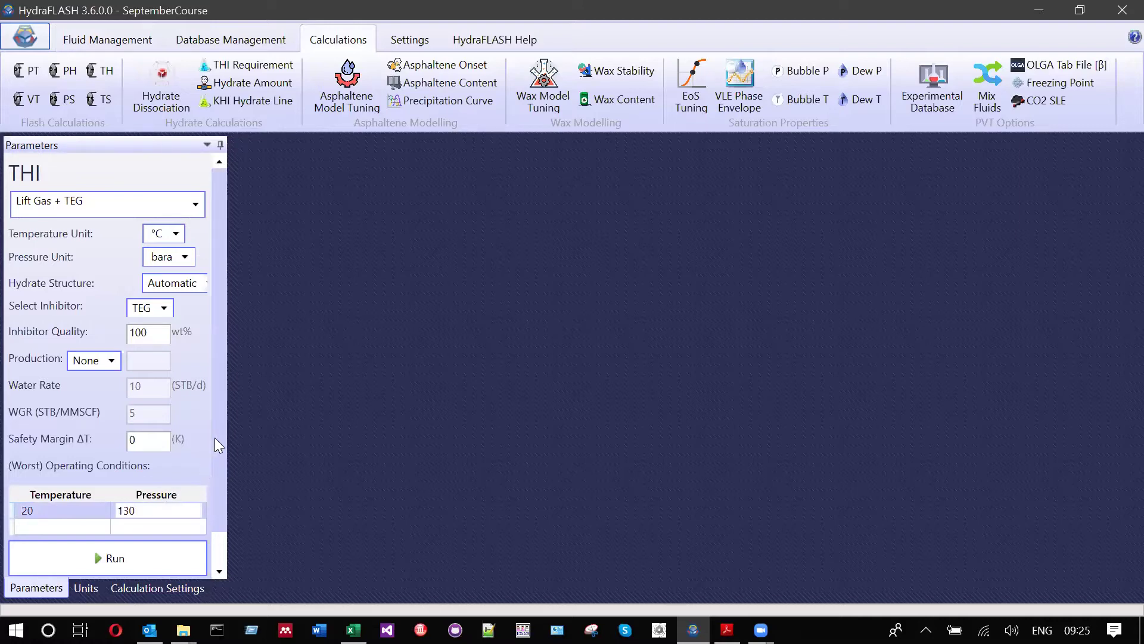
{"action": "key", "text": "Return"}
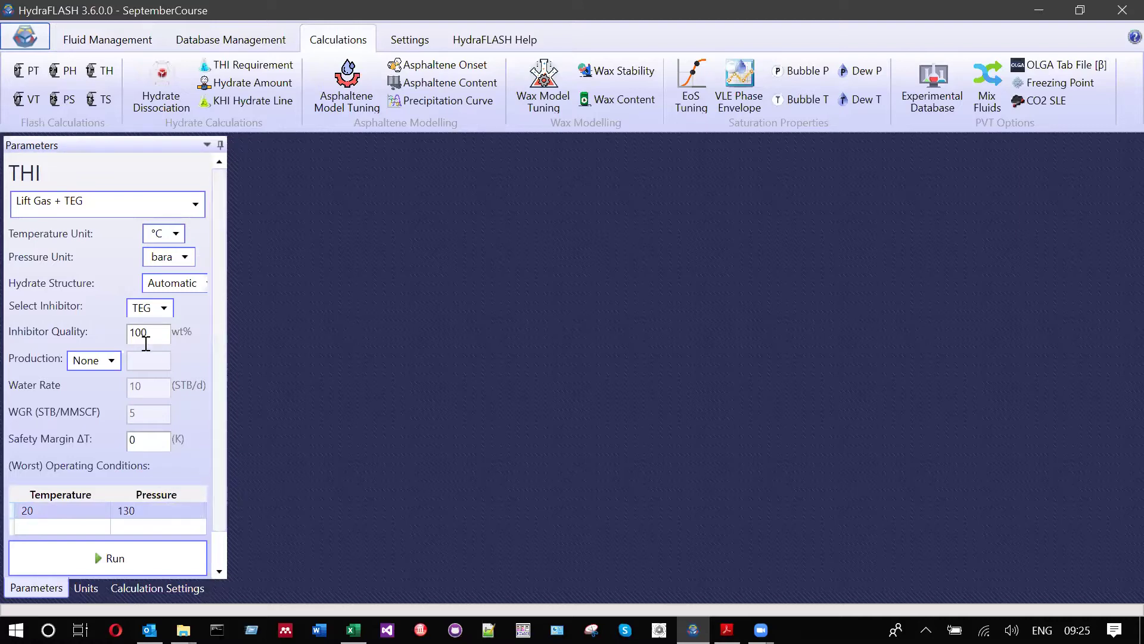
{"action": "left_click", "coordinate": [120, 548]}
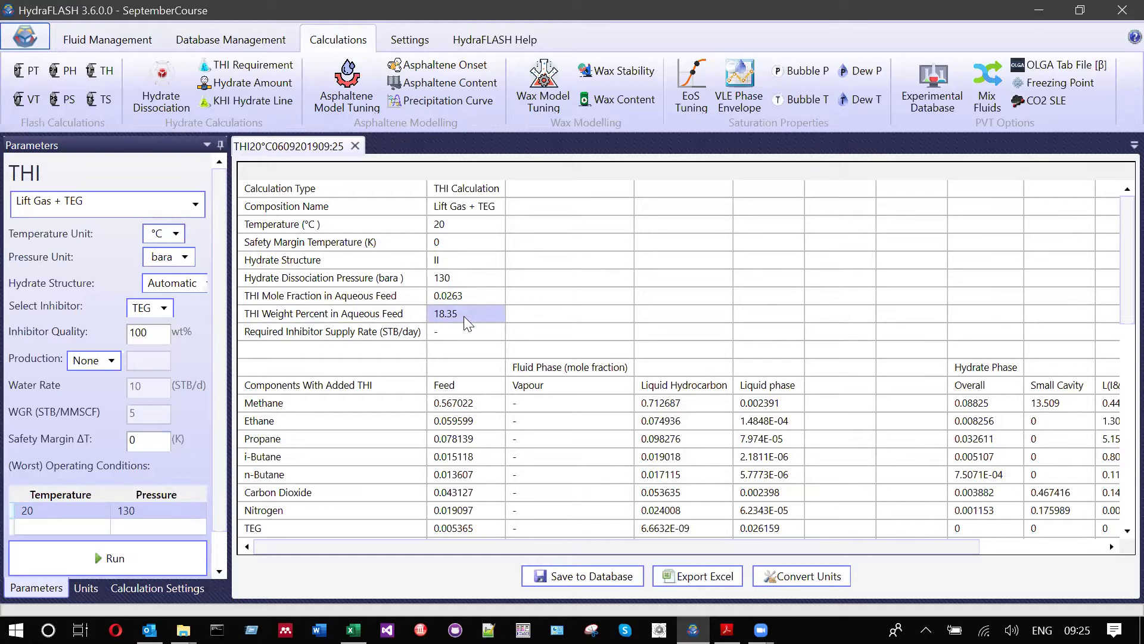
Examine the THI results table, including the required TEG weight percent, phase compositions and phase properties
{"action": "left_click", "coordinate": [698, 327]}
{"action": "scroll", "coordinate": [699, 326], "scroll_direction": "down", "scroll_amount": 3}
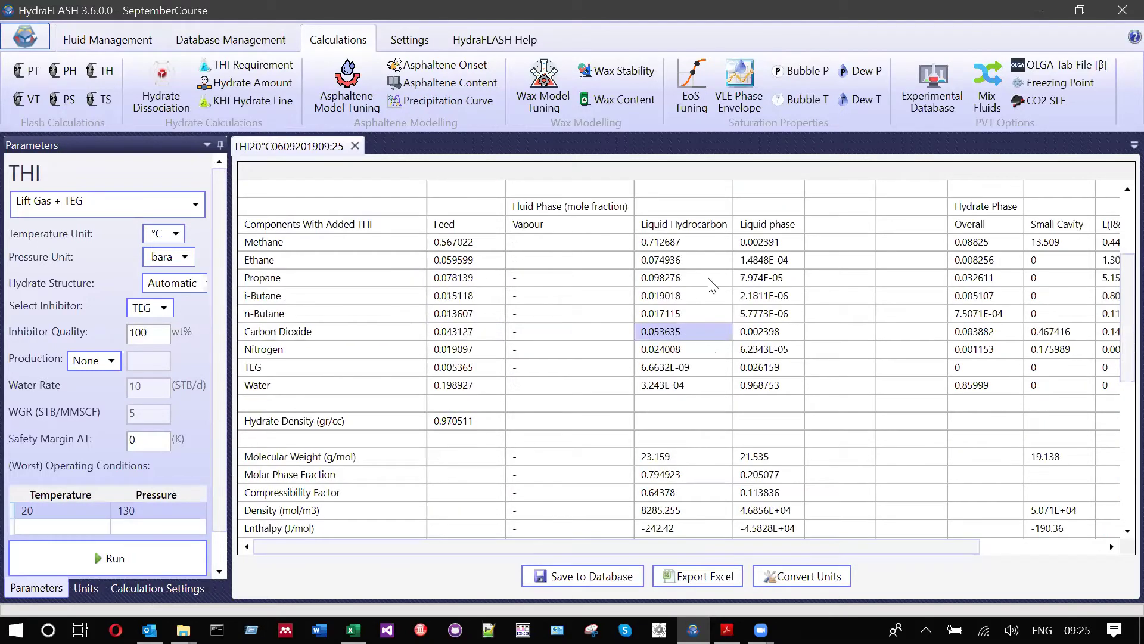
{"action": "left_click", "coordinate": [729, 509]}
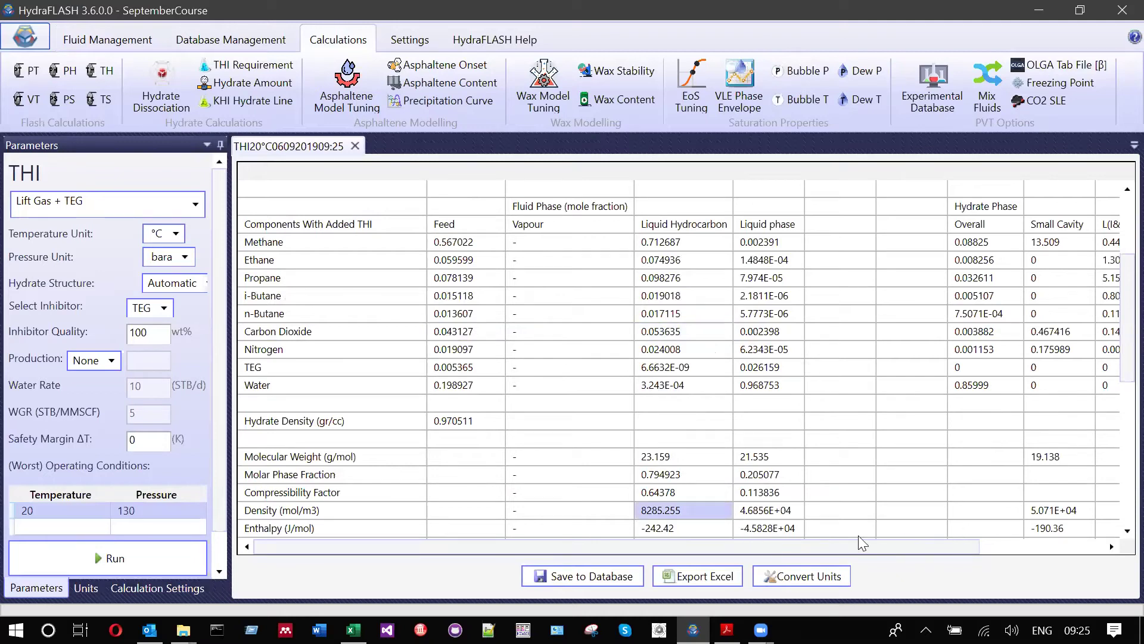
{"action": "left_click", "coordinate": [739, 545]}
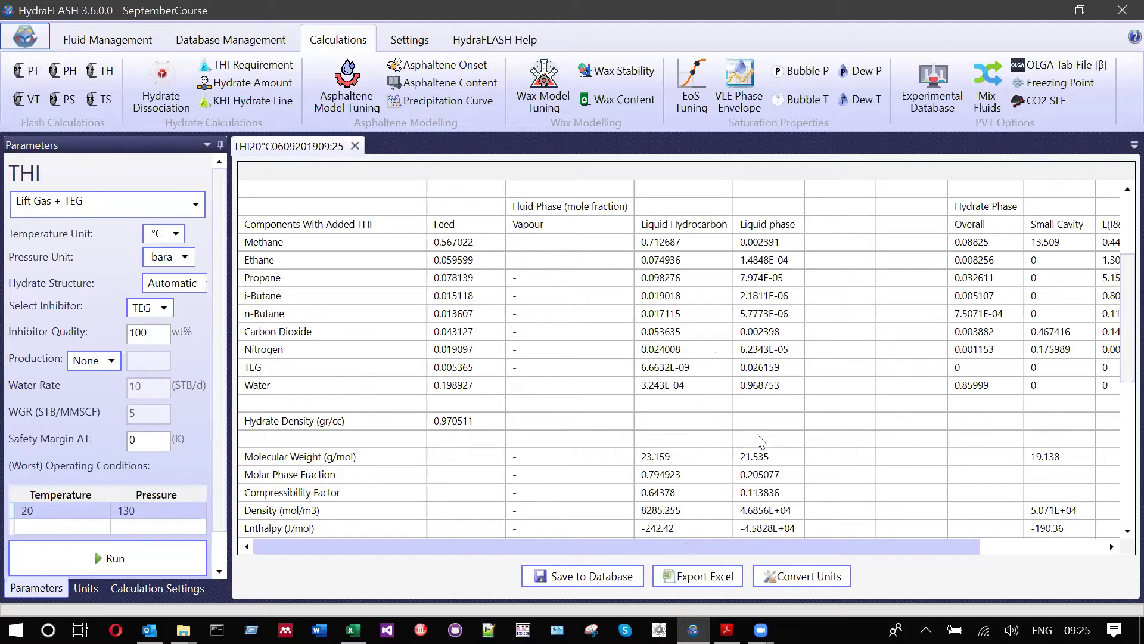
{"action": "scroll", "coordinate": [758, 438], "scroll_direction": "up", "scroll_amount": 1}
{"action": "scroll", "coordinate": [656, 411], "scroll_direction": "up", "scroll_amount": 2}
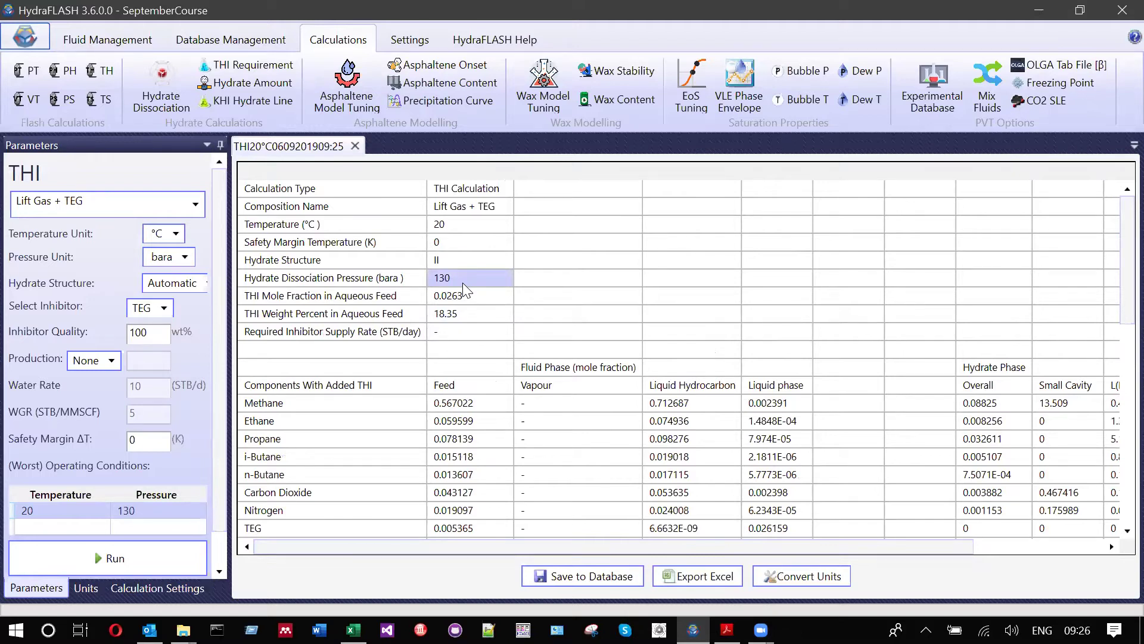
Switch to the course problems PDF and read the solution steps on adjusting the TEG composition and calculating hydrate dissociation lines
{"action": "left_click", "coordinate": [727, 630]}
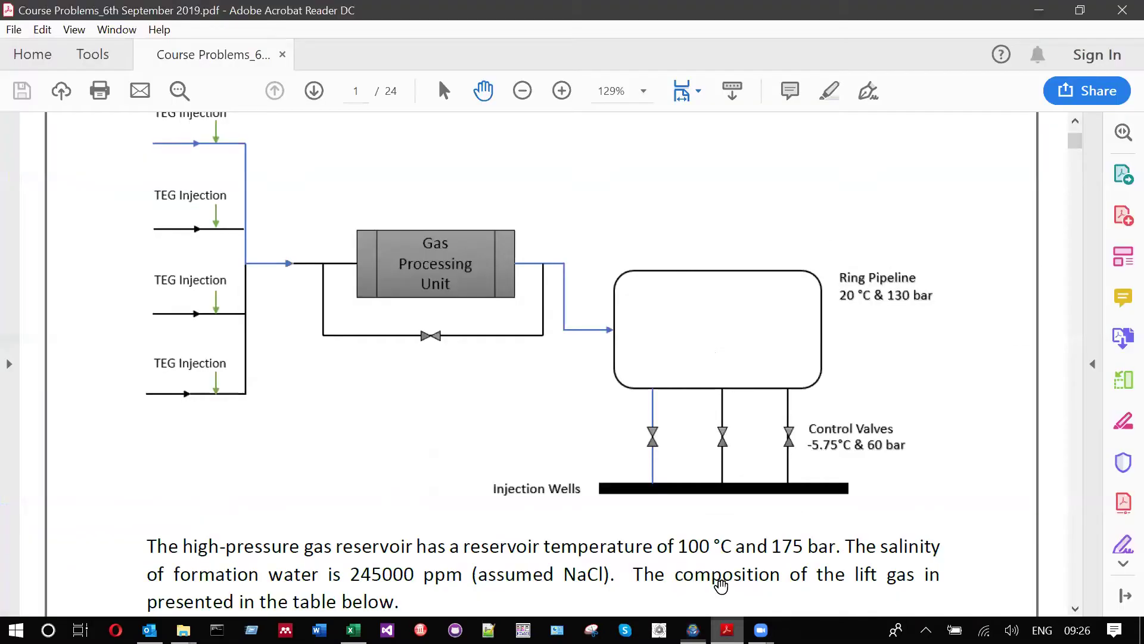
{"action": "scroll", "coordinate": [666, 529], "scroll_direction": "down", "scroll_amount": 10}
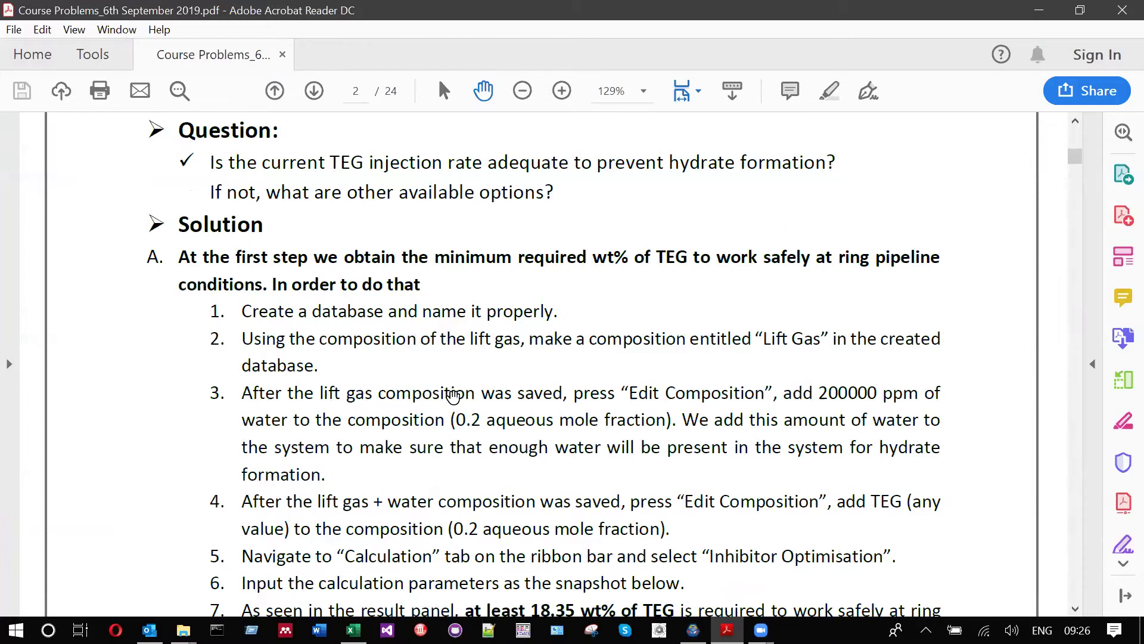
{"action": "scroll", "coordinate": [459, 397], "scroll_direction": "down", "scroll_amount": 10}
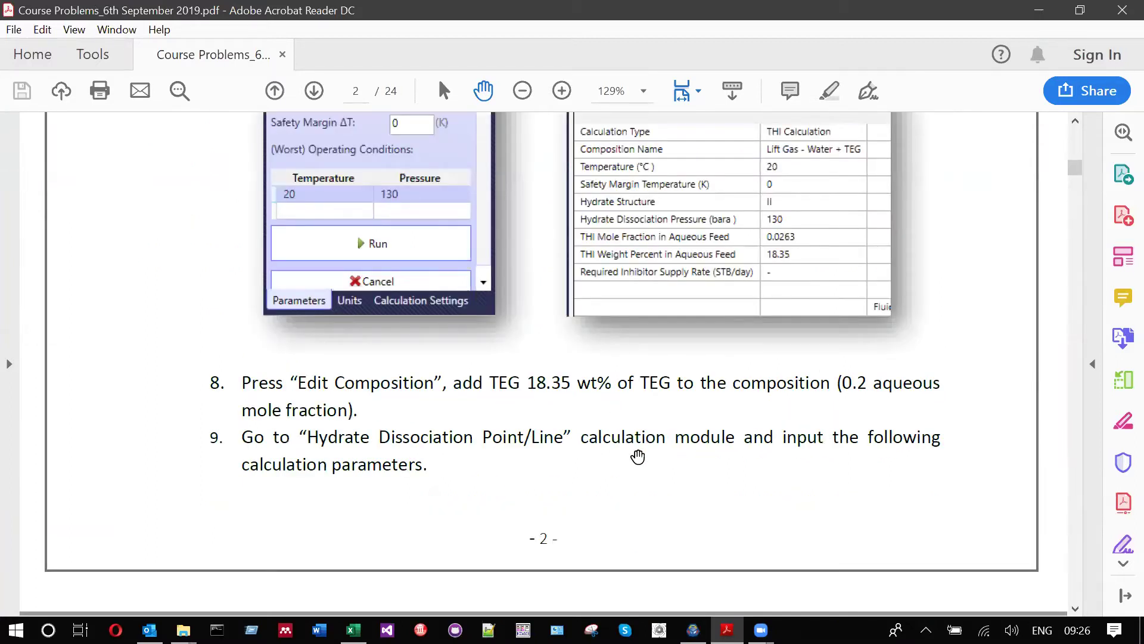
{"action": "scroll", "coordinate": [411, 402], "scroll_direction": "down", "scroll_amount": 3}
{"action": "scroll", "coordinate": [412, 401], "scroll_direction": "down", "scroll_amount": 1}
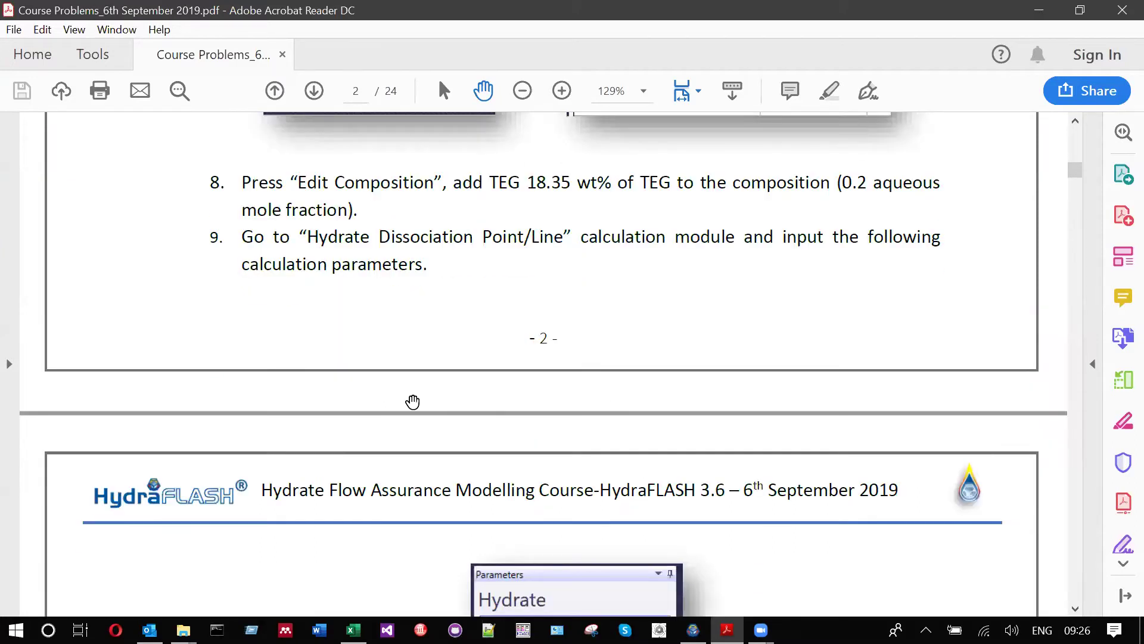
{"action": "scroll", "coordinate": [412, 402], "scroll_direction": "down", "scroll_amount": 10}
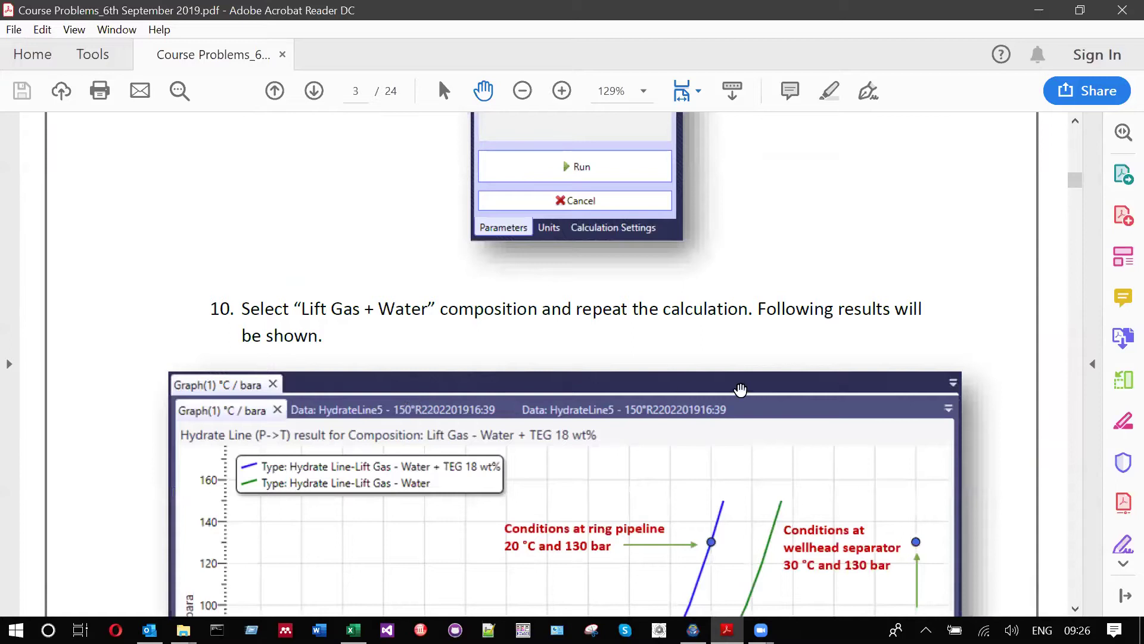
Edit the Lift Gas + TEG fluid in HydraFLASH, setting the relative weights to 18.35 for TEG and 81.65 for water
{"action": "key", "text": "alt+Tab"}
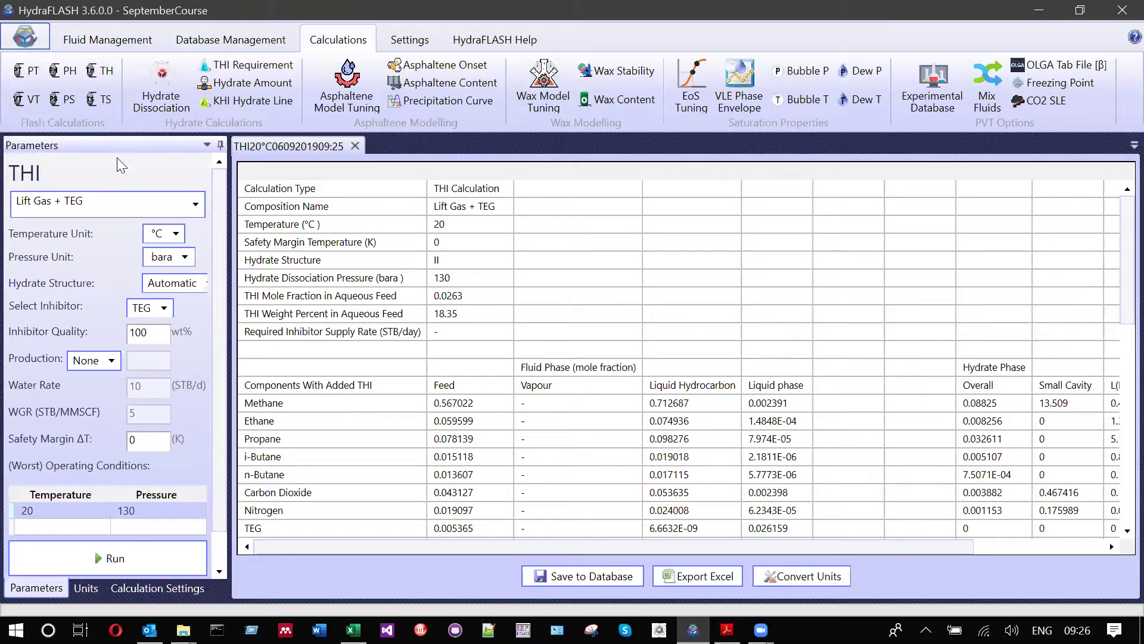
{"action": "scroll", "coordinate": [105, 88], "scroll_direction": "up", "scroll_amount": 2}
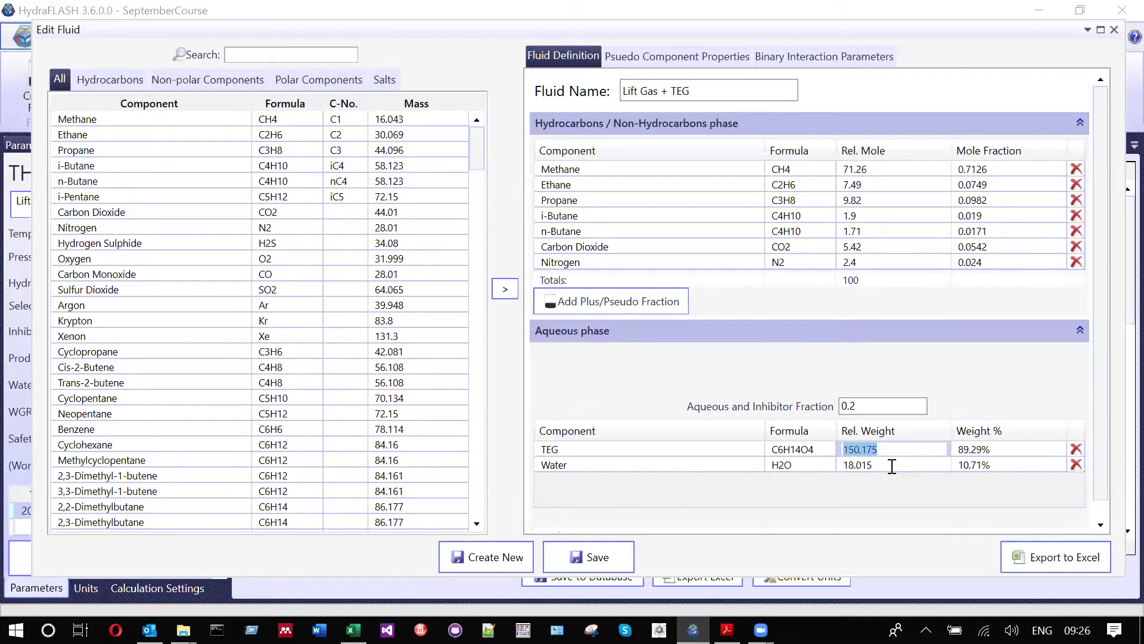
{"action": "type", "text": "18.35"}
{"action": "key", "text": "Return"}
{"action": "type", "text": "71"}
{"action": "key", "text": "BackSpace"}
{"action": "key", "text": "BackSpace"}
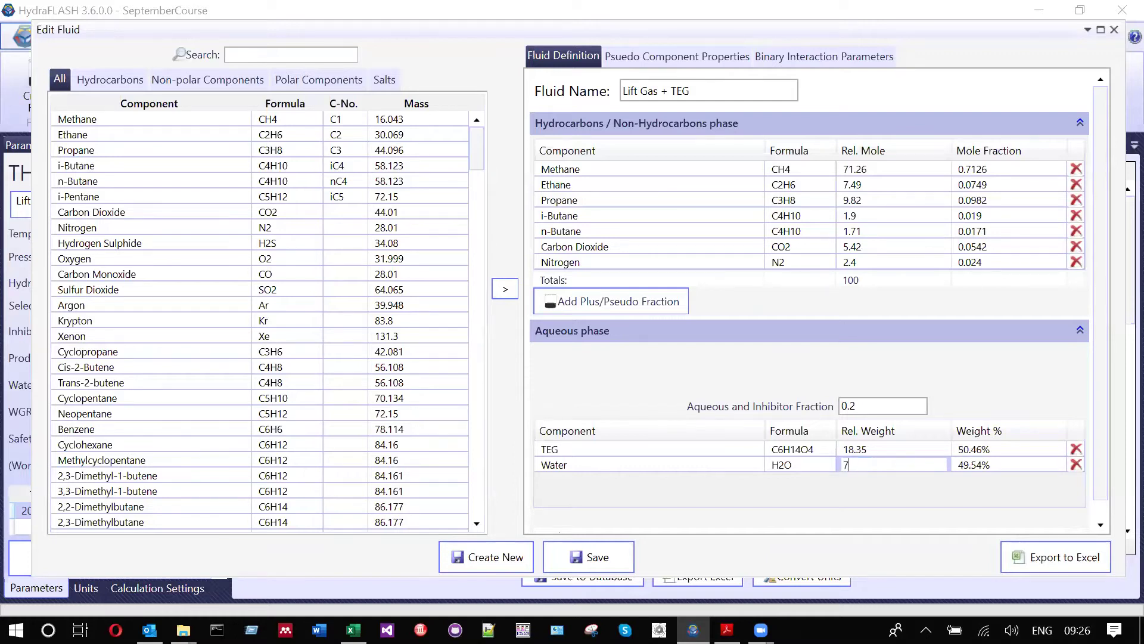
{"action": "type", "text": "81.65"}
{"action": "key", "text": "Return"}
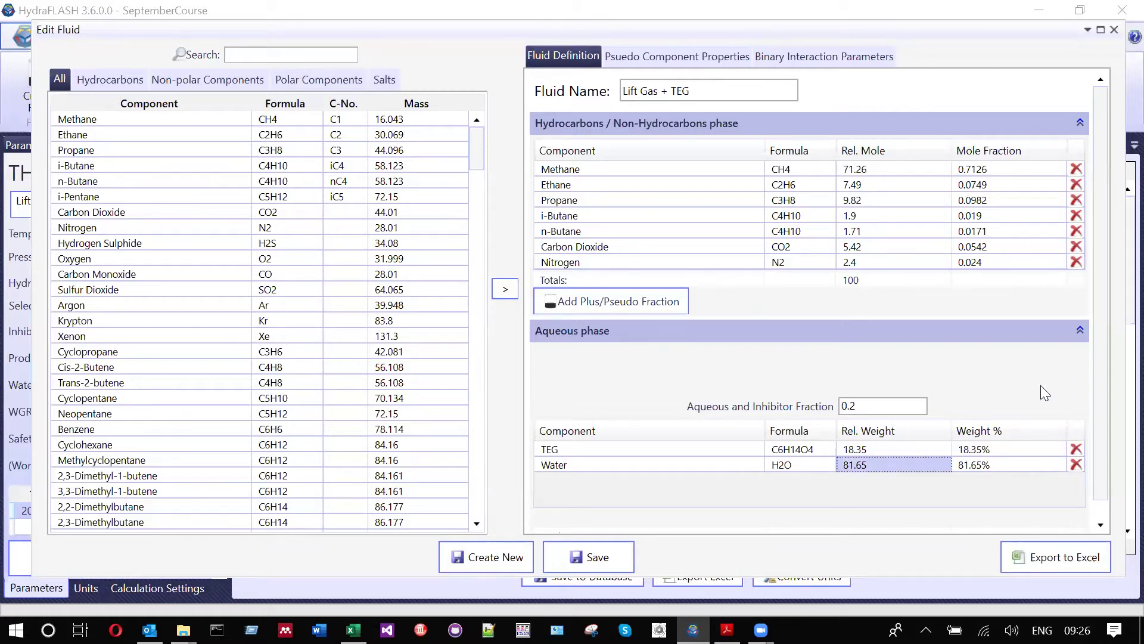
Rename the fluid "Lift Gas + 18 wt TEG" and save it as a new fluid
{"action": "left_click", "coordinate": [671, 93]}
{"action": "type", "text": "18 wt"}
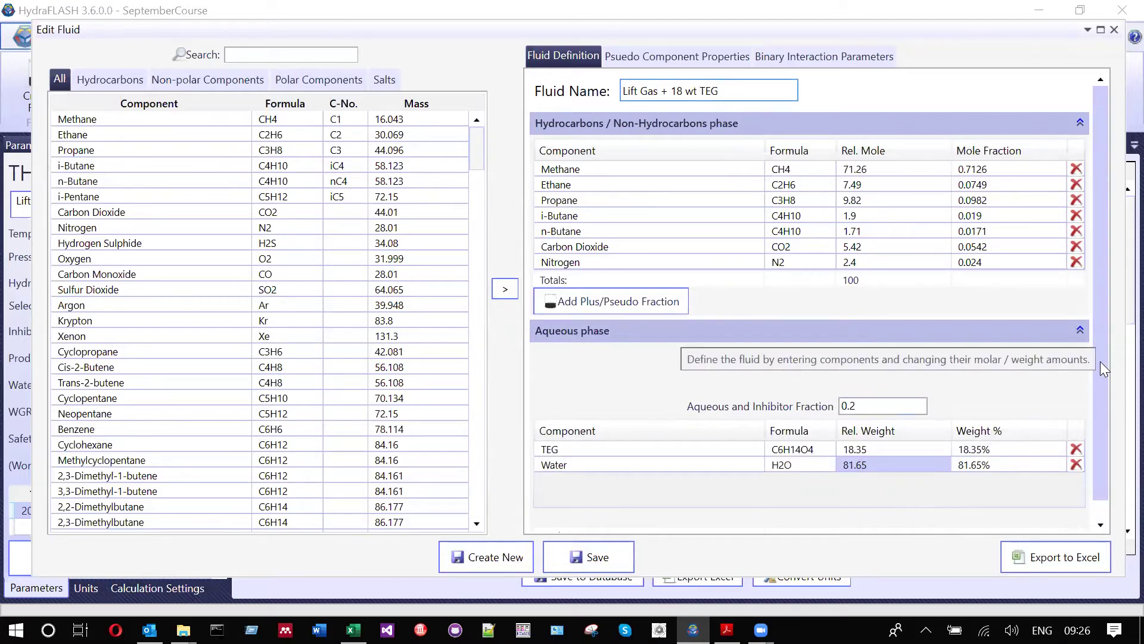
{"action": "left_click", "coordinate": [491, 555]}
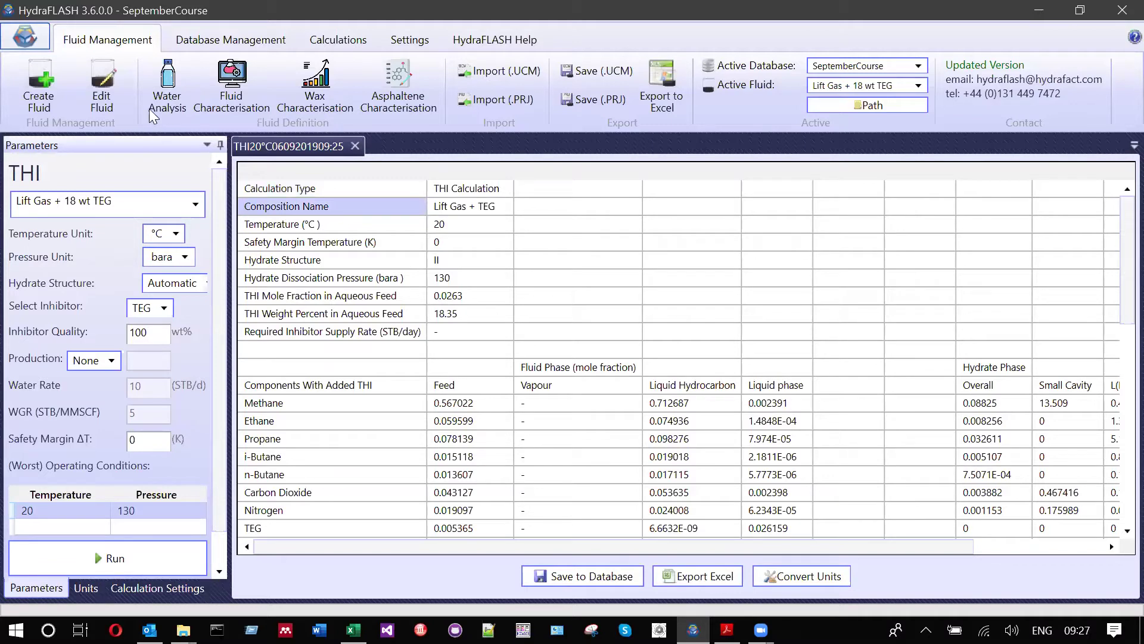
Calculate the hydrate dissociation line for Lift Gas + 18 wt TEG from 5 to 150 bara in 5 bar increments
{"action": "scroll", "coordinate": [165, 81], "scroll_direction": "down", "scroll_amount": 2}
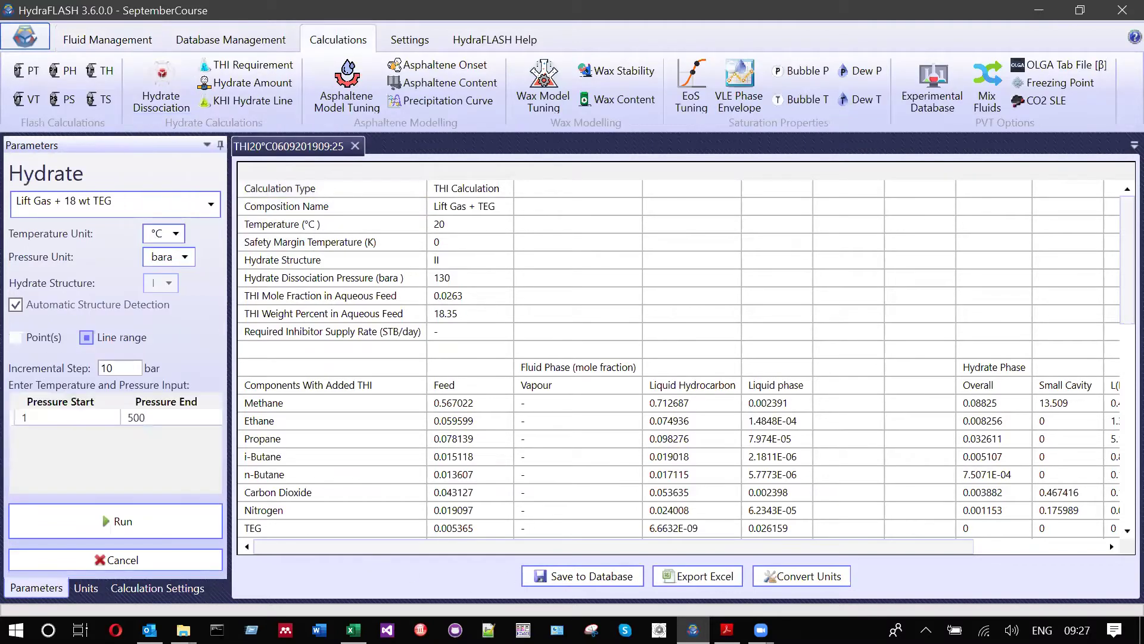
{"action": "key", "text": "alt+Tab"}
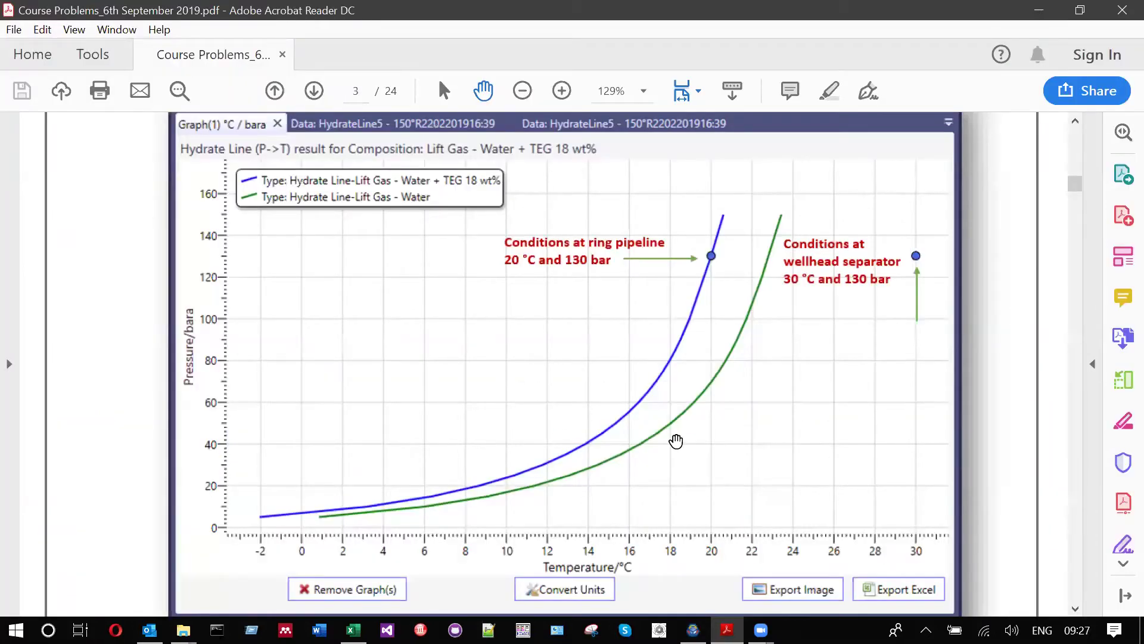
{"action": "key", "text": "alt+Tab"}
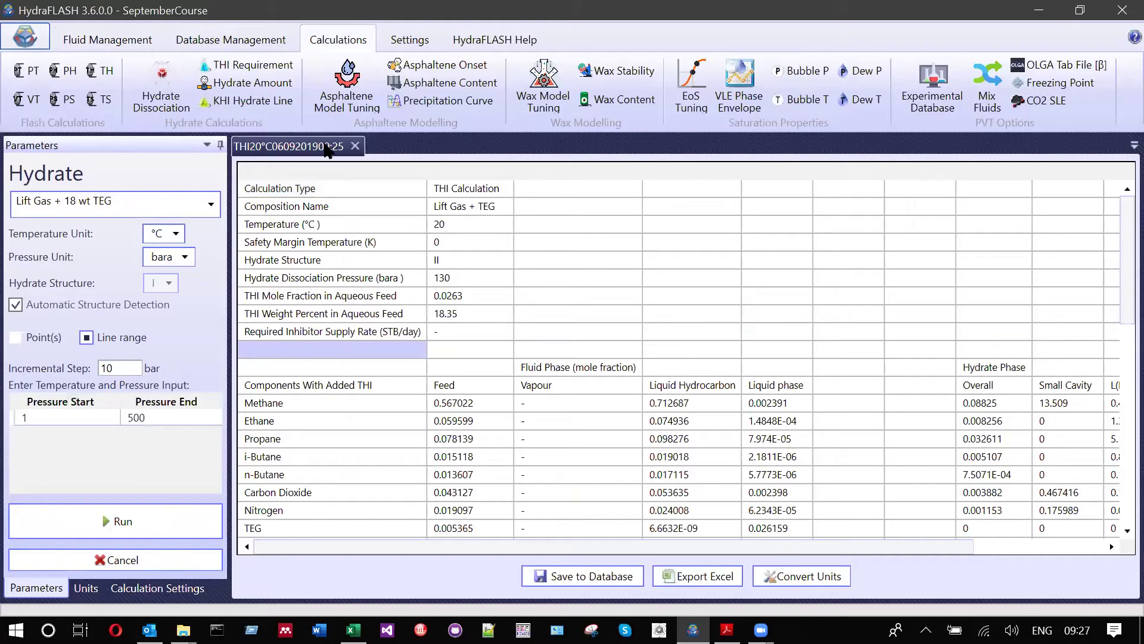
{"action": "key", "text": "Tab"}
{"action": "type", "text": "5"}
{"action": "left_click", "coordinate": [196, 416]}
{"action": "type", "text": "150"}
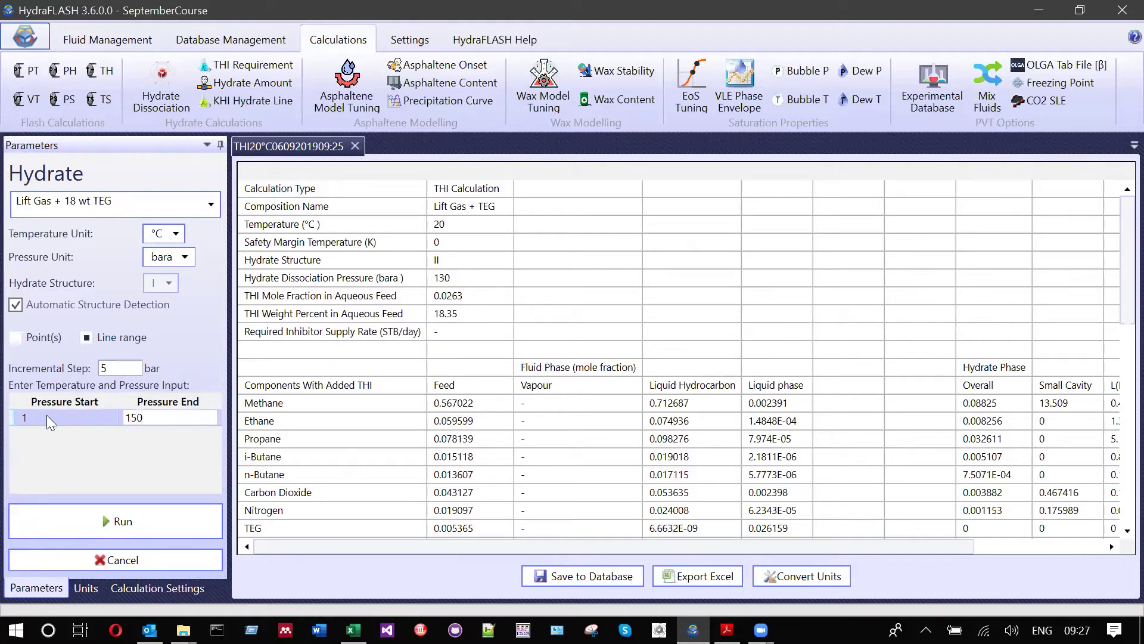
{"action": "left_click", "coordinate": [46, 415]}
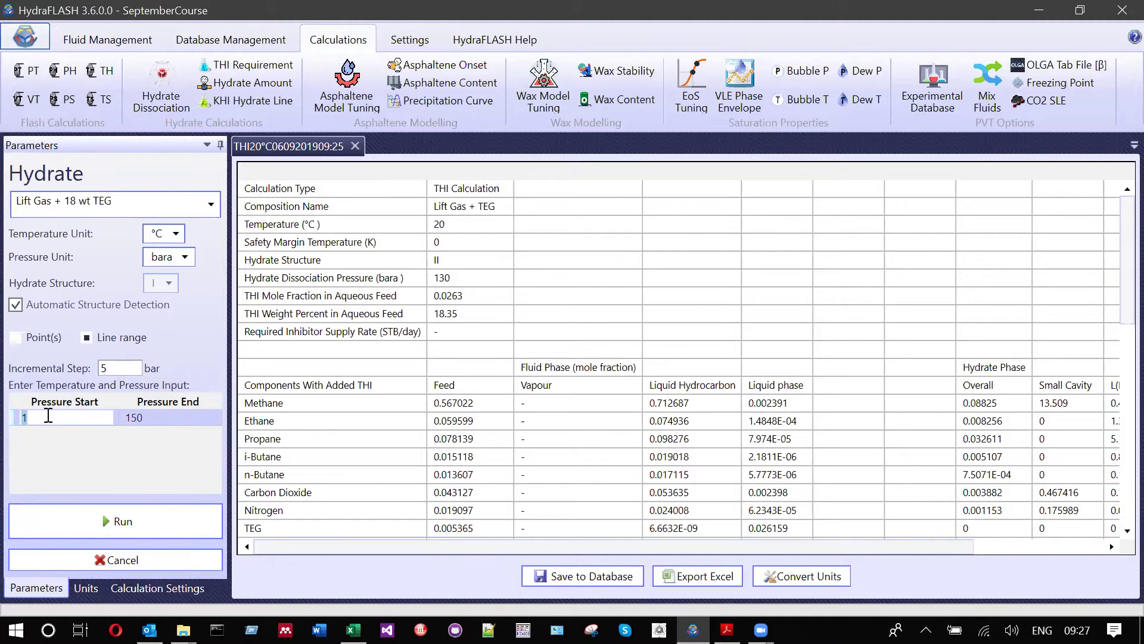
{"action": "type", "text": "5"}
{"action": "key", "text": "Return"}
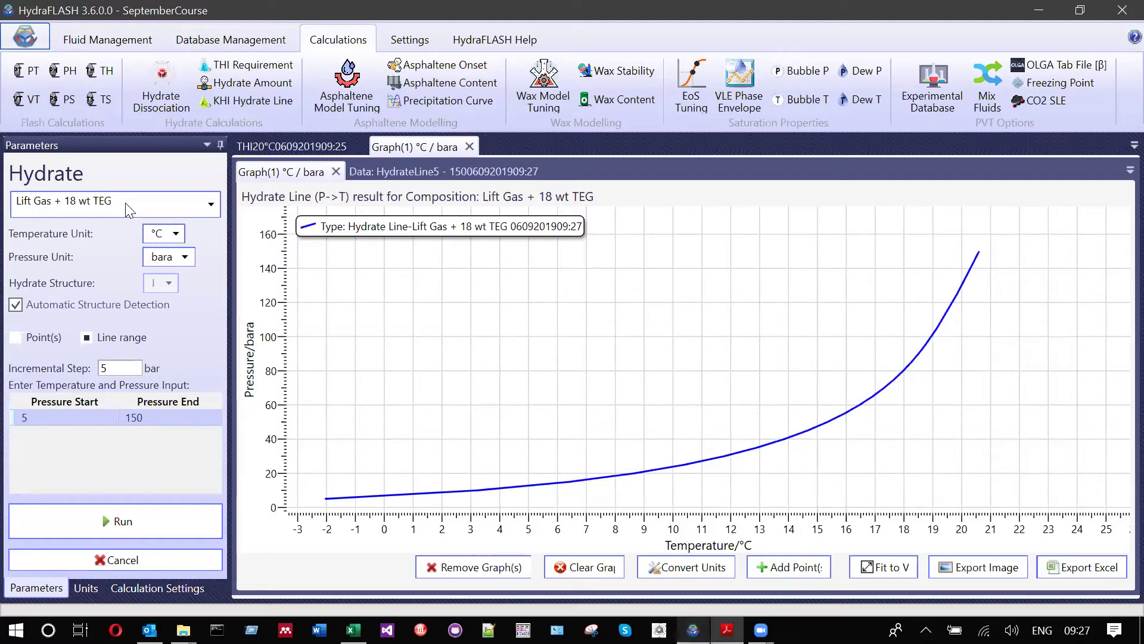
Calculate the hydrate dissociation line for Lift Gas + Water over the same pressure range and add it to the existing graph
{"action": "left_click", "coordinate": [147, 527]}
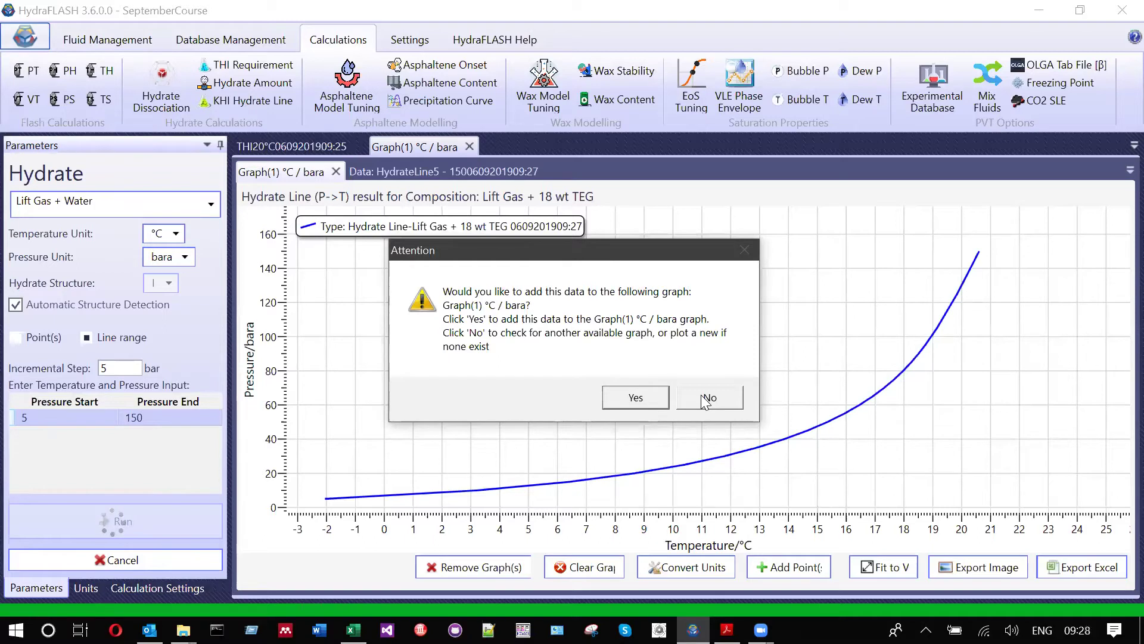
{"action": "left_click", "coordinate": [648, 396]}
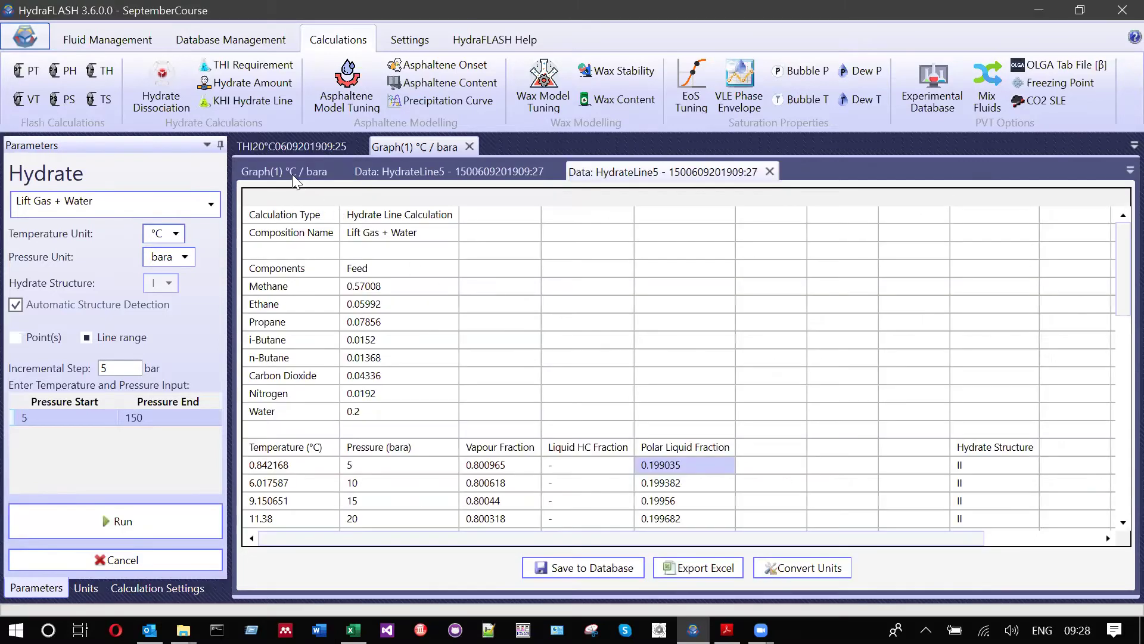
{"action": "left_click", "coordinate": [294, 179]}
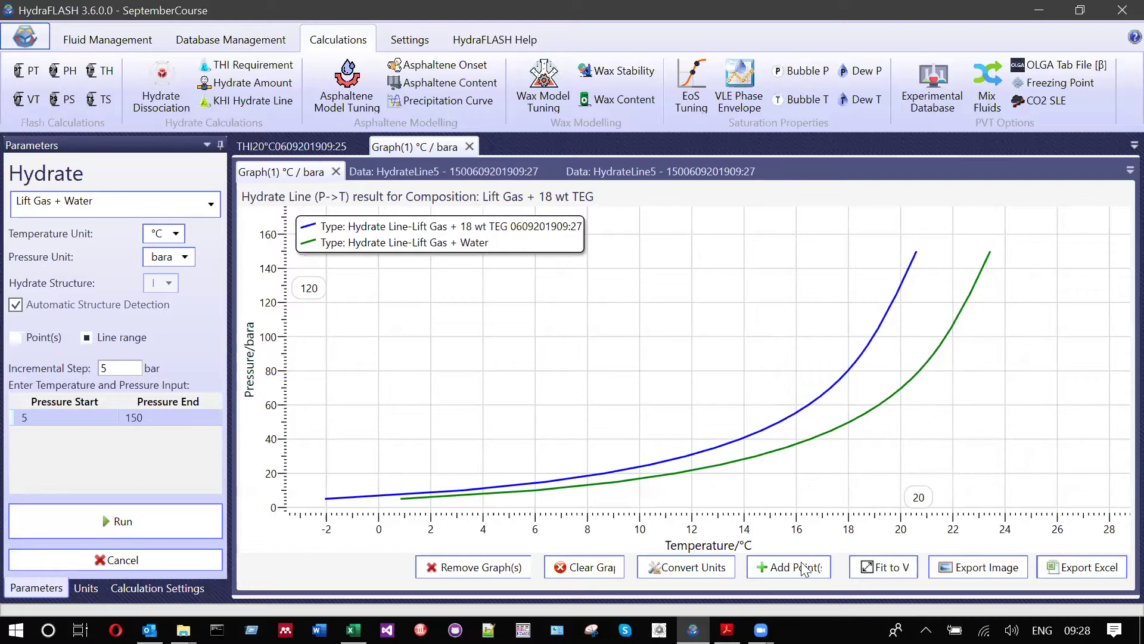
Add a point at 20 °C and 130 bara to the hydrate graph for the ring pipeline conditions
{"action": "left_click", "coordinate": [823, 561]}
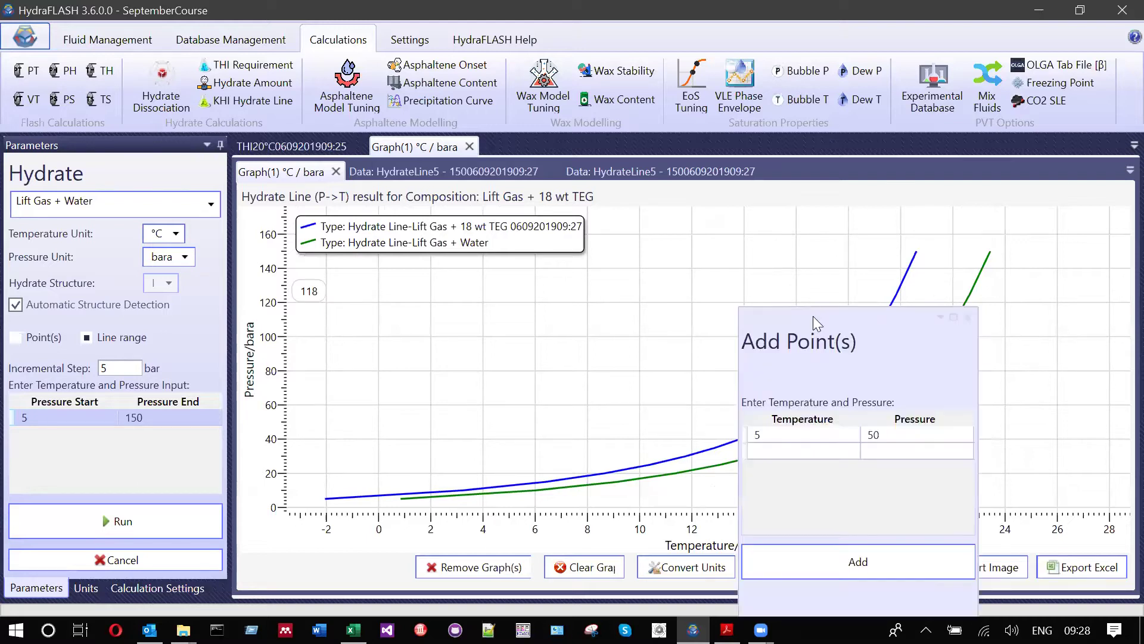
{"action": "left_click_drag", "start_coordinate": [809, 315], "coordinate": [531, 199]}
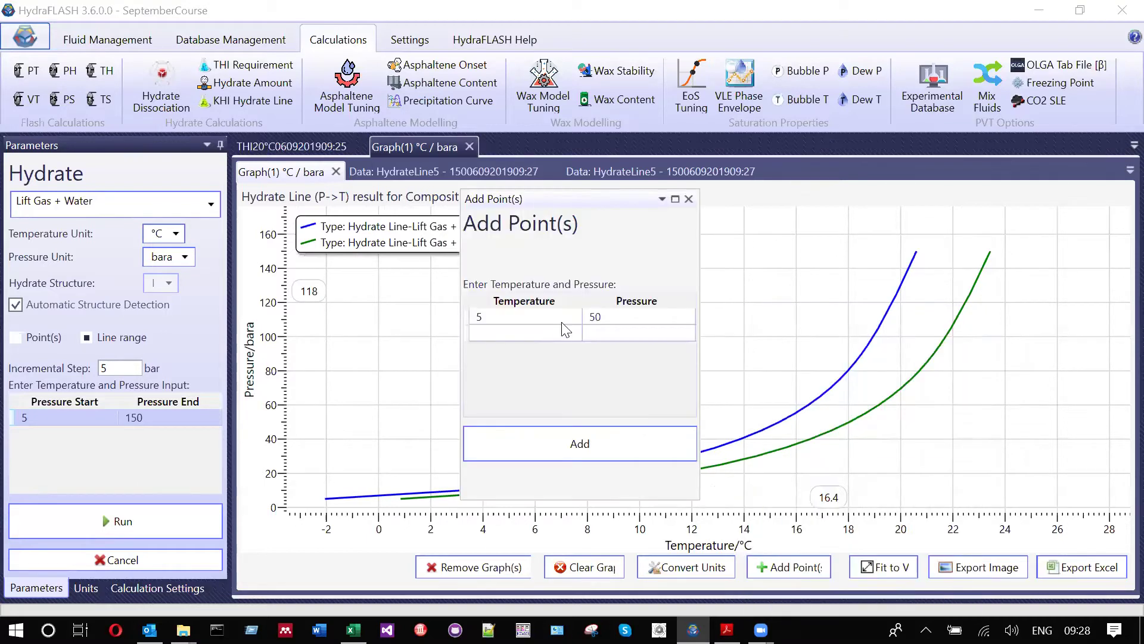
{"action": "left_click", "coordinate": [534, 317]}
{"action": "type", "text": "20"}
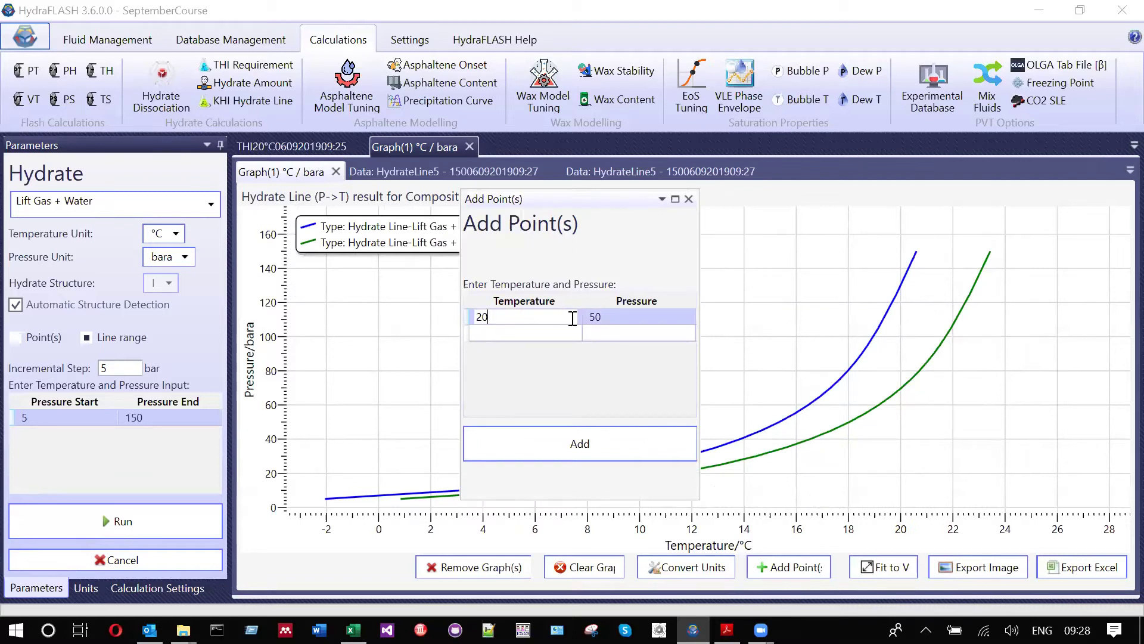
{"action": "left_click", "coordinate": [624, 313]}
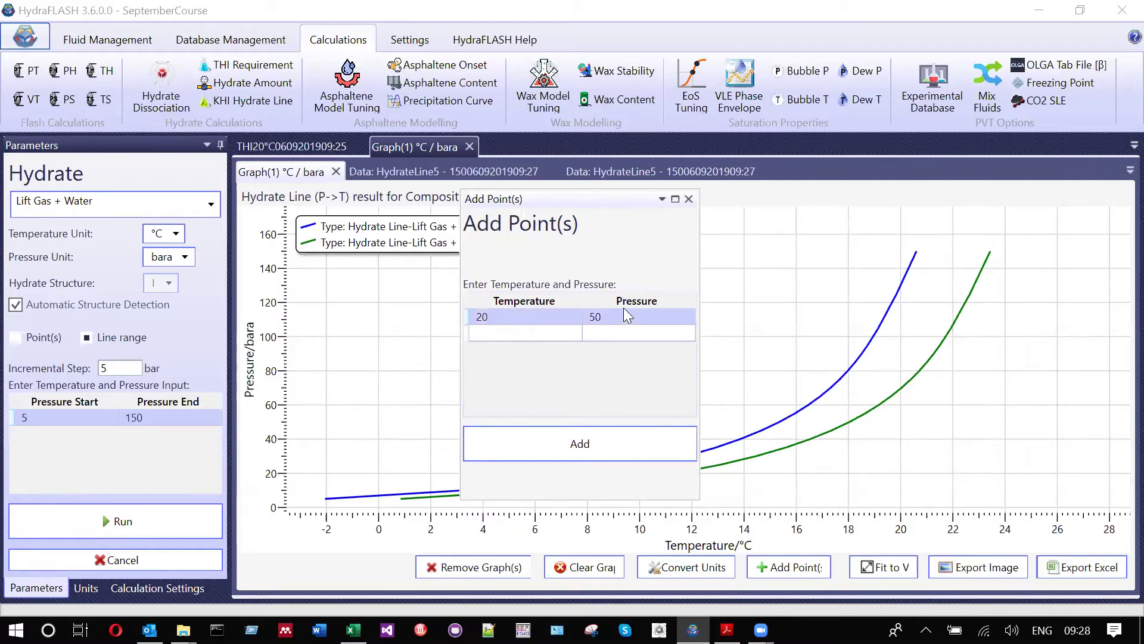
{"action": "left_click", "coordinate": [624, 309]}
{"action": "type", "text": "130"}
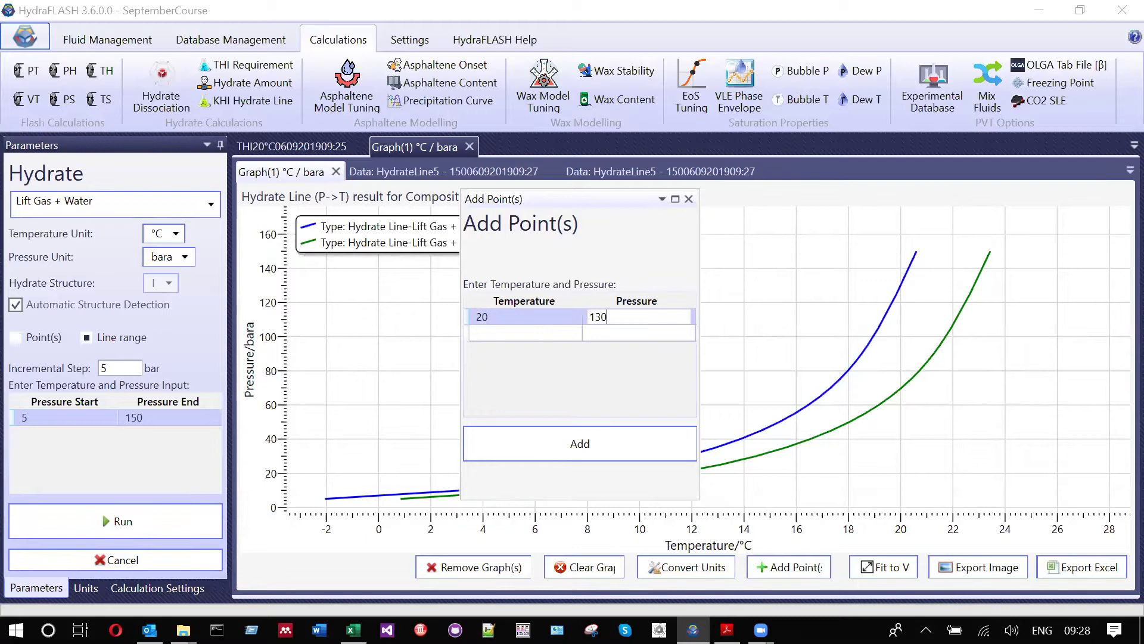
{"action": "left_click", "coordinate": [601, 445]}
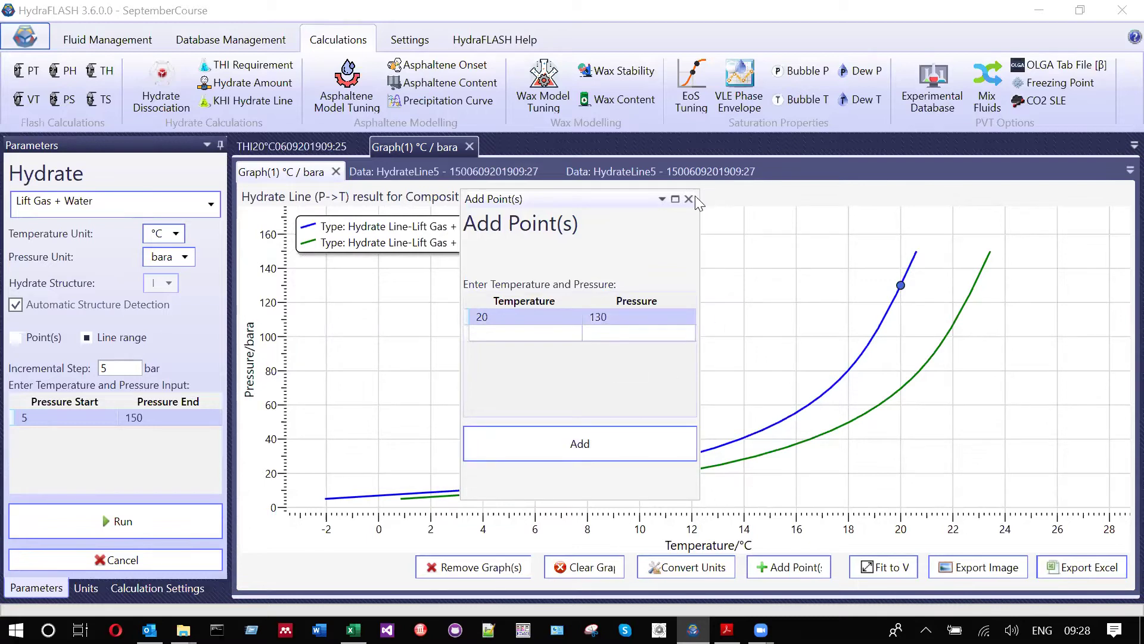
{"action": "left_click", "coordinate": [689, 199]}
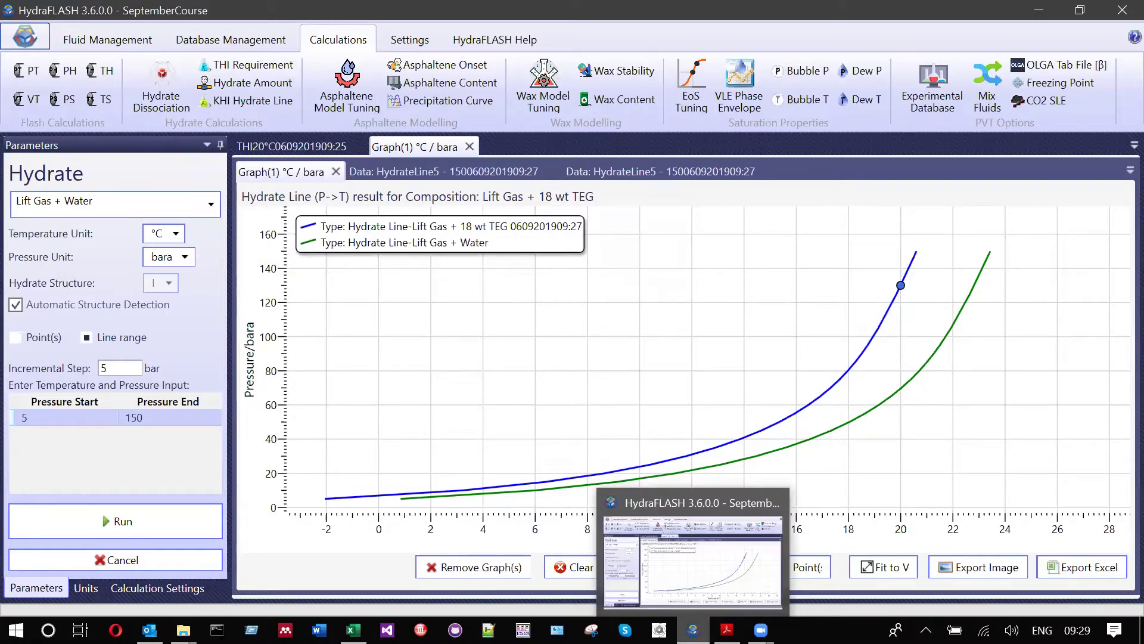
Check the wellhead separator conditions in the course PDF and add a point at 30 °C and 130 bara to the hydrate graph
{"action": "left_click", "coordinate": [727, 629]}
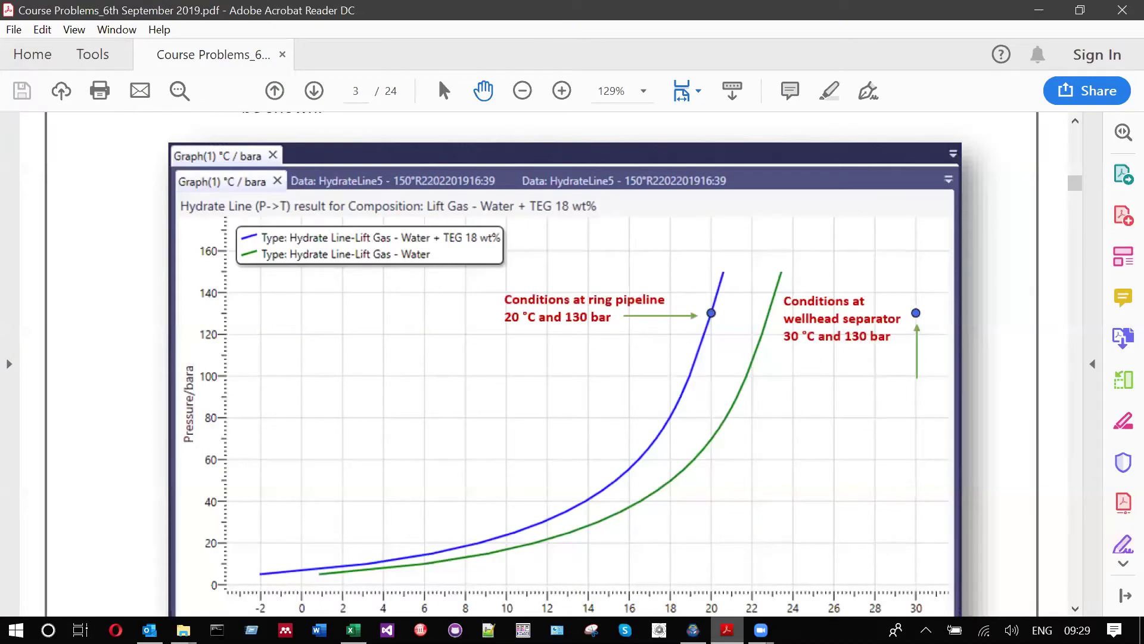
{"action": "left_click", "coordinate": [692, 630]}
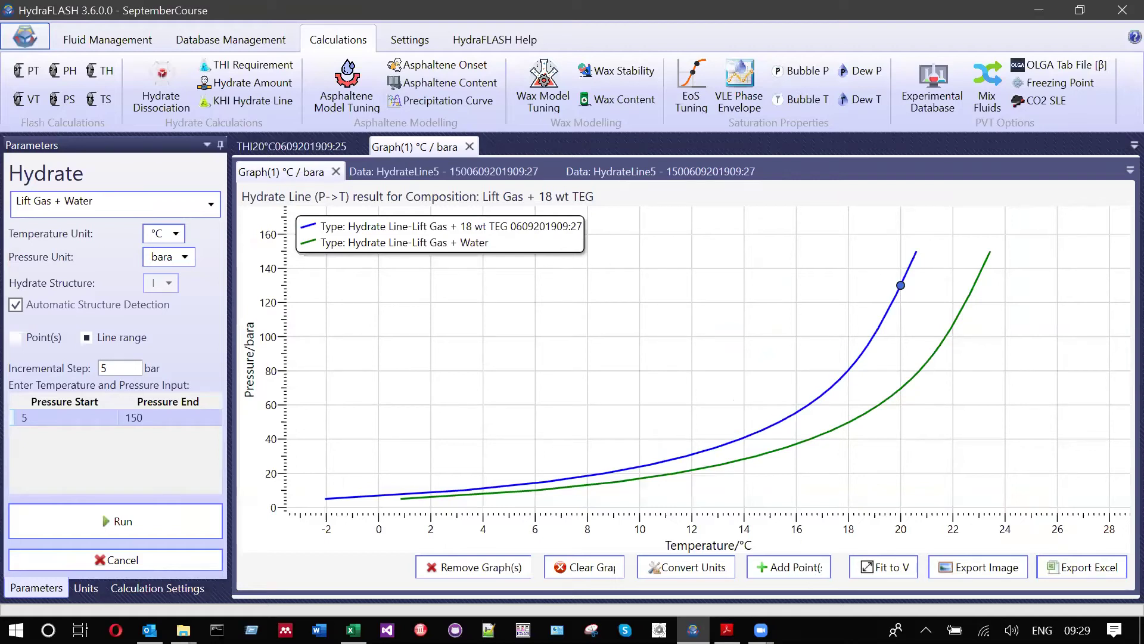
{"action": "left_click", "coordinate": [695, 340]}
{"action": "type", "text": "130"}
{"action": "left_click", "coordinate": [668, 461]}
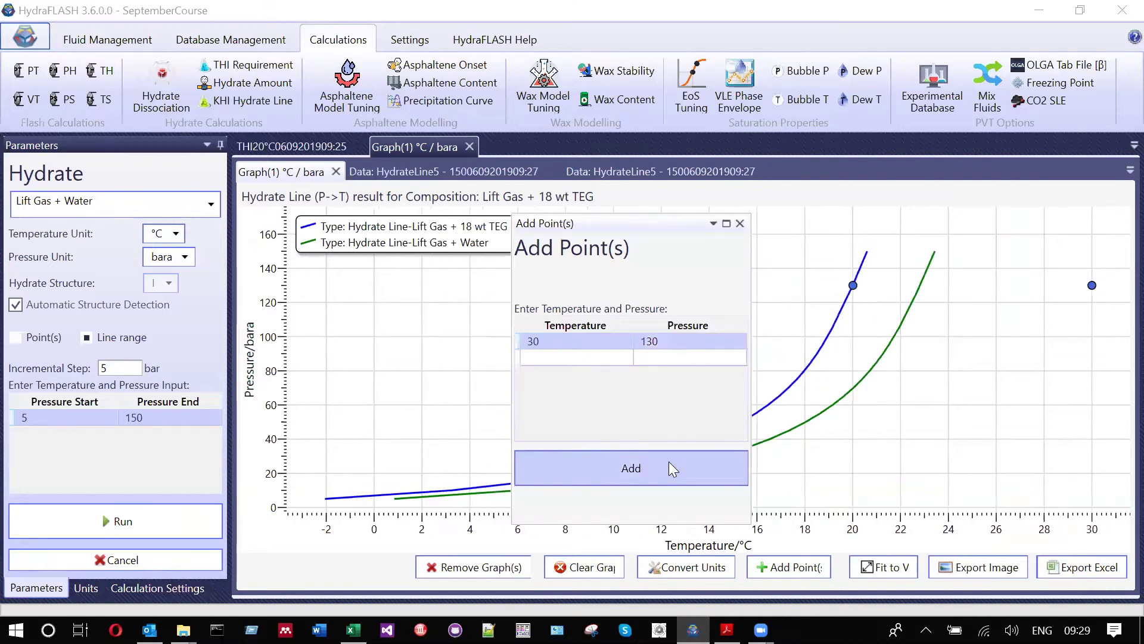
{"action": "left_click", "coordinate": [740, 223]}
Switch to the course problems PDF and review the example graph, the part B steps on condensed water, and the original problem description and flow diagram
{"action": "left_click", "coordinate": [727, 629]}
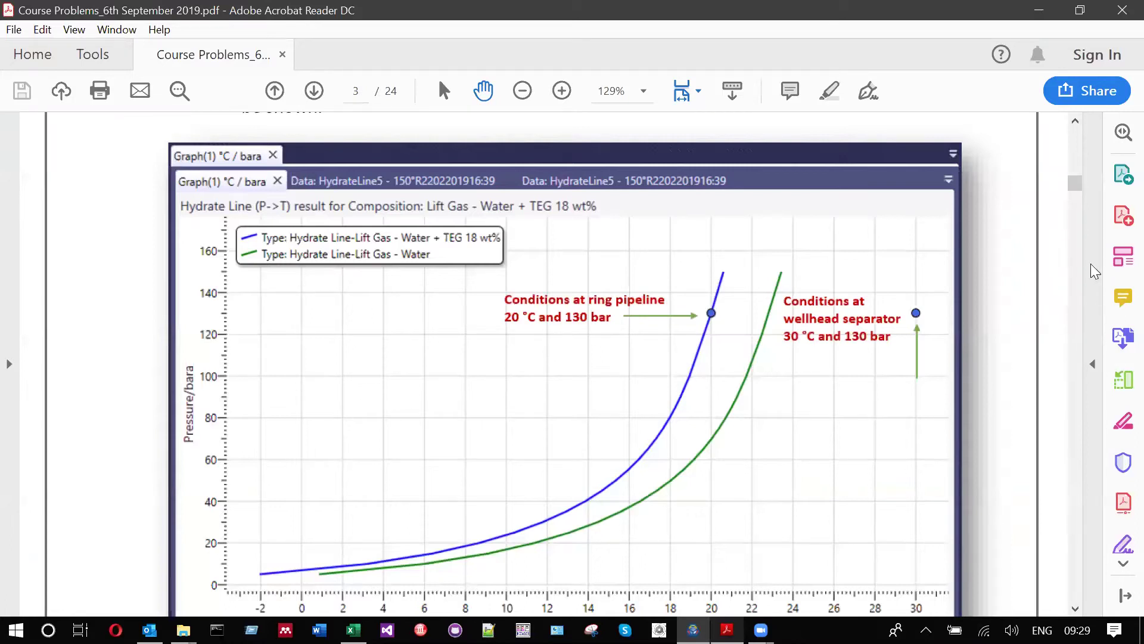
{"action": "key", "text": "alt+Tab"}
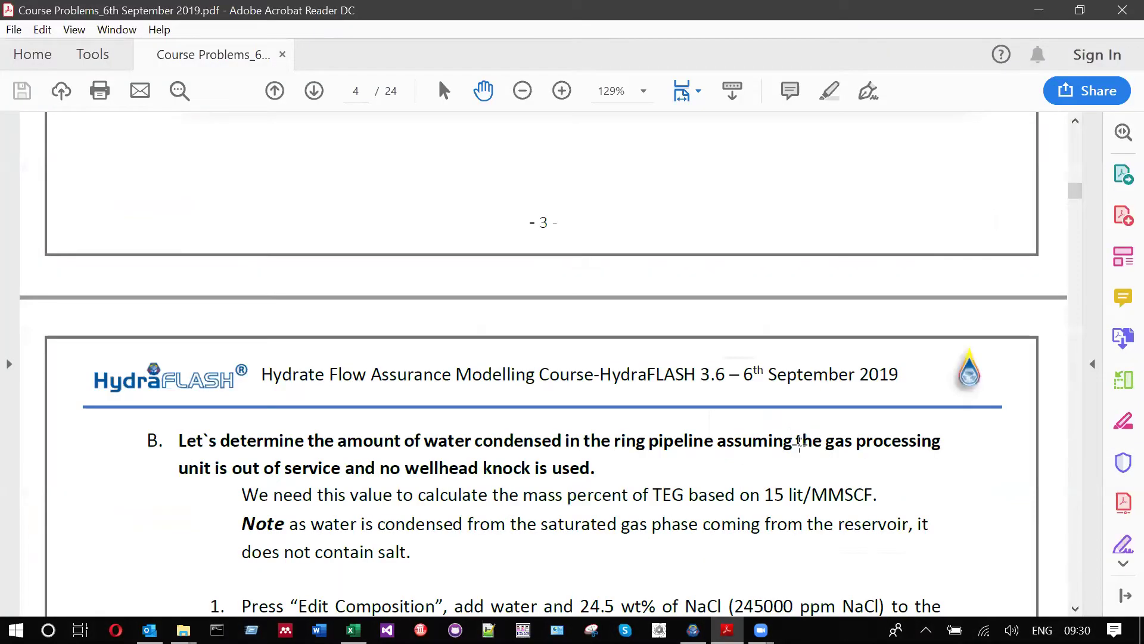
{"action": "scroll", "coordinate": [965, 462], "scroll_direction": "up", "scroll_amount": 6}
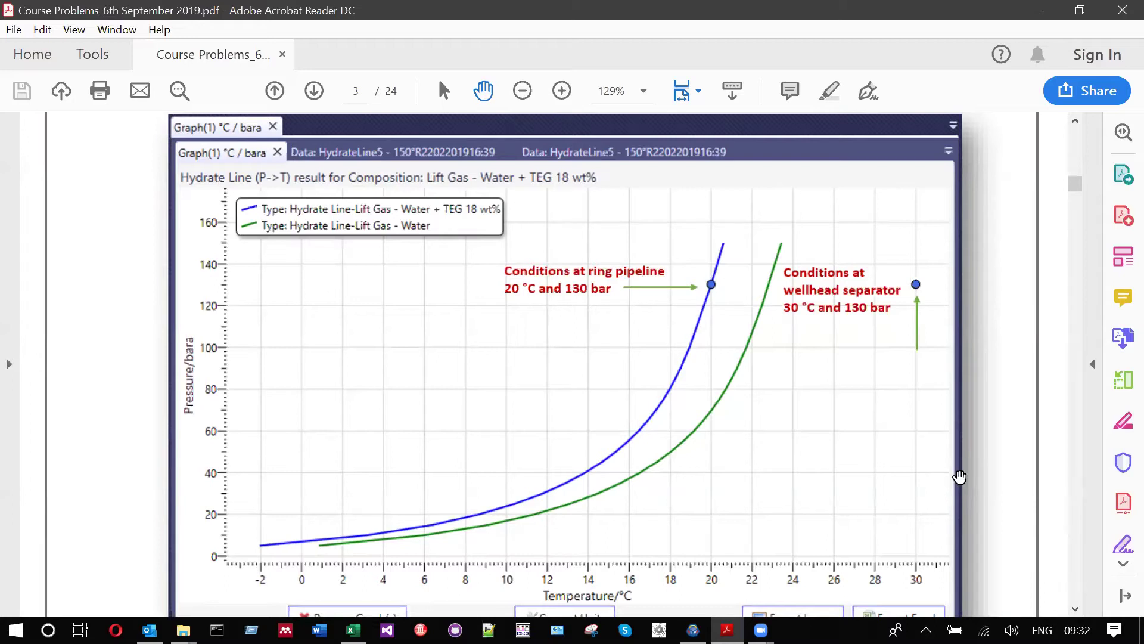
{"action": "scroll", "coordinate": [854, 470], "scroll_direction": "down", "scroll_amount": 1}
{"action": "scroll", "coordinate": [855, 471], "scroll_direction": "down", "scroll_amount": 5}
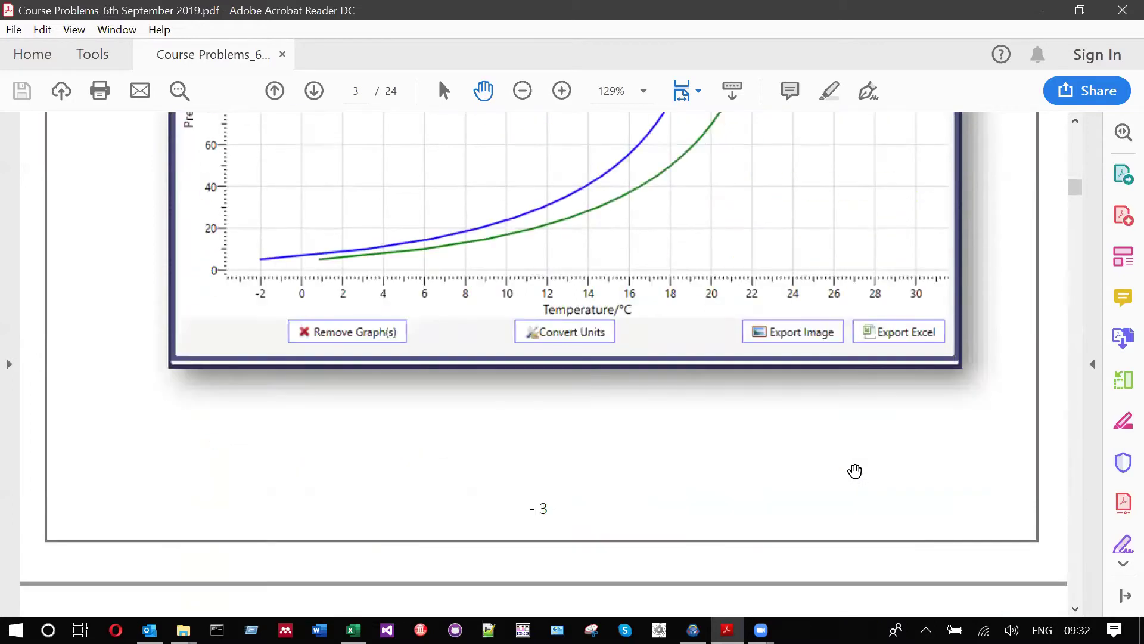
{"action": "scroll", "coordinate": [854, 470], "scroll_direction": "down", "scroll_amount": 10}
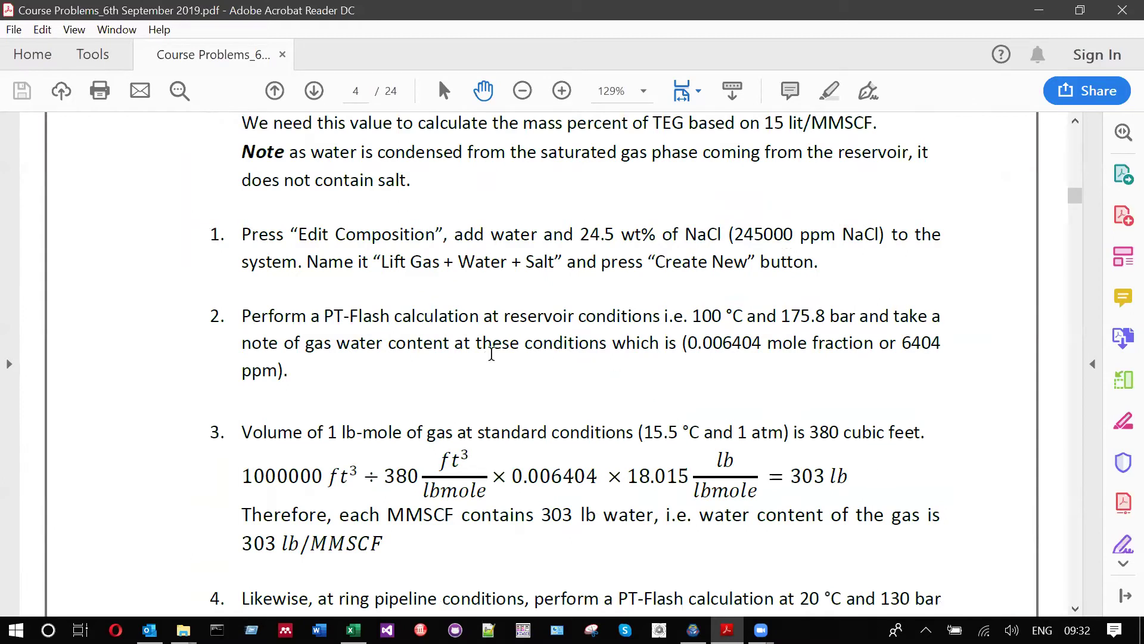
{"action": "scroll", "coordinate": [160, 215], "scroll_direction": "up", "scroll_amount": 2}
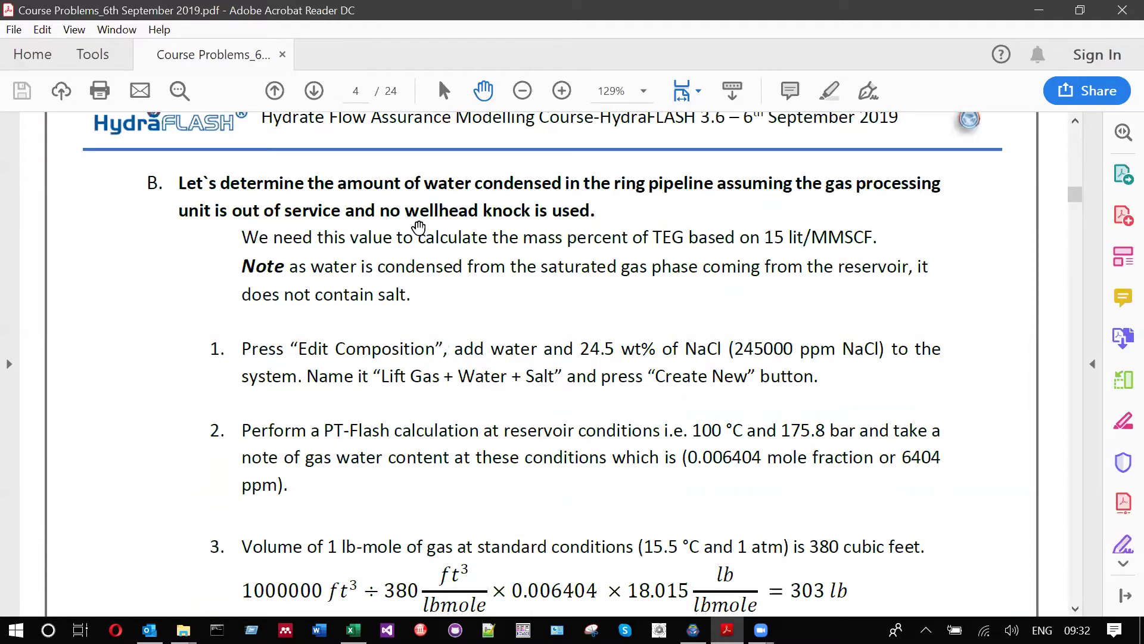
{"action": "scroll", "coordinate": [805, 394], "scroll_direction": "up", "scroll_amount": 3}
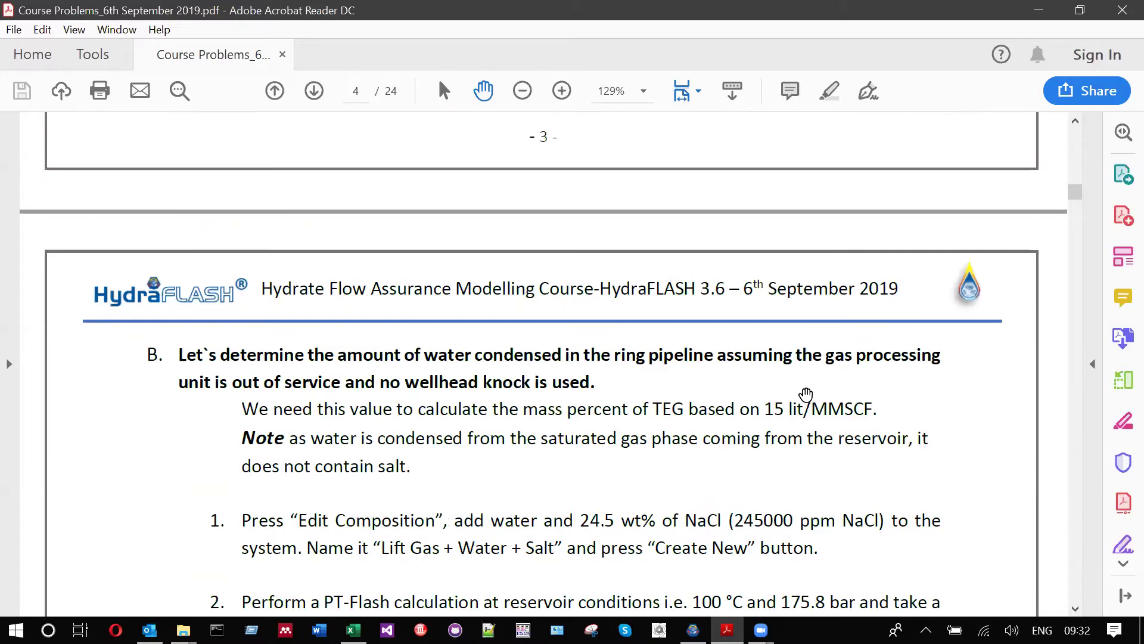
{"action": "scroll", "coordinate": [806, 395], "scroll_direction": "up", "scroll_amount": 20}
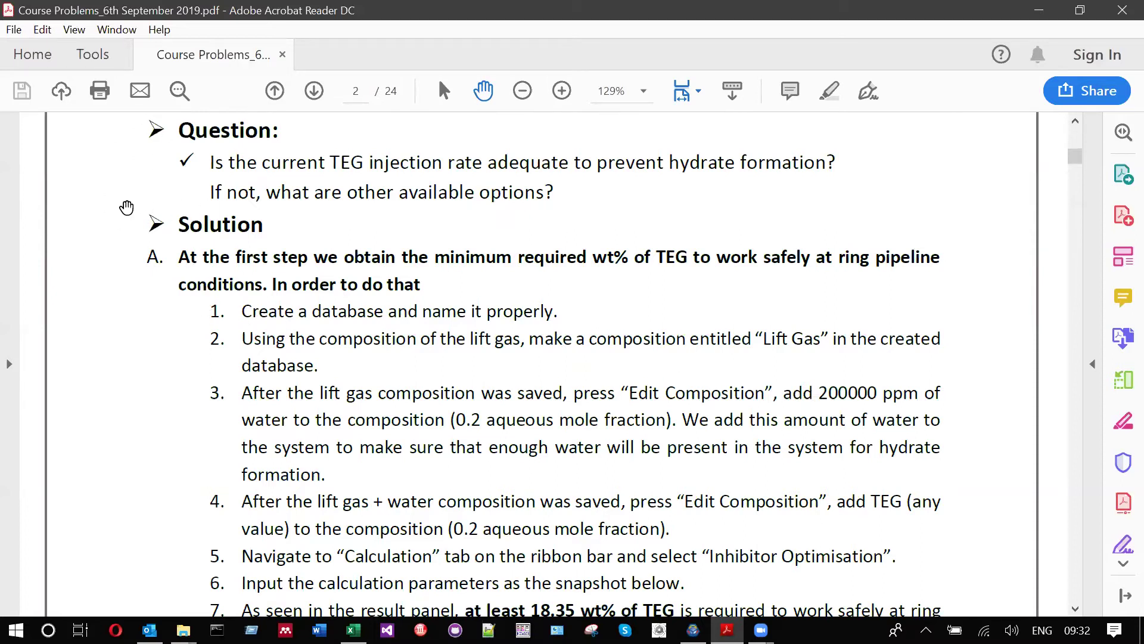
{"action": "scroll", "coordinate": [436, 235], "scroll_direction": "up", "scroll_amount": 10}
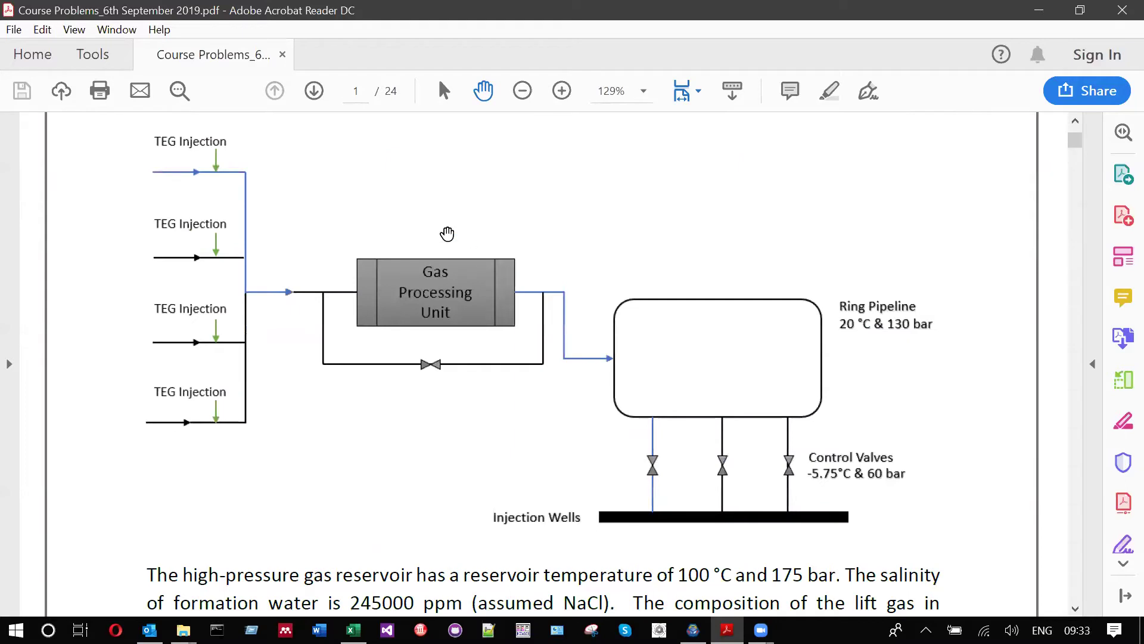
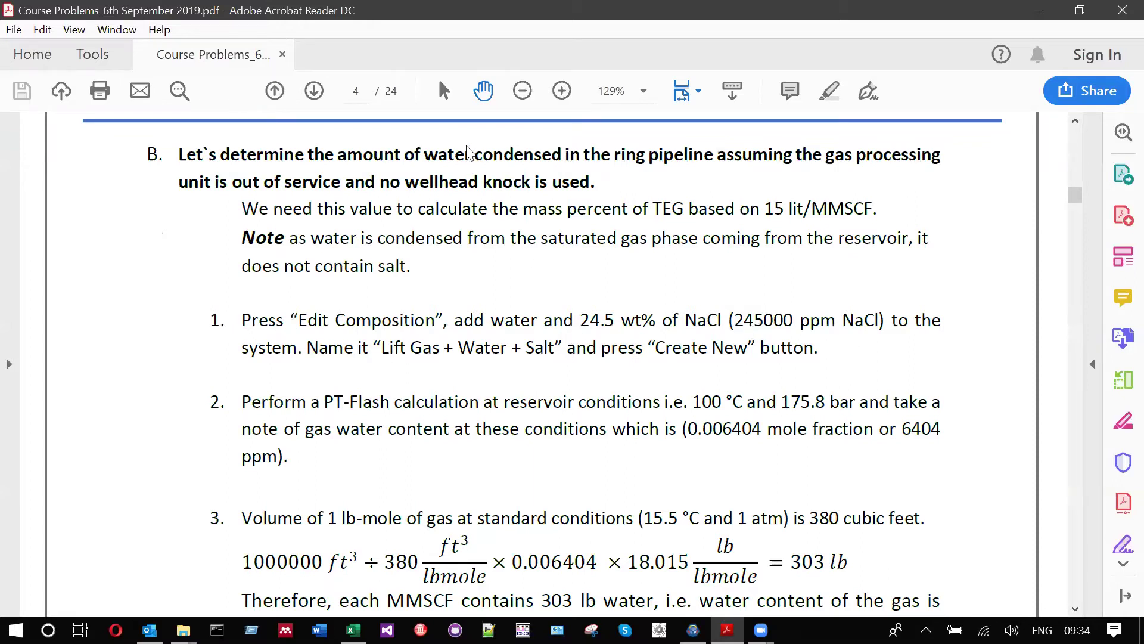
Edit the Lift Gas + Water fluid in HydraFLASH, adding sodium chloride with relative weight 24.5 and setting water to 75.5
{"action": "key", "text": "alt+Tab"}
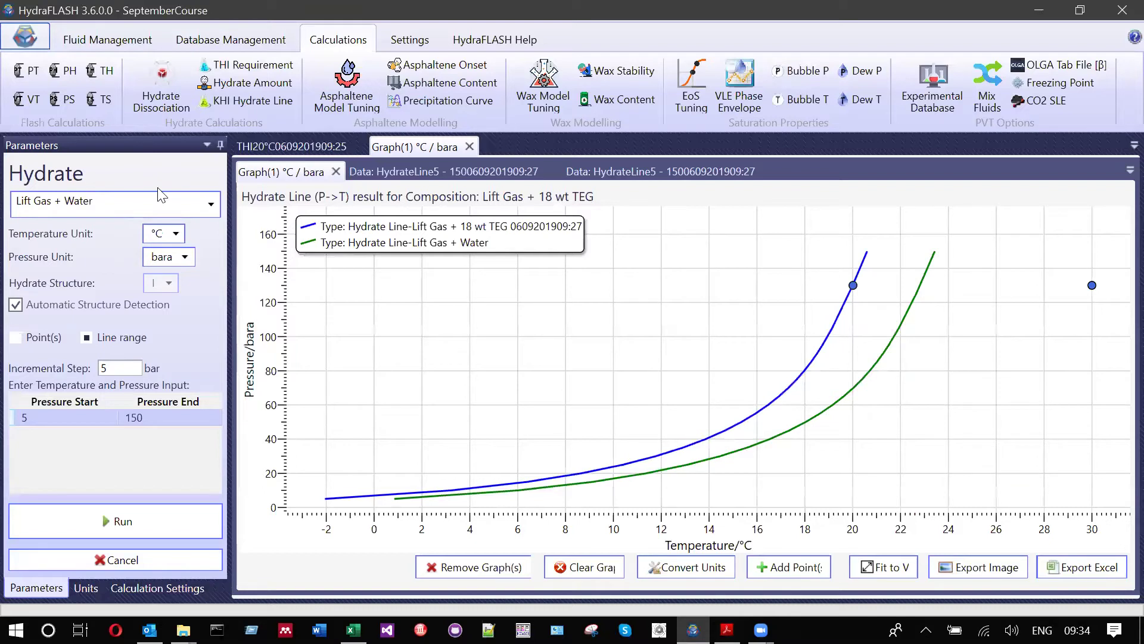
{"action": "scroll", "coordinate": [99, 79], "scroll_direction": "up", "scroll_amount": 2}
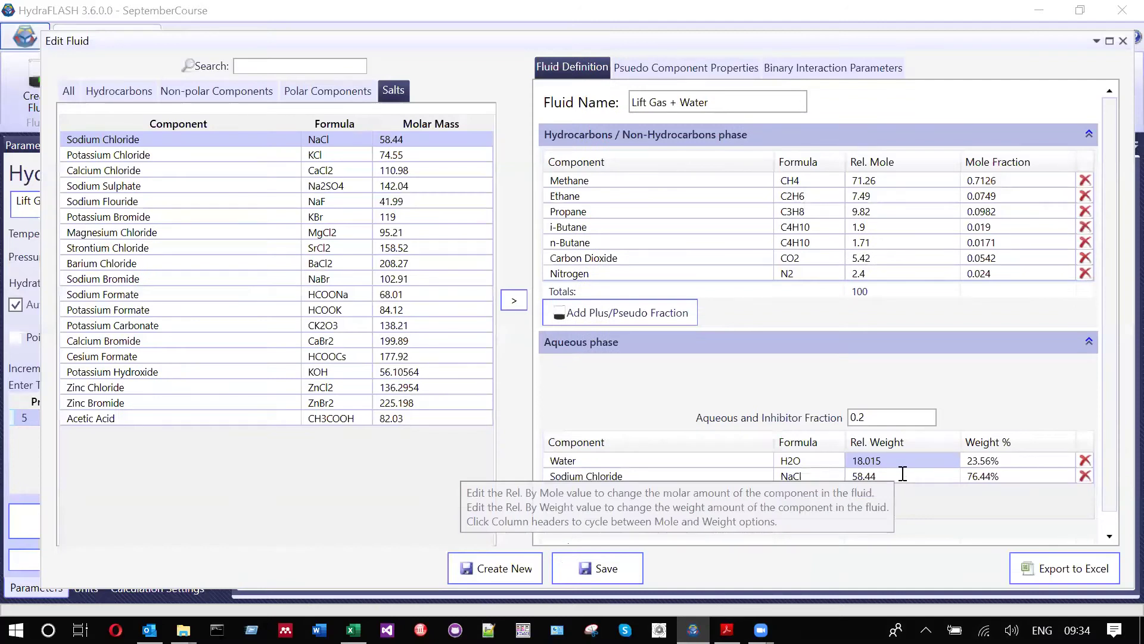
{"action": "type", "text": "24.5"}
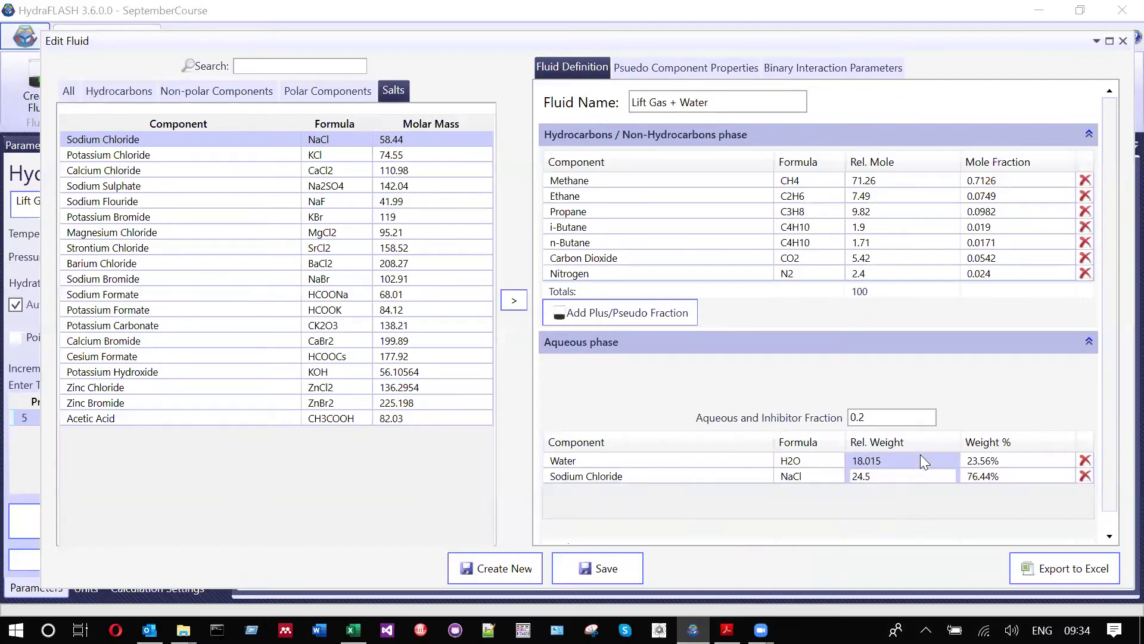
{"action": "left_click", "coordinate": [921, 454]}
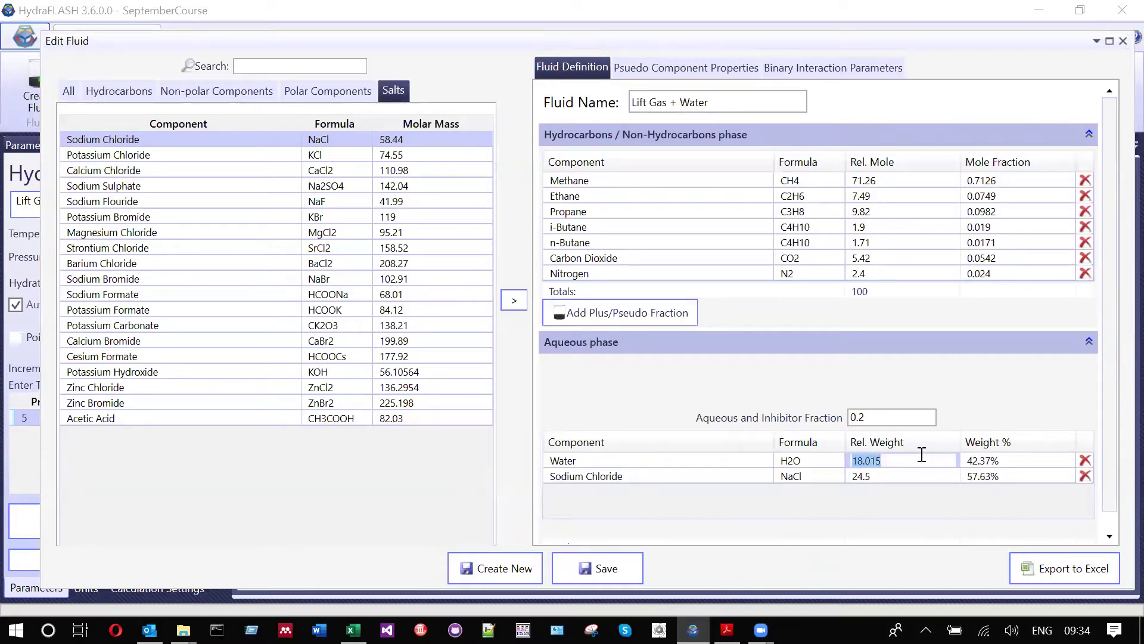
{"action": "type", "text": "75.5"}
{"action": "key", "text": "Return"}
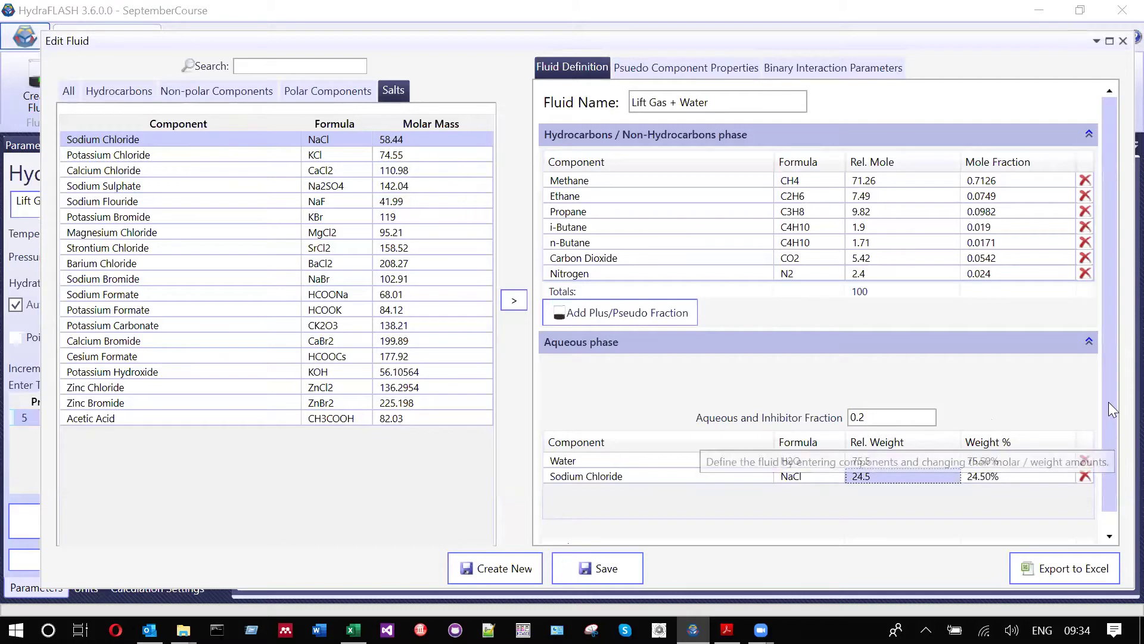
Rename the edited fluid to Lift Gas + Brine and save it as a new fluid
{"action": "left_click", "coordinate": [743, 98]}
{"action": "key", "text": "BackSpace"}
{"action": "key", "text": "BackSpace"}
{"action": "key", "text": "BackSpace"}
{"action": "type", "text": "Brine"}
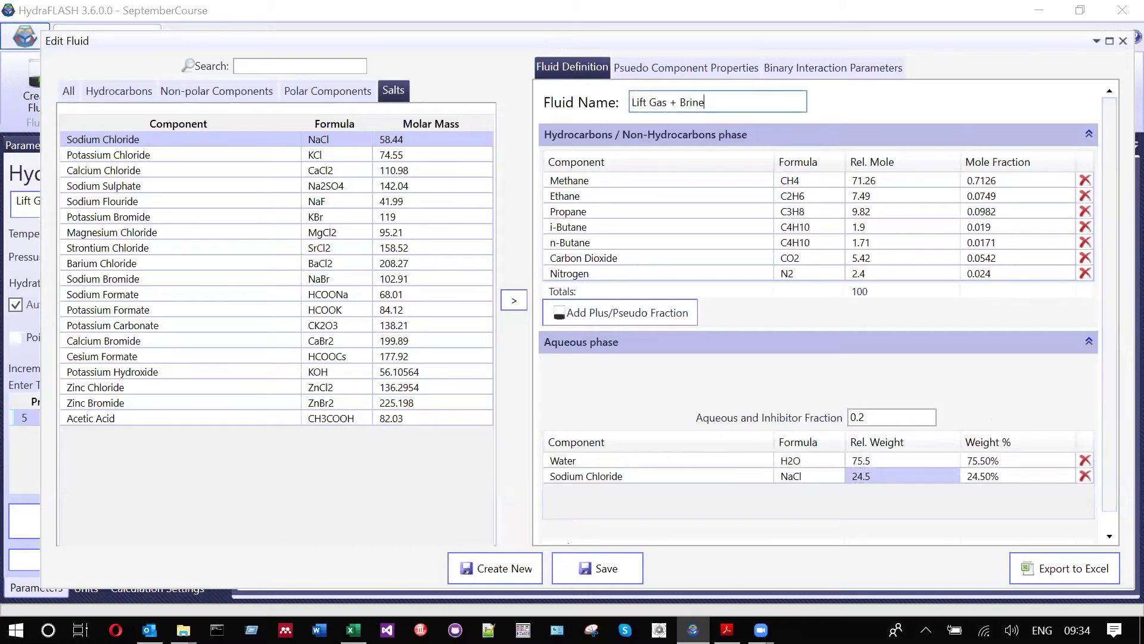
{"action": "left_click", "coordinate": [486, 567]}
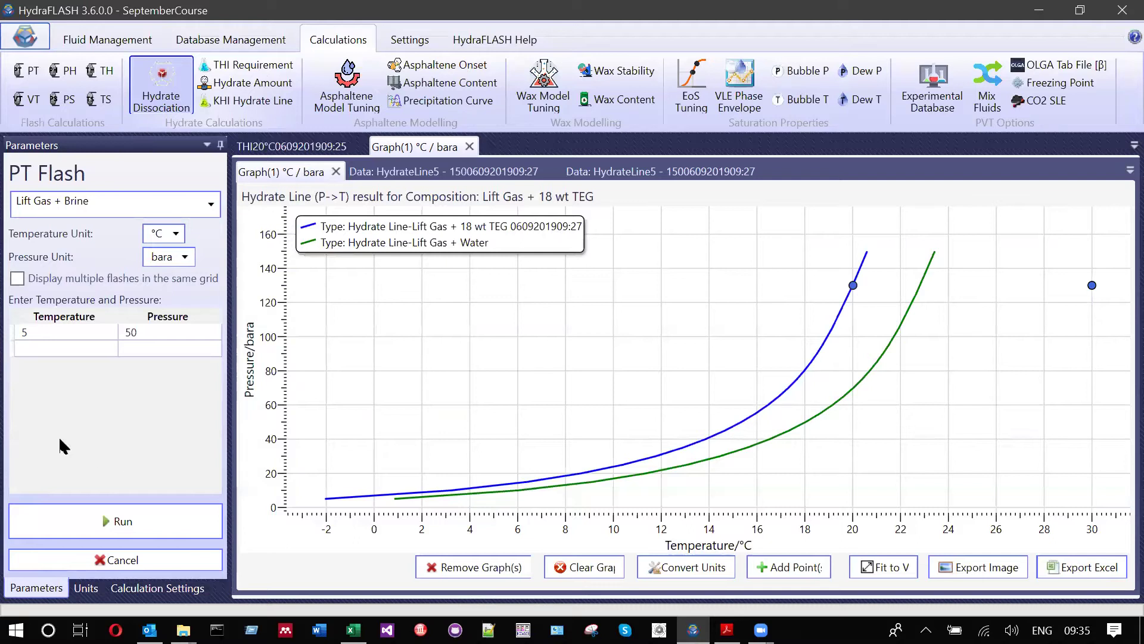
Run a PT Flash on Lift Gas + Brine at the reservoir conditions of 100 °C and 175.8 bara
{"action": "left_click", "coordinate": [35, 74]}
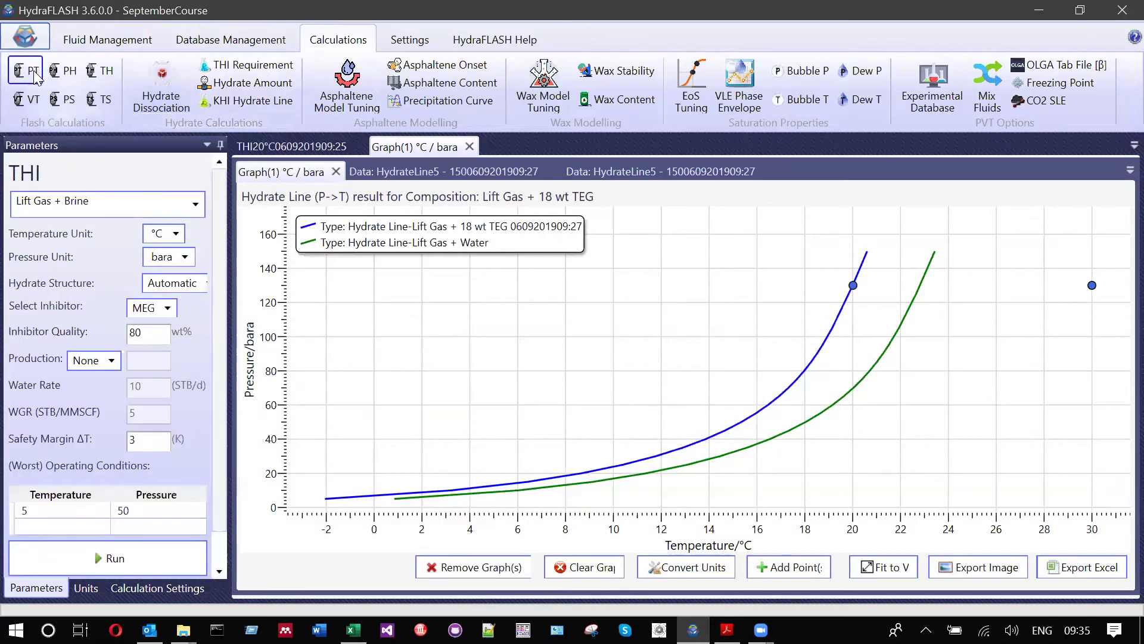
{"action": "left_click", "coordinate": [812, 75]}
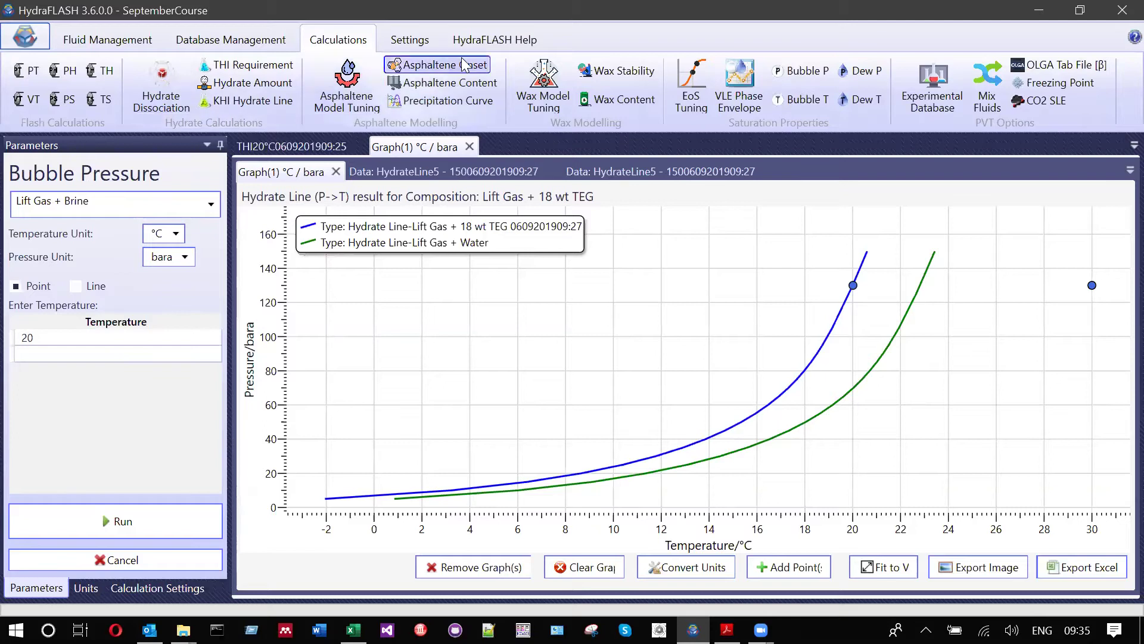
{"action": "left_click", "coordinate": [28, 71]}
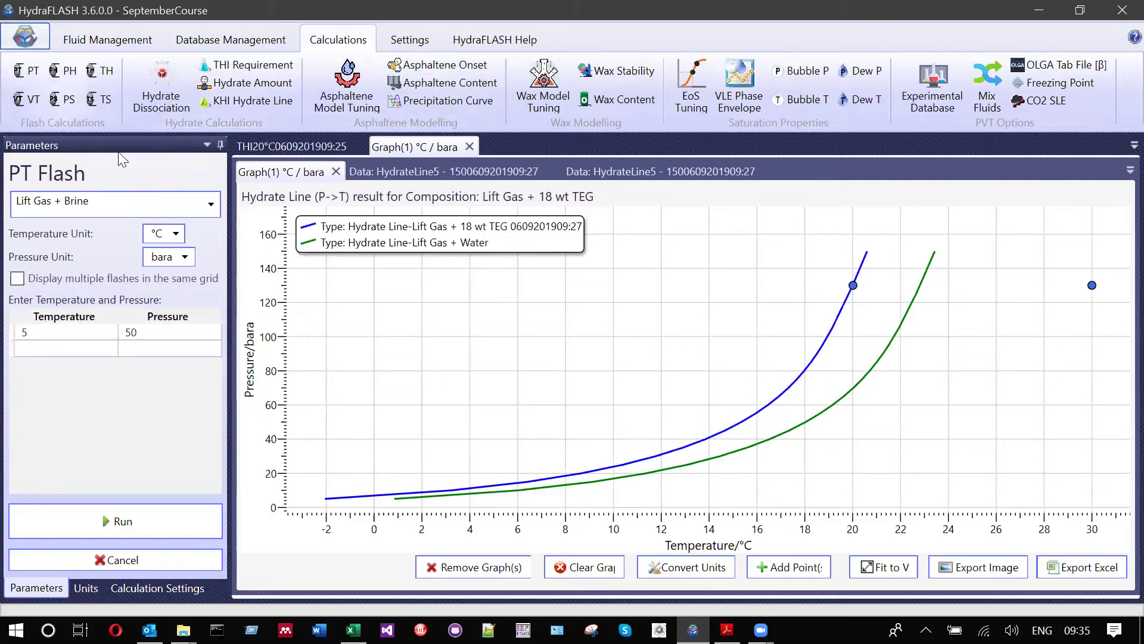
{"action": "left_click", "coordinate": [72, 332]}
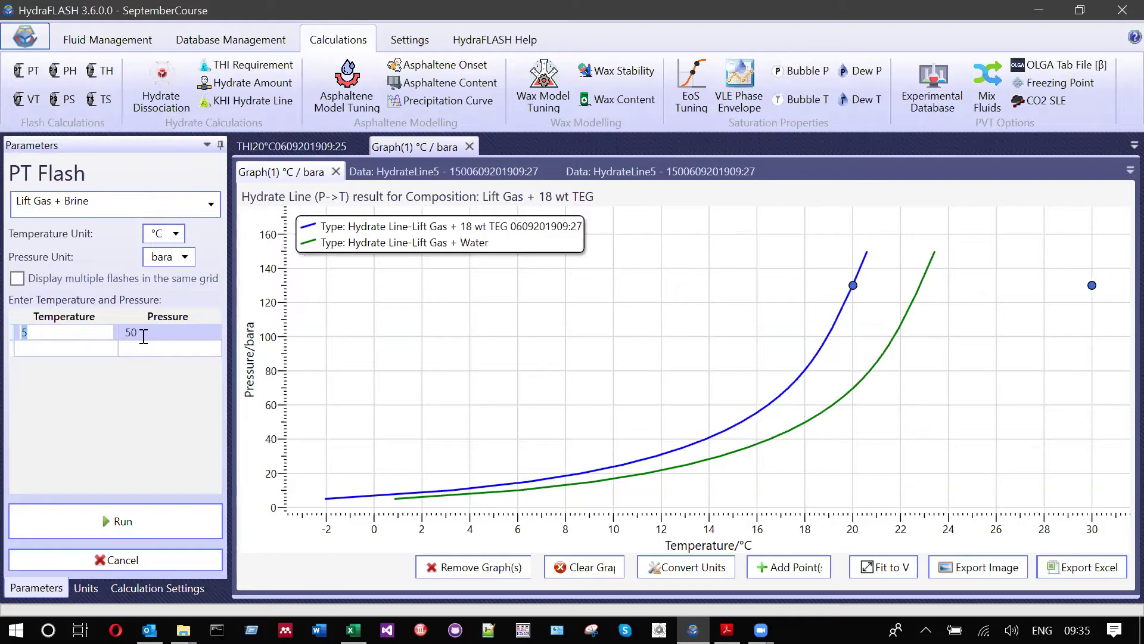
{"action": "type", "text": "100"}
{"action": "key", "text": "Tab"}
{"action": "type", "text": "175"}
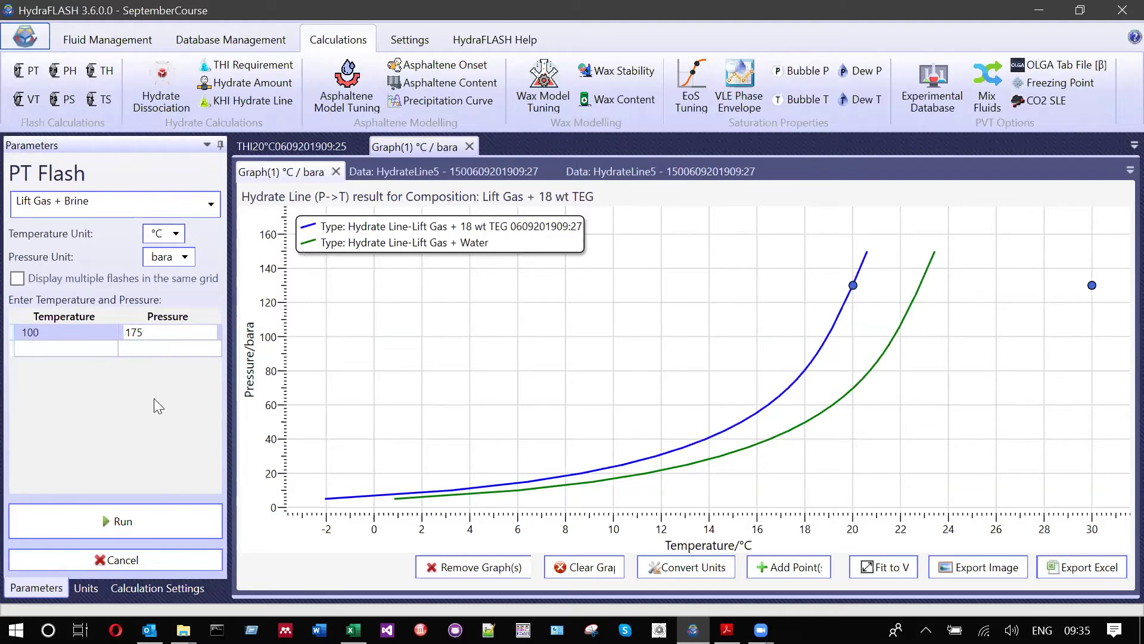
Check the reservoir flash conditions in the course PDF and examine the water content of the hydrocarbon phase in the flash results
{"action": "left_click", "coordinate": [727, 630]}
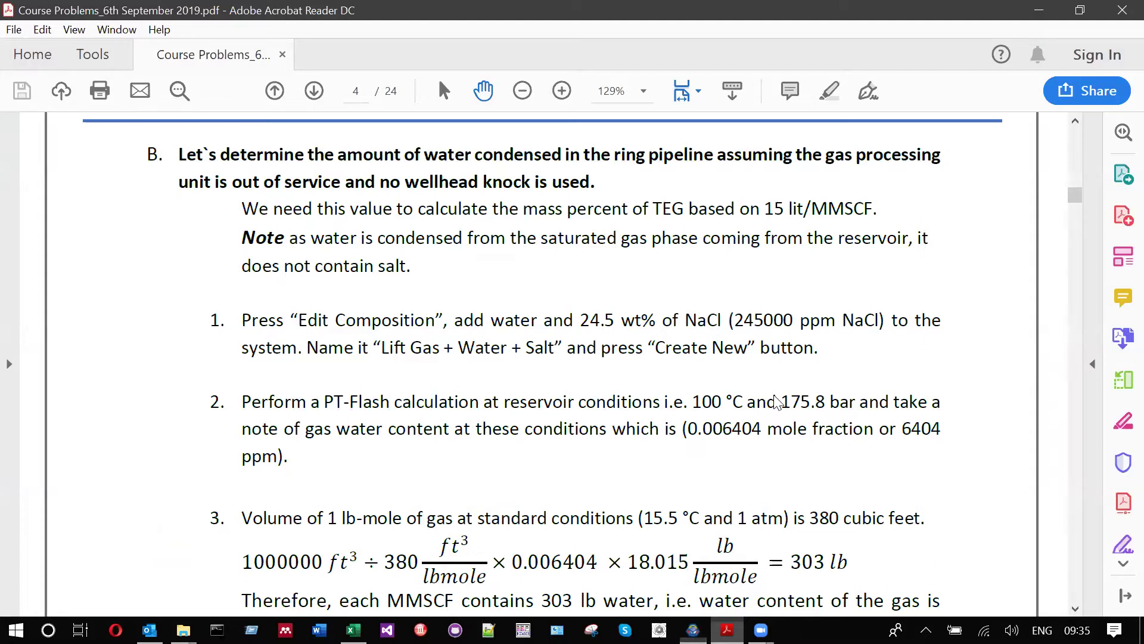
{"action": "key", "text": "alt+Tab"}
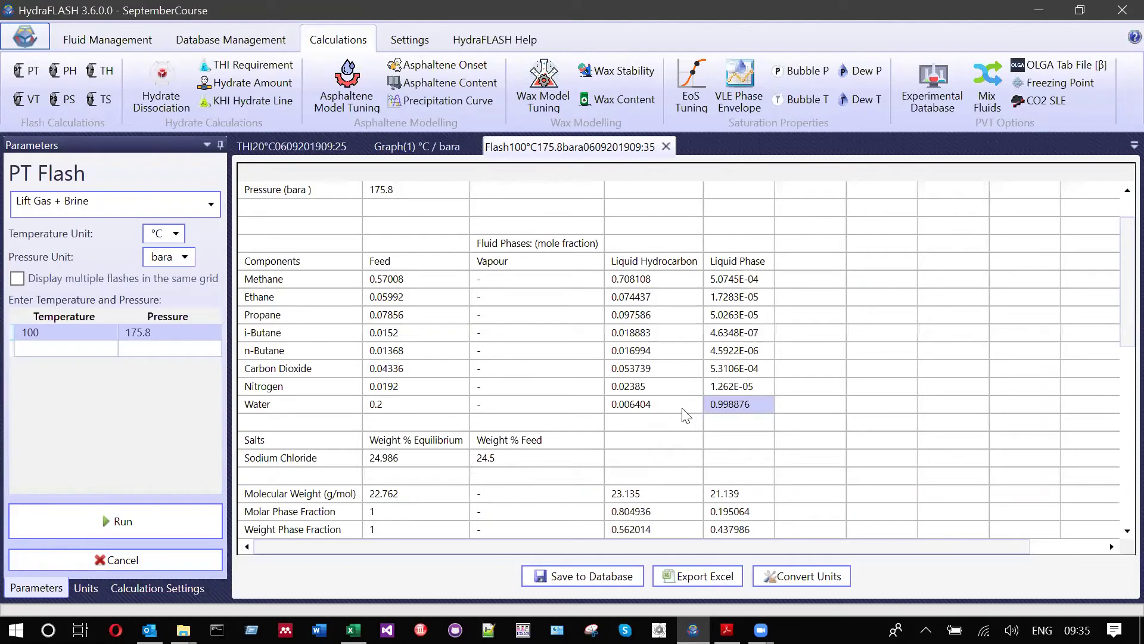
{"action": "scroll", "coordinate": [683, 387], "scroll_direction": "up", "scroll_amount": 1}
{"action": "left_click", "coordinate": [680, 363]}
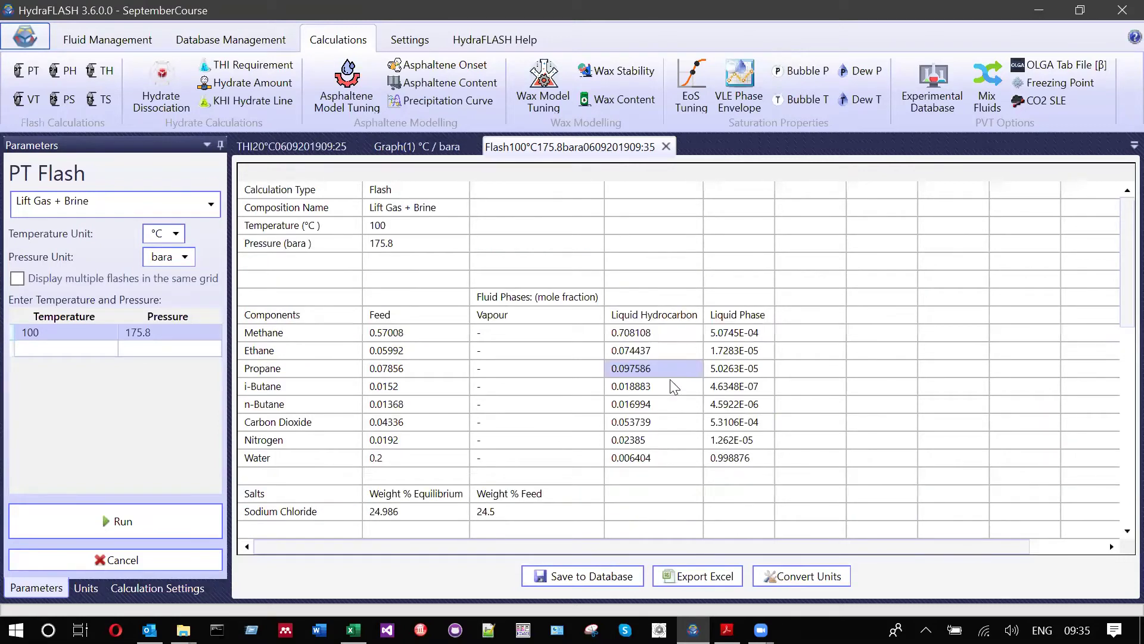
{"action": "scroll", "coordinate": [656, 298], "scroll_direction": "down", "scroll_amount": 1}
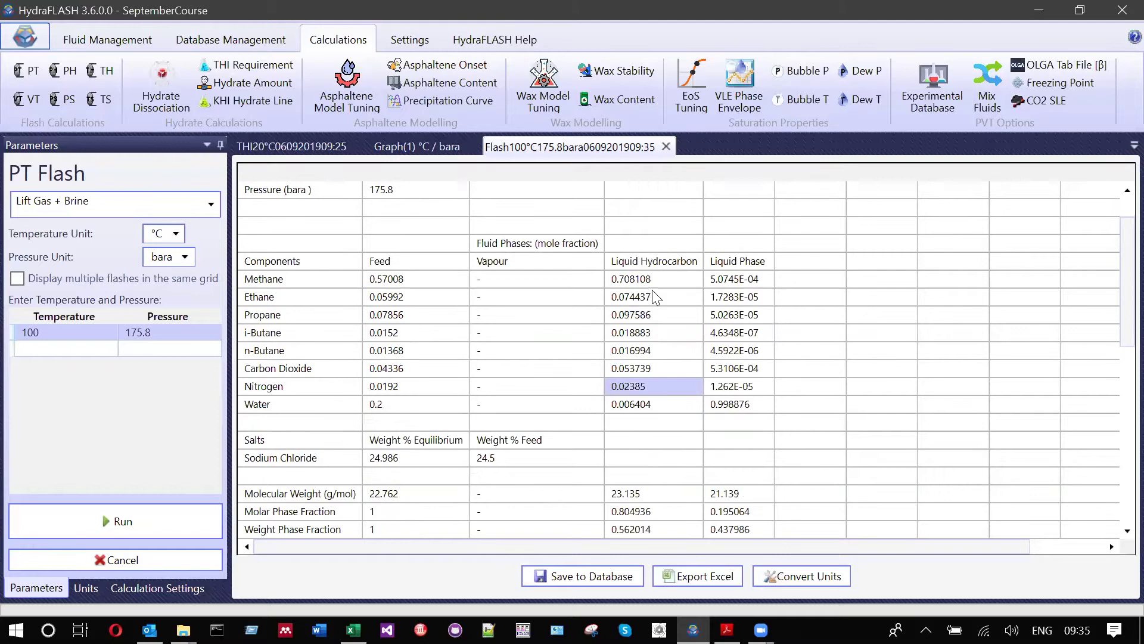
{"action": "left_click", "coordinate": [650, 402]}
{"action": "left_click", "coordinate": [642, 385]}
{"action": "scroll", "coordinate": [642, 386], "scroll_direction": "up", "scroll_amount": 1}
{"action": "left_click", "coordinate": [642, 385]}
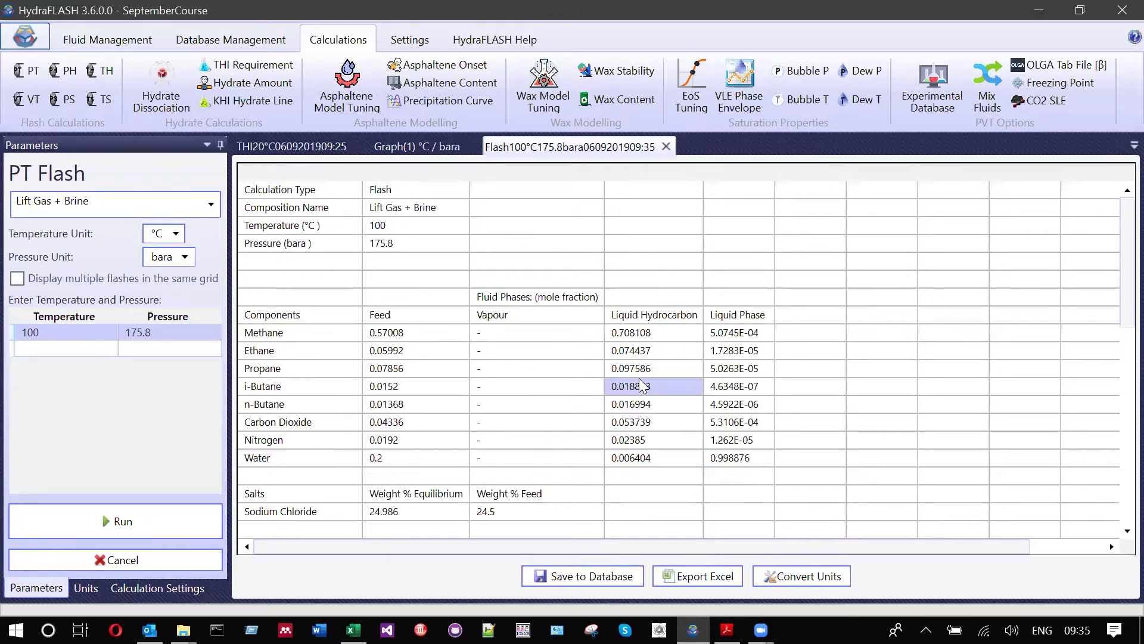
{"action": "scroll", "coordinate": [660, 369], "scroll_direction": "down", "scroll_amount": 2}
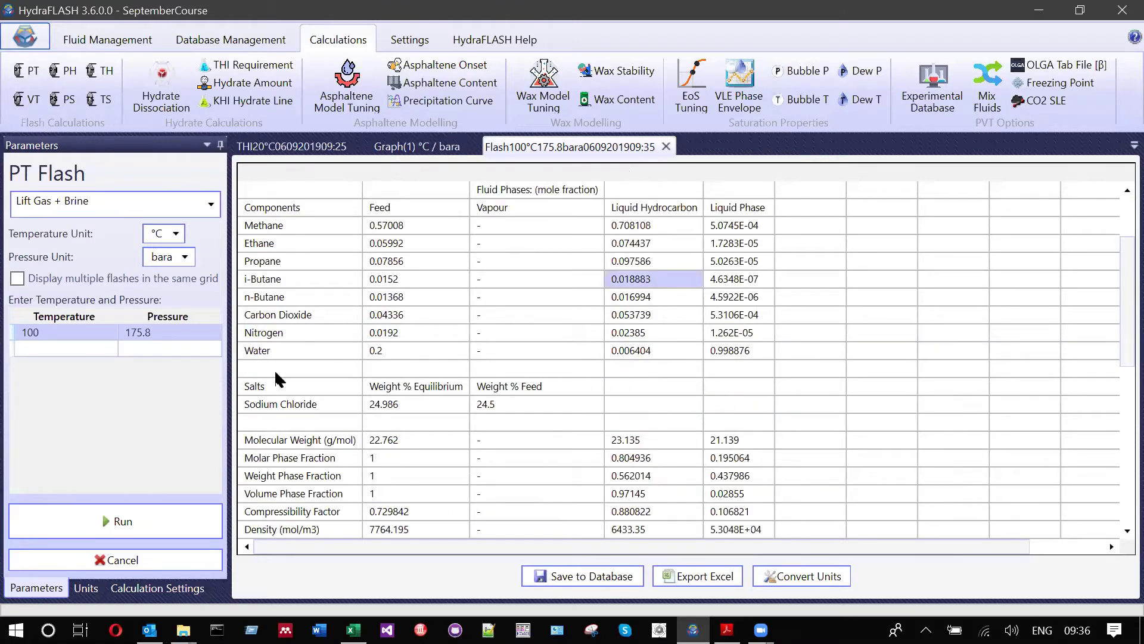
{"action": "left_click", "coordinate": [658, 356]}
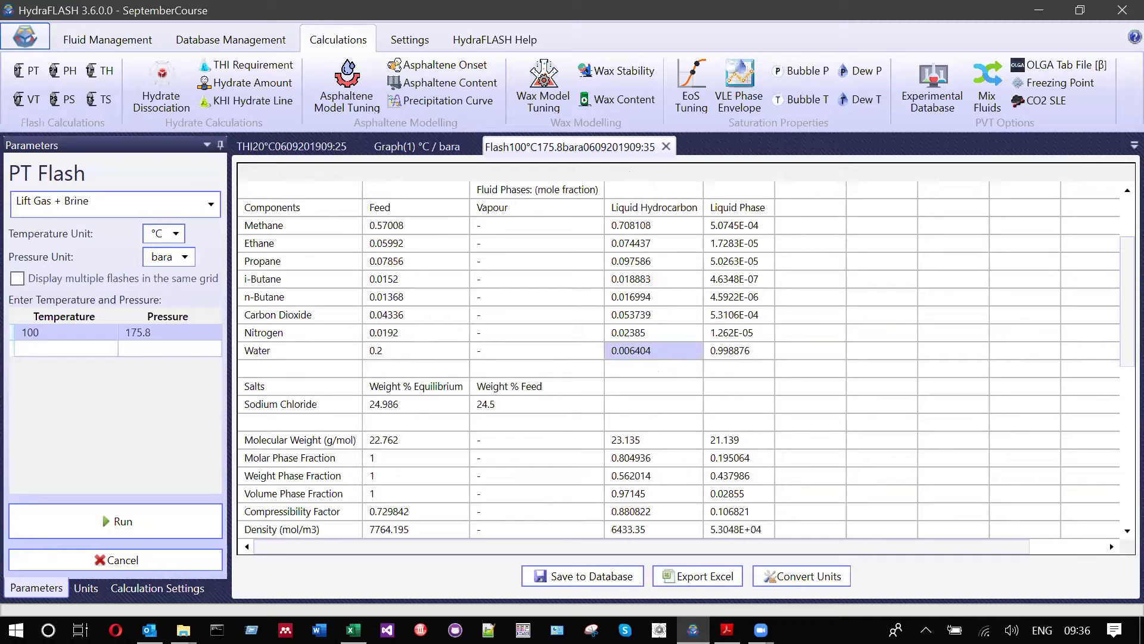
Switch to the course PDF and read the part B steps on converting gas water content to lb/MMSCF and the ring pipeline flash
{"action": "key", "text": "alt+Tab"}
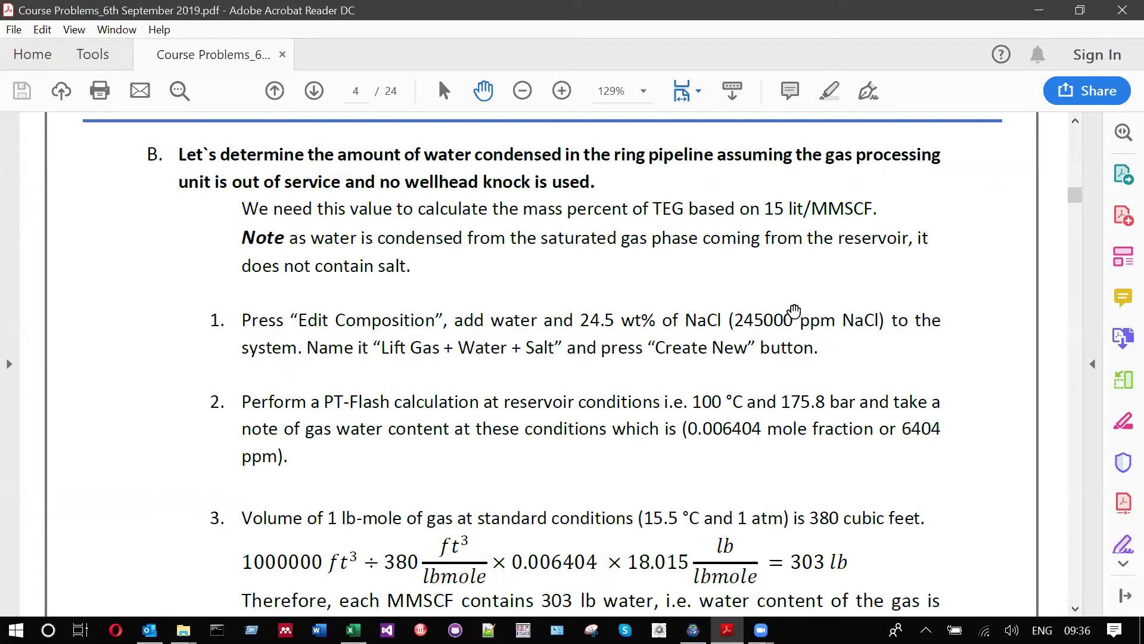
{"action": "scroll", "coordinate": [817, 306], "scroll_direction": "down", "scroll_amount": 2}
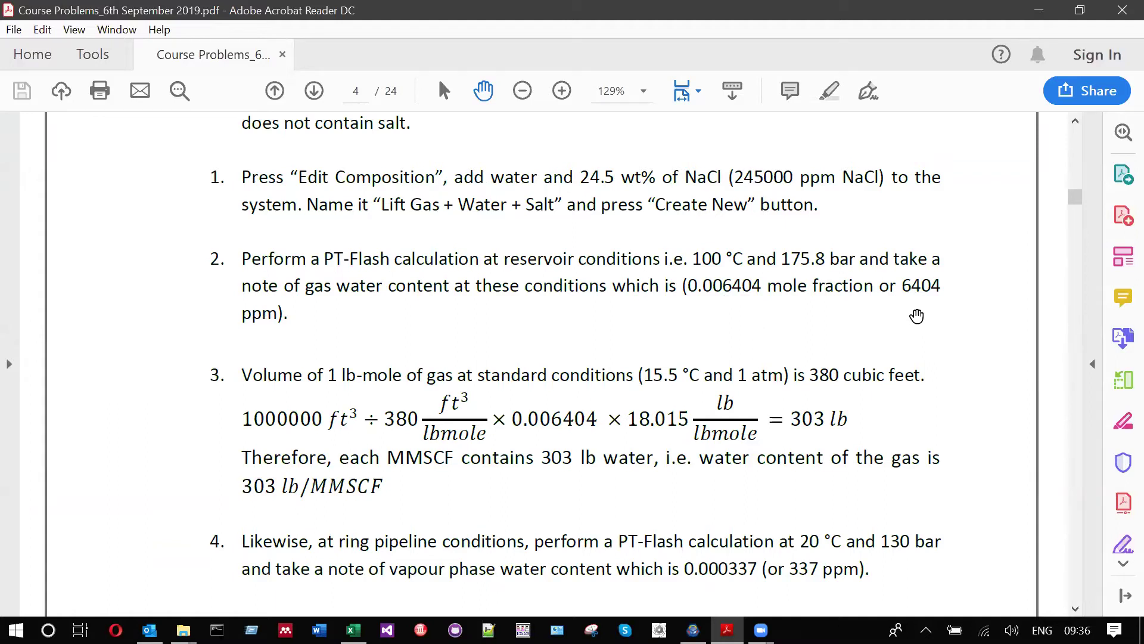
{"action": "scroll", "coordinate": [775, 384], "scroll_direction": "down", "scroll_amount": 2}
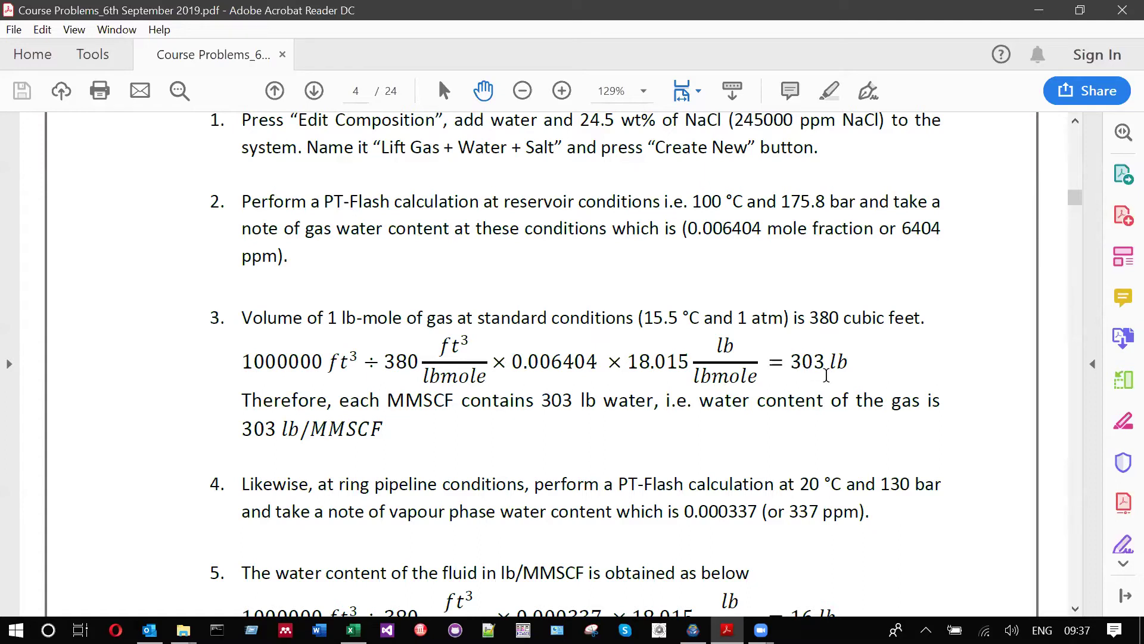
{"action": "scroll", "coordinate": [620, 416], "scroll_direction": "down", "scroll_amount": 1}
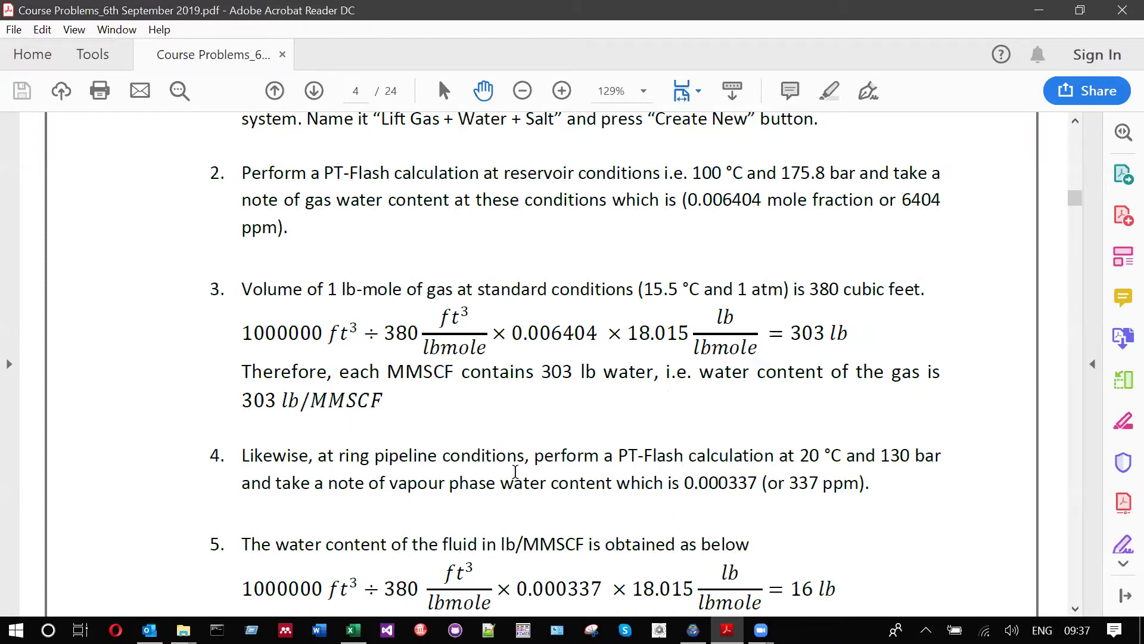
{"action": "scroll", "coordinate": [514, 477], "scroll_direction": "down", "scroll_amount": 3}
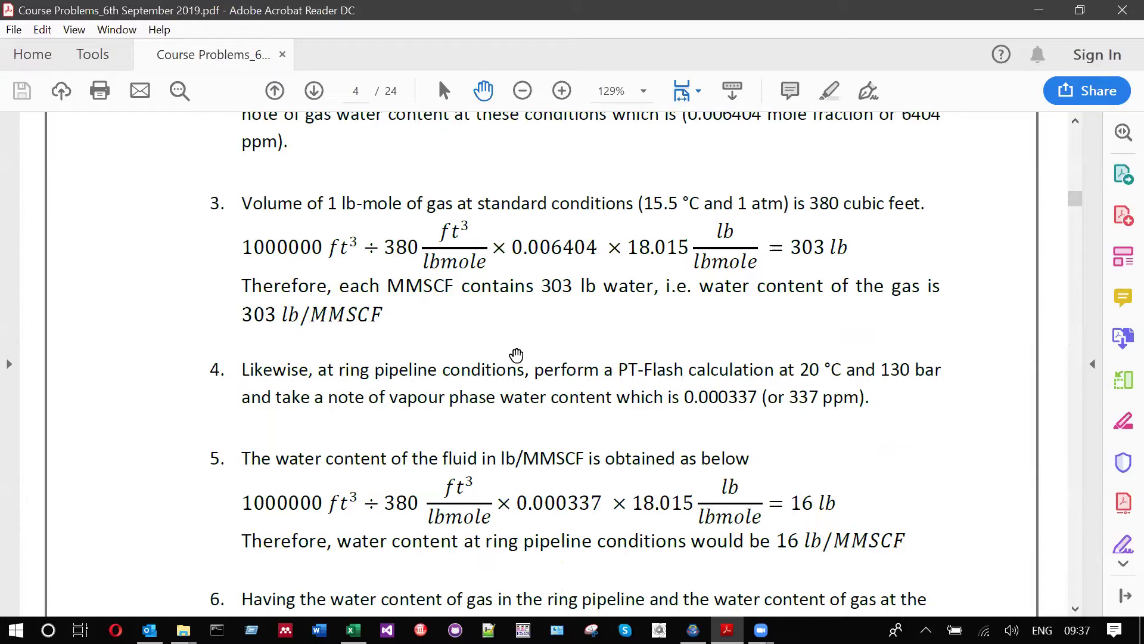
{"action": "scroll", "coordinate": [501, 373], "scroll_direction": "down", "scroll_amount": 1}
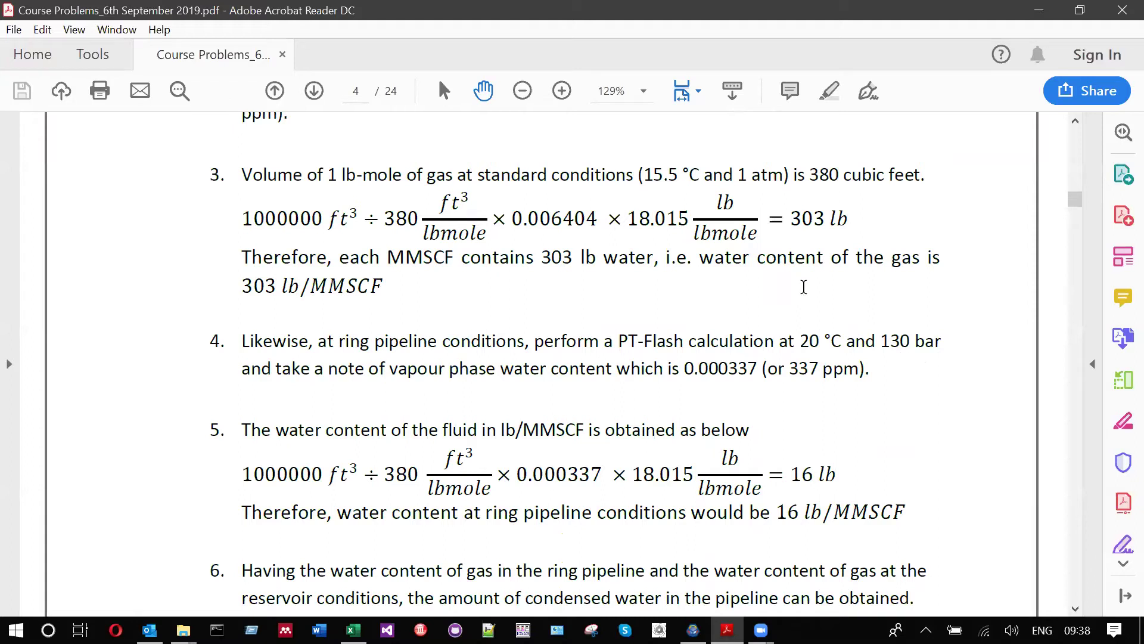
{"action": "scroll", "coordinate": [804, 286], "scroll_direction": "up", "scroll_amount": 1}
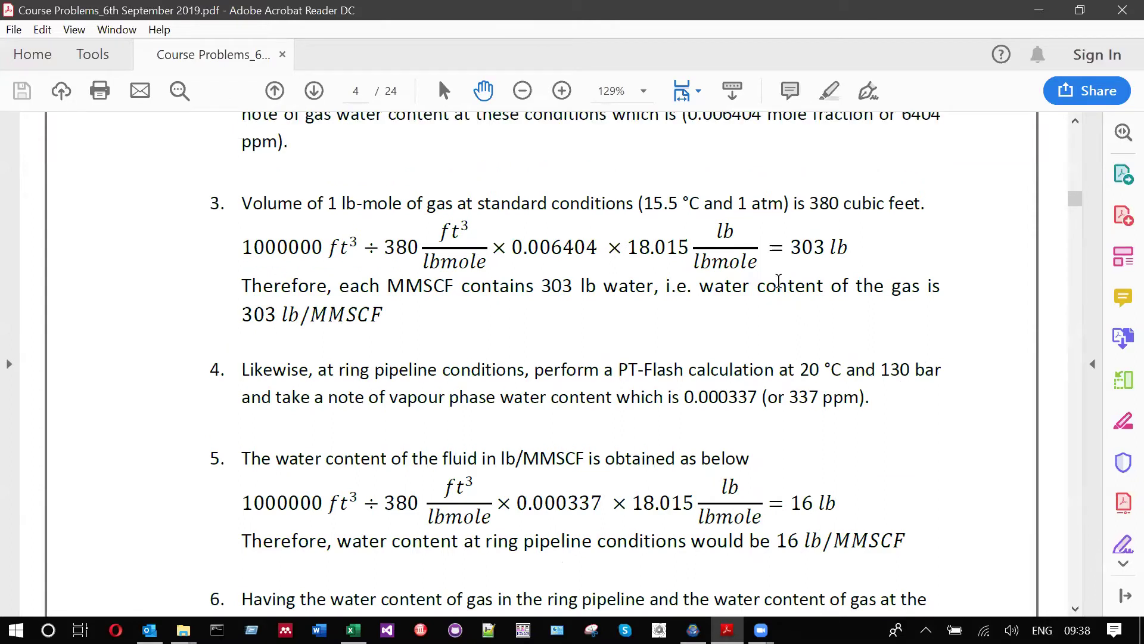
{"action": "scroll", "coordinate": [776, 391], "scroll_direction": "down", "scroll_amount": 1}
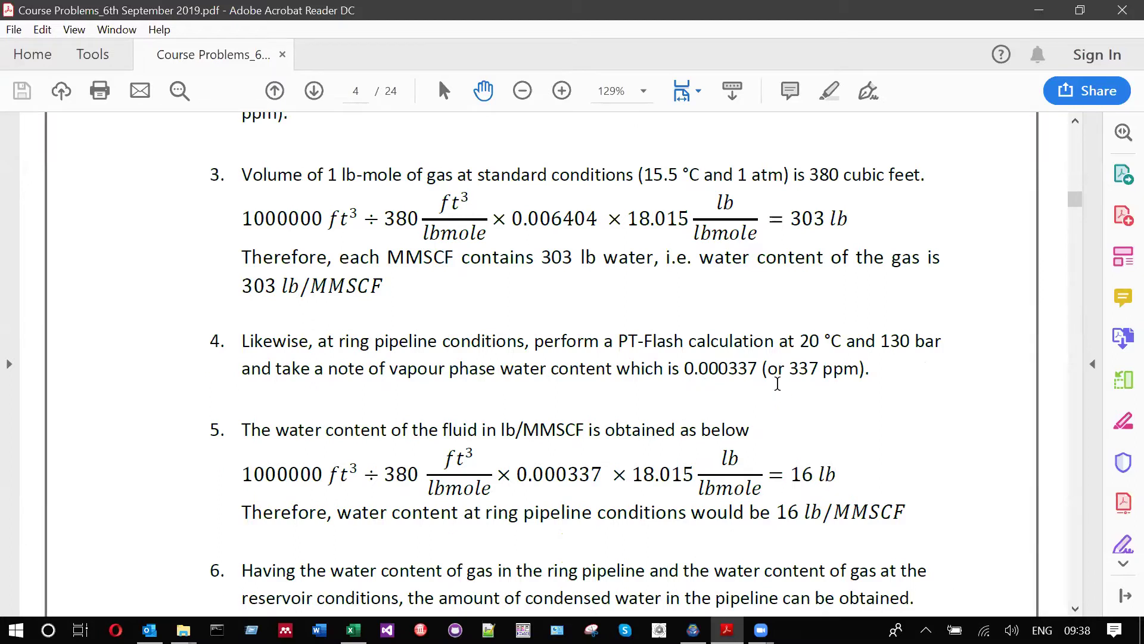
{"action": "scroll", "coordinate": [777, 383], "scroll_direction": "down", "scroll_amount": 1}
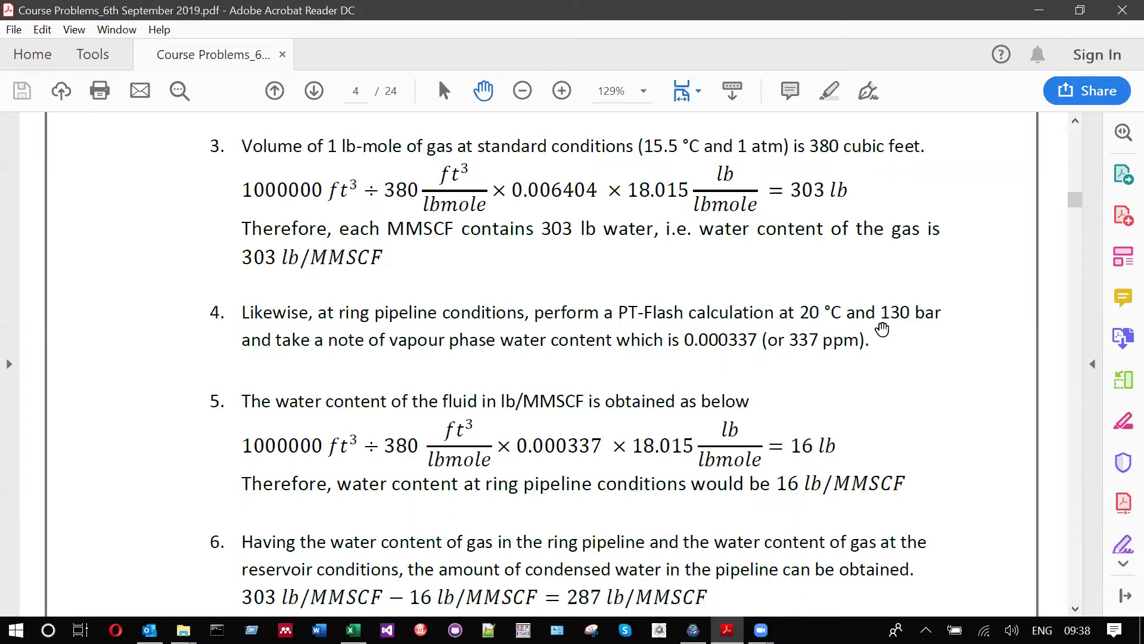
Compare the feed and hydrocarbon phase water fractions in HydraFLASH's reservoir flash results with the course PDF's ring pipeline step
{"action": "left_click", "coordinate": [692, 629]}
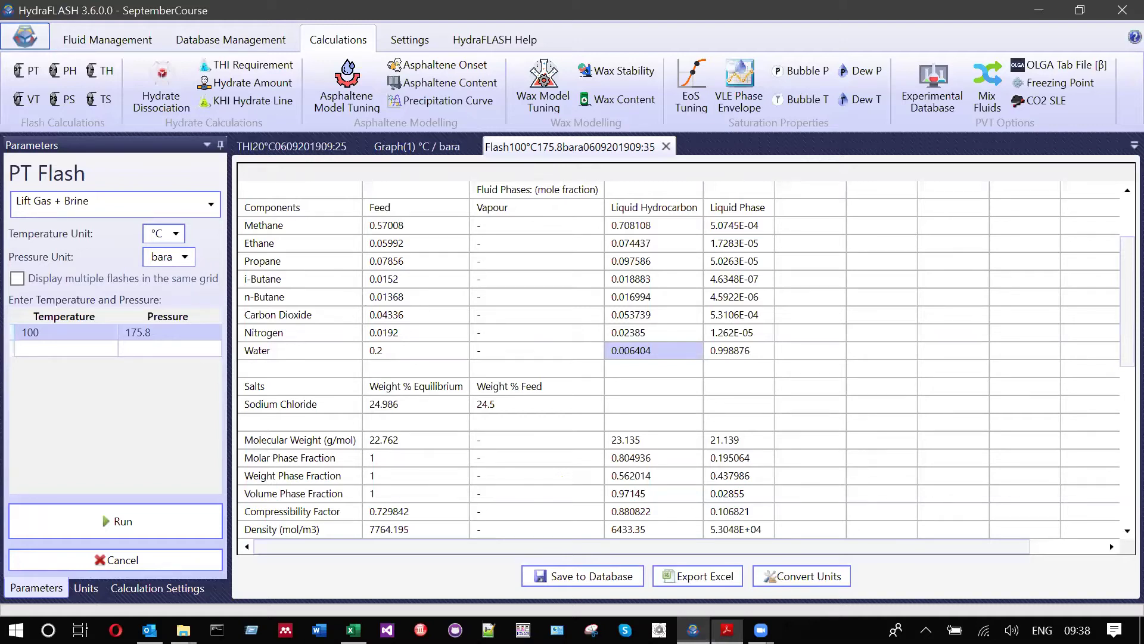
{"action": "left_click", "coordinate": [727, 630]}
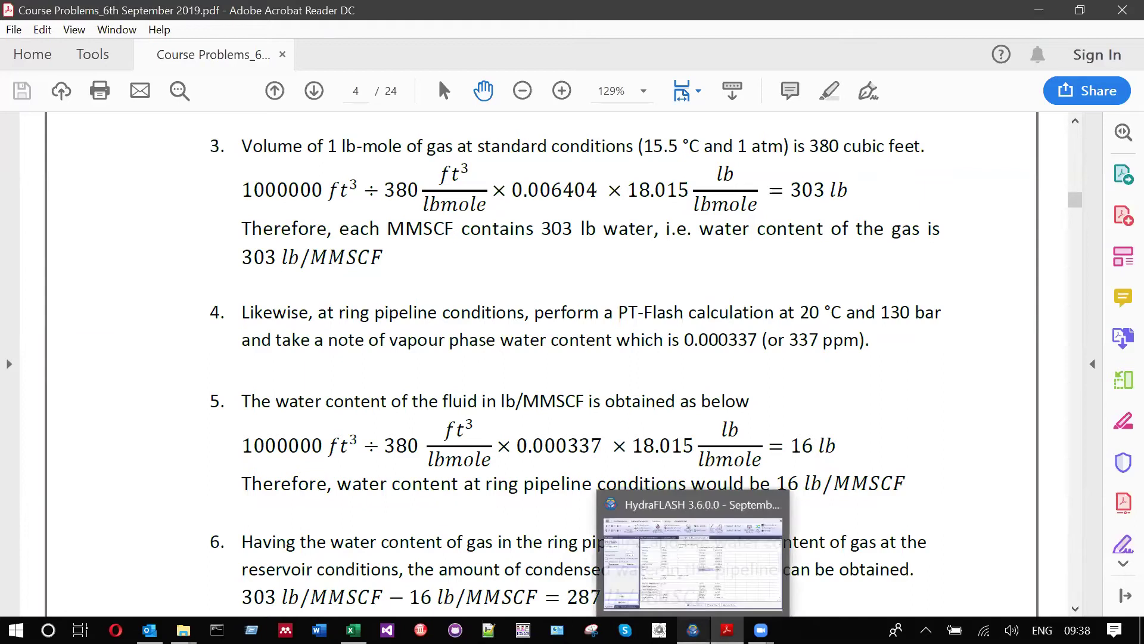
{"action": "left_click", "coordinate": [693, 630]}
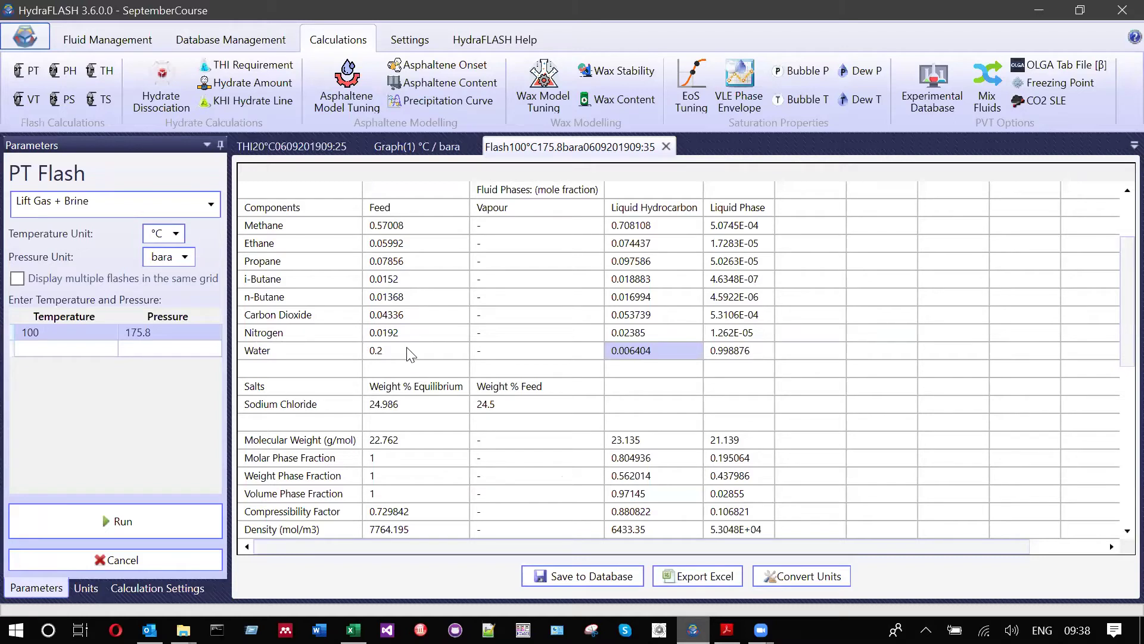
{"action": "left_click", "coordinate": [384, 354], "text": "ctrl"}
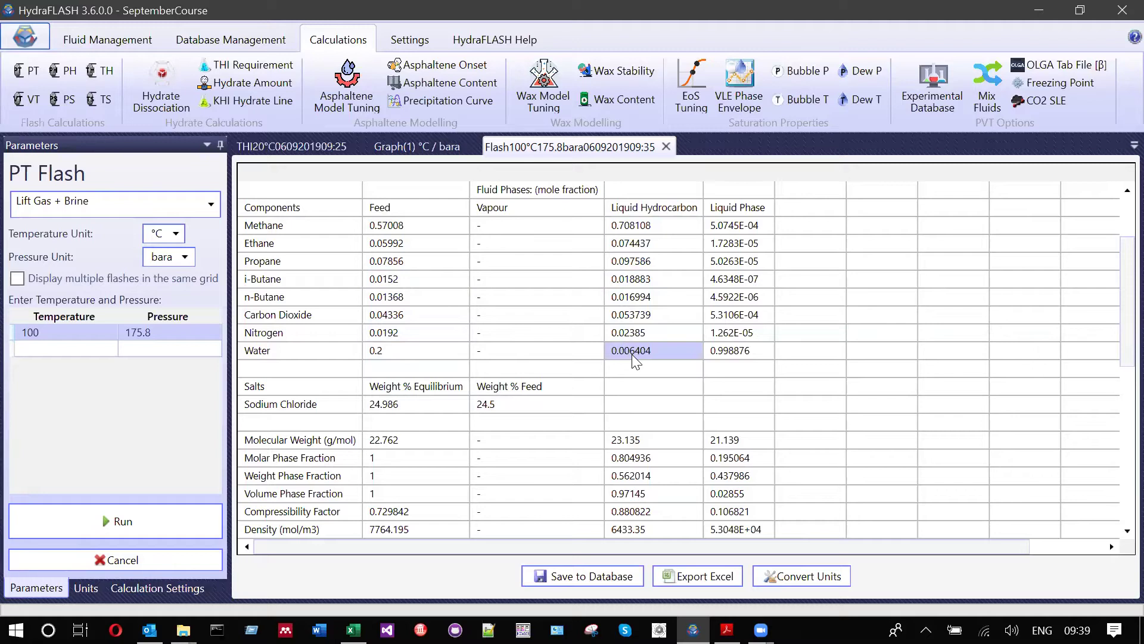
{"action": "left_click_drag", "start_coordinate": [631, 354], "coordinate": [649, 210]}
{"action": "mouse_move", "coordinate": [727, 630]}
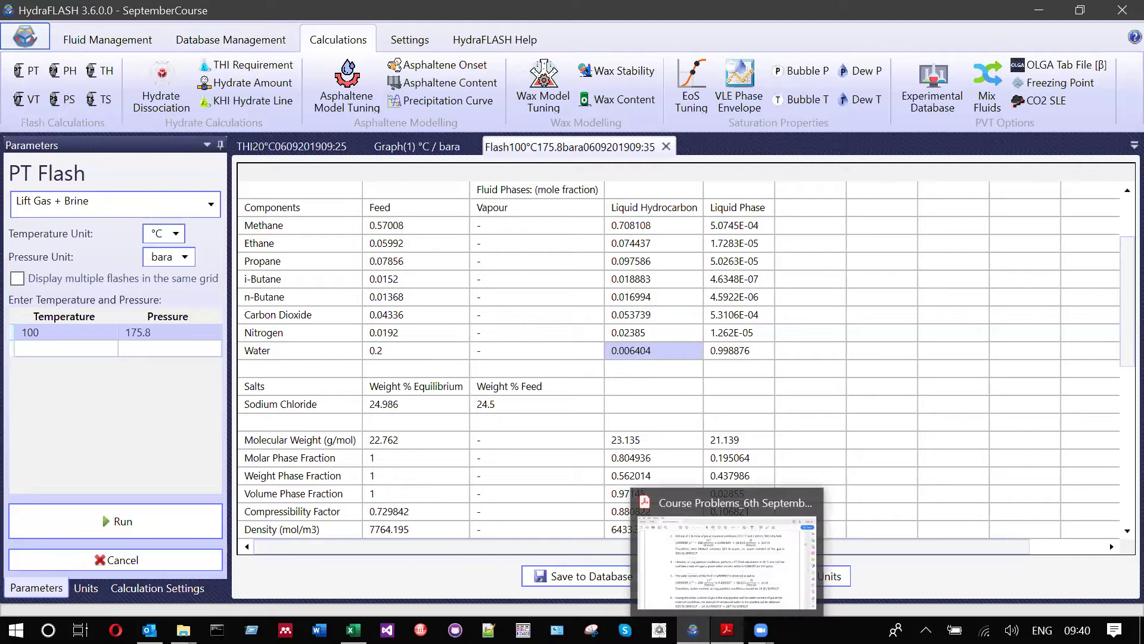
{"action": "left_click", "coordinate": [689, 563]}
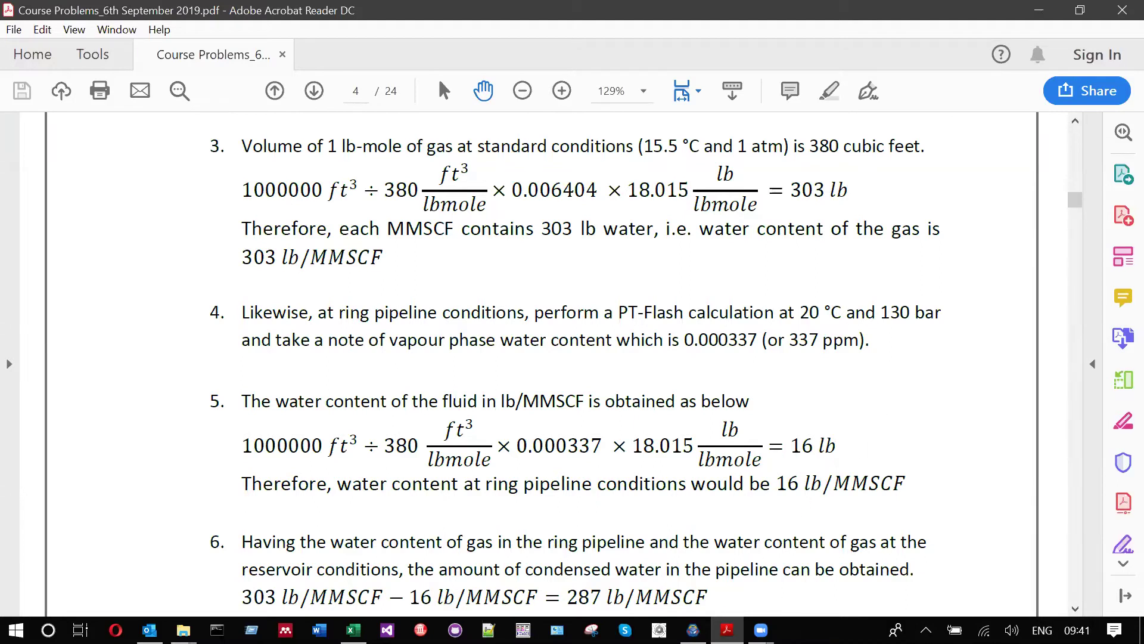
Return to HydraFLASH and run a PT Flash at 20 °C and 130 bara on Lift Gas + Brine, repeating it for Lift Gas + Water
{"action": "key", "text": "alt+Tab"}
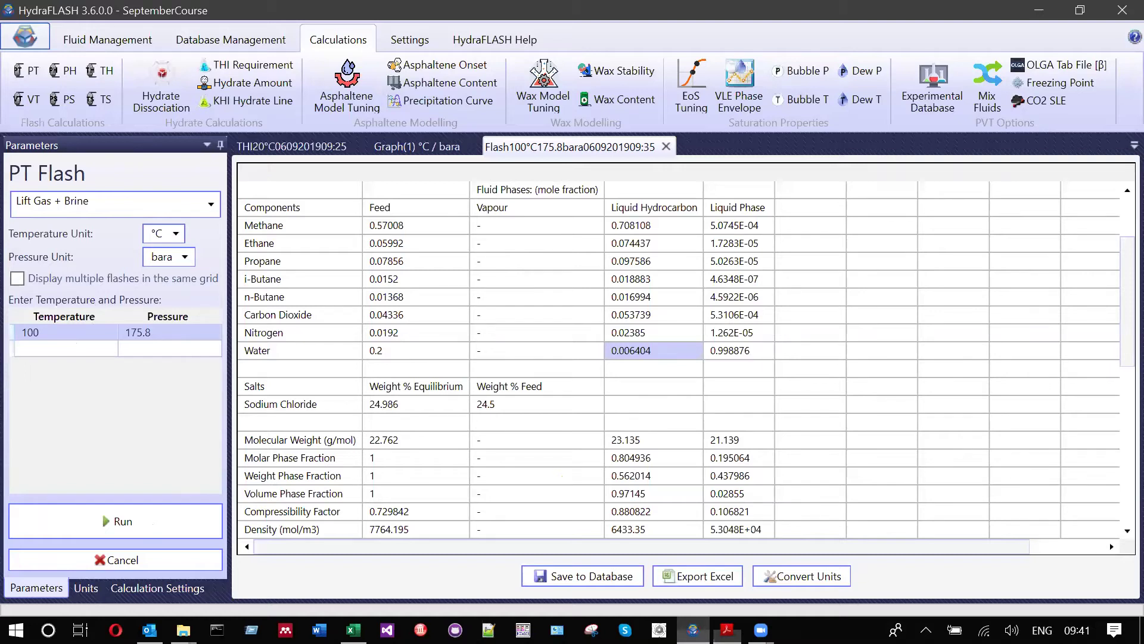
{"action": "left_click", "coordinate": [144, 204]}
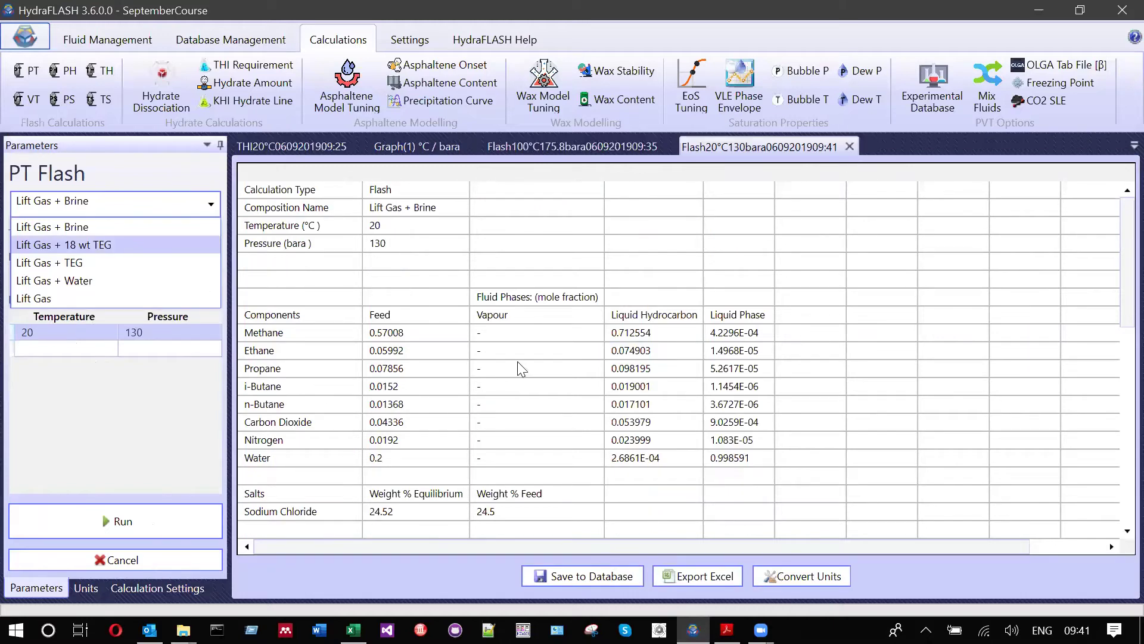
{"action": "left_click", "coordinate": [968, 310]}
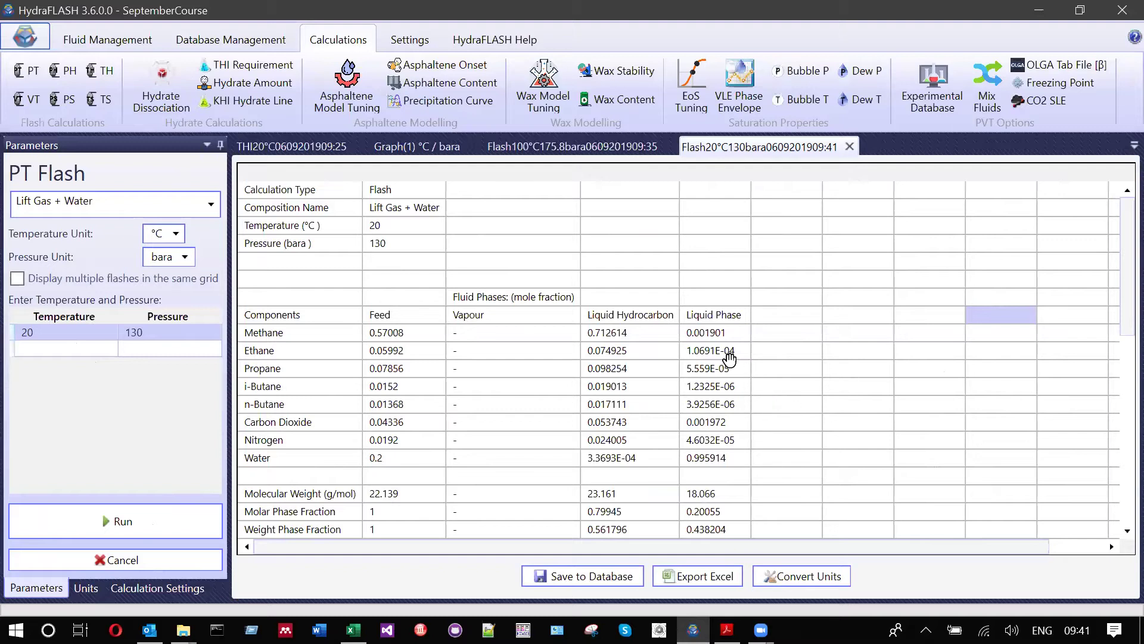
Switch to the course PDF and read the steps on ring pipeline water content, condensed water and equivalent TEG weight percent
{"action": "key", "text": "alt+Tab"}
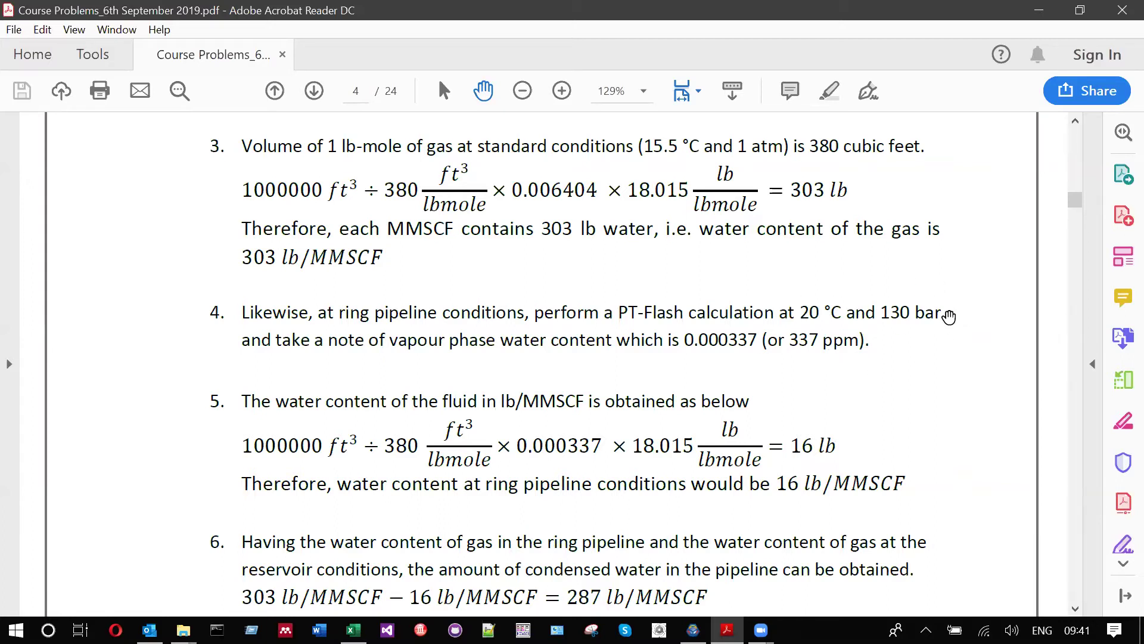
{"action": "scroll", "coordinate": [867, 393], "scroll_direction": "down", "scroll_amount": 1}
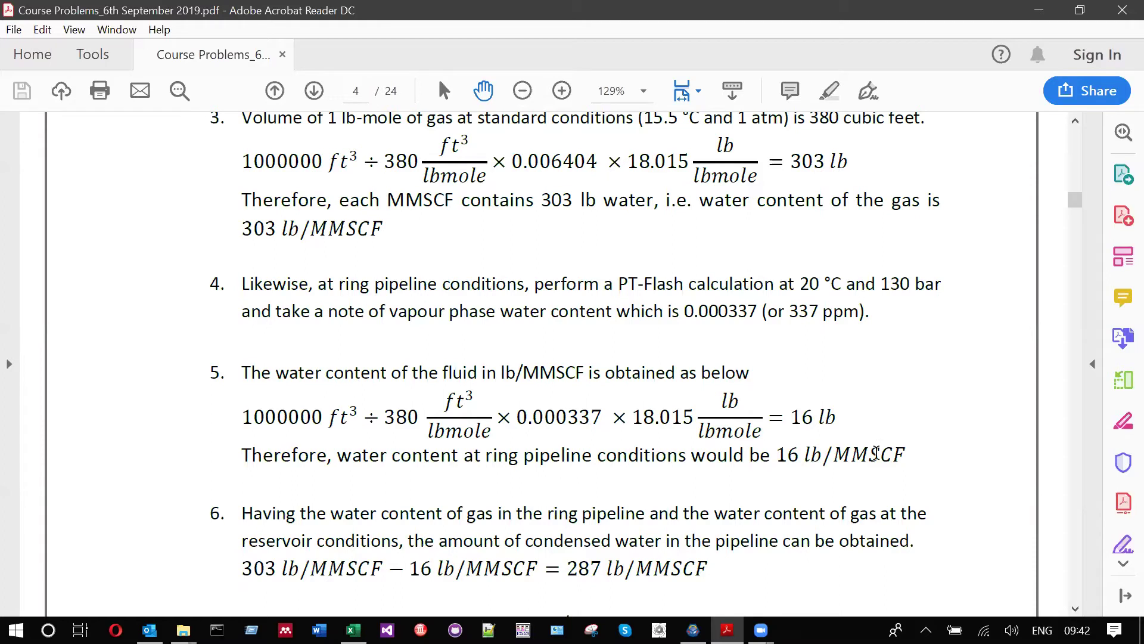
{"action": "scroll", "coordinate": [868, 508], "scroll_direction": "down", "scroll_amount": 2}
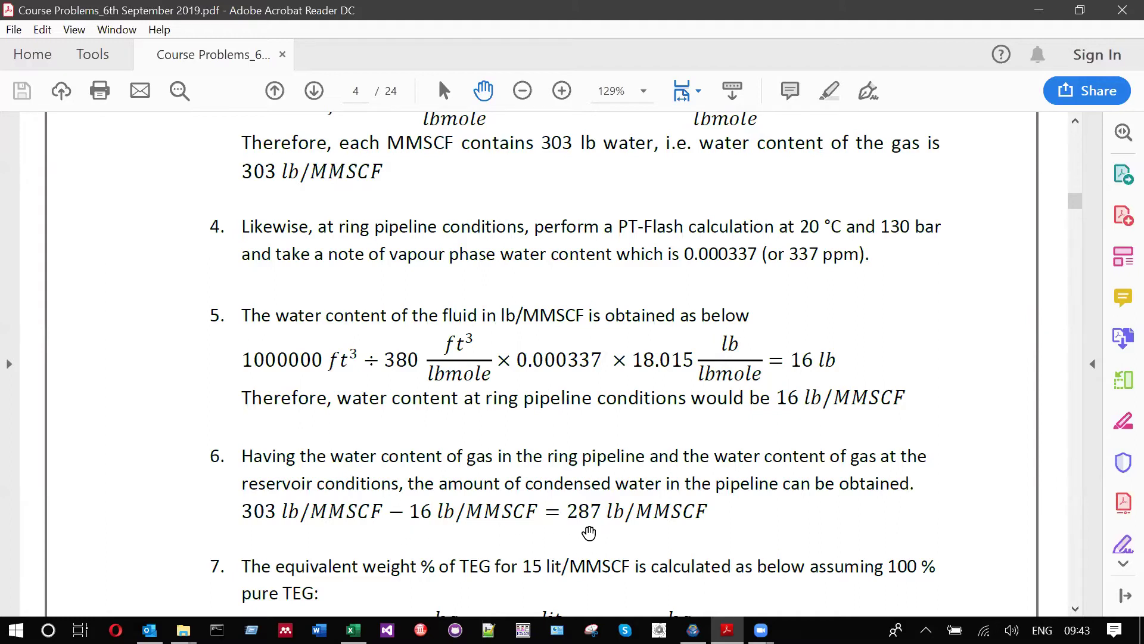
Read part B step 7 on the equivalent TEG weight percent for an injection rate of 15 lit/MMSCF
{"action": "scroll", "coordinate": [702, 511], "scroll_direction": "down", "scroll_amount": 3}
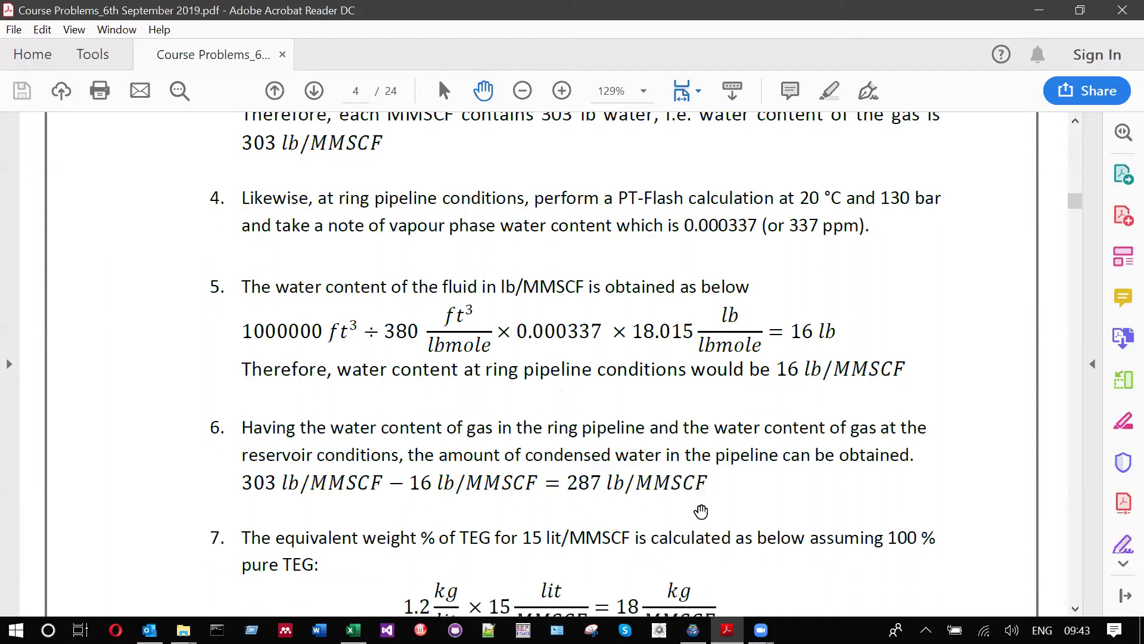
{"action": "scroll", "coordinate": [429, 537], "scroll_direction": "down", "scroll_amount": 1}
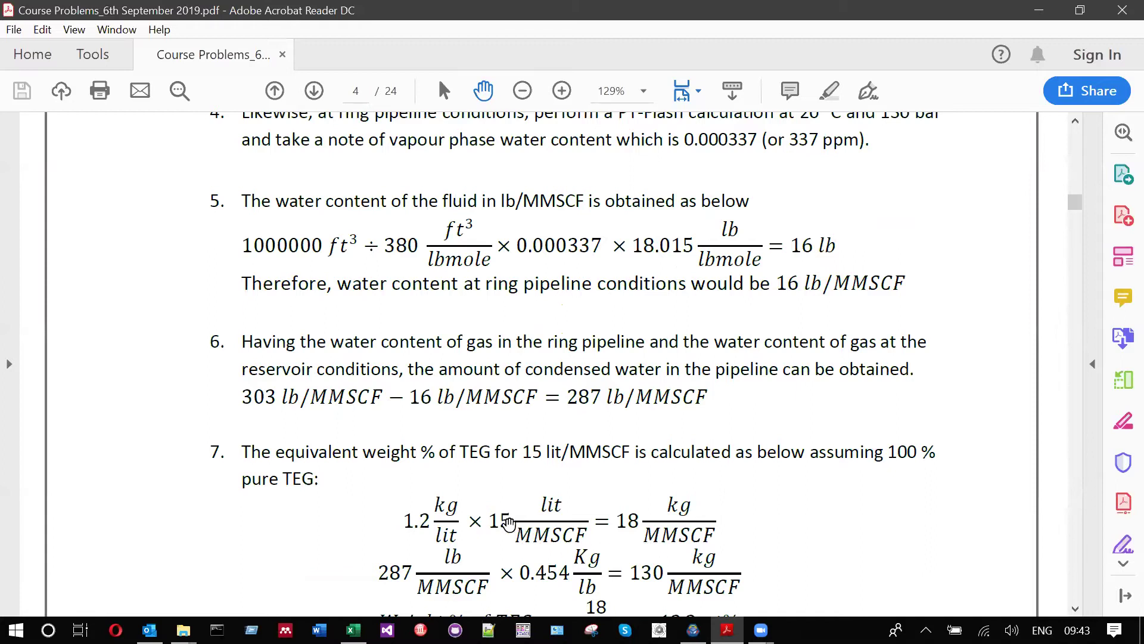
{"action": "scroll", "coordinate": [443, 474], "scroll_direction": "down", "scroll_amount": 3}
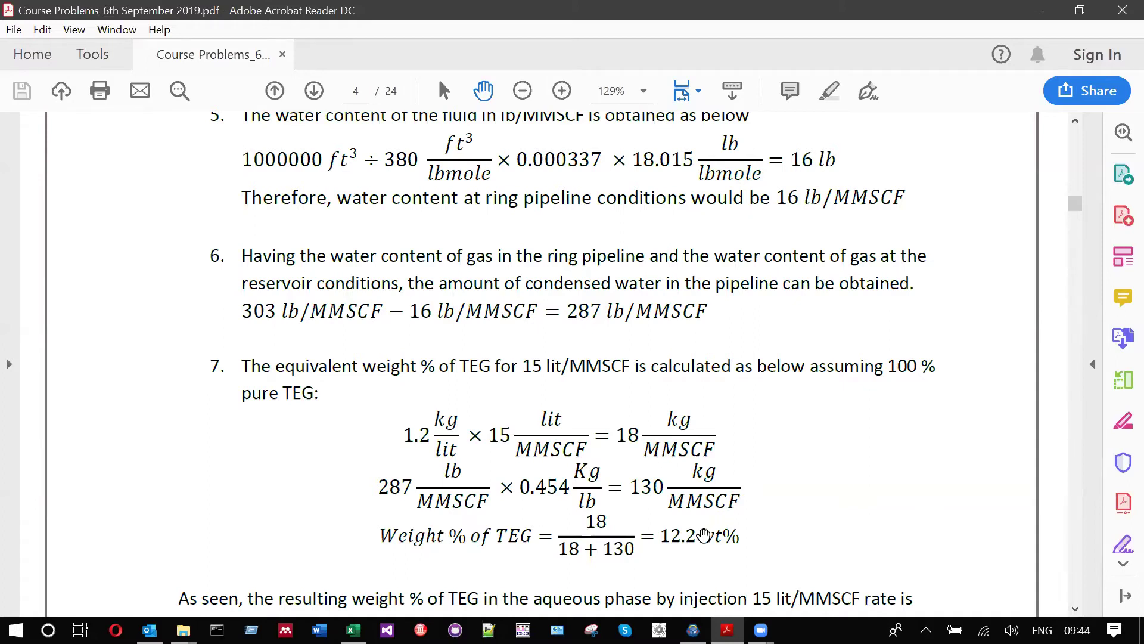
{"action": "scroll", "coordinate": [703, 535], "scroll_direction": "down", "scroll_amount": 1}
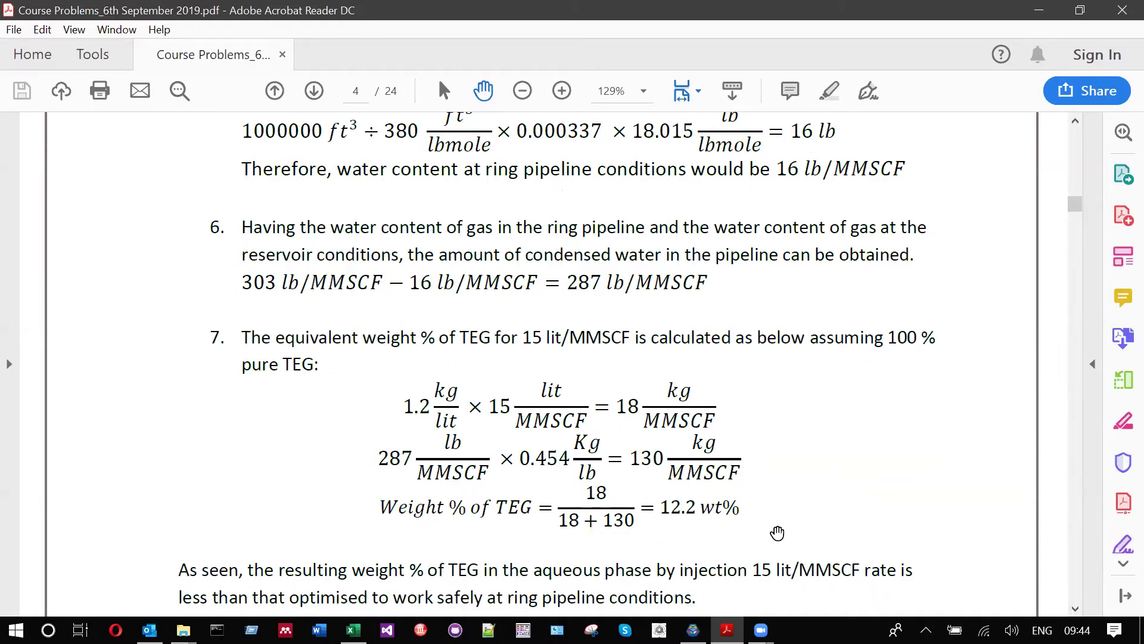
{"action": "left_click_drag", "start_coordinate": [456, 539], "coordinate": [659, 535]}
{"action": "scroll", "coordinate": [745, 528], "scroll_direction": "up", "scroll_amount": 5}
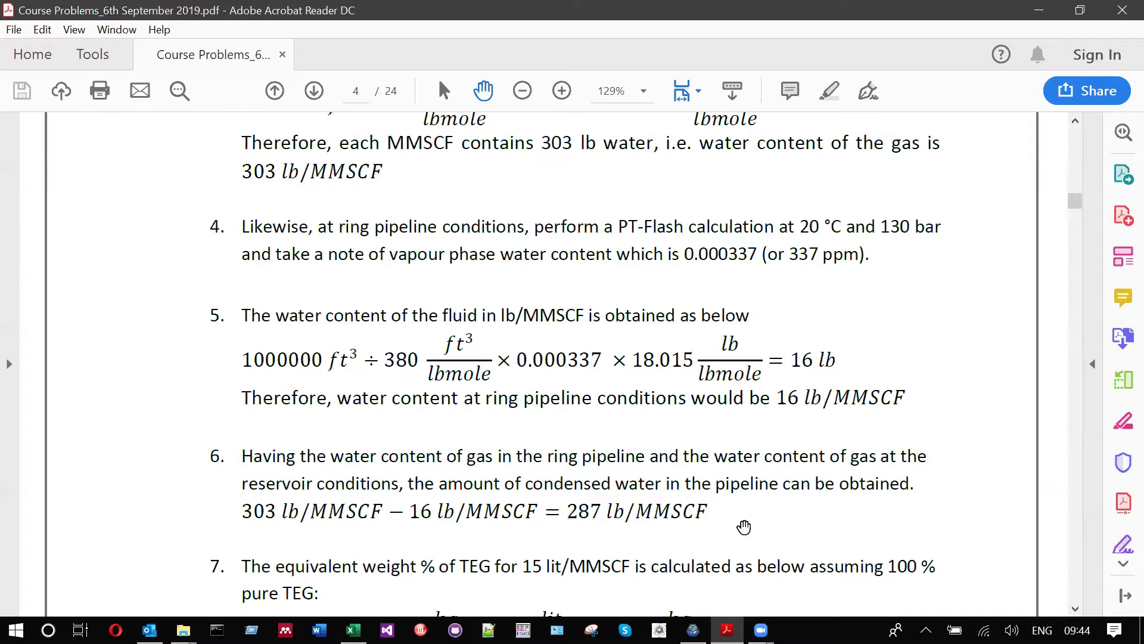
Look back at the hydrate calculation parameters for Lift Gas with 18 wt% TEG, and return to the part B TEG weight percent calculation
{"action": "key", "text": "Left"}
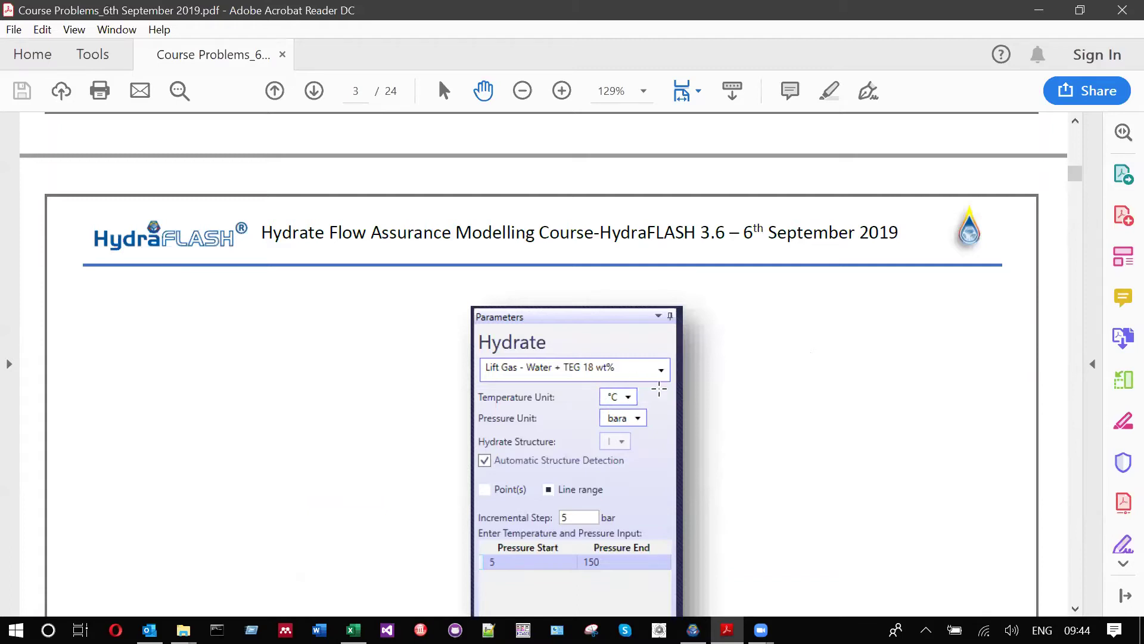
{"action": "scroll", "coordinate": [746, 466], "scroll_direction": "up", "scroll_amount": 3}
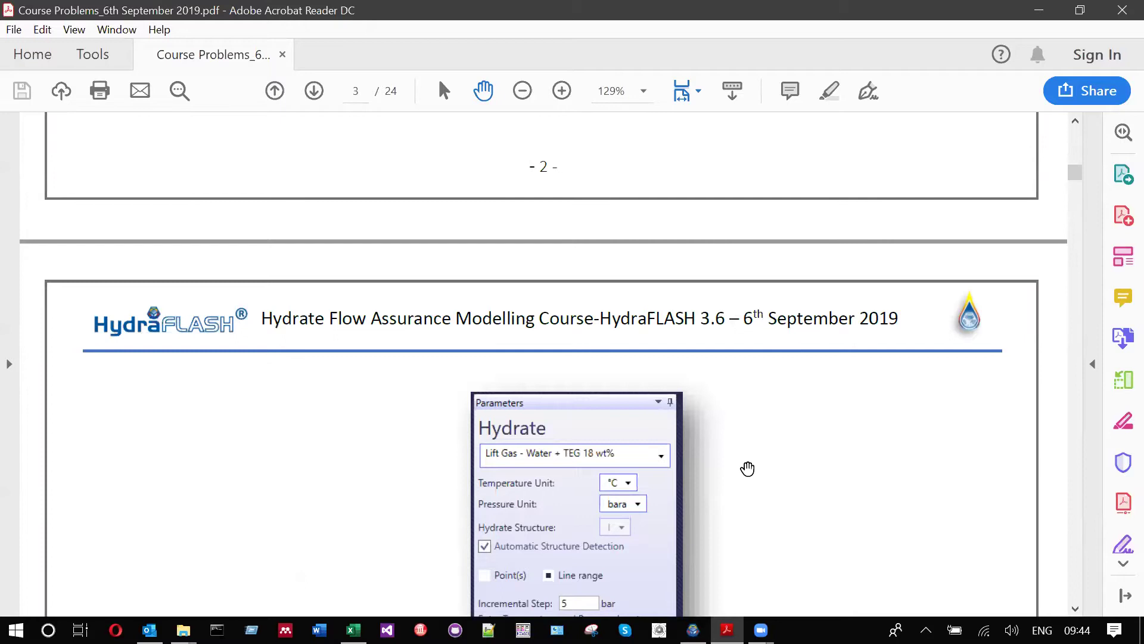
{"action": "scroll", "coordinate": [787, 511], "scroll_direction": "down", "scroll_amount": 4}
{"action": "scroll", "coordinate": [787, 511], "scroll_direction": "down", "scroll_amount": 9}
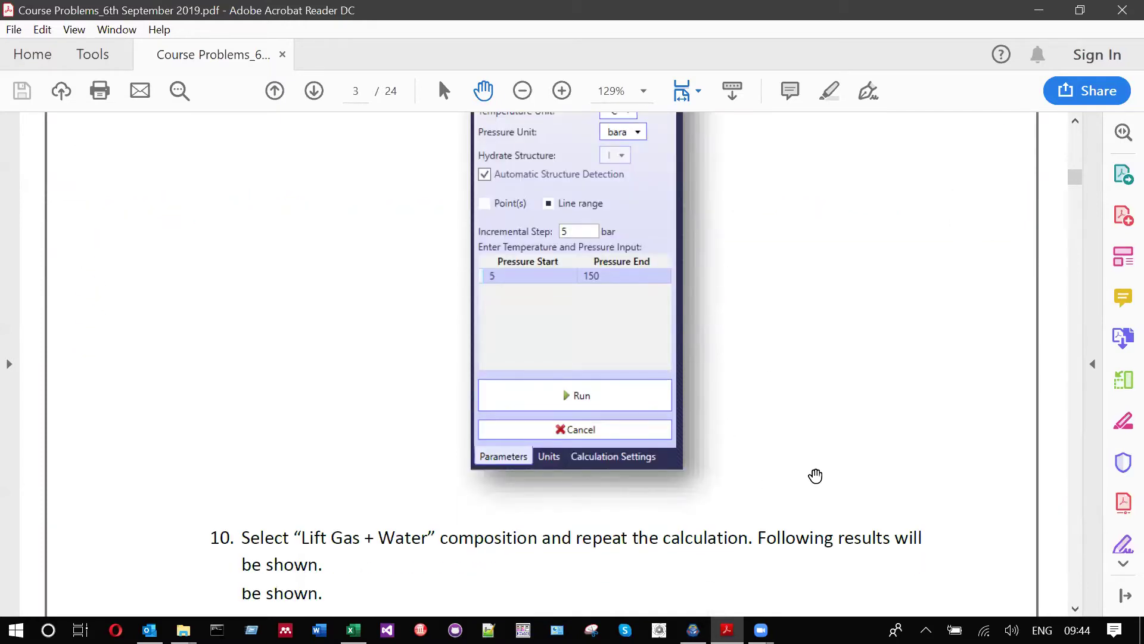
{"action": "scroll", "coordinate": [815, 475], "scroll_direction": "down", "scroll_amount": 15}
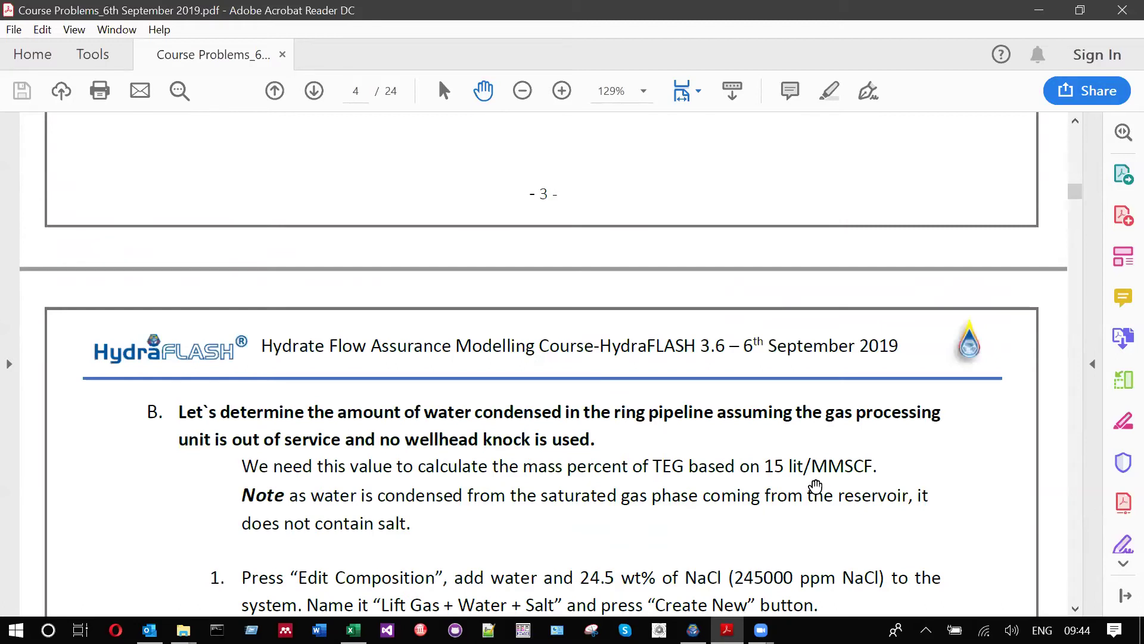
{"action": "scroll", "coordinate": [815, 486], "scroll_direction": "down", "scroll_amount": 15}
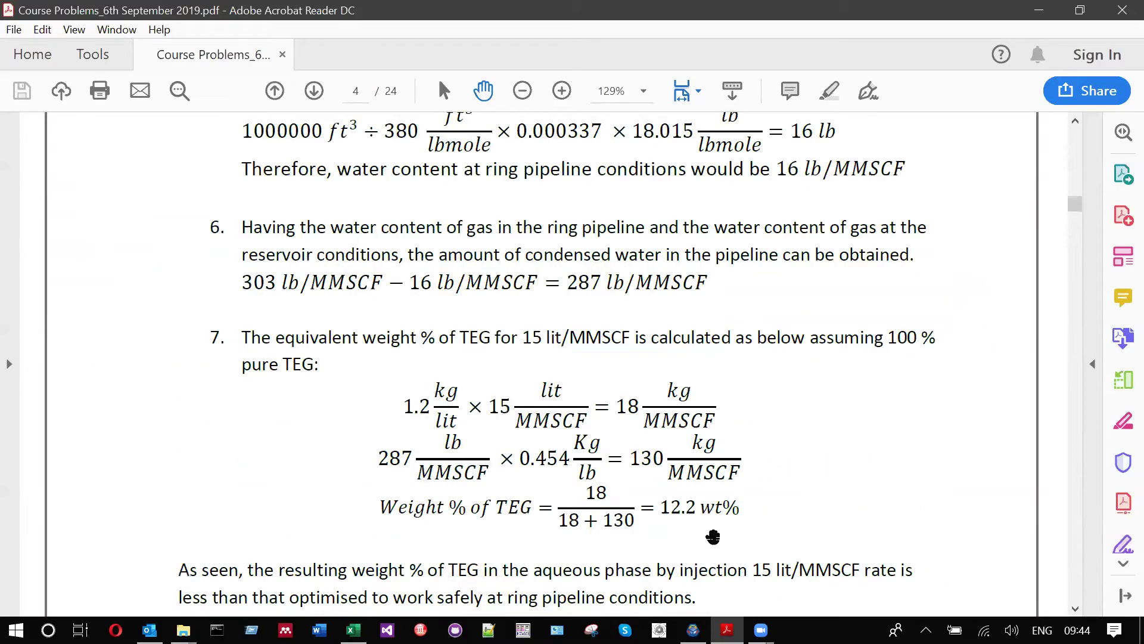
Read the part B conclusion comparing the 15 lit/MMSCF TEG injection with the optimised dosage, including the closing question
{"action": "scroll", "coordinate": [712, 536], "scroll_direction": "down", "scroll_amount": 3}
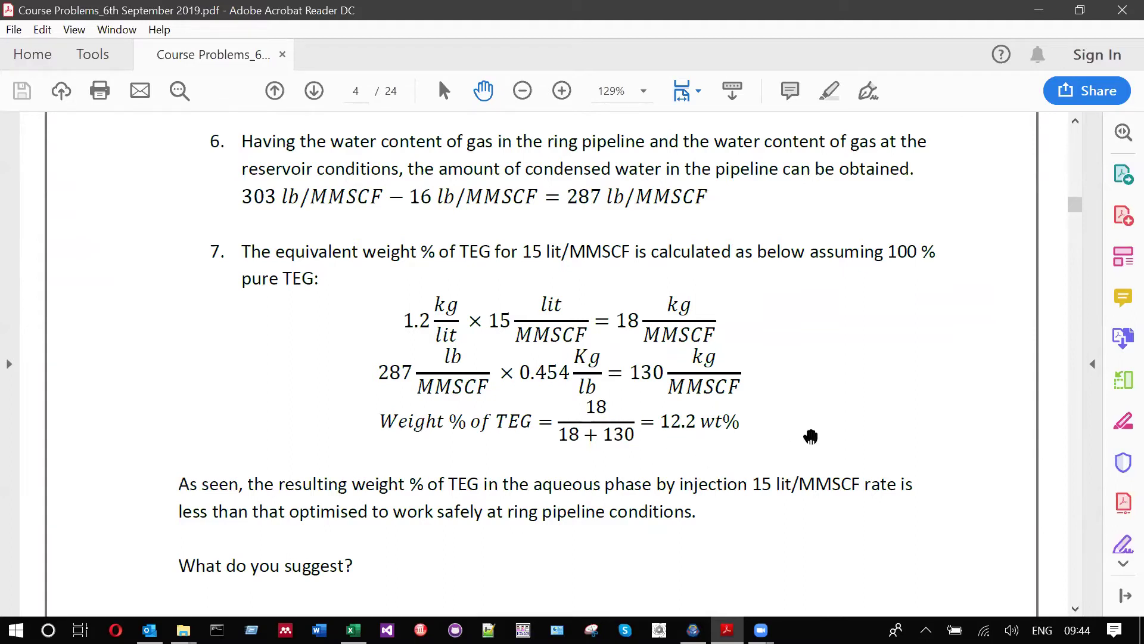
{"action": "scroll", "coordinate": [723, 516], "scroll_direction": "down", "scroll_amount": 1}
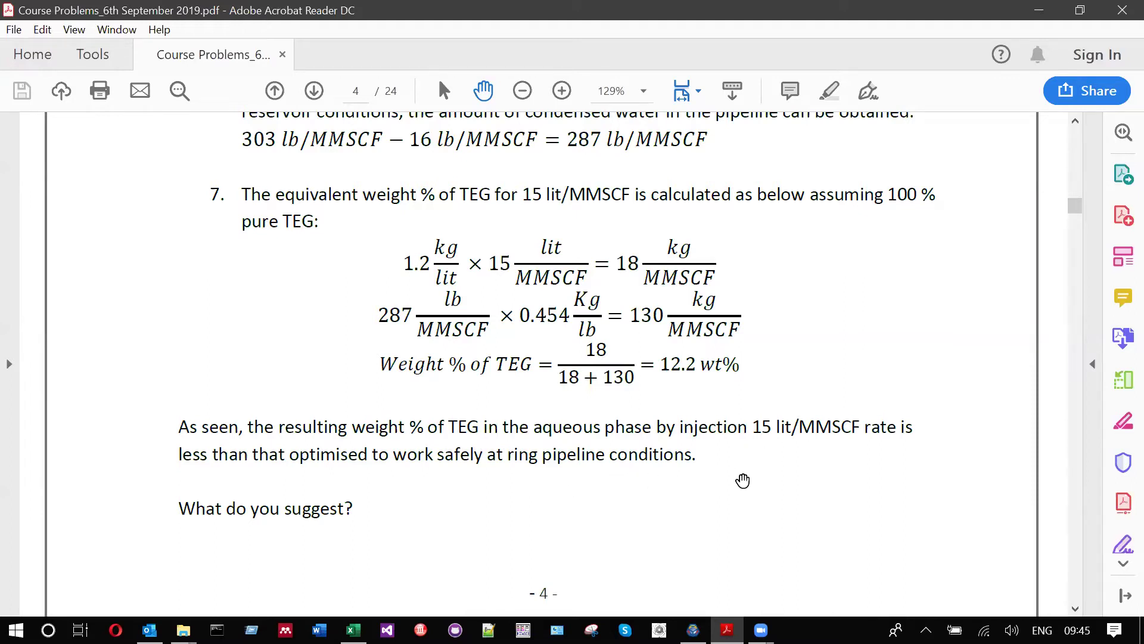
{"action": "scroll", "coordinate": [742, 480], "scroll_direction": "down", "scroll_amount": 3}
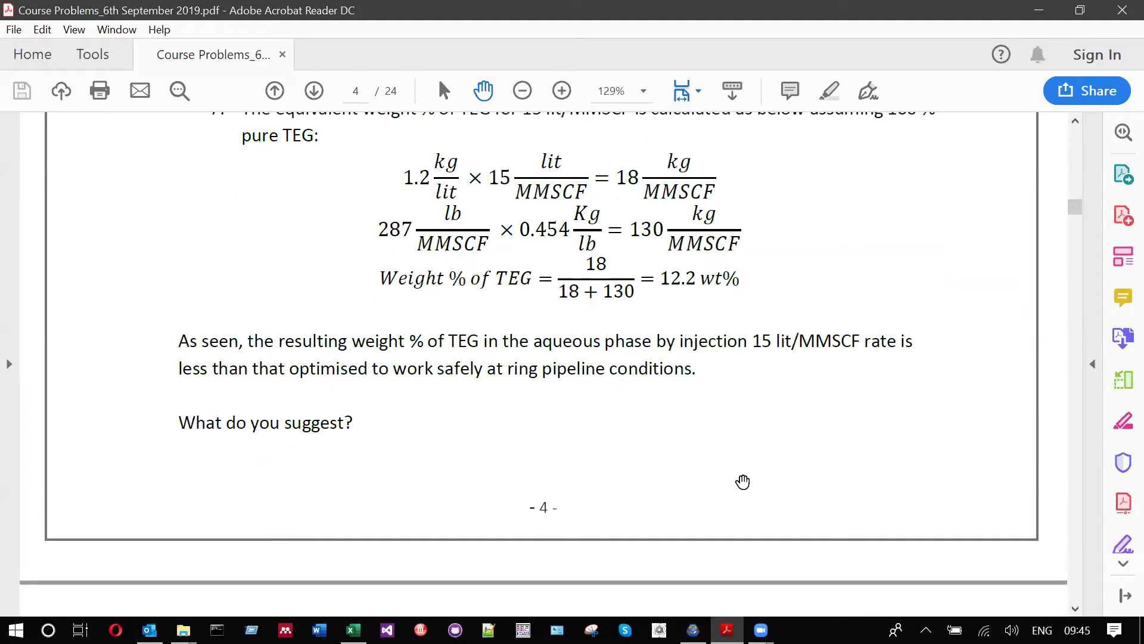
{"action": "scroll", "coordinate": [743, 482], "scroll_direction": "down", "scroll_amount": 5}
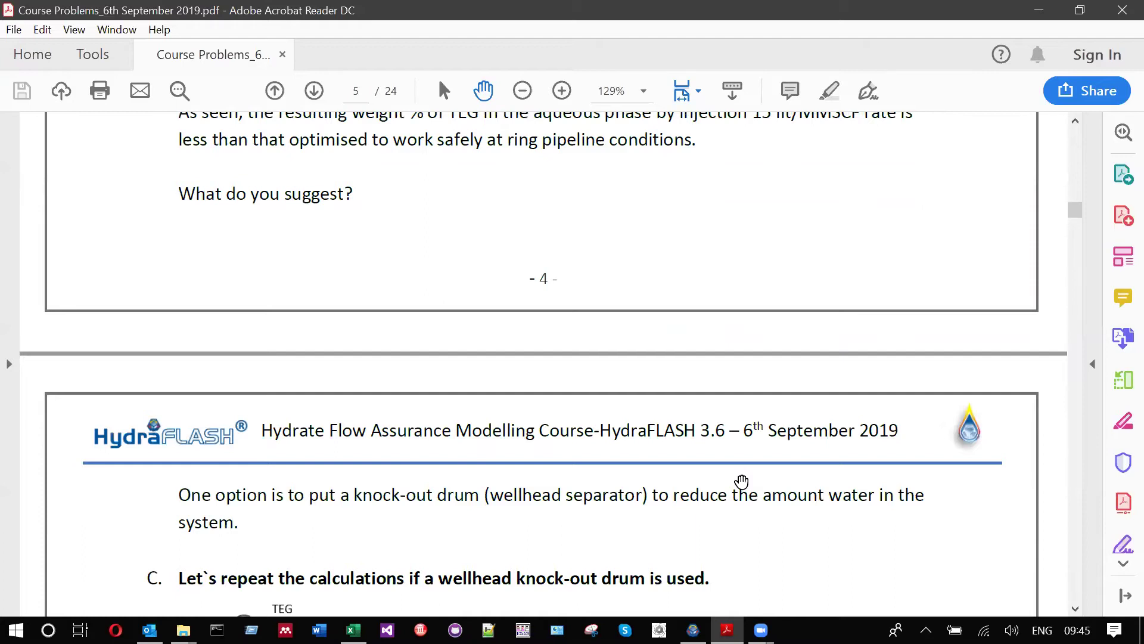
{"action": "scroll", "coordinate": [742, 481], "scroll_direction": "up", "scroll_amount": 3}
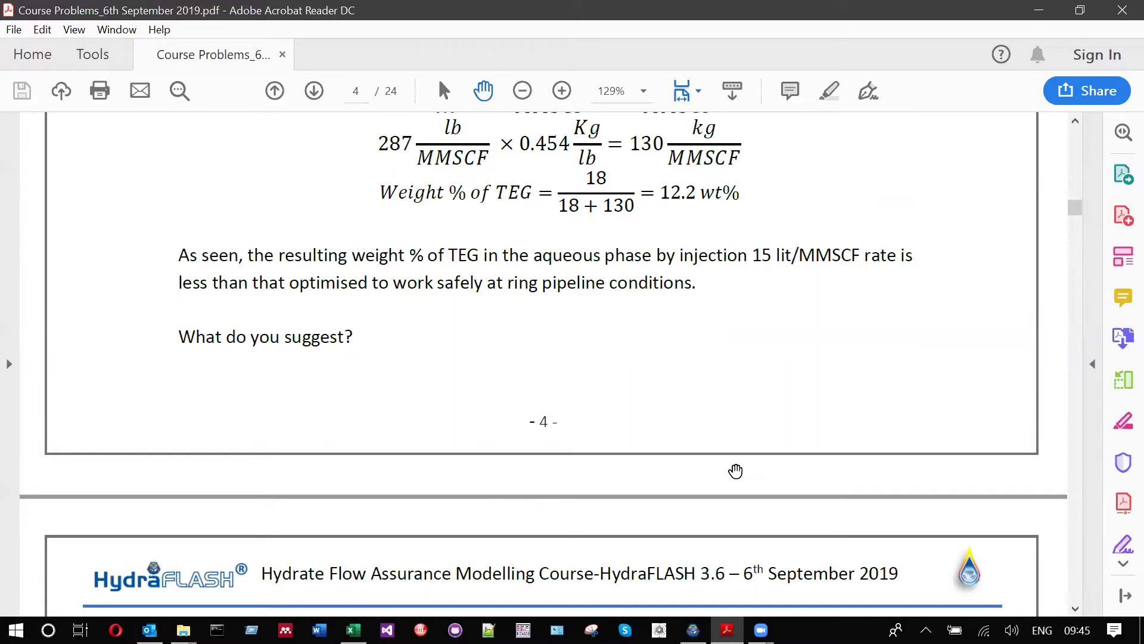
{"action": "scroll", "coordinate": [735, 470], "scroll_direction": "up", "scroll_amount": 1}
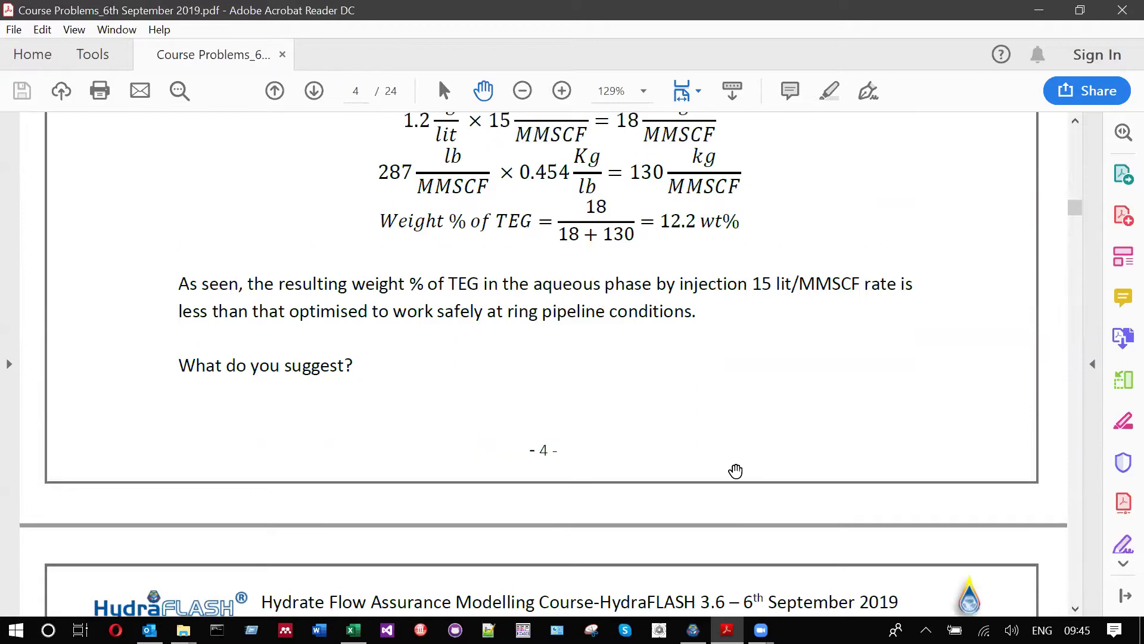
{"action": "scroll", "coordinate": [735, 471], "scroll_direction": "up", "scroll_amount": 1}
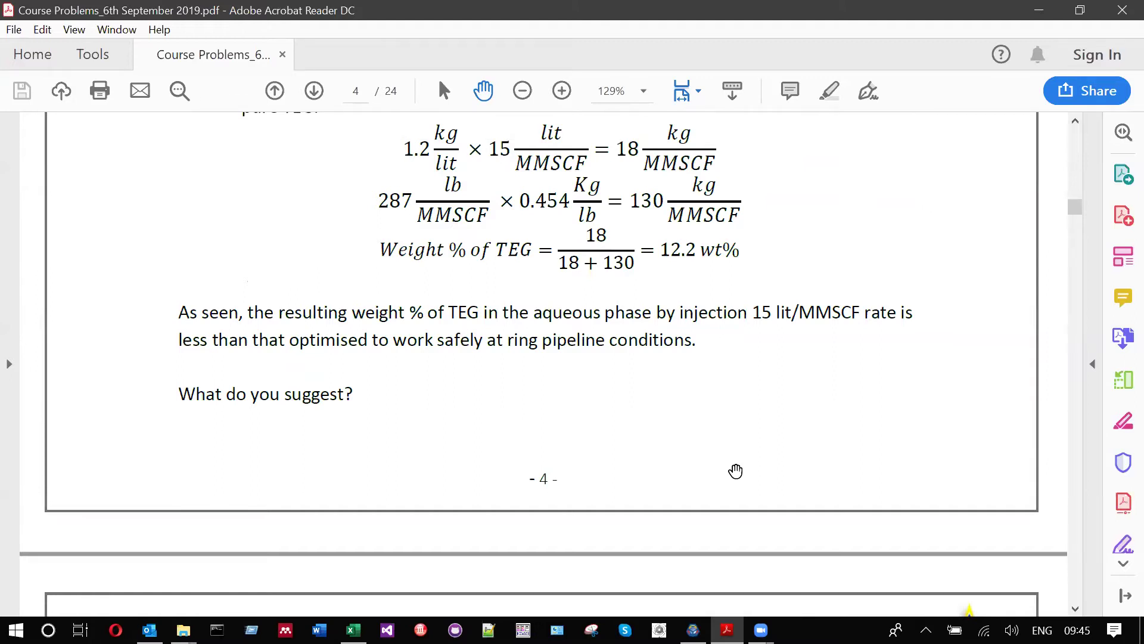
Read the introduction to part C and examine the process diagram with the wellhead knock-out drums
{"action": "scroll", "coordinate": [735, 470], "scroll_direction": "down", "scroll_amount": 7}
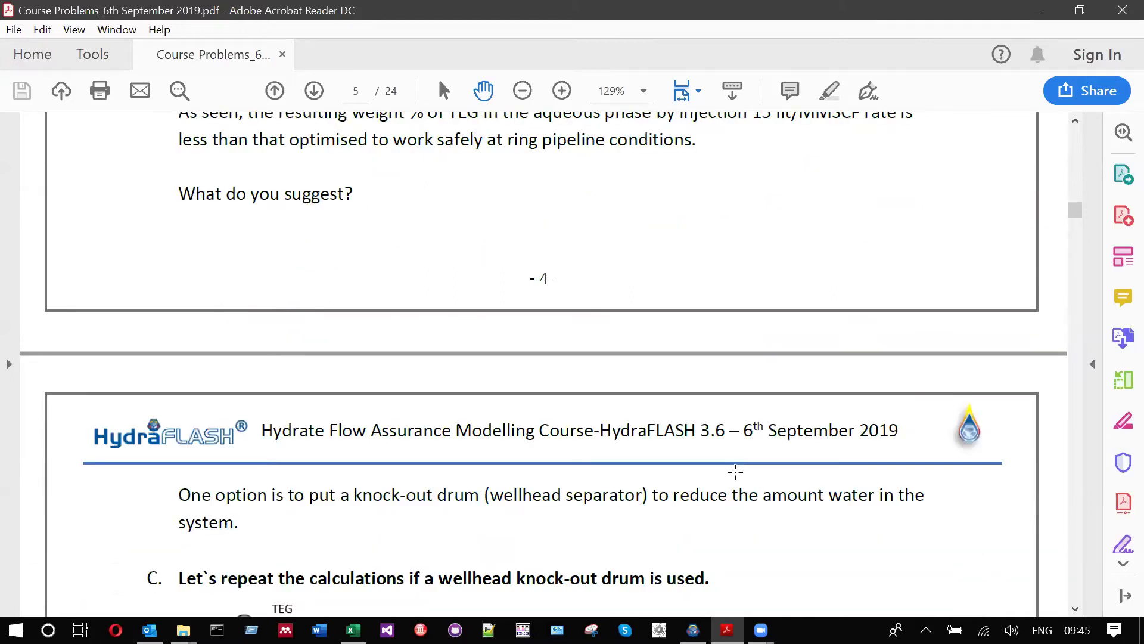
{"action": "scroll", "coordinate": [736, 471], "scroll_direction": "down", "scroll_amount": 12}
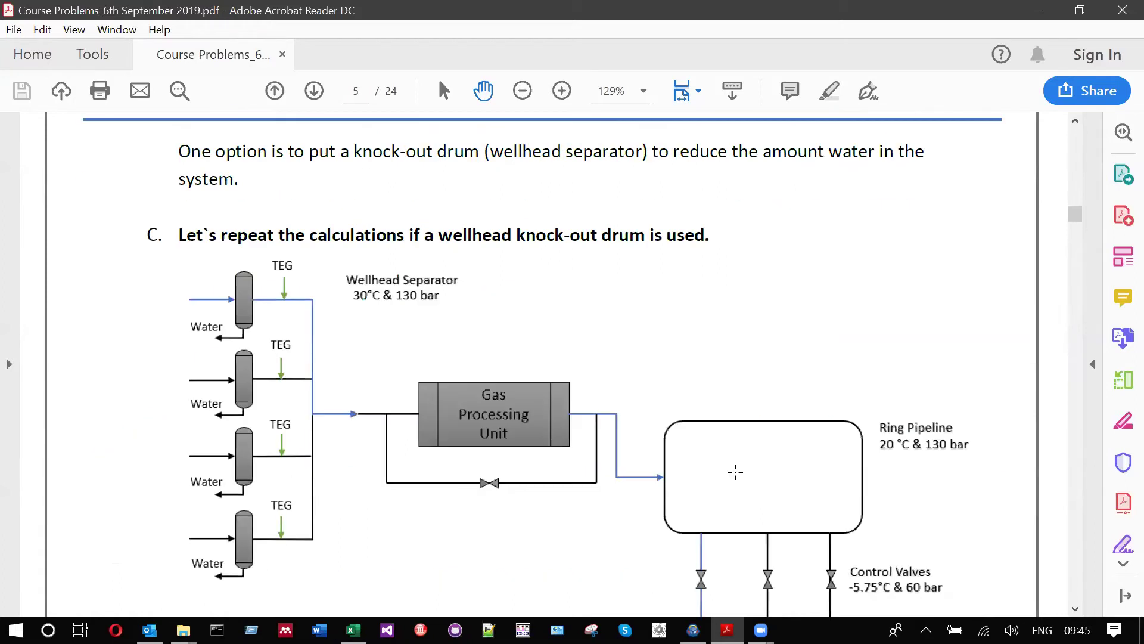
{"action": "scroll", "coordinate": [736, 472], "scroll_direction": "down", "scroll_amount": 1}
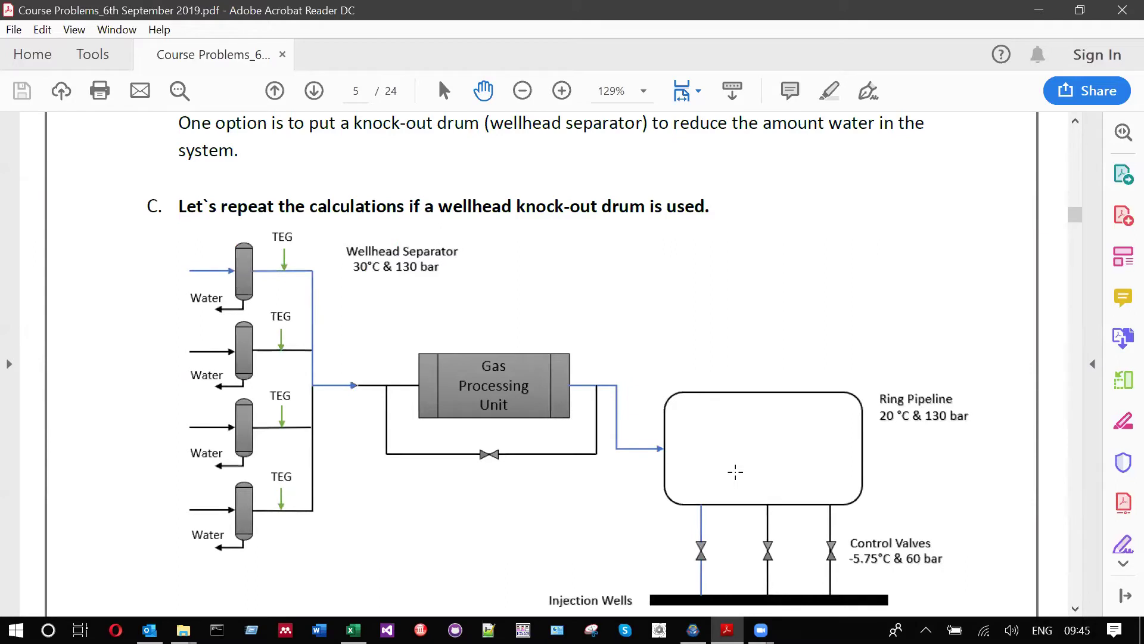
{"action": "scroll", "coordinate": [735, 472], "scroll_direction": "down", "scroll_amount": 1}
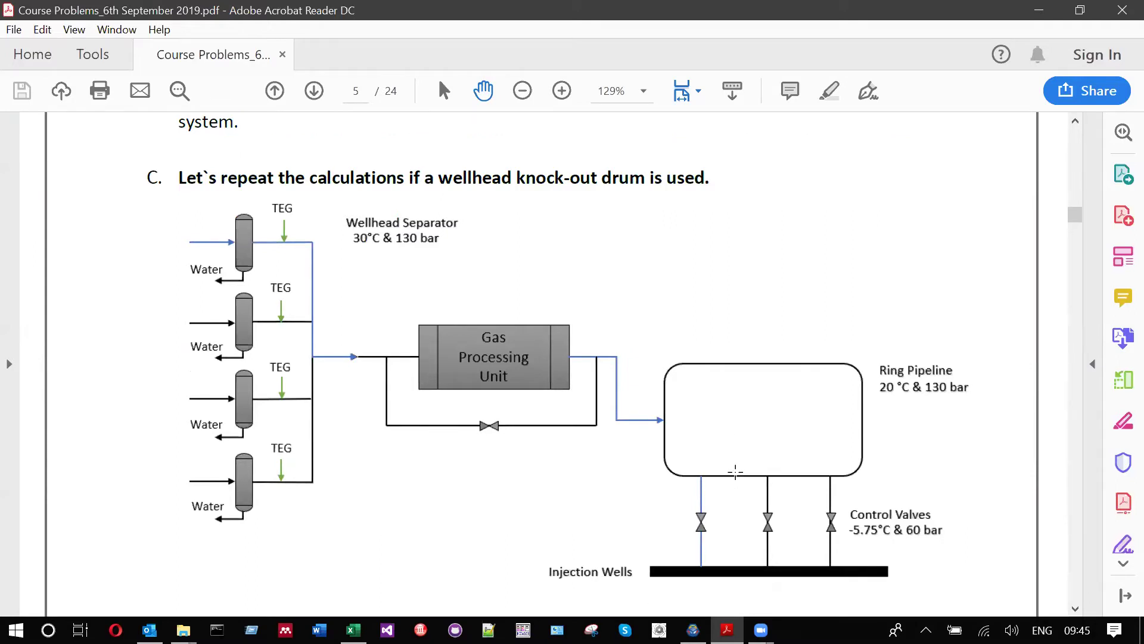
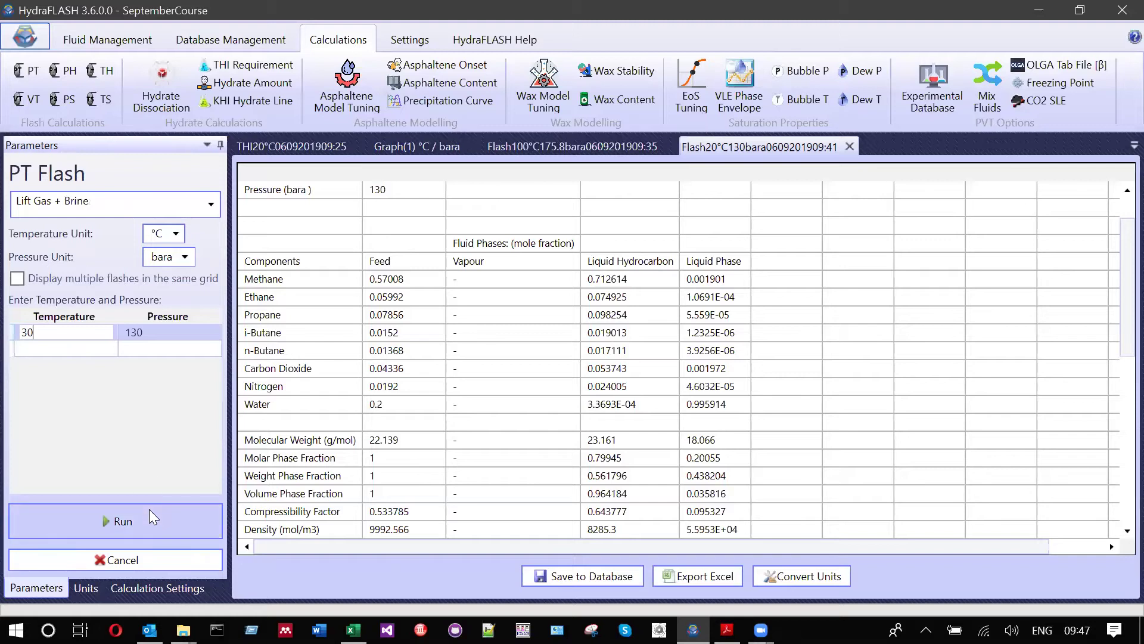
In HydraFLASH, run a PT Flash at 30 °C and 130 bara on Lift Gas + Brine, repeating it for Lift Gas + Water
{"action": "left_click", "coordinate": [149, 510]}
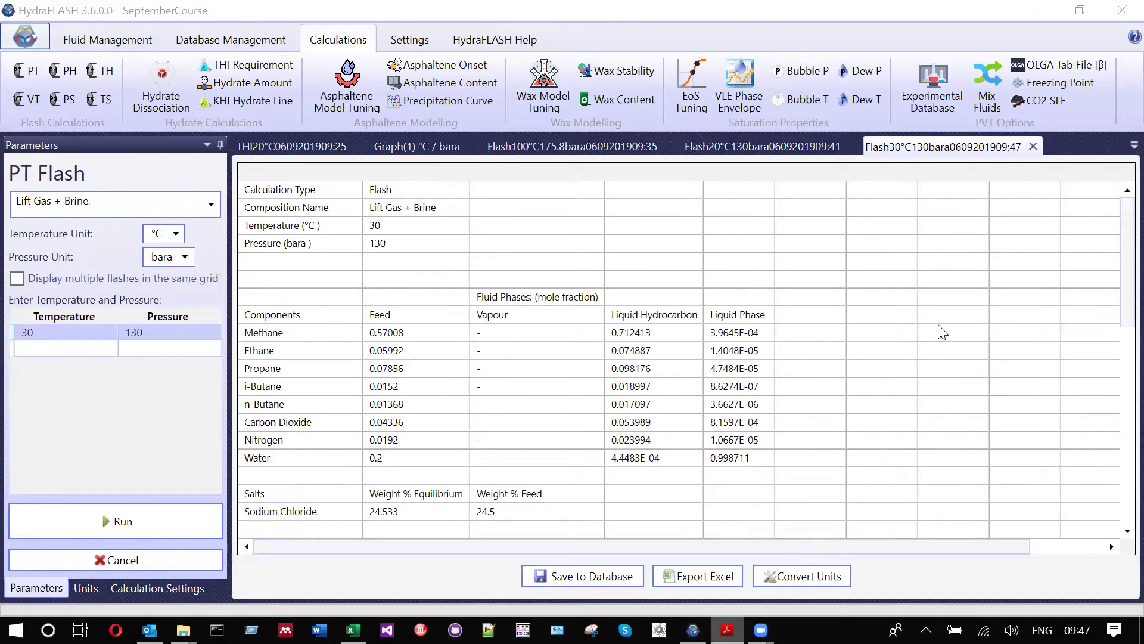
{"action": "left_click", "coordinate": [137, 208]}
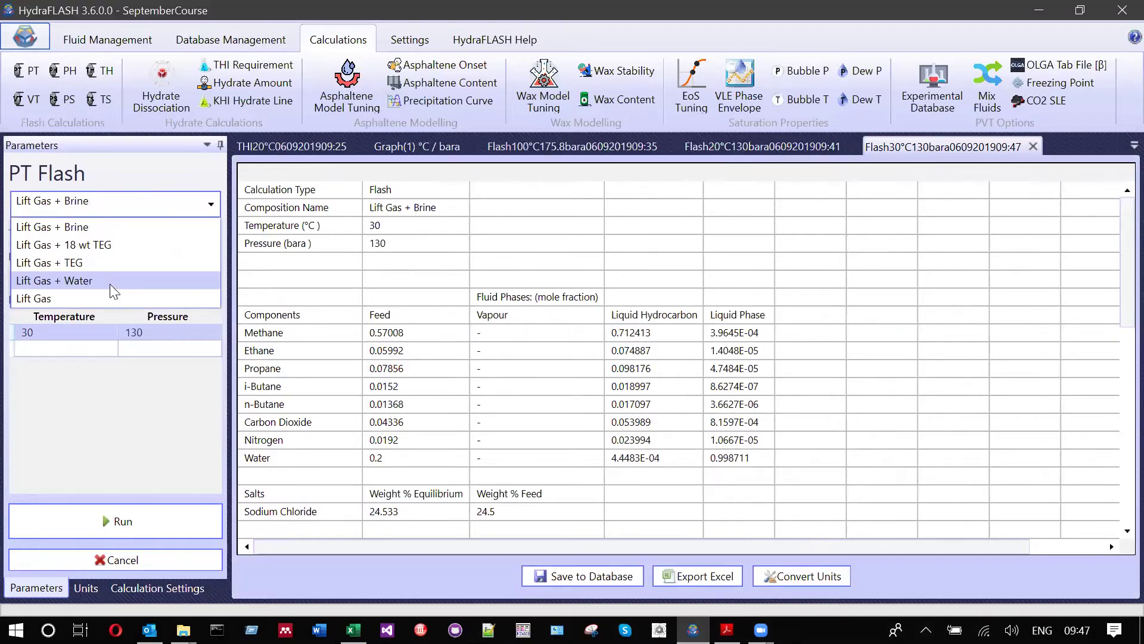
{"action": "key", "text": "Return"}
{"action": "left_click", "coordinate": [142, 519]}
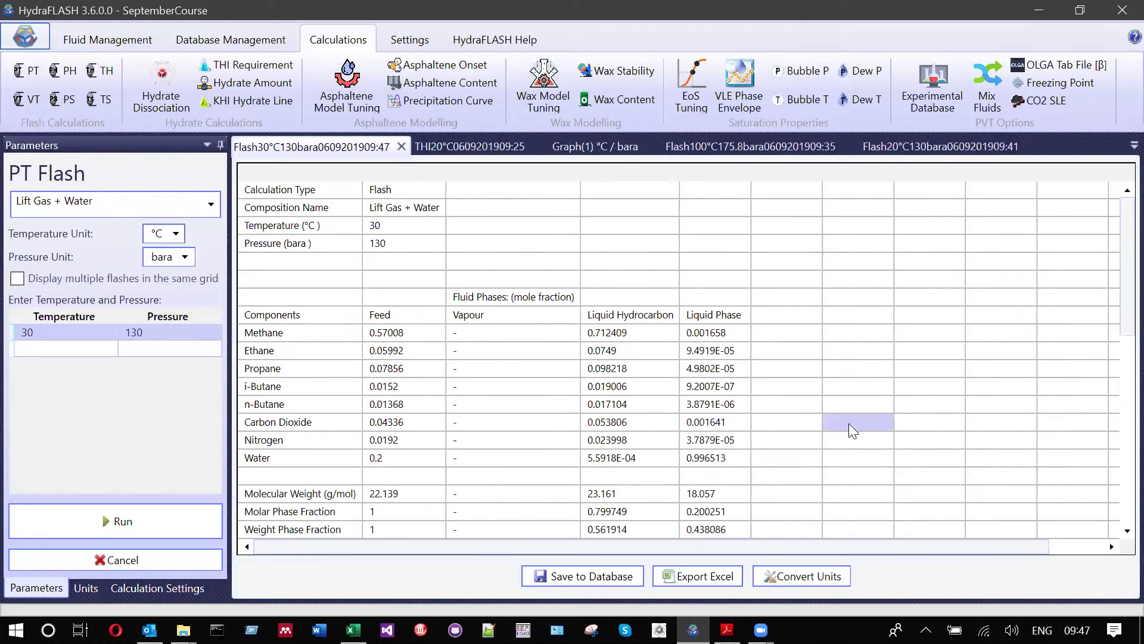
{"action": "left_click", "coordinate": [851, 375]}
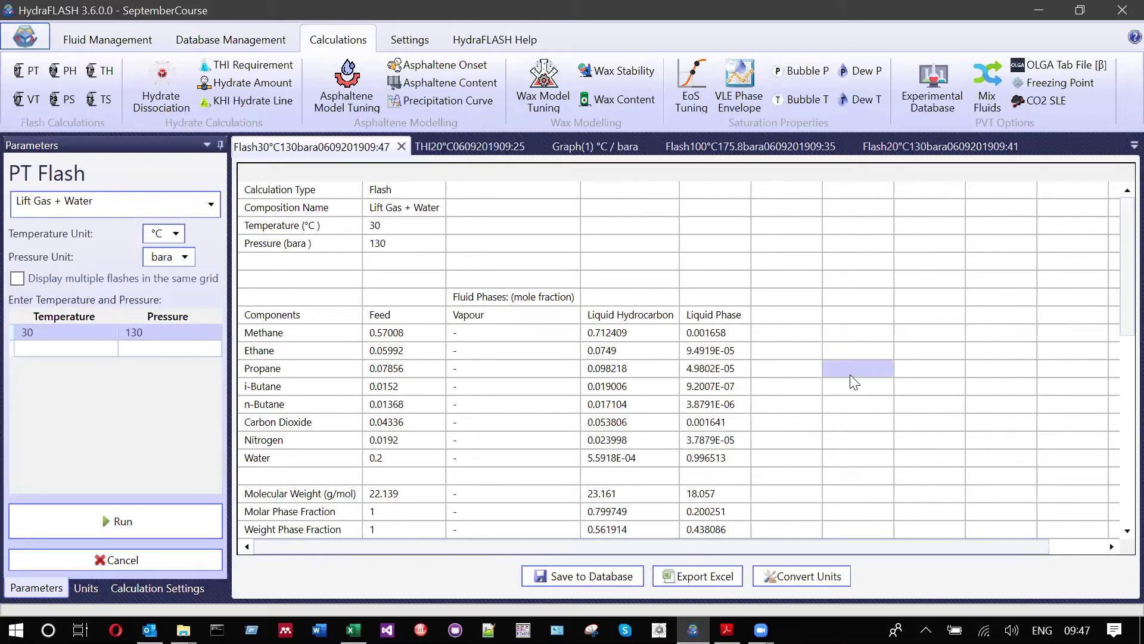
{"action": "left_click", "coordinate": [820, 388]}
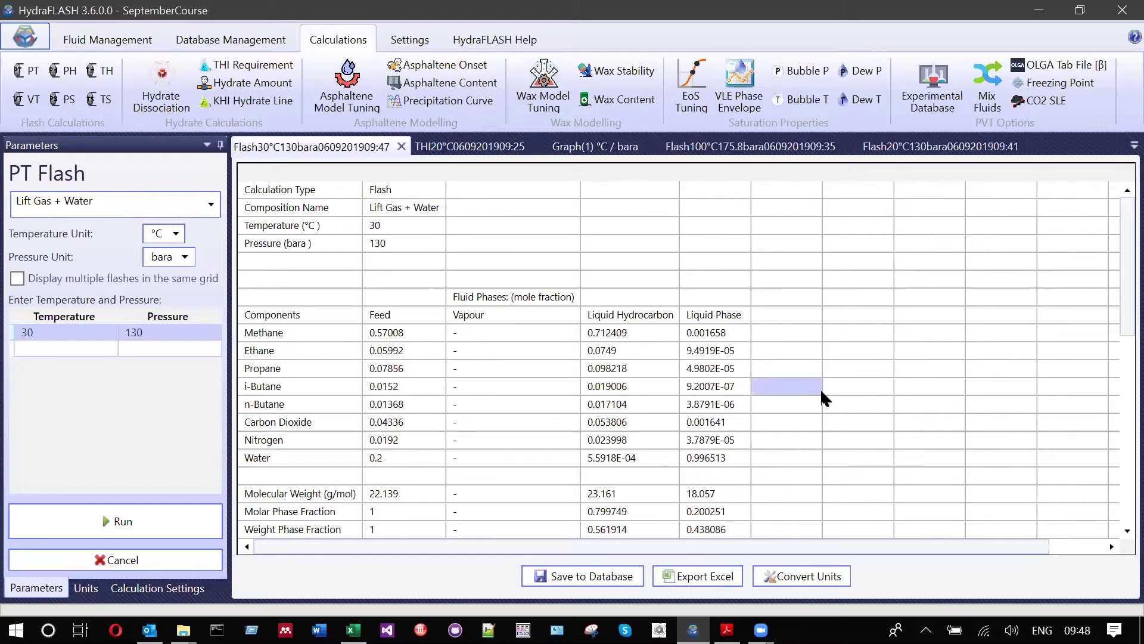
{"action": "scroll", "coordinate": [817, 386], "scroll_direction": "down", "scroll_amount": 1}
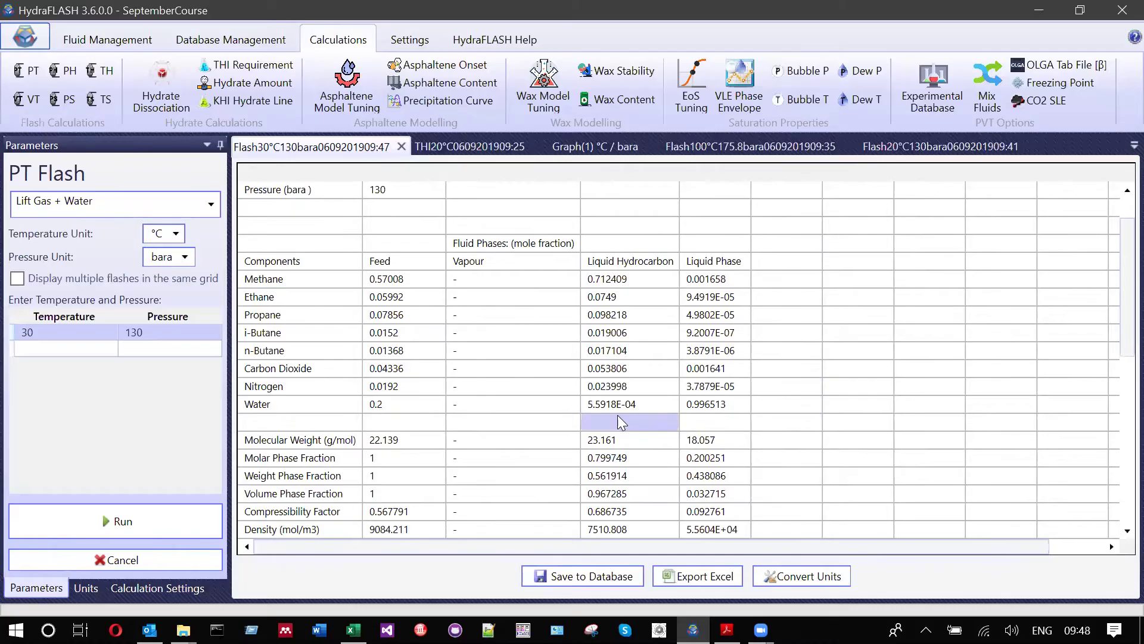
Switch to the course PDF and read part C steps 1 to 4 on wellhead separator water content and condensed water in the pipeline
{"action": "left_click", "coordinate": [692, 630]}
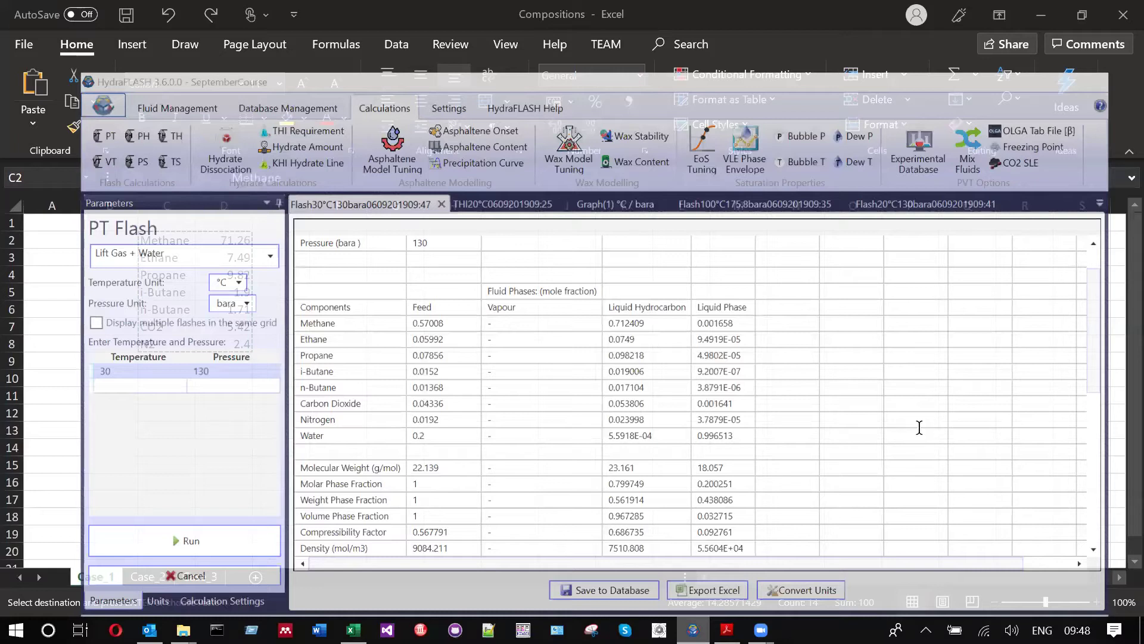
{"action": "key", "text": "alt+Tab"}
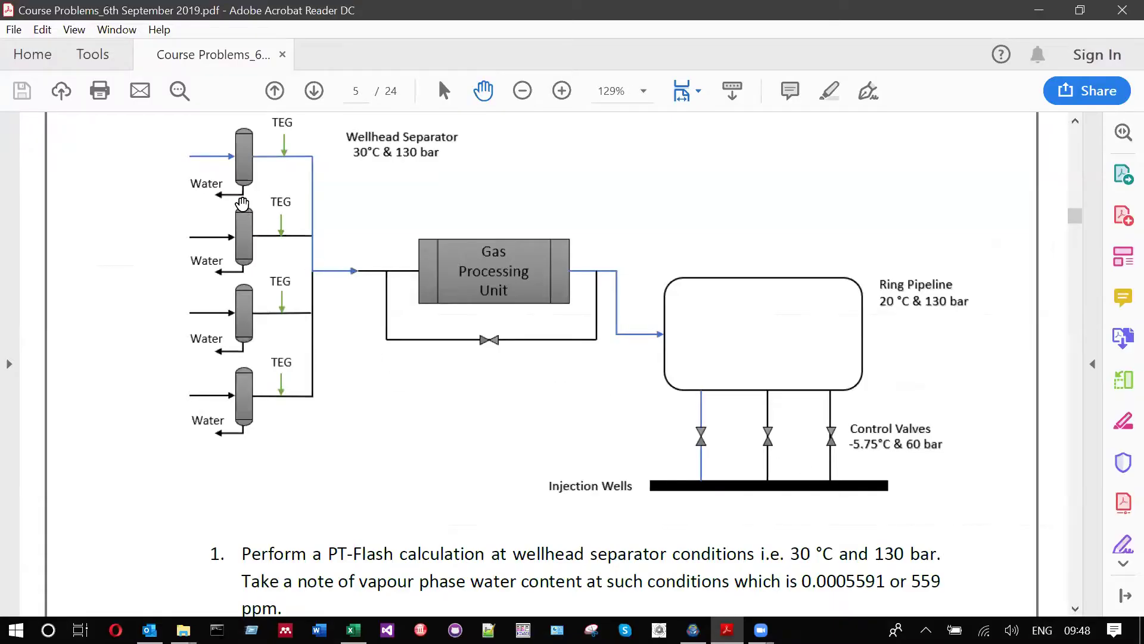
{"action": "scroll", "coordinate": [365, 204], "scroll_direction": "up", "scroll_amount": 1}
{"action": "scroll", "coordinate": [825, 472], "scroll_direction": "down", "scroll_amount": 4}
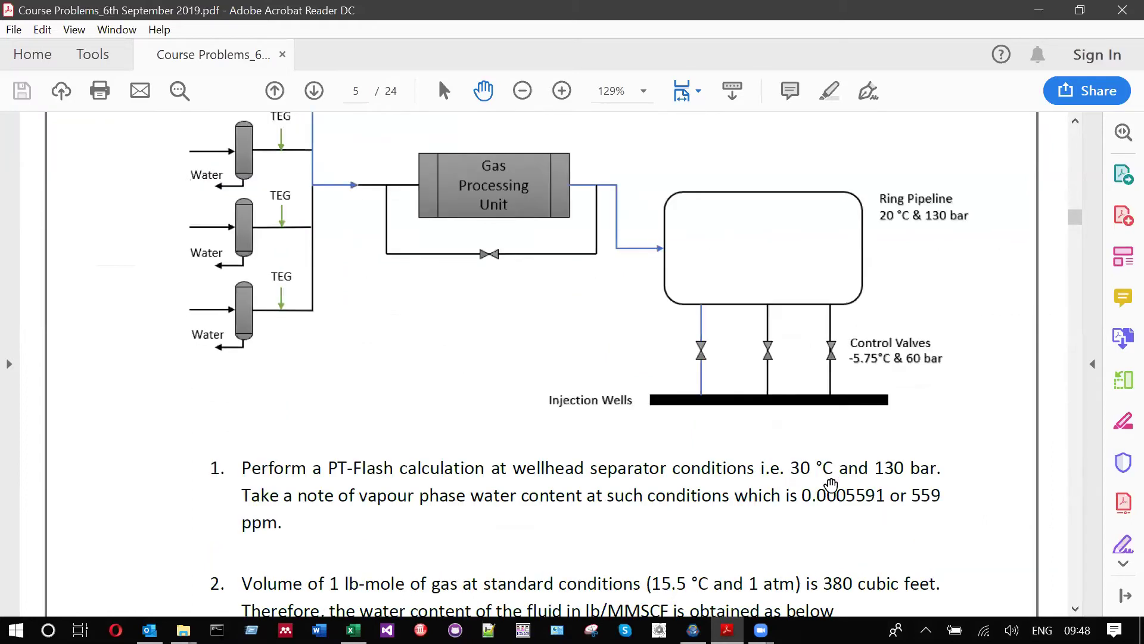
{"action": "scroll", "coordinate": [603, 444], "scroll_direction": "down", "scroll_amount": 8}
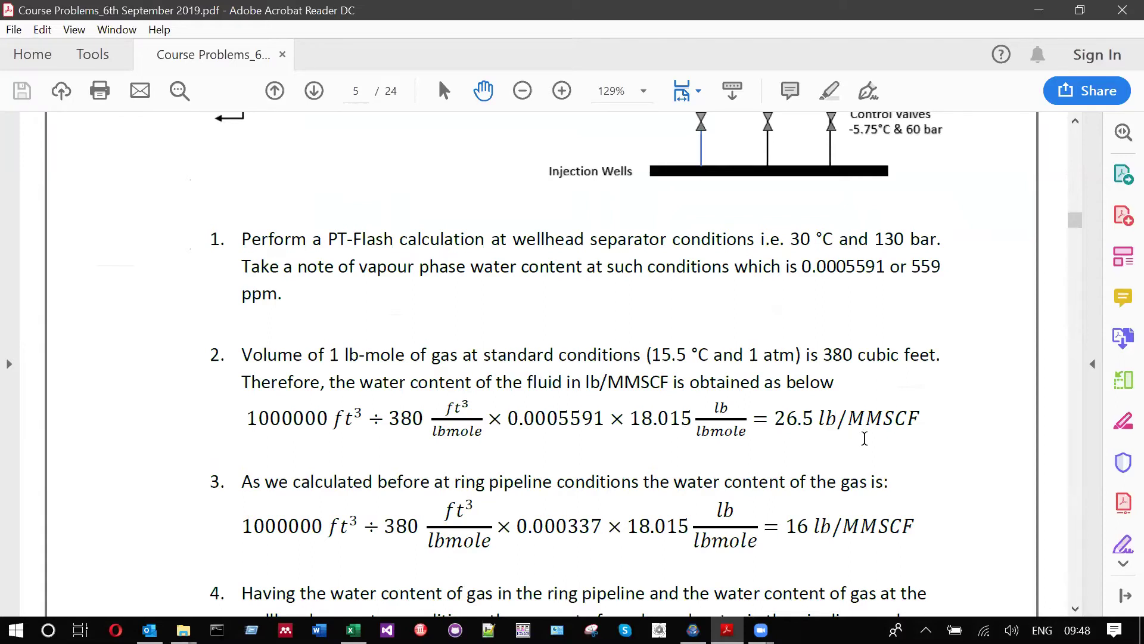
{"action": "scroll", "coordinate": [915, 441], "scroll_direction": "up", "scroll_amount": 5}
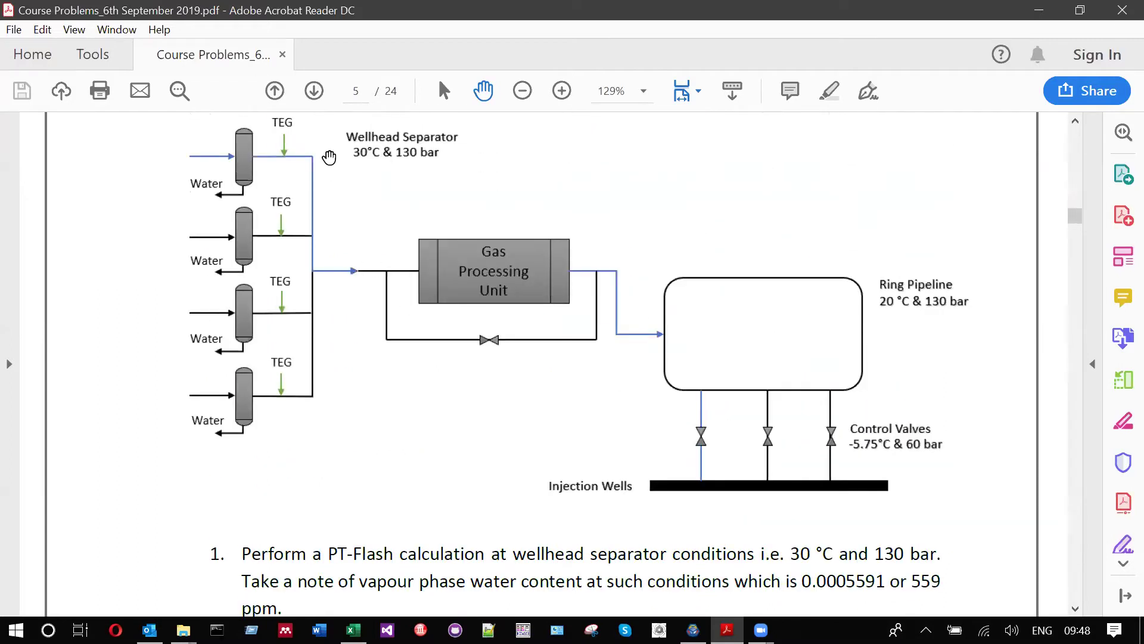
{"action": "scroll", "coordinate": [894, 492], "scroll_direction": "down", "scroll_amount": 5}
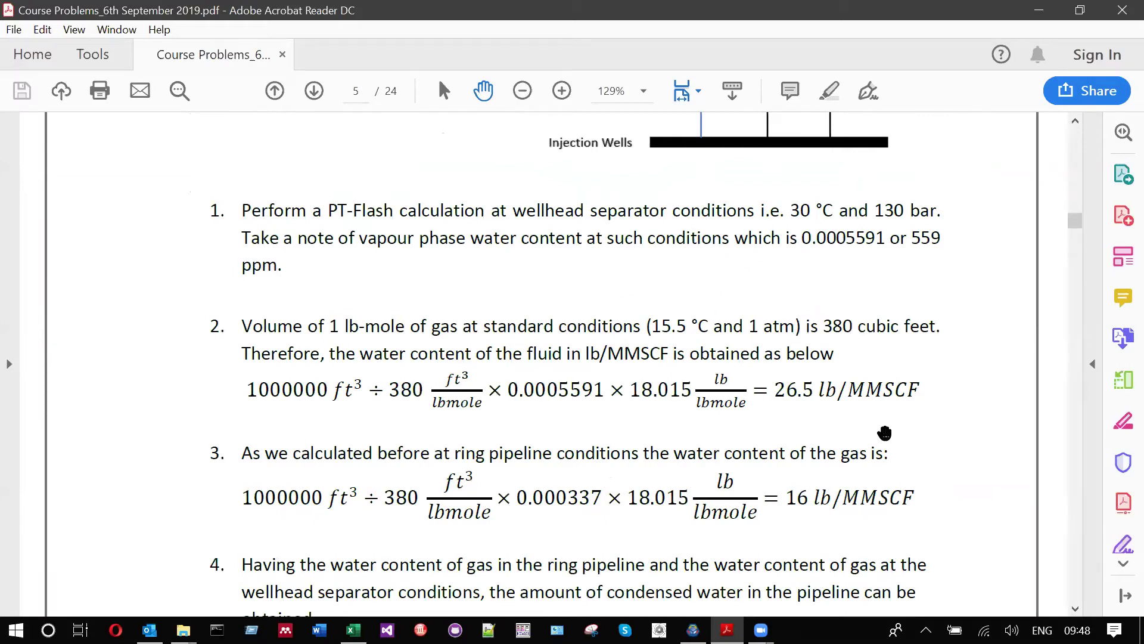
{"action": "scroll", "coordinate": [884, 432], "scroll_direction": "down", "scroll_amount": 1}
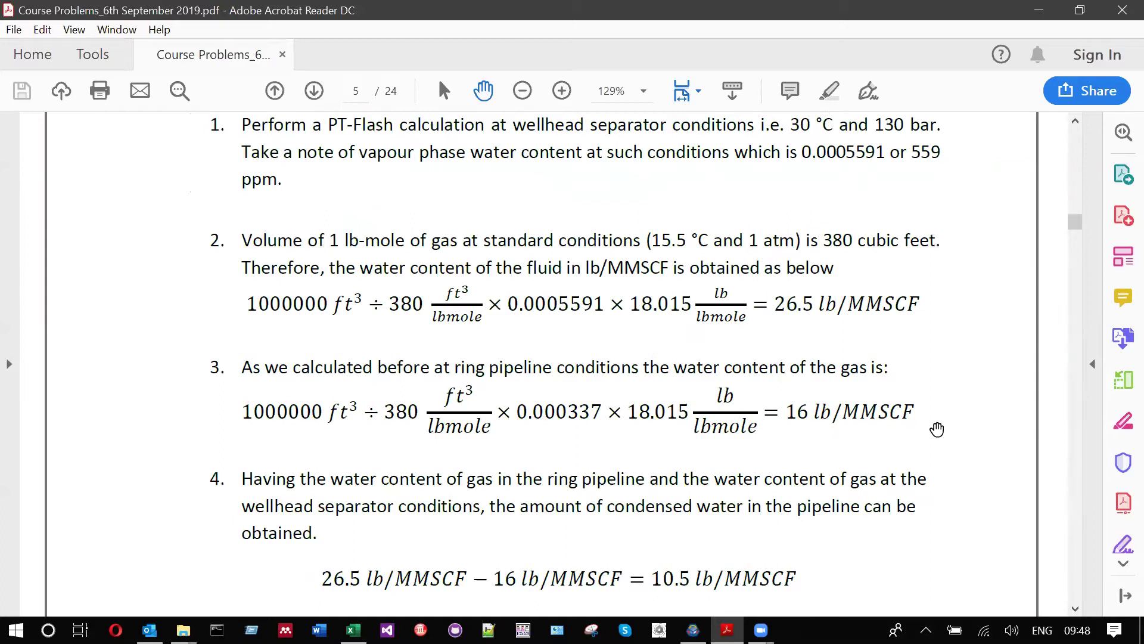
Review part C steps 2 to 4 on gas water content and condensed water, and read step 5 on TEG weight percent
{"action": "scroll", "coordinate": [937, 429], "scroll_direction": "up", "scroll_amount": 2}
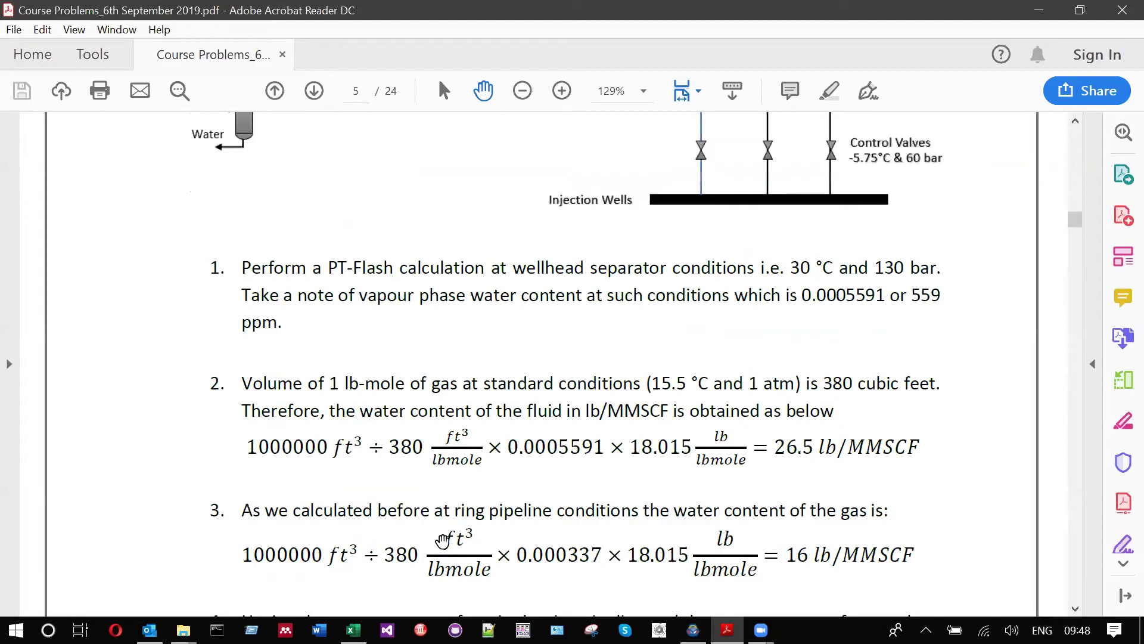
{"action": "scroll", "coordinate": [444, 542], "scroll_direction": "down", "scroll_amount": 3}
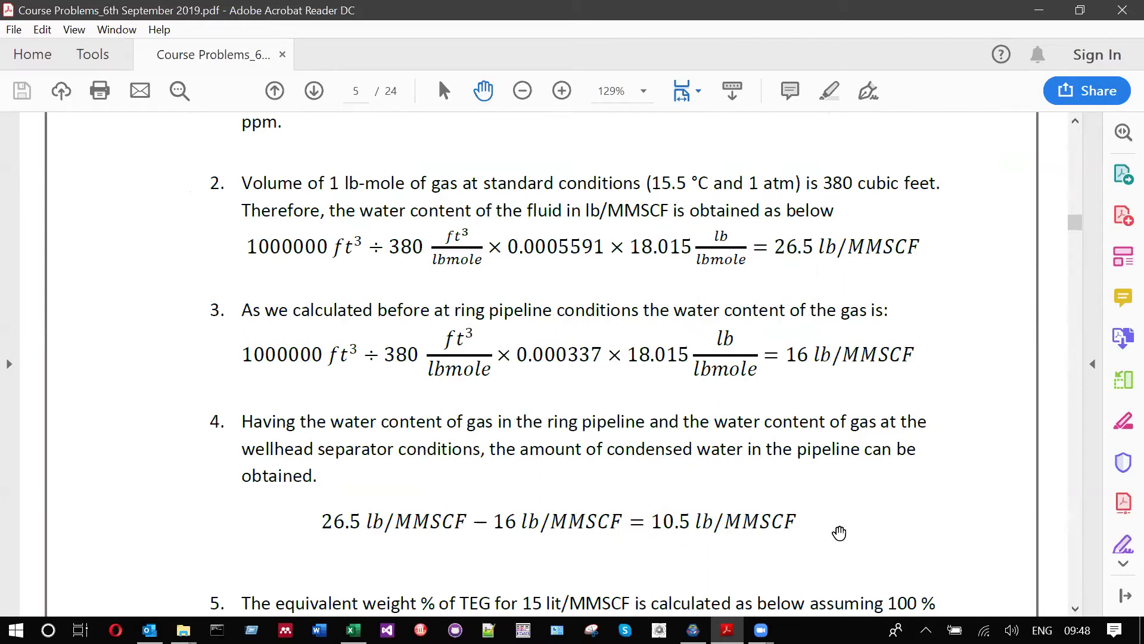
{"action": "scroll", "coordinate": [840, 533], "scroll_direction": "down", "scroll_amount": 1}
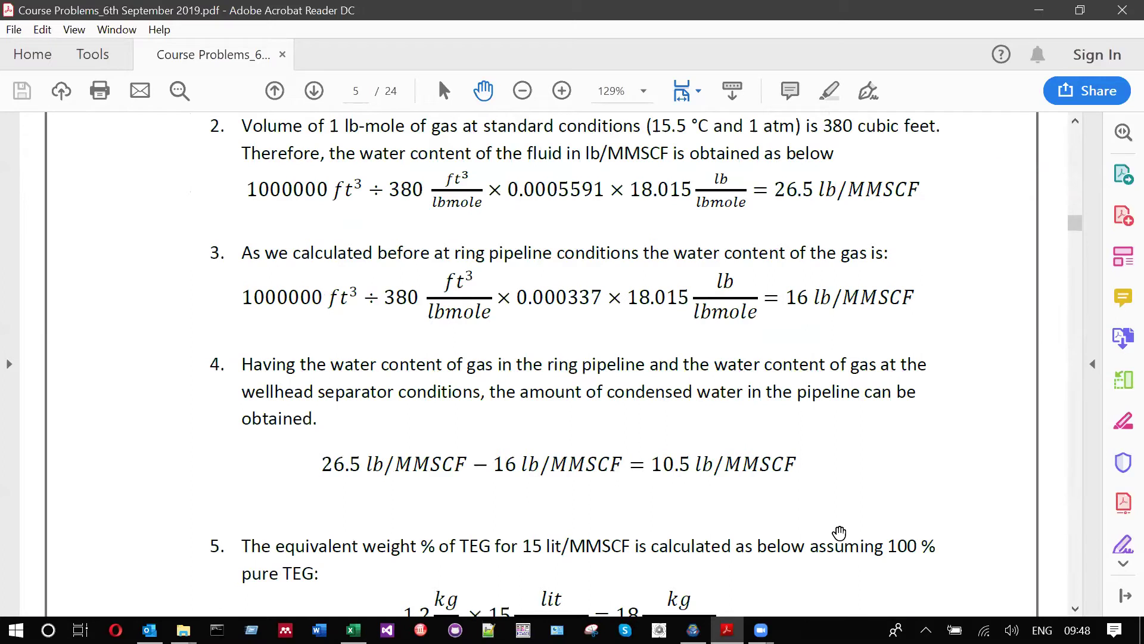
{"action": "scroll", "coordinate": [839, 532], "scroll_direction": "down", "scroll_amount": 3}
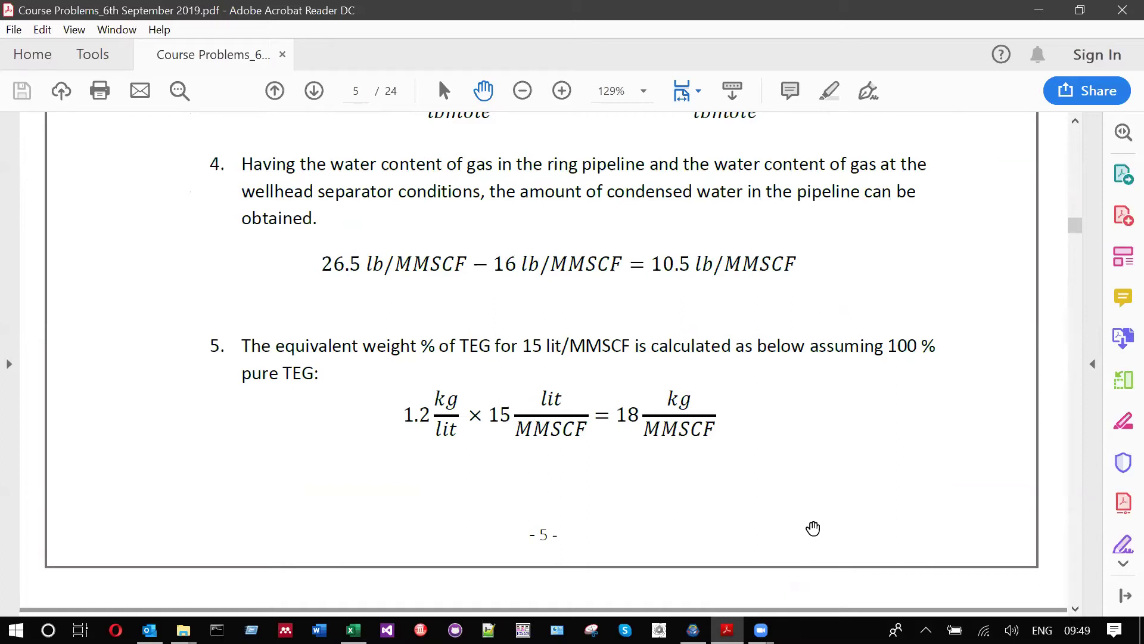
{"action": "scroll", "coordinate": [813, 528], "scroll_direction": "up", "scroll_amount": 2}
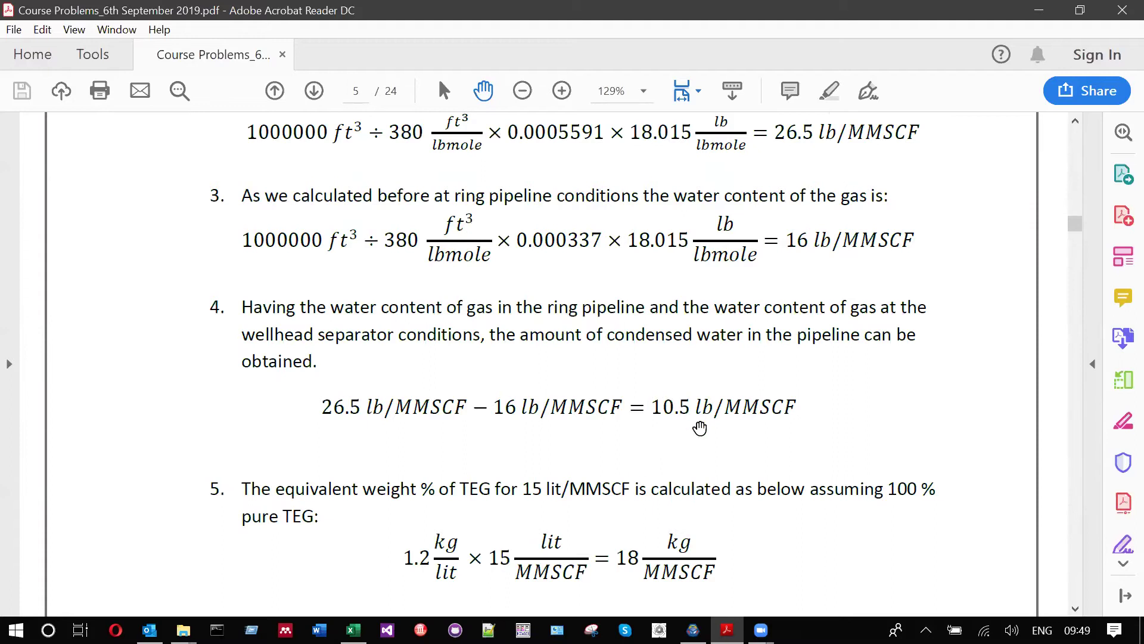
{"action": "scroll", "coordinate": [698, 434], "scroll_direction": "down", "scroll_amount": 2}
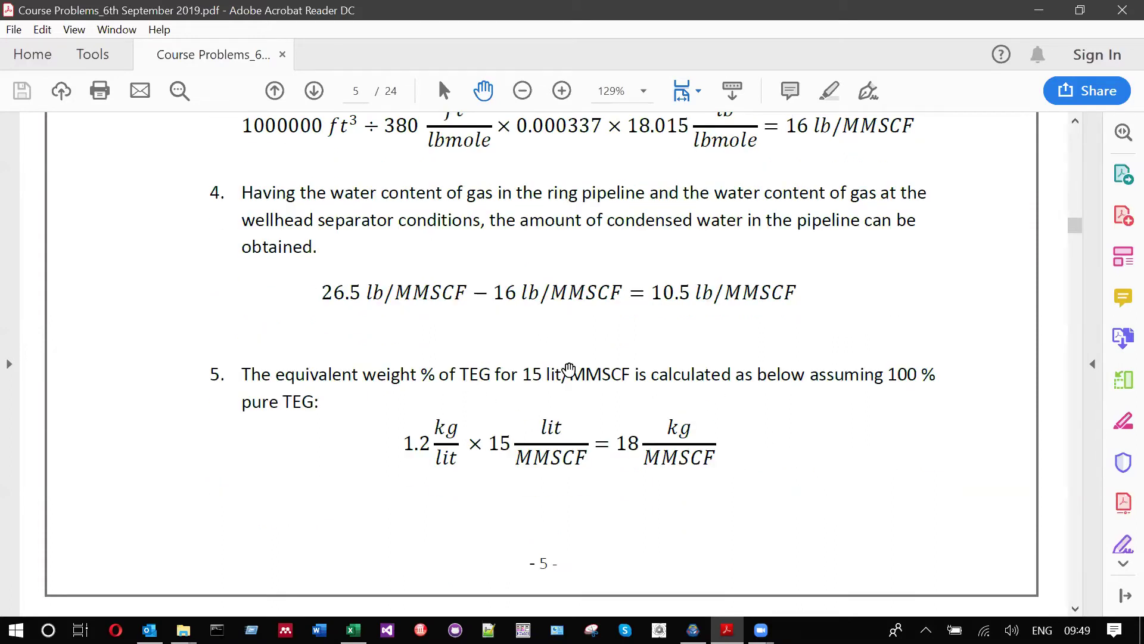
{"action": "scroll", "coordinate": [568, 369], "scroll_direction": "down", "scroll_amount": 2}
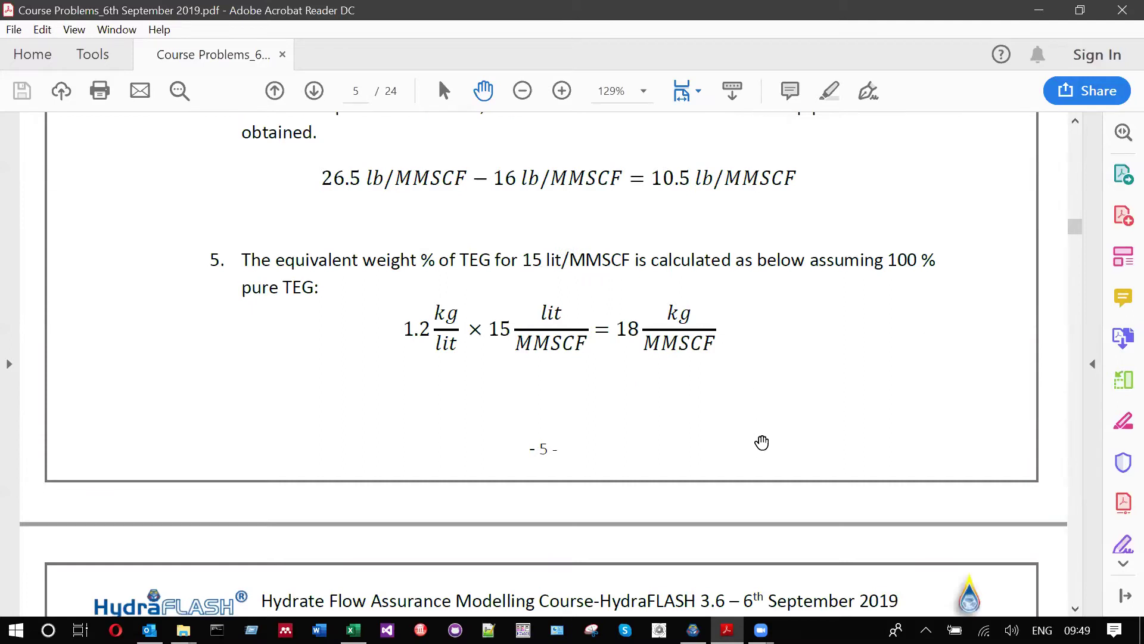
{"action": "scroll", "coordinate": [703, 477], "scroll_direction": "down", "scroll_amount": 5}
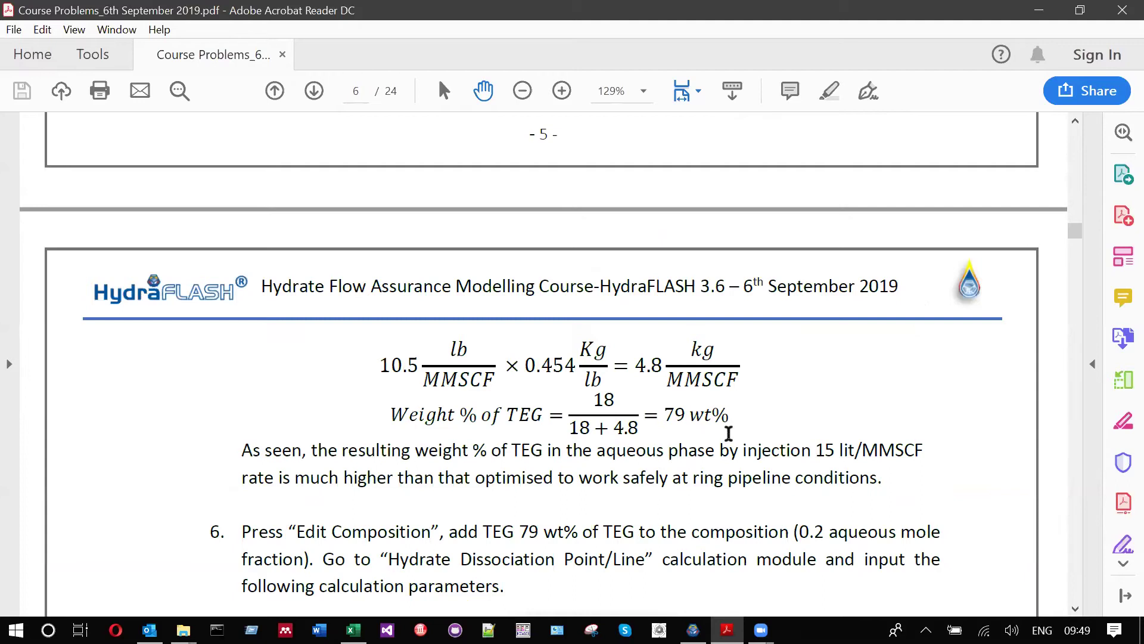
Recheck the wellhead separator diagram and the TEG weight percent calculation, and read step 6 with its hydrate line parameters and reference plot
{"action": "scroll", "coordinate": [776, 425], "scroll_direction": "up", "scroll_amount": 7}
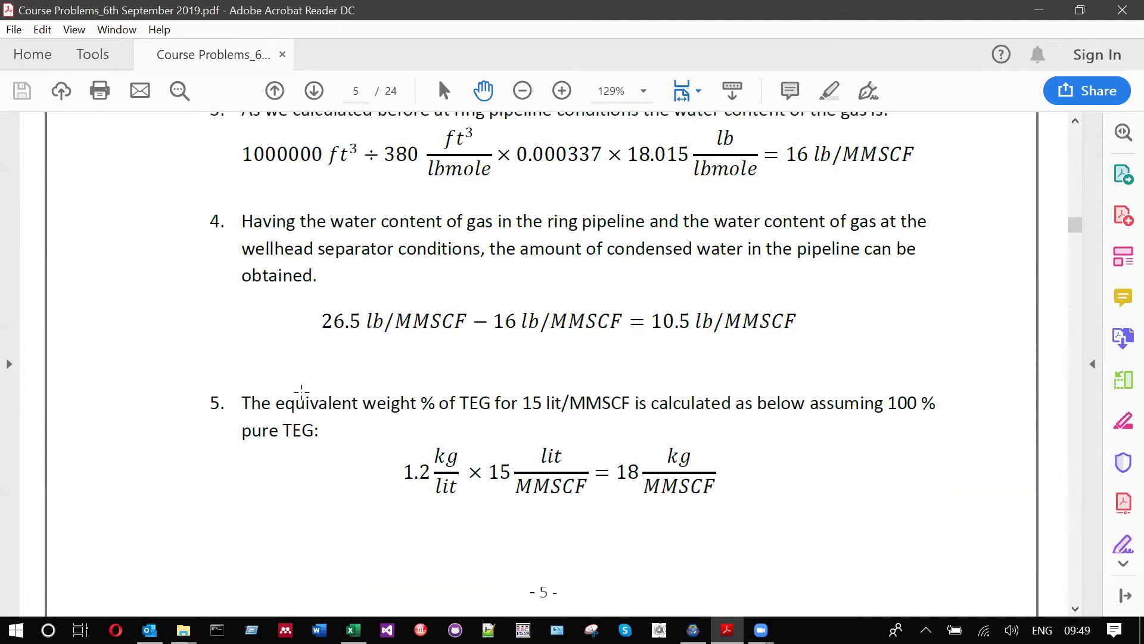
{"action": "scroll", "coordinate": [271, 223], "scroll_direction": "up", "scroll_amount": 10}
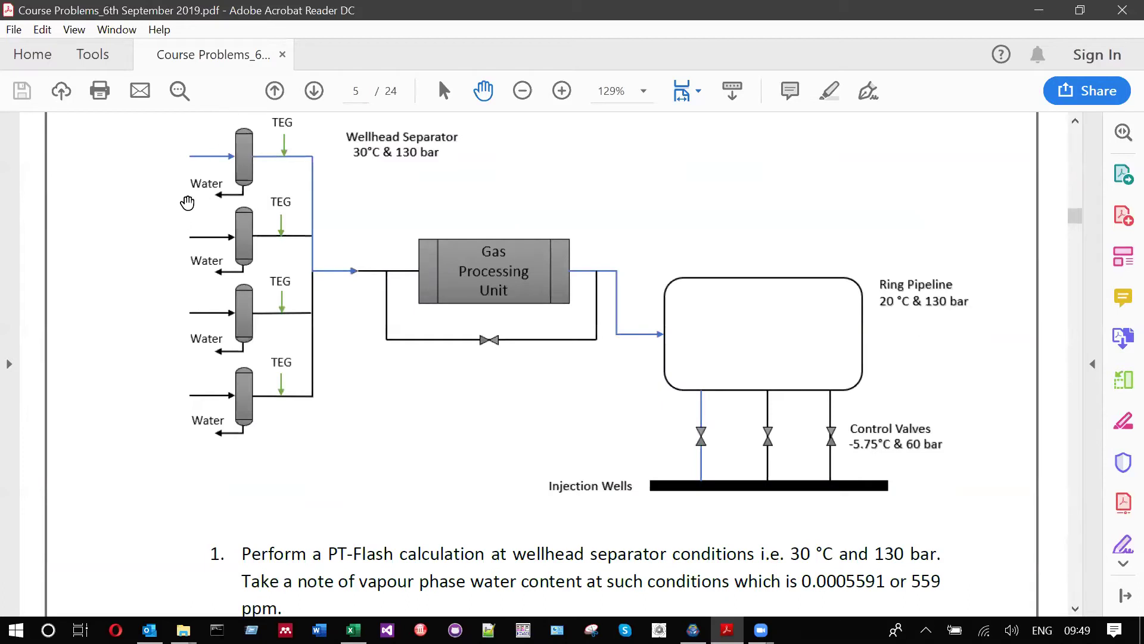
{"action": "scroll", "coordinate": [596, 422], "scroll_direction": "down", "scroll_amount": 3}
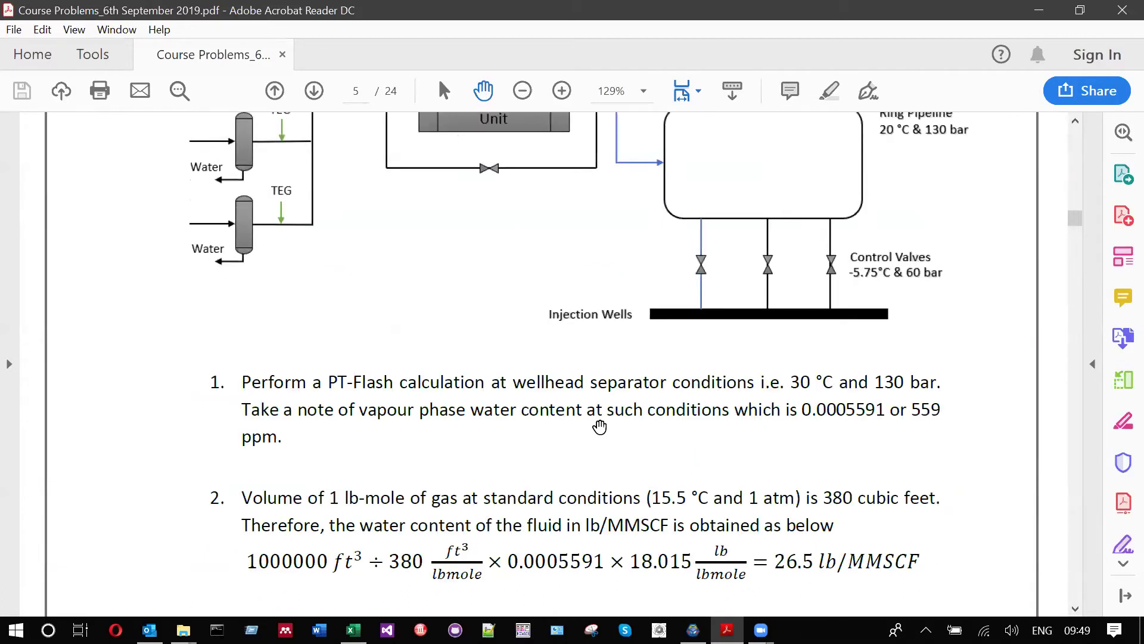
{"action": "scroll", "coordinate": [599, 427], "scroll_direction": "down", "scroll_amount": 12}
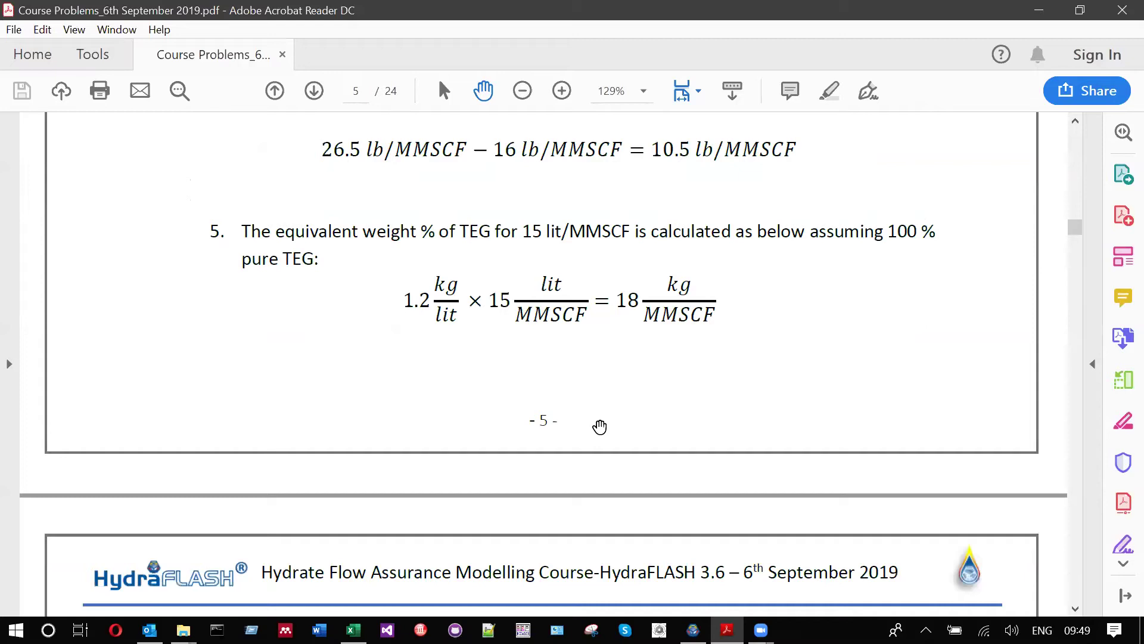
{"action": "scroll", "coordinate": [599, 427], "scroll_direction": "down", "scroll_amount": 5}
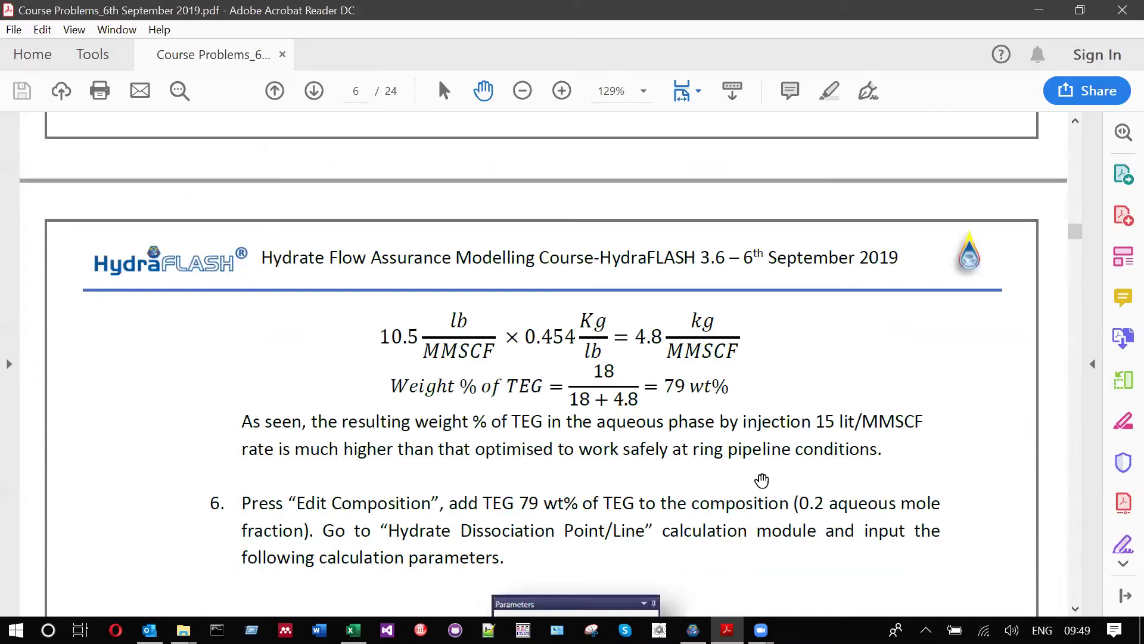
{"action": "scroll", "coordinate": [761, 507], "scroll_direction": "down", "scroll_amount": 4}
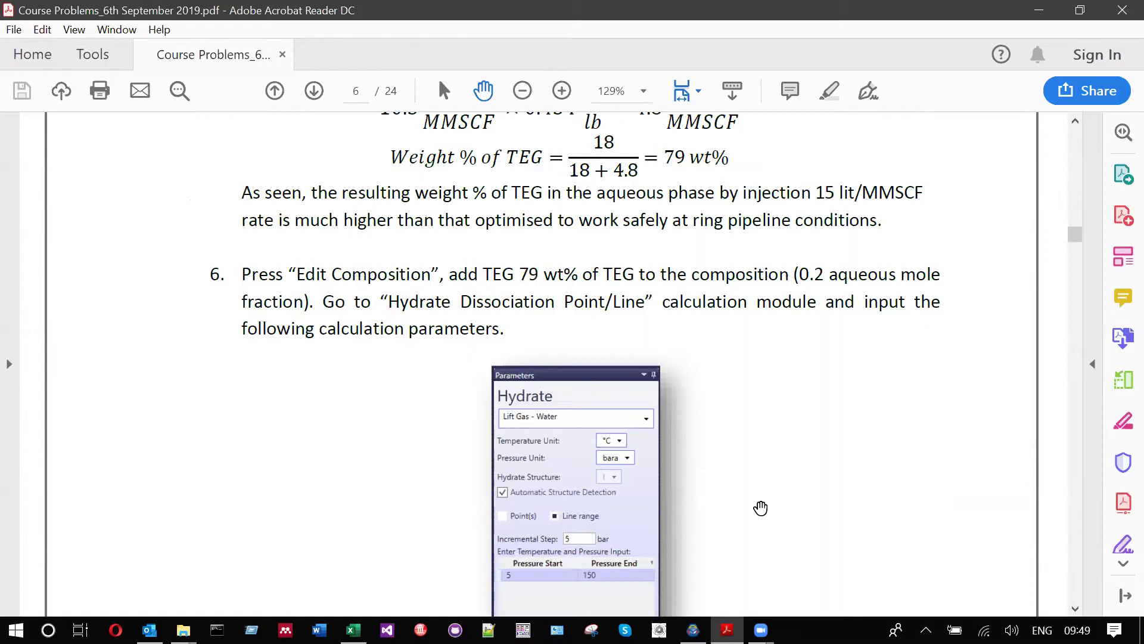
{"action": "scroll", "coordinate": [761, 507], "scroll_direction": "down", "scroll_amount": 2}
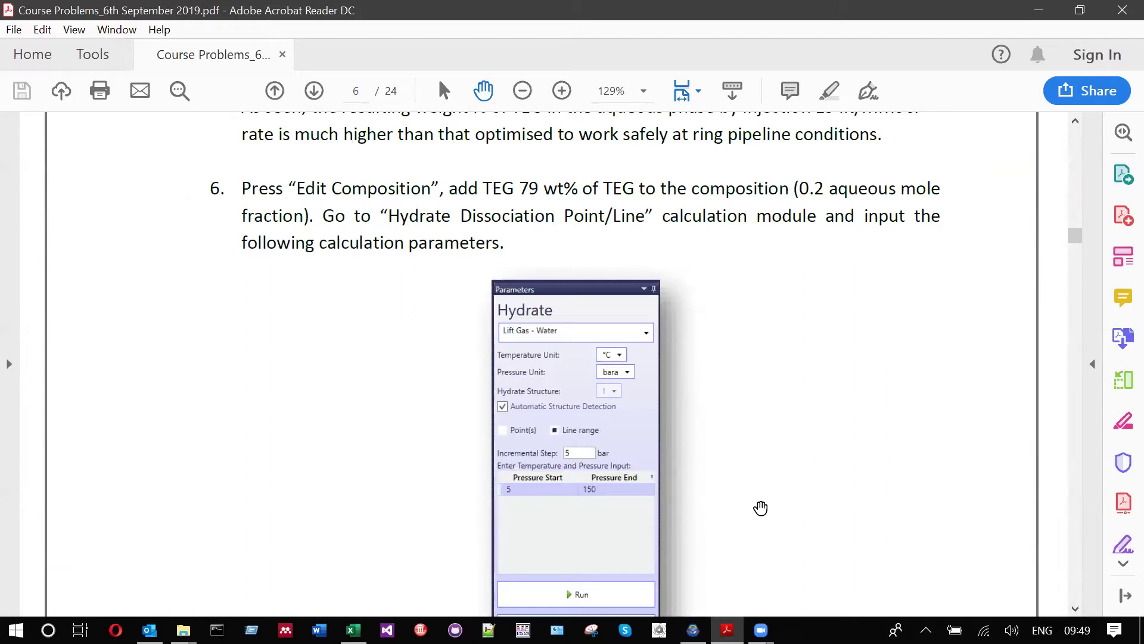
{"action": "scroll", "coordinate": [761, 508], "scroll_direction": "down", "scroll_amount": 8}
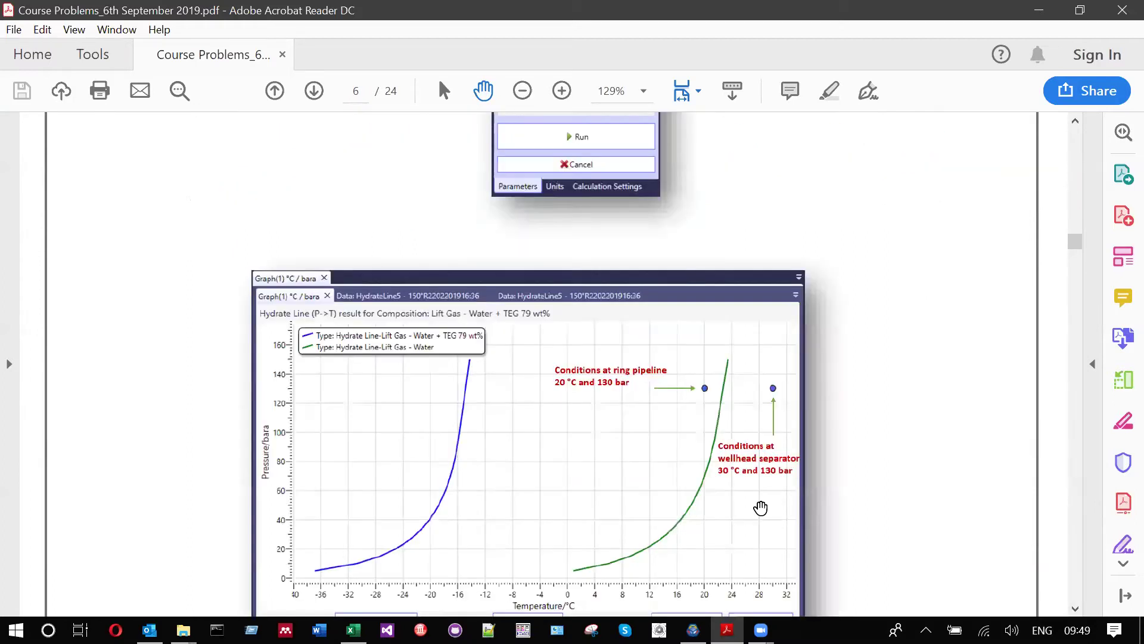
In HydraFLASH, create the fluid "Lift Gas + 79 wt TEG" from Lift Gas + TEG, with TEG relative weight 79 and water 21
{"action": "left_click", "coordinate": [693, 630]}
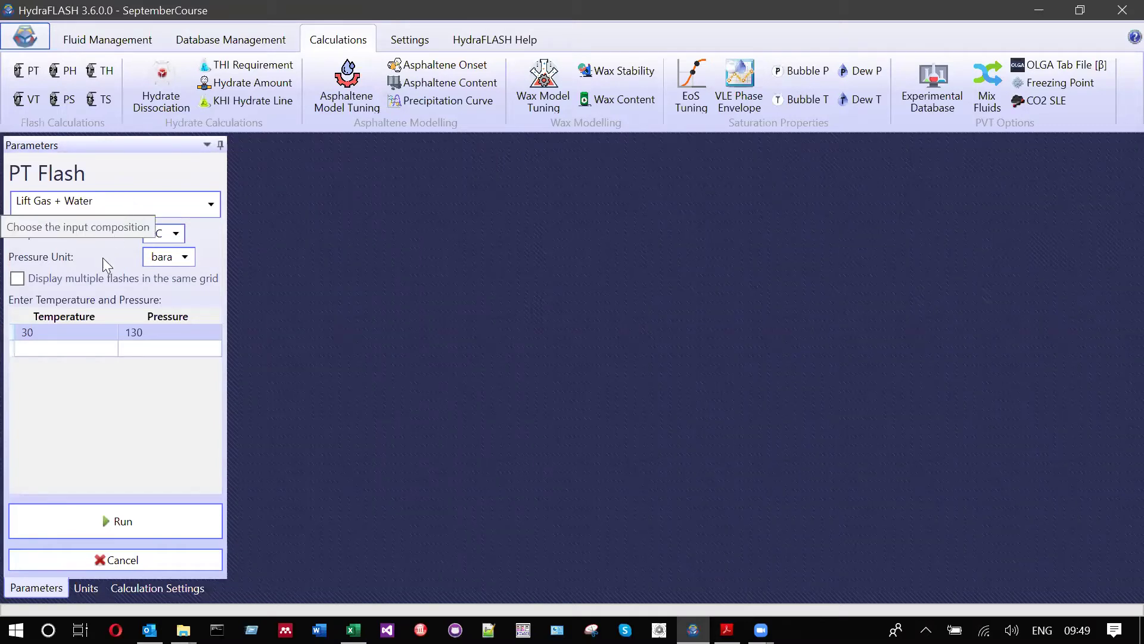
{"action": "key", "text": "Down"}
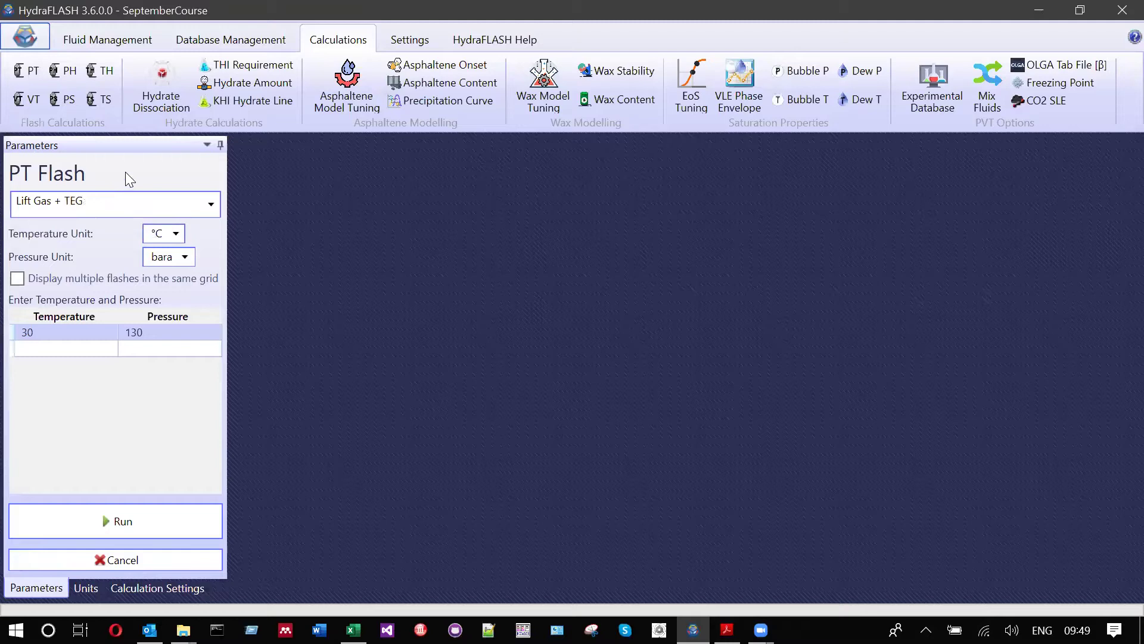
{"action": "left_click", "coordinate": [117, 39]}
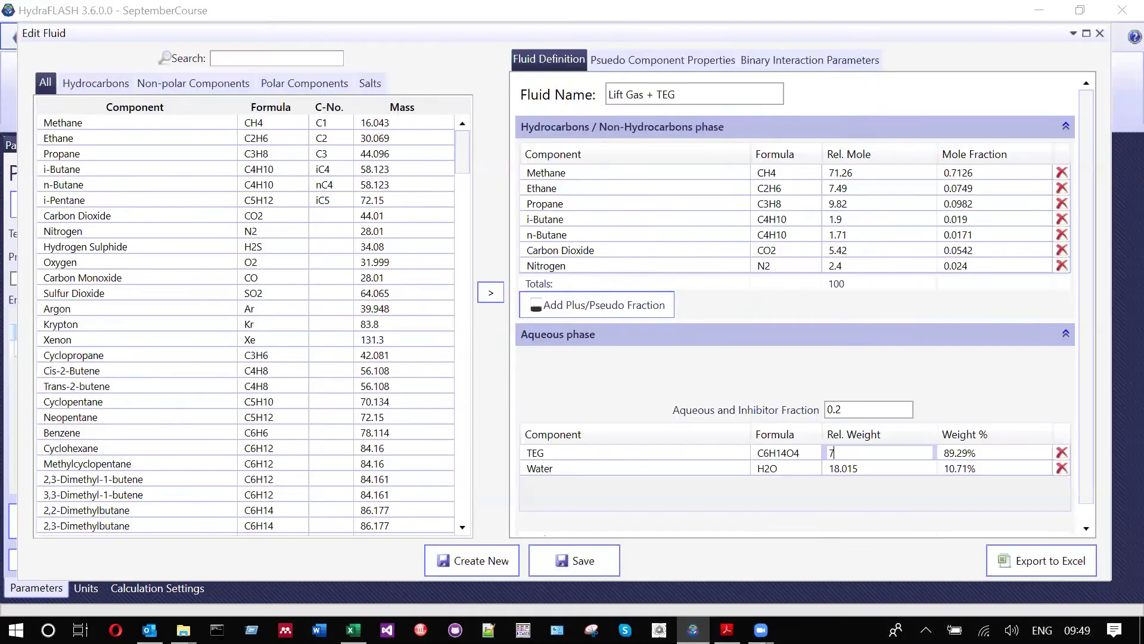
{"action": "left_click", "coordinate": [888, 454]}
{"action": "type", "text": "79"}
{"action": "key", "text": "Return"}
{"action": "type", "text": "79 wt"}
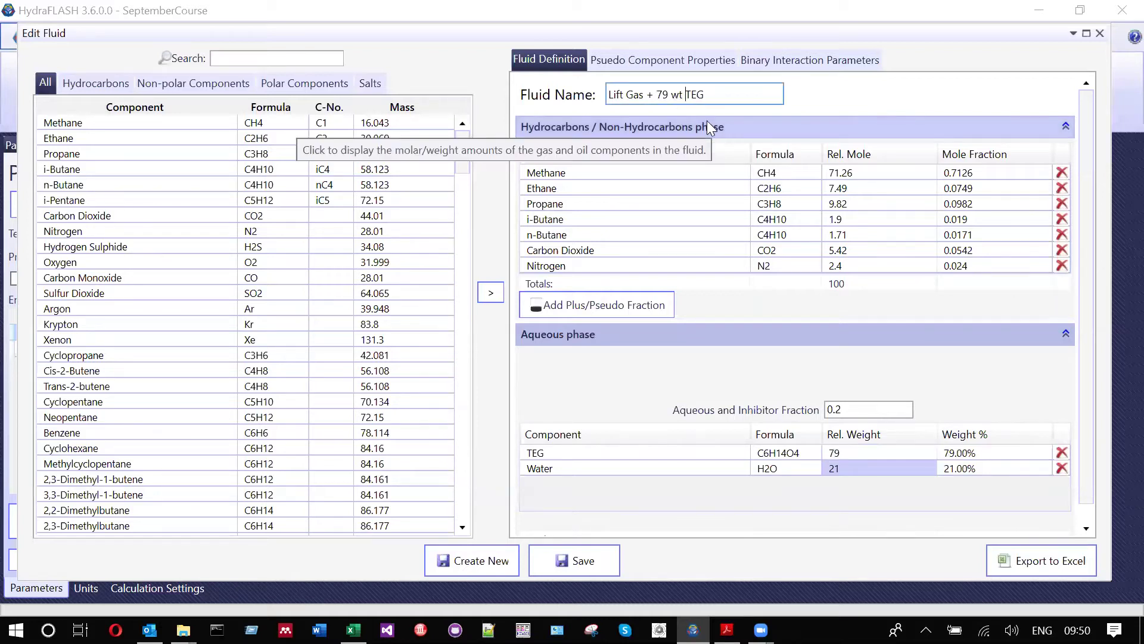
{"action": "left_click", "coordinate": [465, 563]}
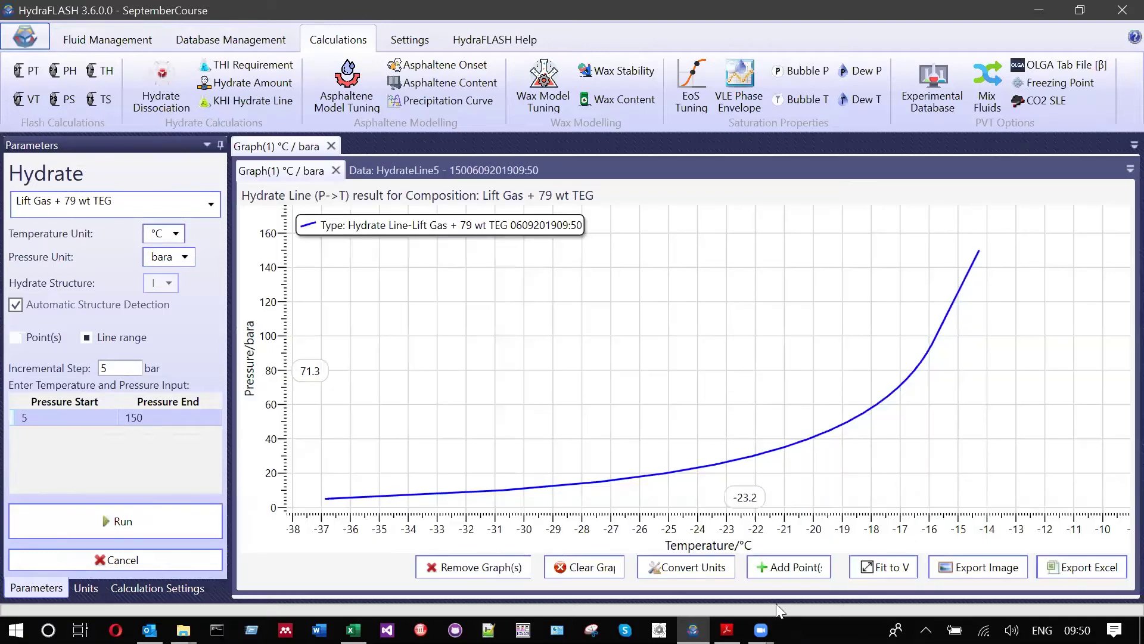
Run the hydrate line for Lift Gas + Water from 5 to 150 bara and add it to the 79 wt TEG graph
{"action": "left_click", "coordinate": [122, 204]}
{"action": "left_click", "coordinate": [179, 298]}
{"action": "left_click", "coordinate": [190, 533]}
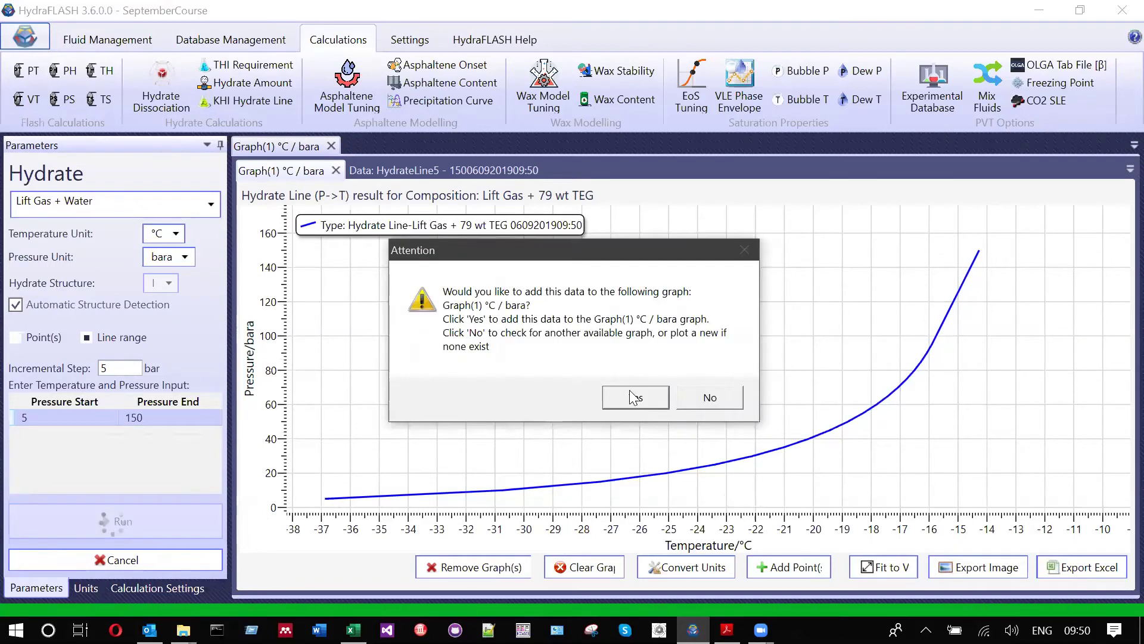
{"action": "left_click", "coordinate": [634, 395]}
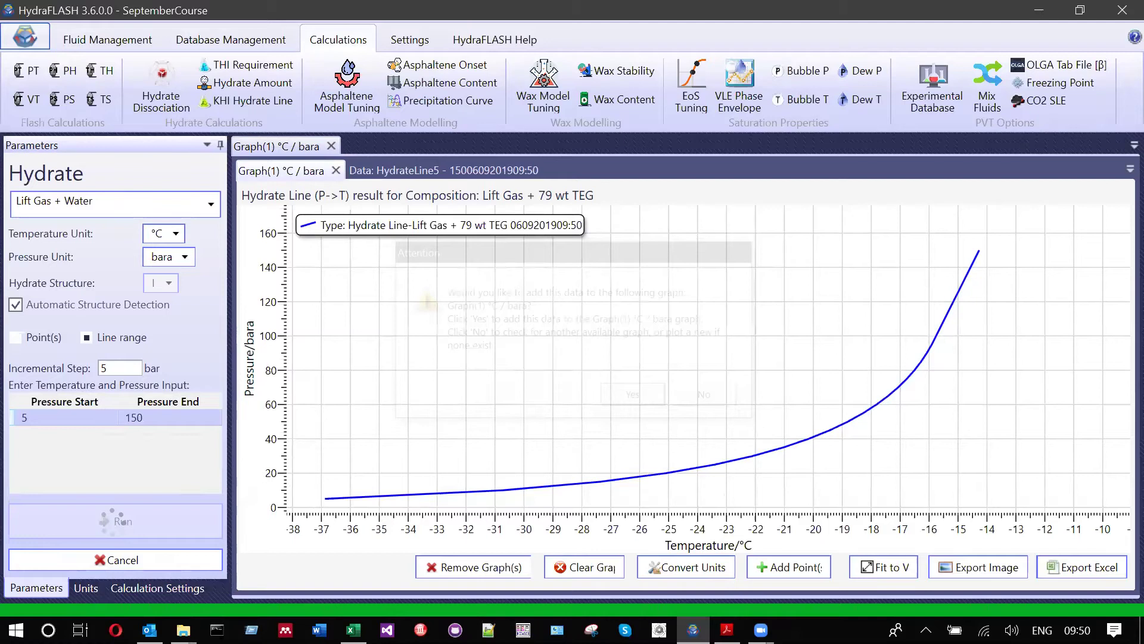
Following the PDF plot, add the wellhead separator point (30 °C, 130 bara) and ring pipeline point (20 °C, 130 bara) to the hydrate graph
{"action": "key", "text": "alt+Tab"}
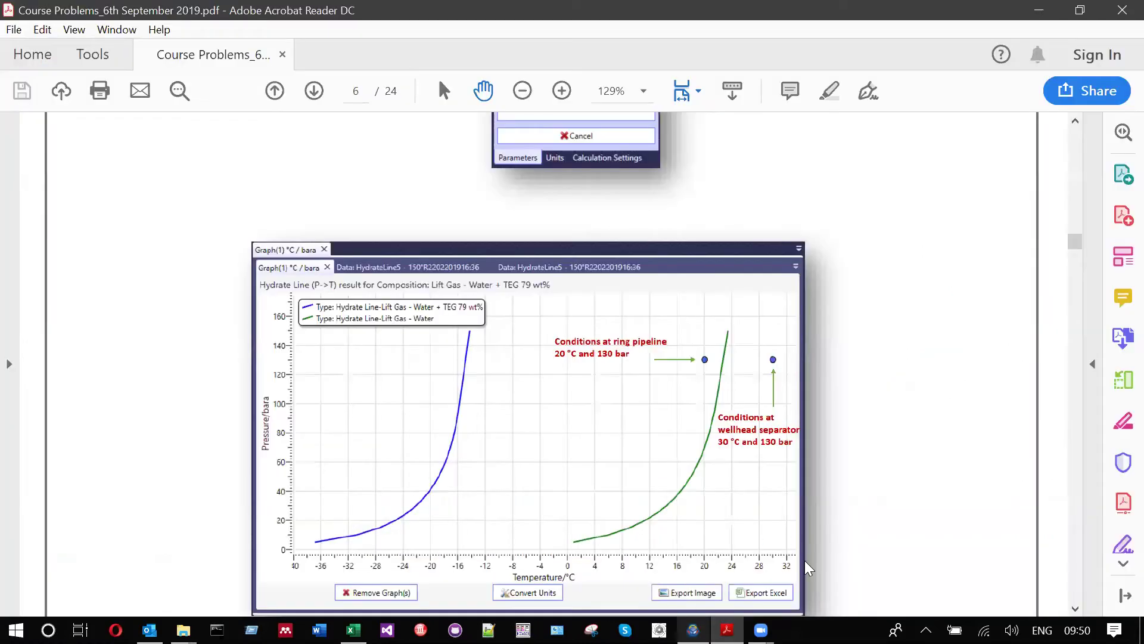
{"action": "key", "text": "alt+Tab"}
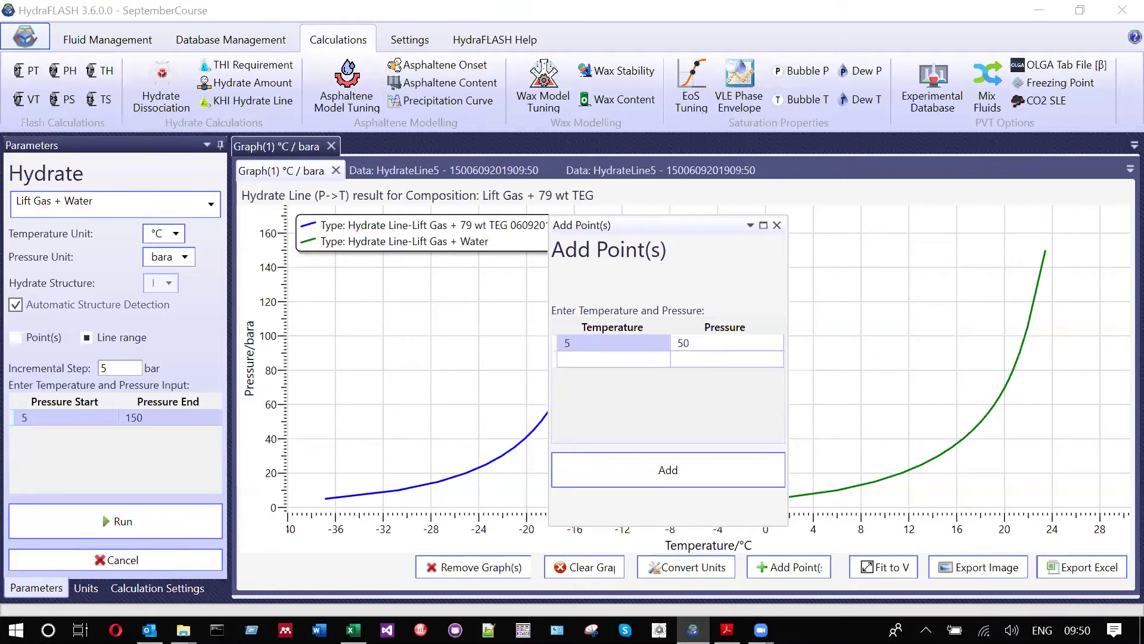
{"action": "left_click", "coordinate": [629, 360]}
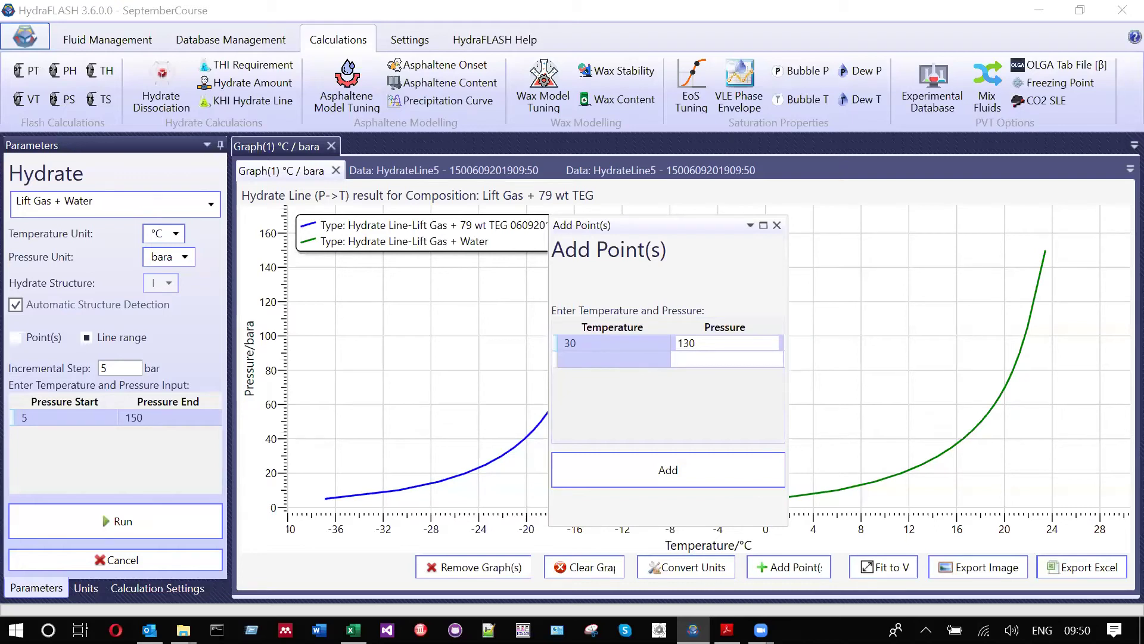
{"action": "type", "text": "20"}
{"action": "left_click", "coordinate": [726, 357]}
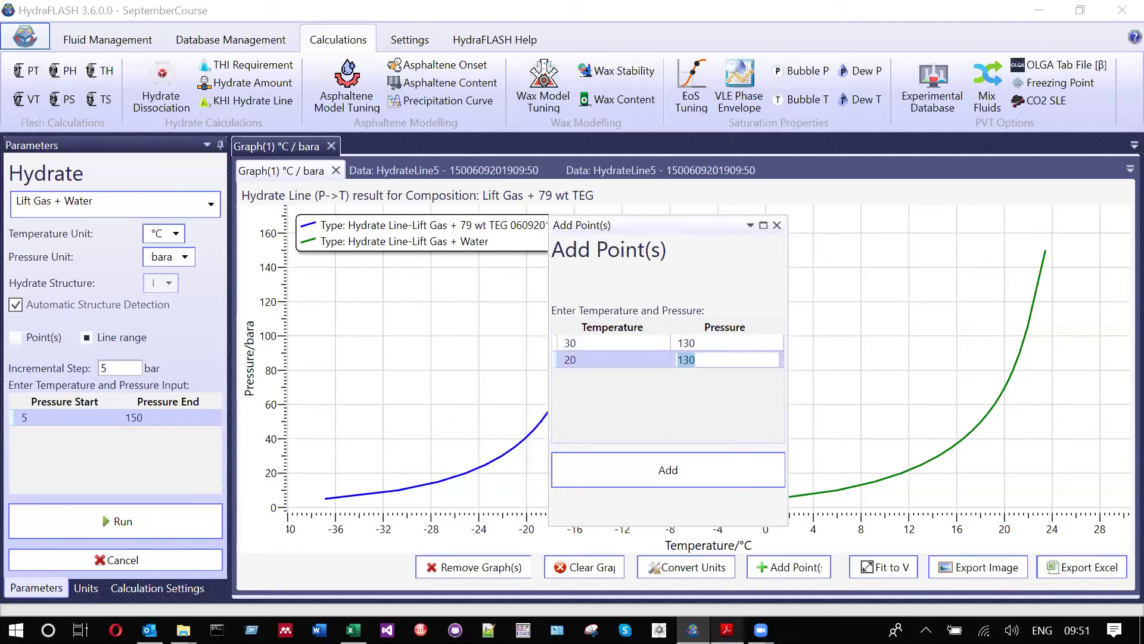
{"action": "key", "text": "alt+Tab"}
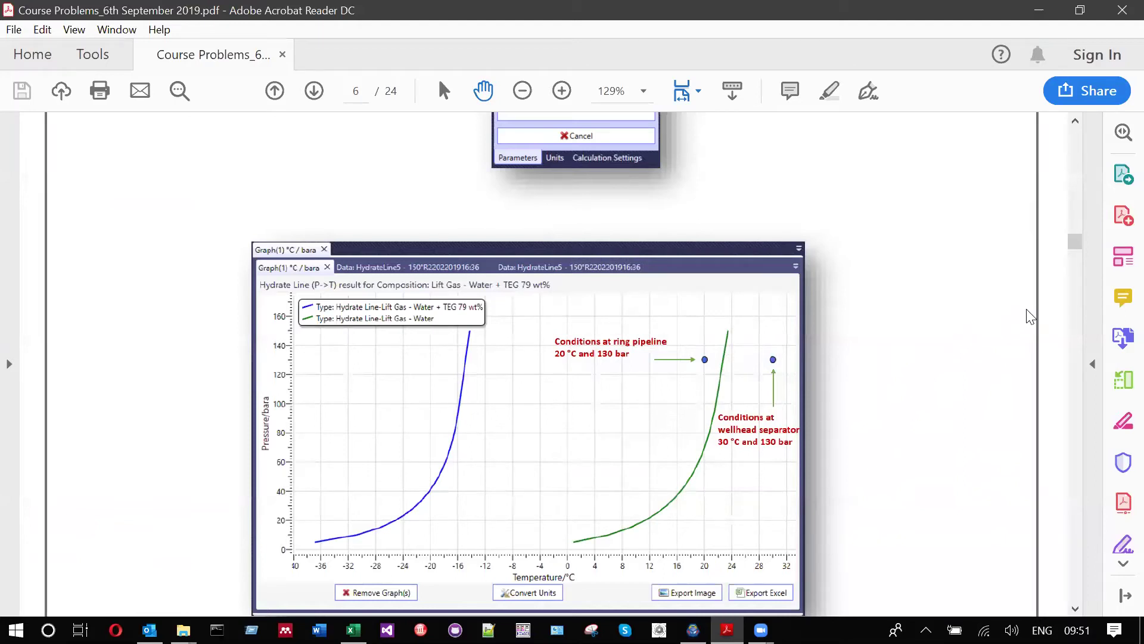
{"action": "key", "text": "alt+Tab"}
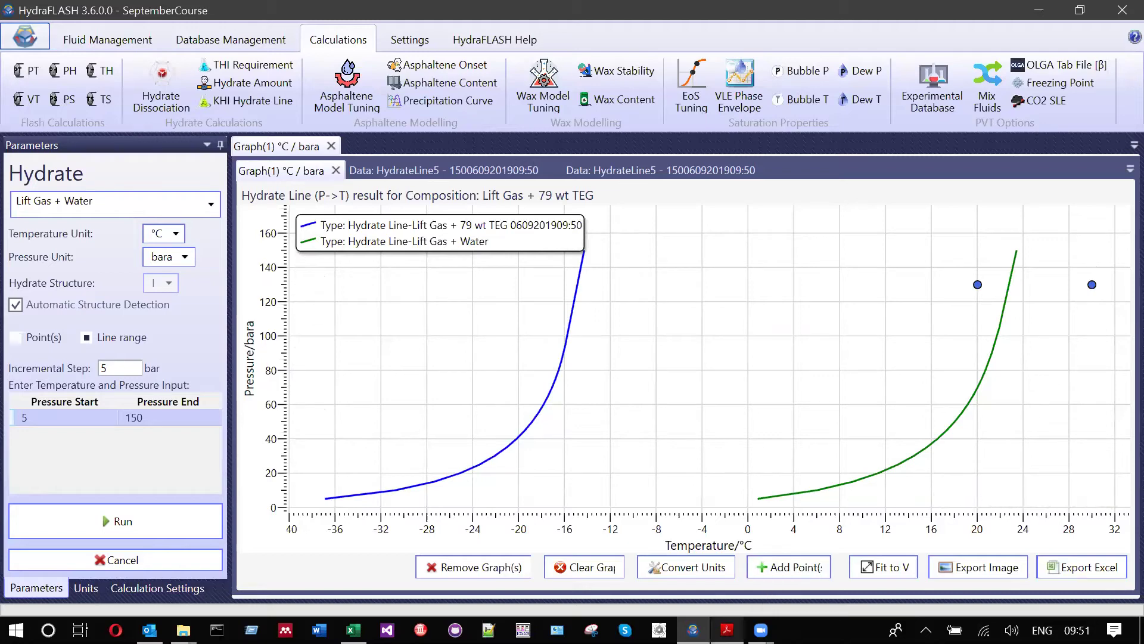
{"action": "left_click", "coordinate": [739, 467]}
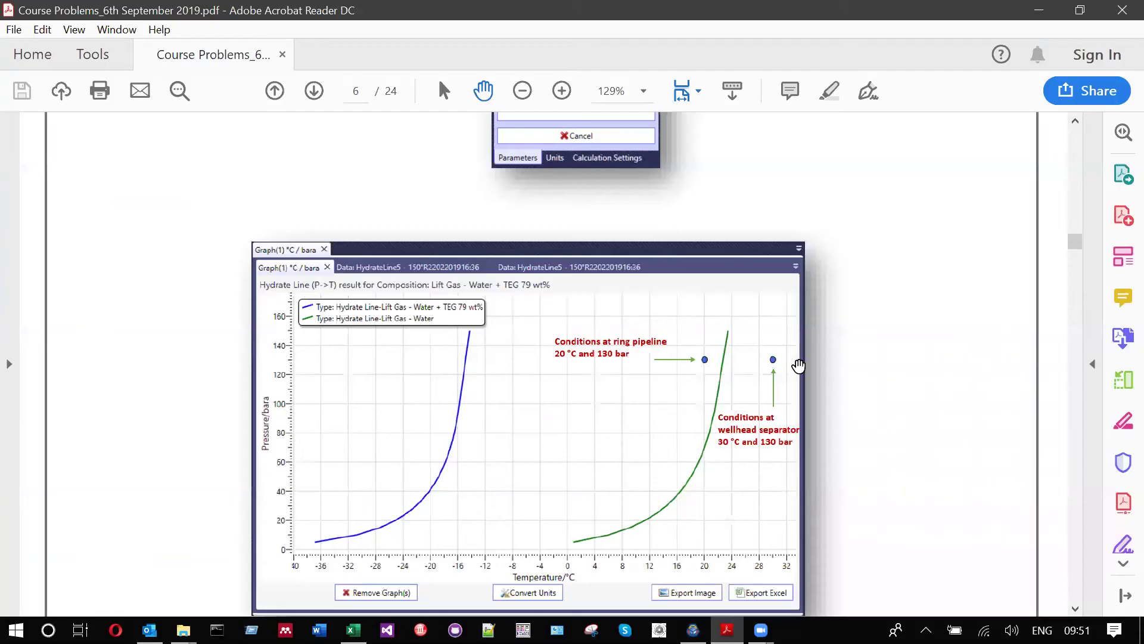
In the course PDF, examine the reference hydrate plot and skim part D on the minimum TEG required for after-choke conditions
{"action": "left_click_drag", "start_coordinate": [799, 365], "coordinate": [799, 368]}
{"action": "scroll", "coordinate": [799, 367], "scroll_direction": "down", "scroll_amount": 5}
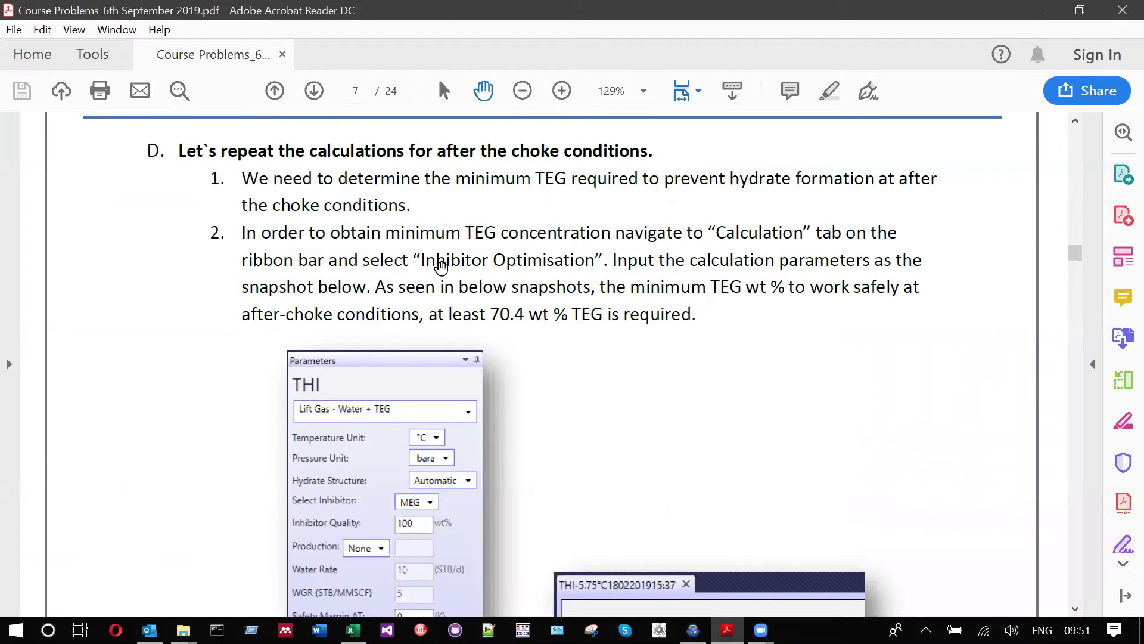
{"action": "scroll", "coordinate": [441, 265], "scroll_direction": "up", "scroll_amount": 1}
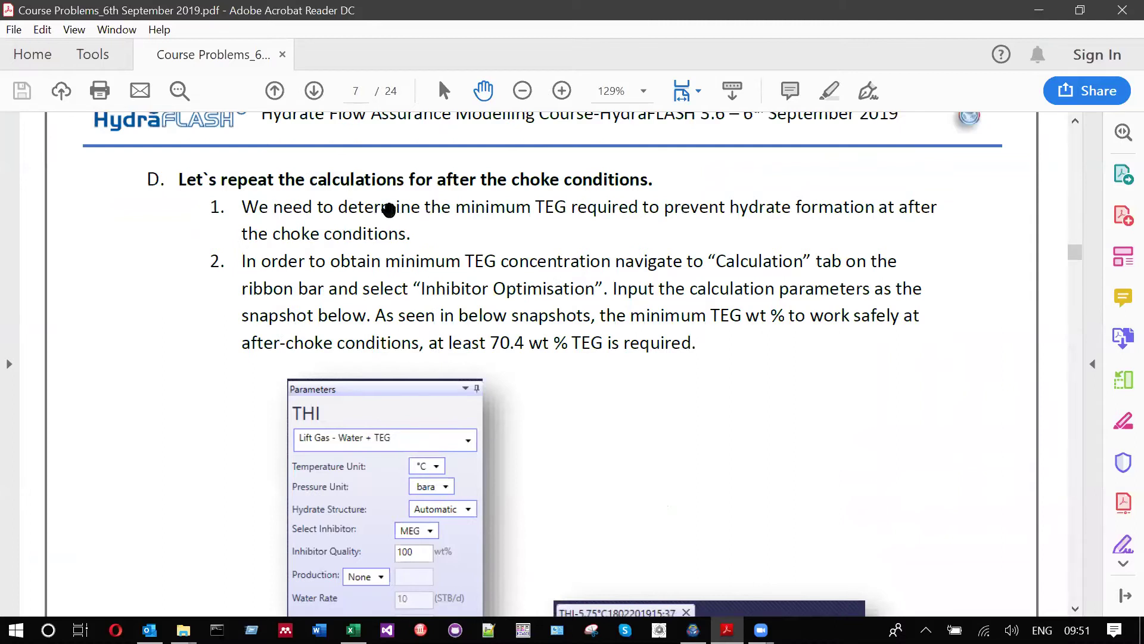
{"action": "scroll", "coordinate": [679, 285], "scroll_direction": "down", "scroll_amount": 5}
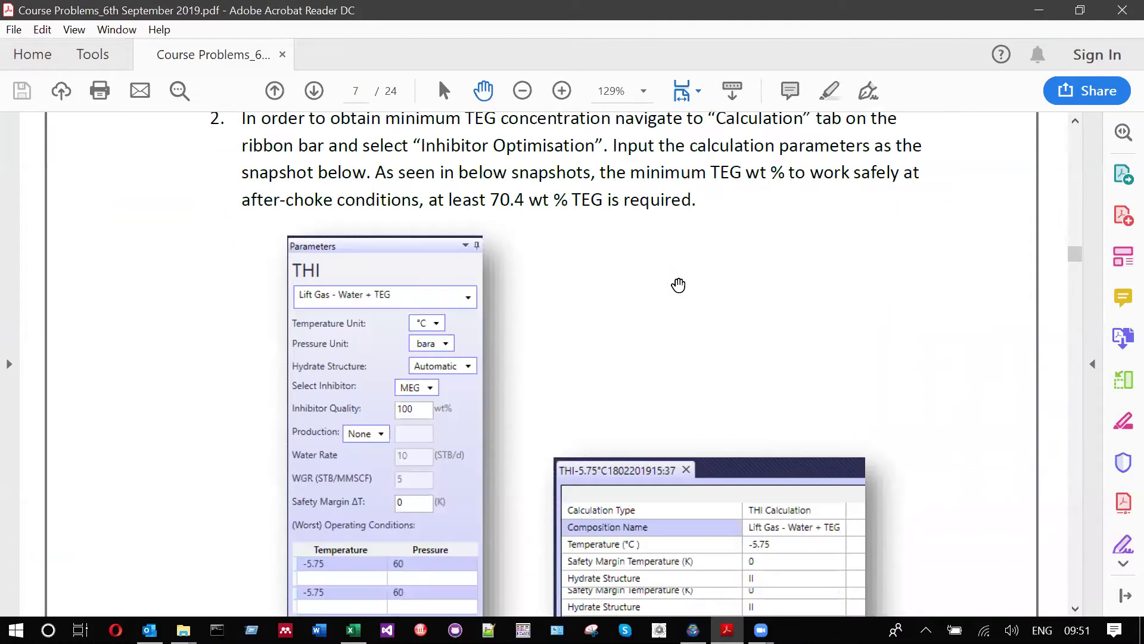
{"action": "scroll", "coordinate": [679, 285], "scroll_direction": "down", "scroll_amount": 1}
{"action": "scroll", "coordinate": [679, 285], "scroll_direction": "up", "scroll_amount": 7}
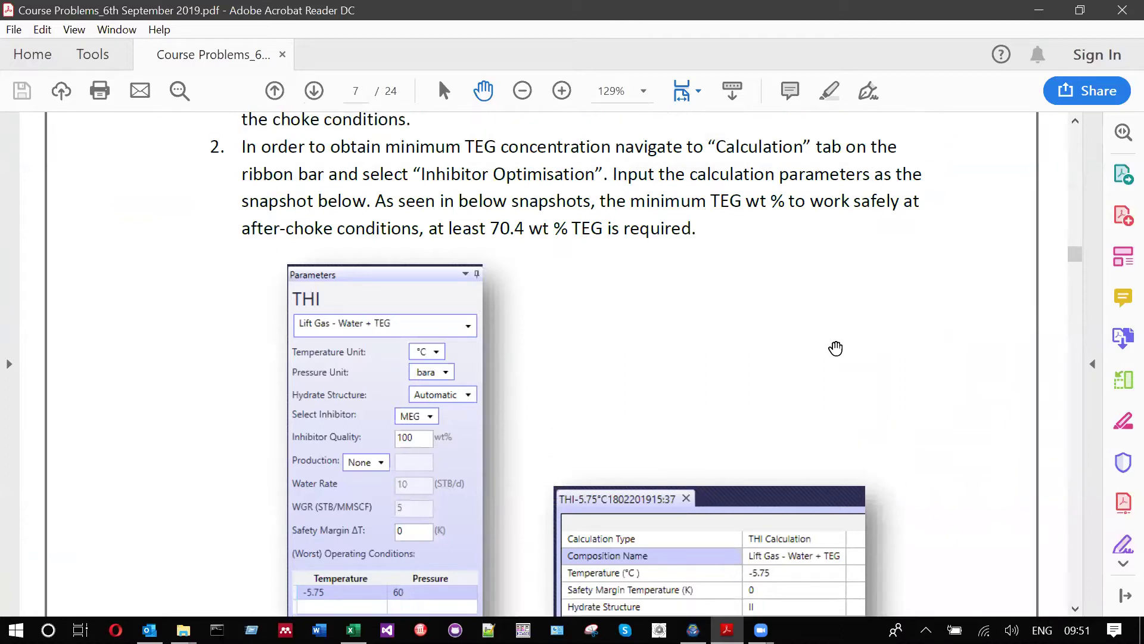
{"action": "scroll", "coordinate": [839, 352], "scroll_direction": "up", "scroll_amount": 15}
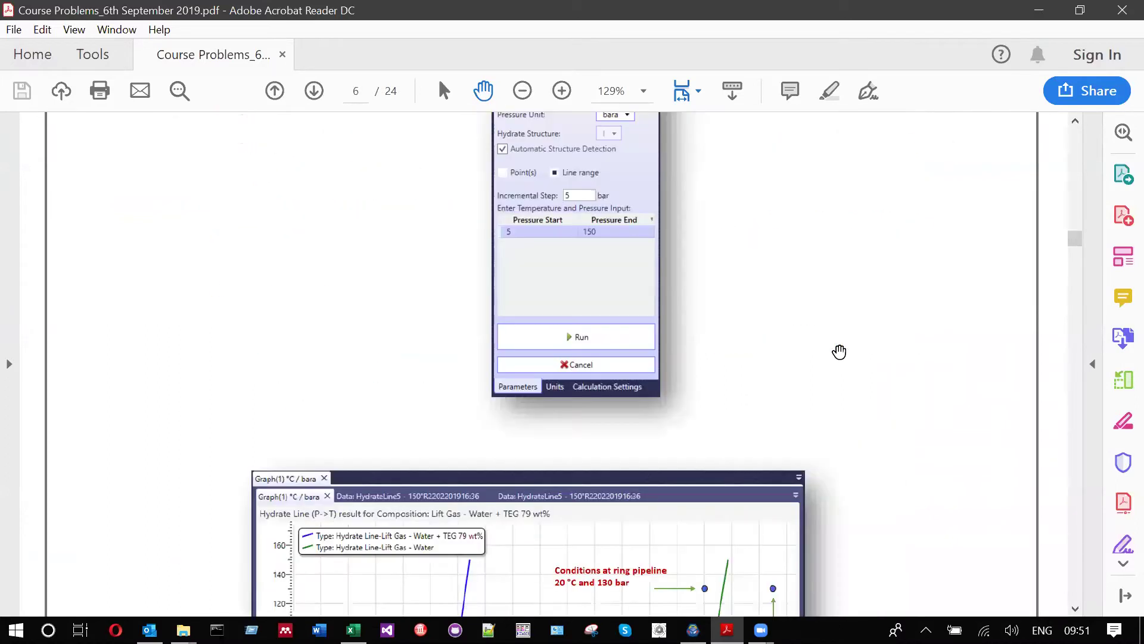
Review the knock-out drum diagram's control valve conditions in the PDF, and open HydraFLASH's THI Requirement calculation for the Lift Gas + TEG fluid
{"action": "scroll", "coordinate": [839, 352], "scroll_direction": "up", "scroll_amount": 10}
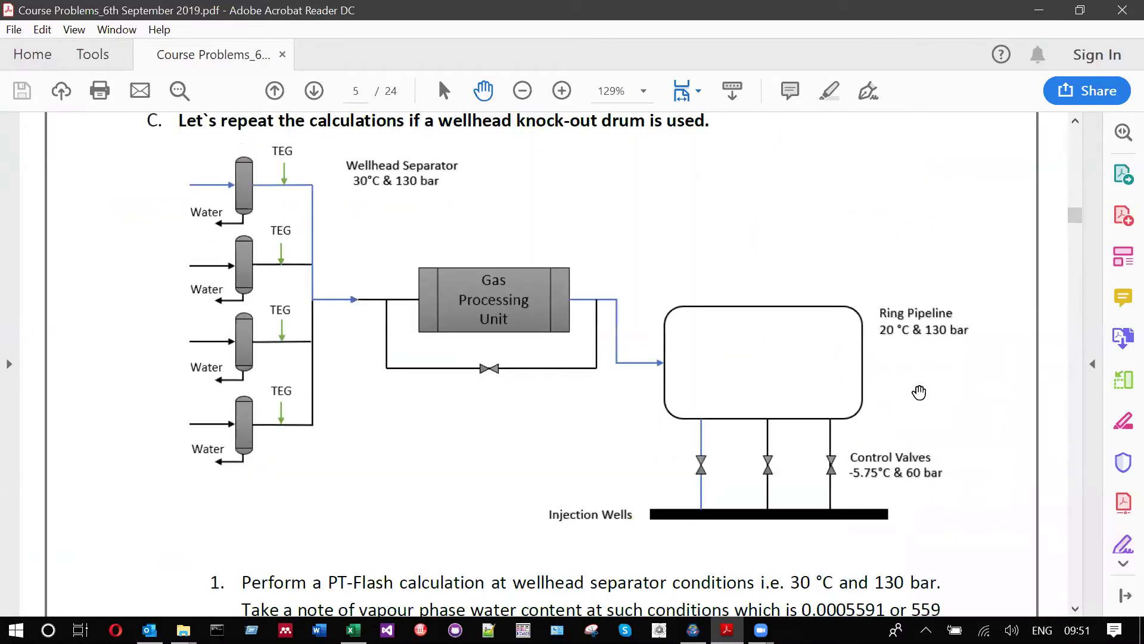
{"action": "scroll", "coordinate": [938, 433], "scroll_direction": "down", "scroll_amount": 1}
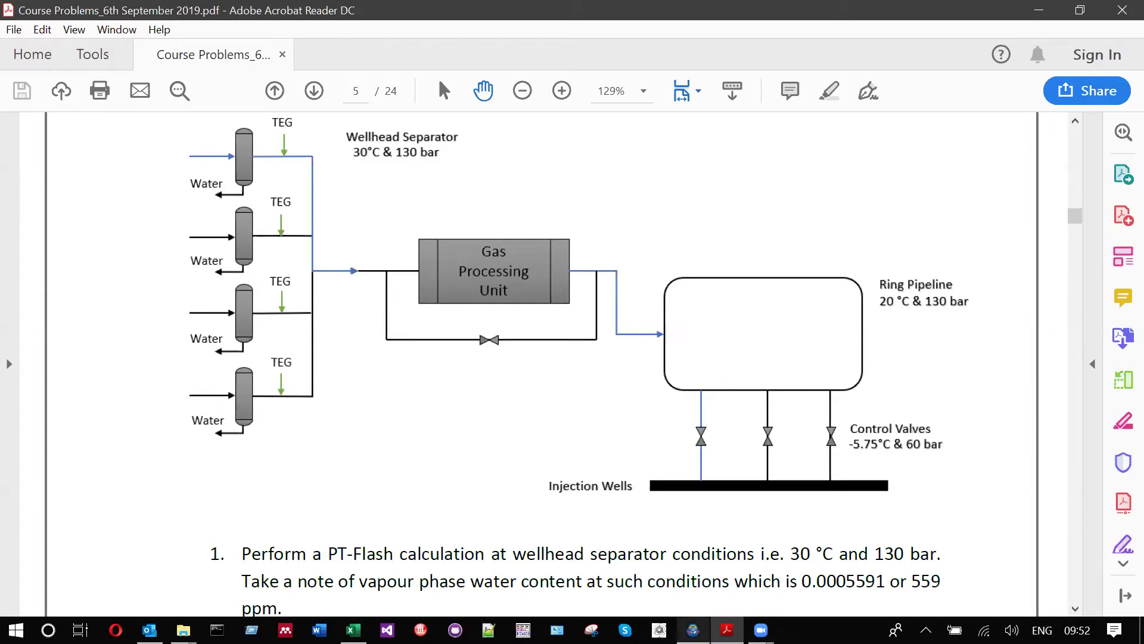
{"action": "left_click", "coordinate": [693, 630]}
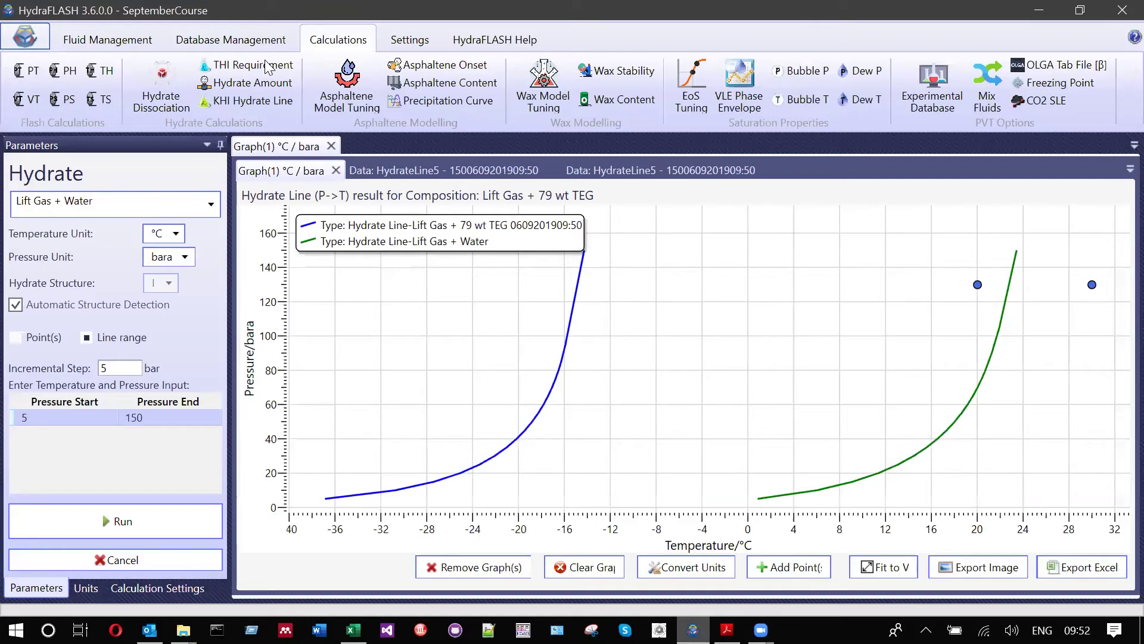
{"action": "left_click", "coordinate": [90, 203]}
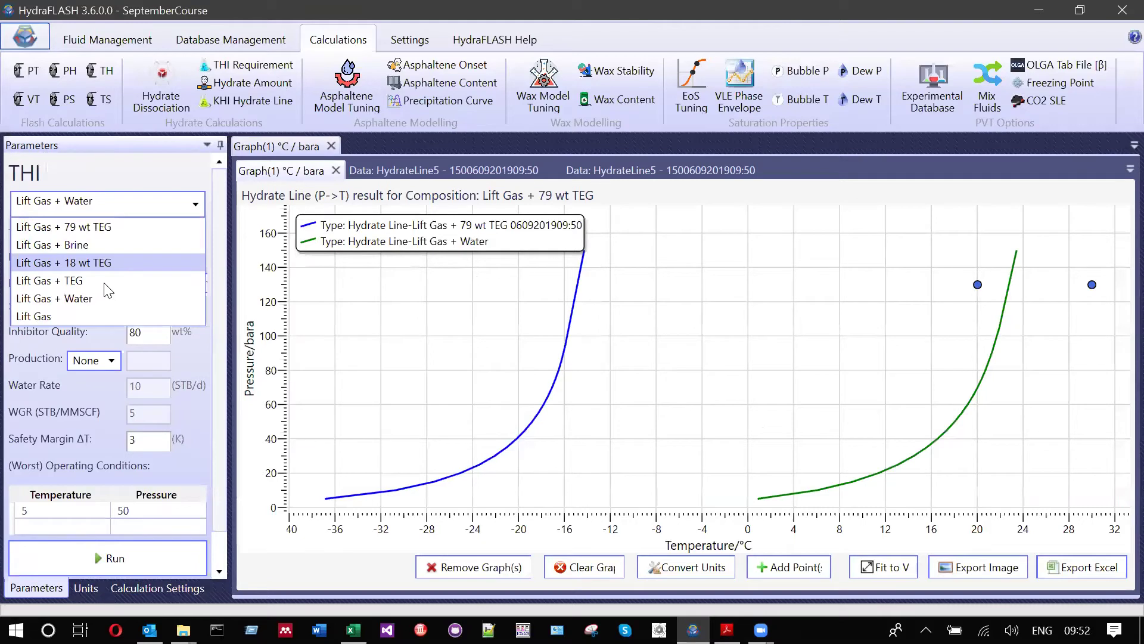
{"action": "left_click", "coordinate": [105, 285]}
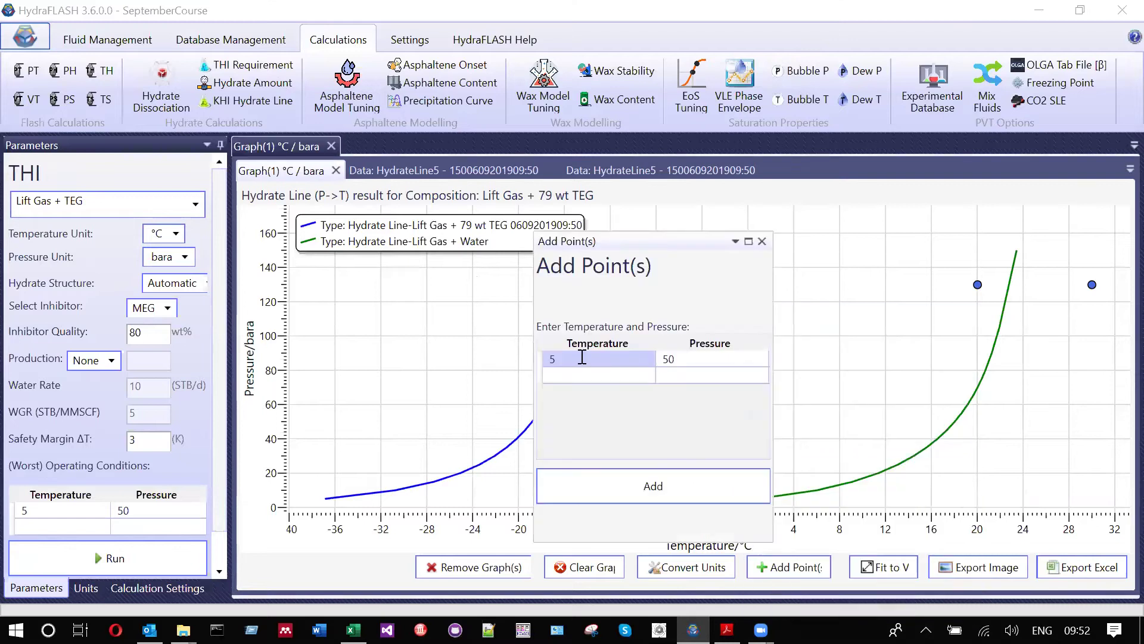
Add the after-choke control valve point at -5.75 °C and 60 bara to the hydrate graph
{"action": "left_click", "coordinate": [582, 358]}
{"action": "type", "text": "-5.75"}
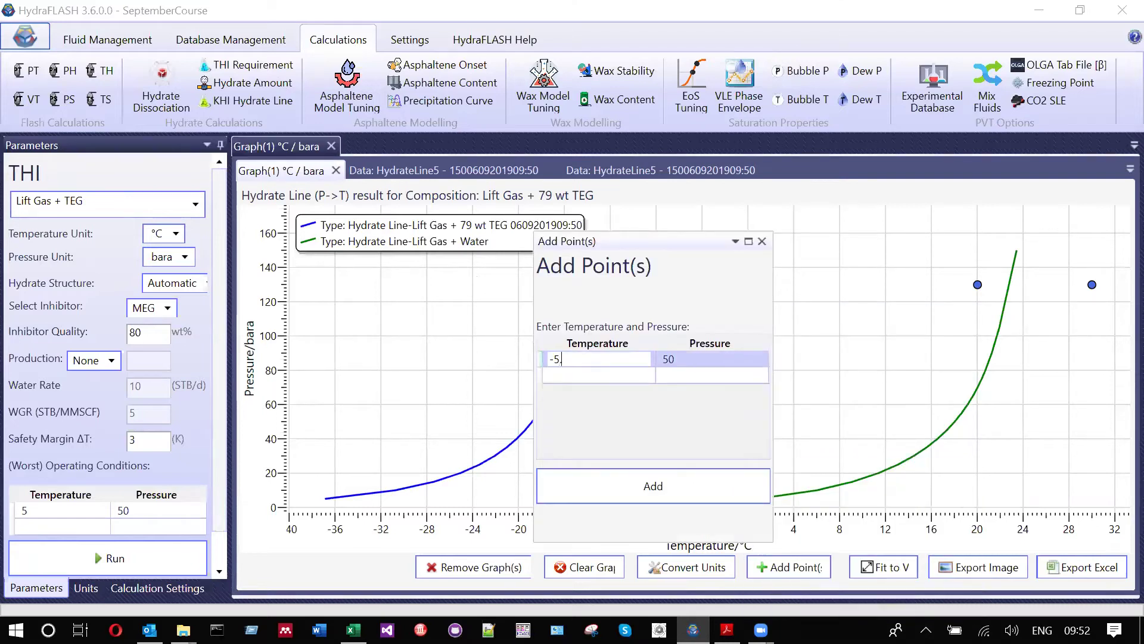
{"action": "left_click", "coordinate": [681, 361]}
{"action": "type", "text": "60"}
{"action": "left_click", "coordinate": [714, 491]}
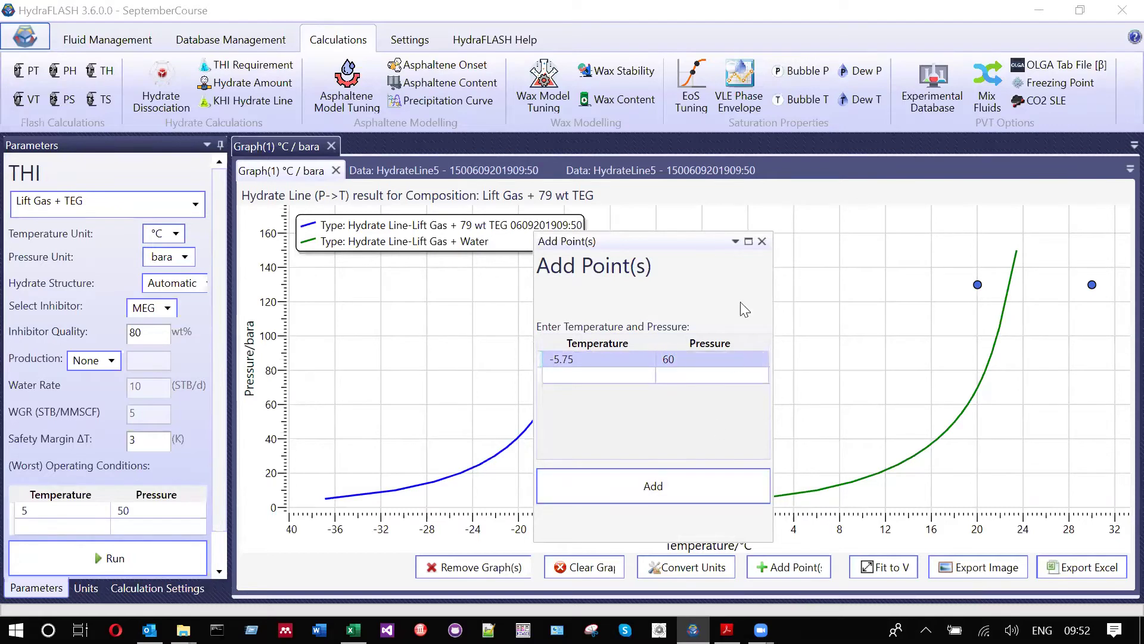
{"action": "left_click", "coordinate": [762, 242]}
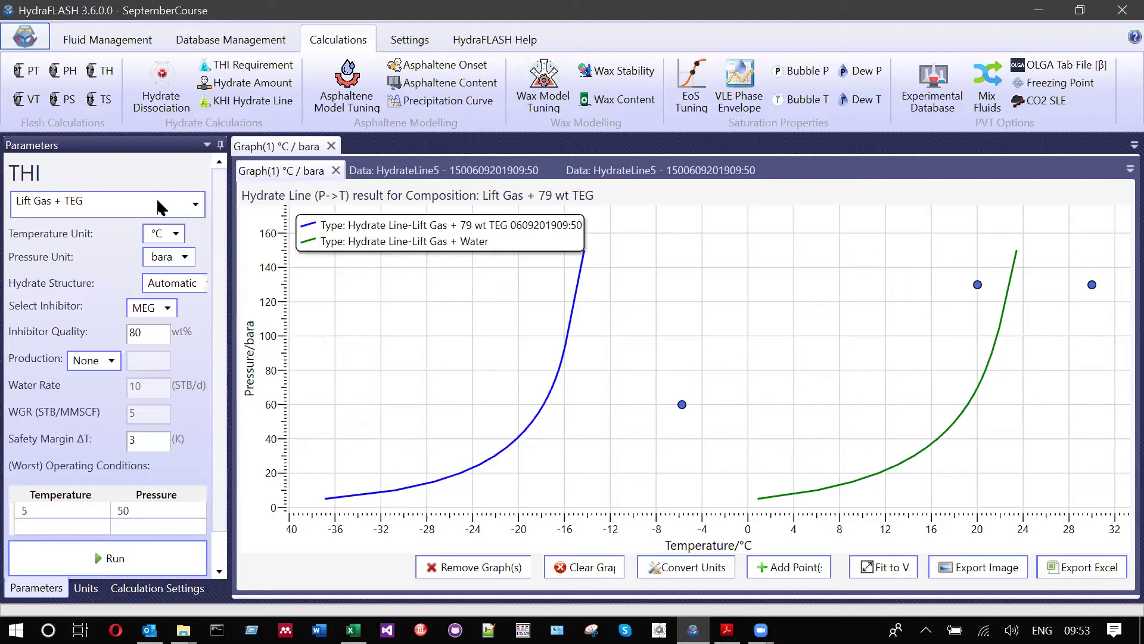
In the THI calculation, choose TEG as inhibitor with 100 wt% quality and a safety margin of 0 K
{"action": "left_click", "coordinate": [166, 310]}
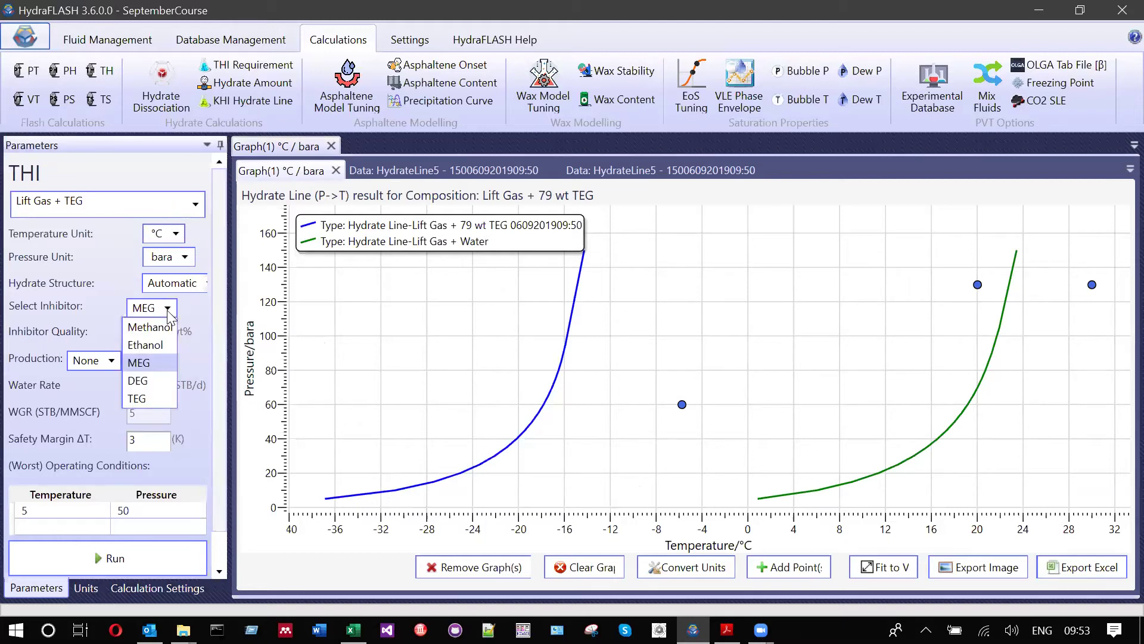
{"action": "left_click", "coordinate": [154, 396]}
{"action": "double_click", "coordinate": [149, 337]}
{"action": "type", "text": "100"}
{"action": "double_click", "coordinate": [152, 441]}
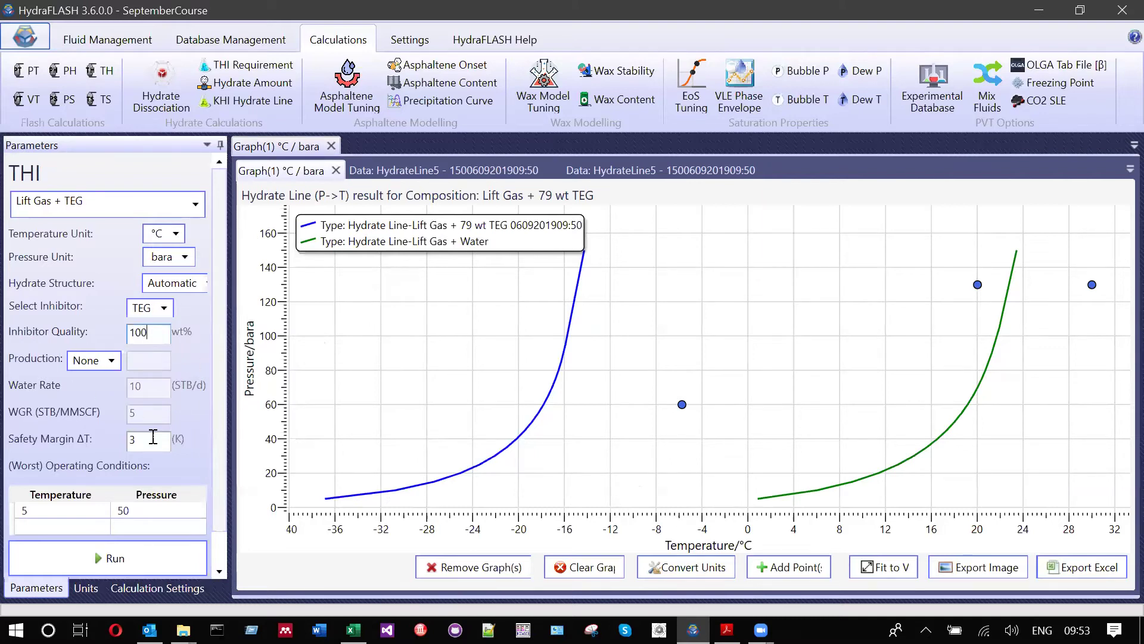
{"action": "type", "text": "0"}
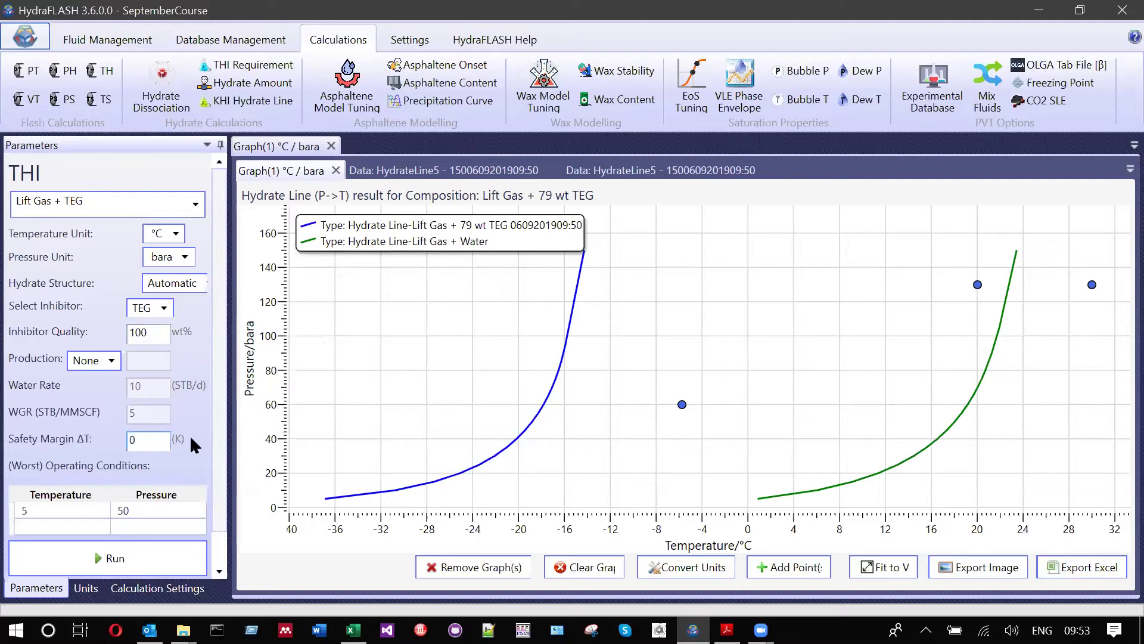
Set the worst operating conditions to -5.75 °C and 60 bara, run the THI calculation and check the required TEG weight percent
{"action": "left_click", "coordinate": [75, 507]}
{"action": "type", "text": "-5.75"}
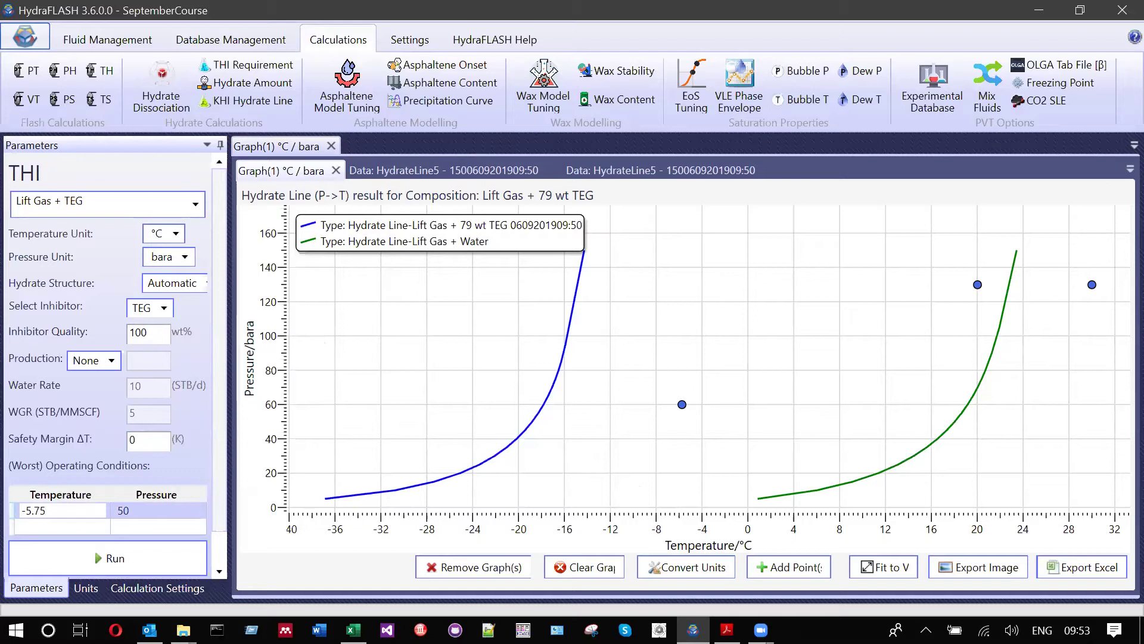
{"action": "left_click", "coordinate": [726, 629]}
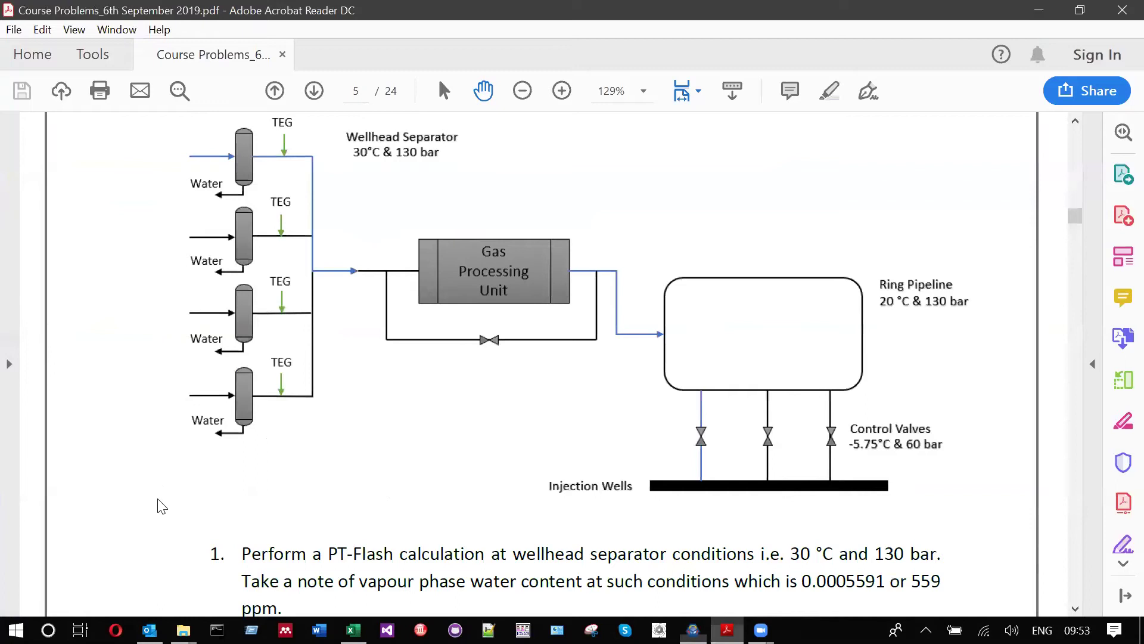
{"action": "key", "text": "alt+Tab"}
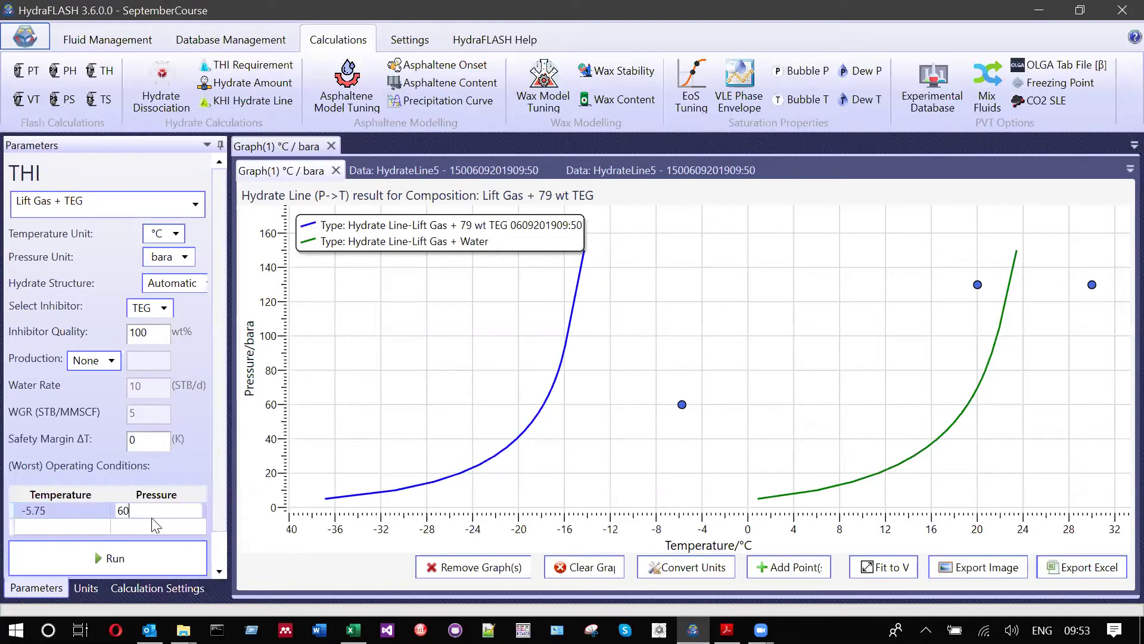
{"action": "left_click", "coordinate": [159, 556]}
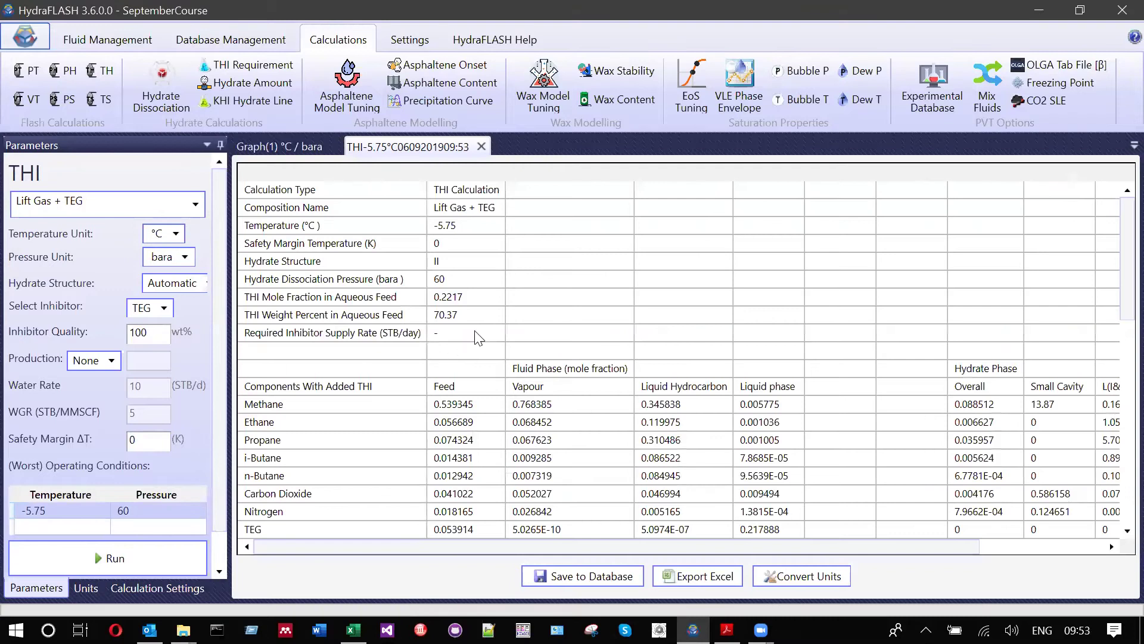
{"action": "left_click", "coordinate": [472, 335]}
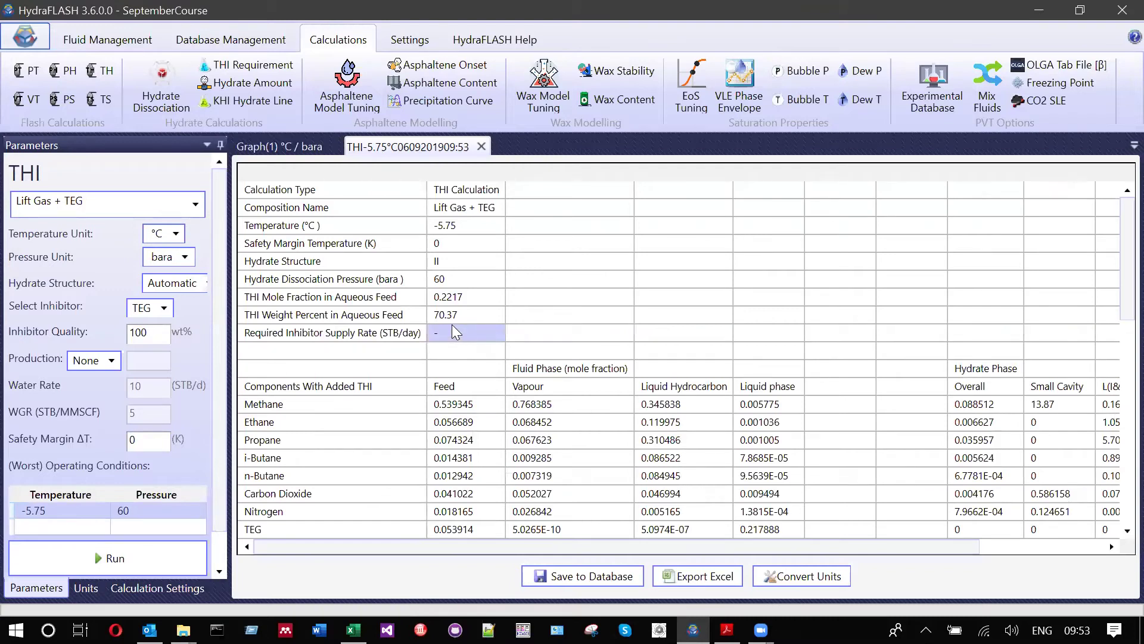
{"action": "left_click", "coordinate": [451, 321]}
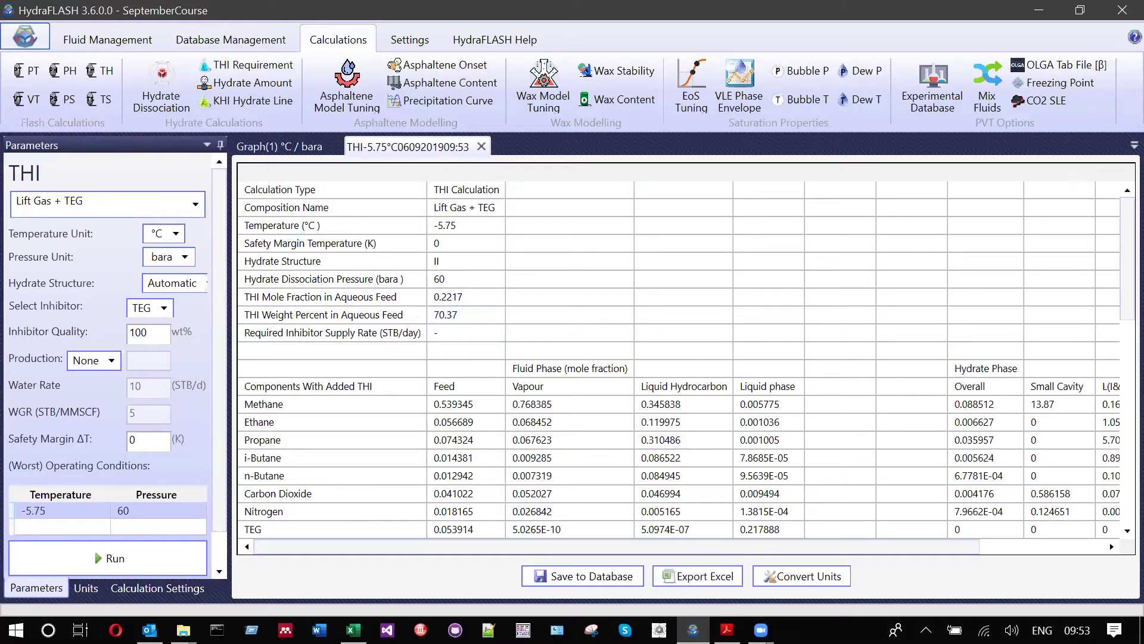
In the course PDF, compare the reference THI result and examine the hydrate plot for the after-choke TEG dosage
{"action": "left_click", "coordinate": [727, 630]}
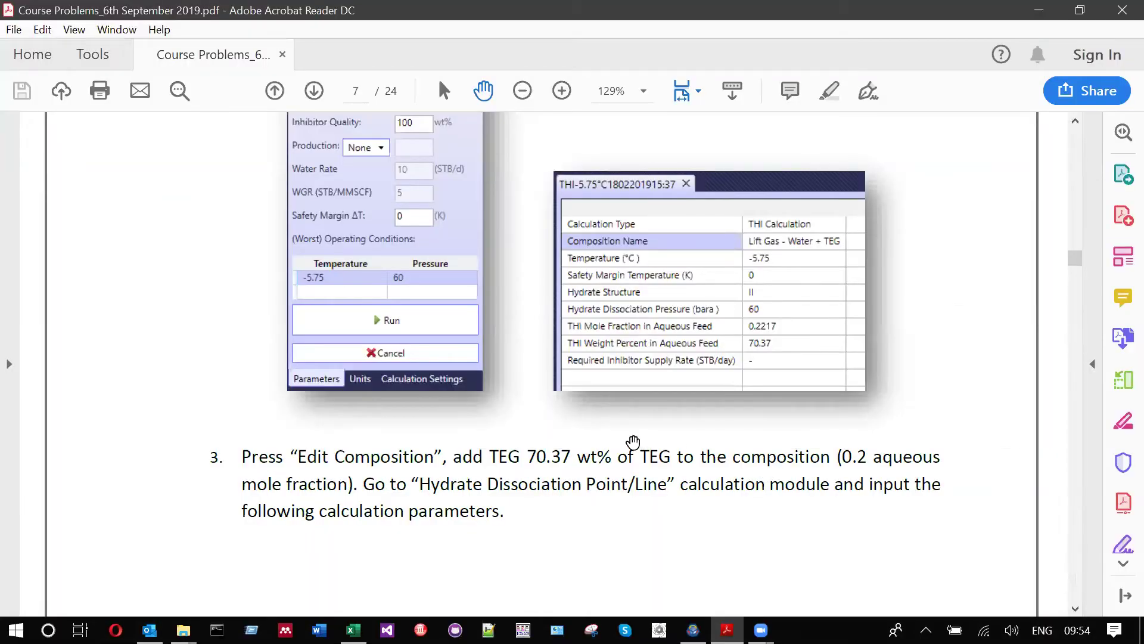
{"action": "scroll", "coordinate": [847, 504], "scroll_direction": "down", "scroll_amount": 10}
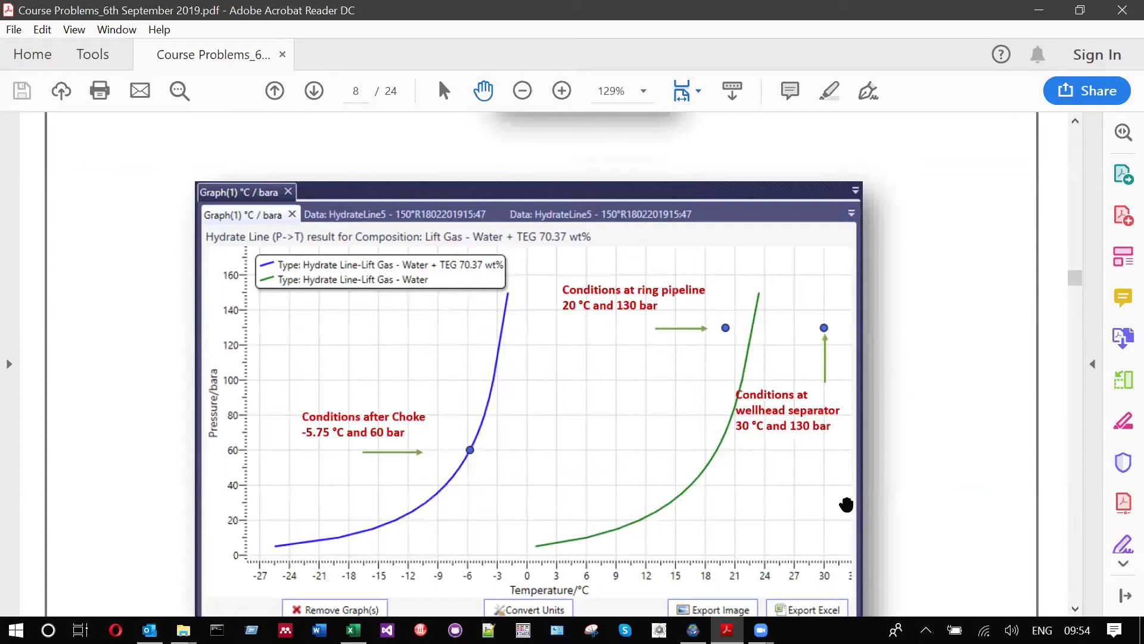
{"action": "scroll", "coordinate": [846, 504], "scroll_direction": "up", "scroll_amount": 10}
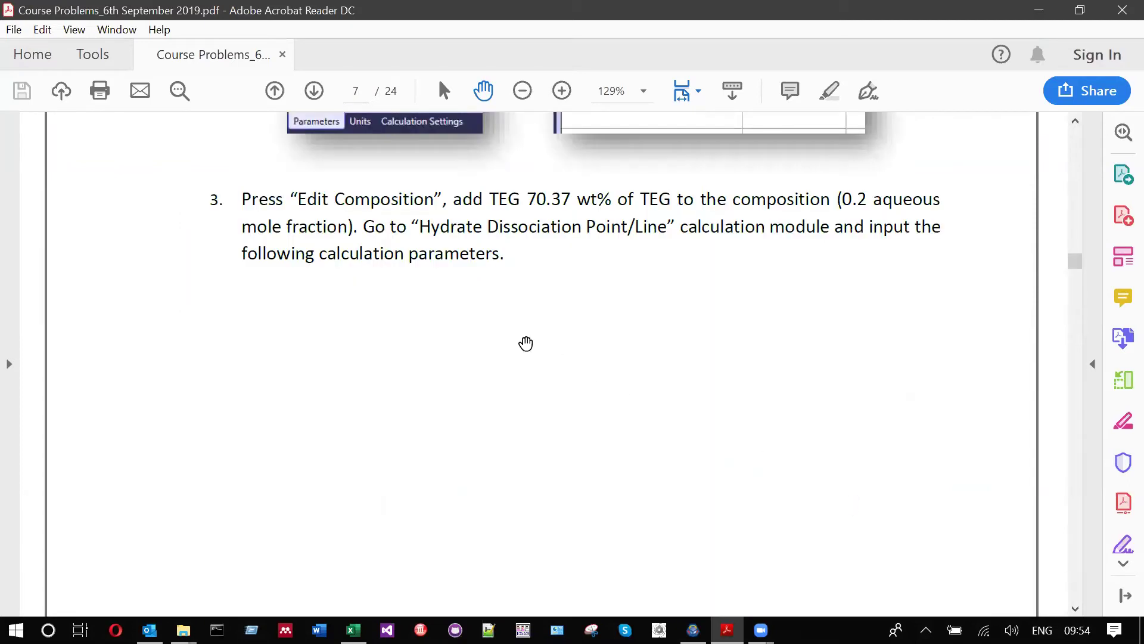
{"action": "scroll", "coordinate": [544, 332], "scroll_direction": "up", "scroll_amount": 2}
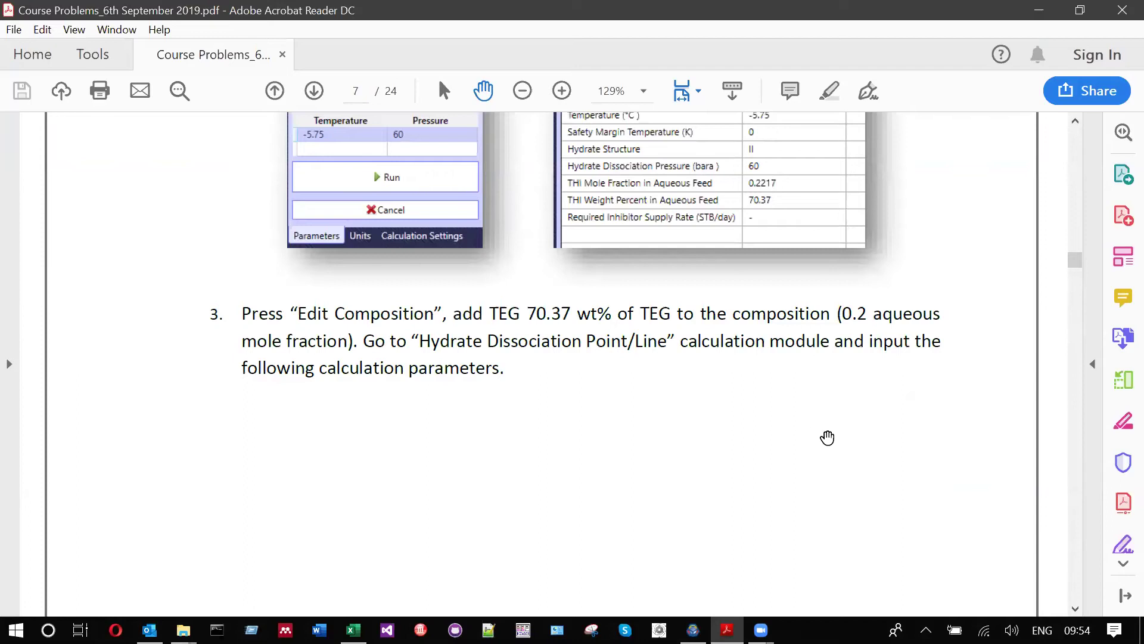
{"action": "scroll", "coordinate": [828, 443], "scroll_direction": "down", "scroll_amount": 10}
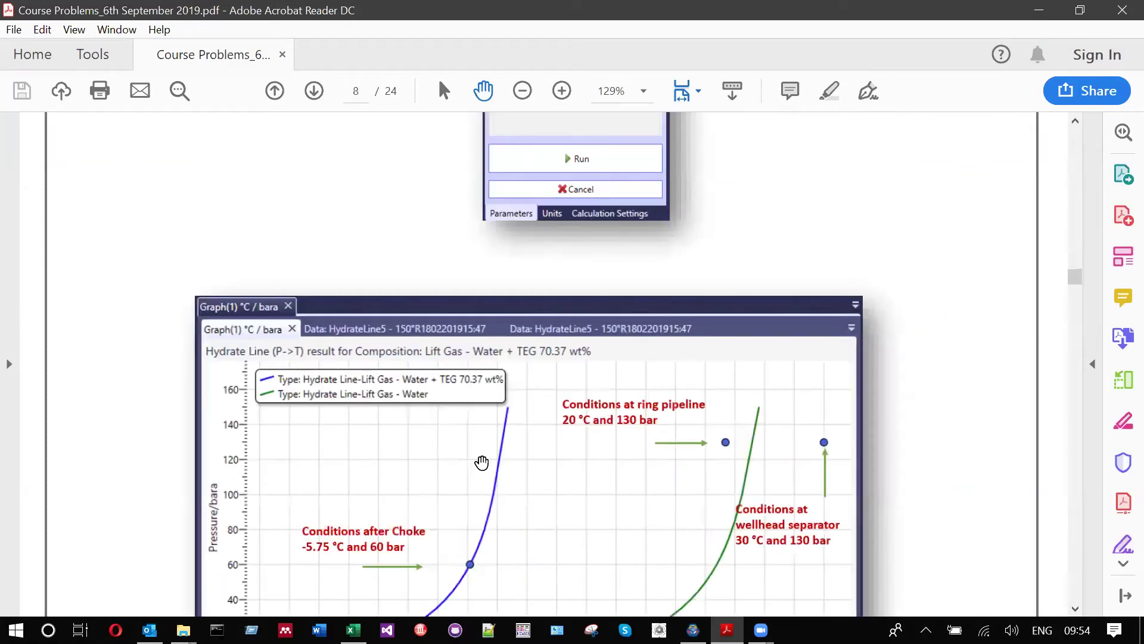
{"action": "scroll", "coordinate": [329, 539], "scroll_direction": "down", "scroll_amount": 4}
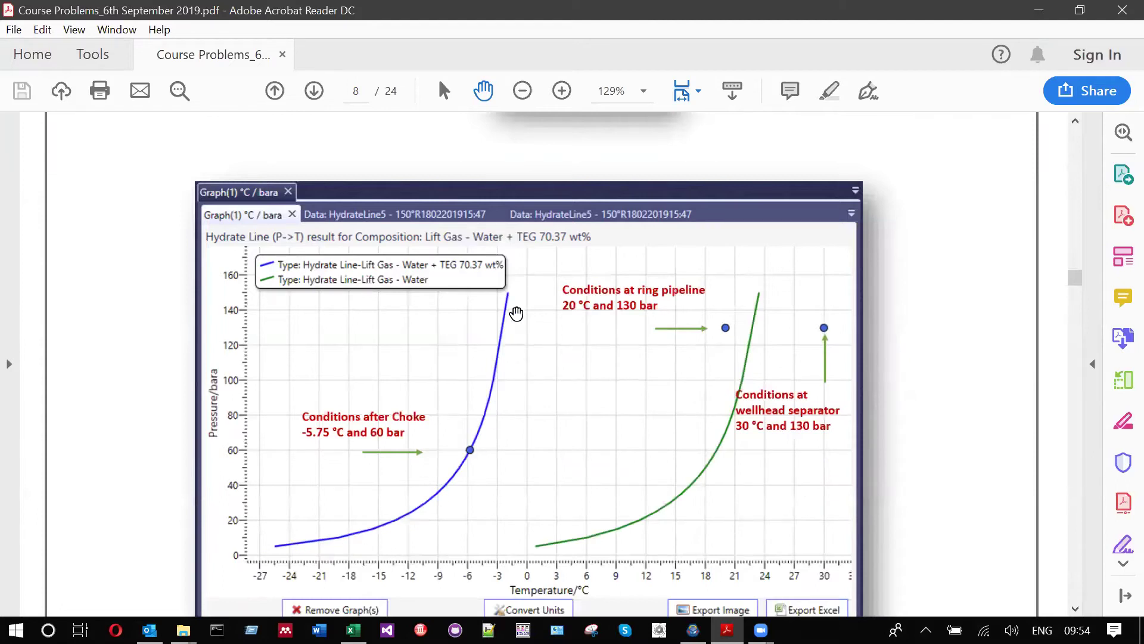
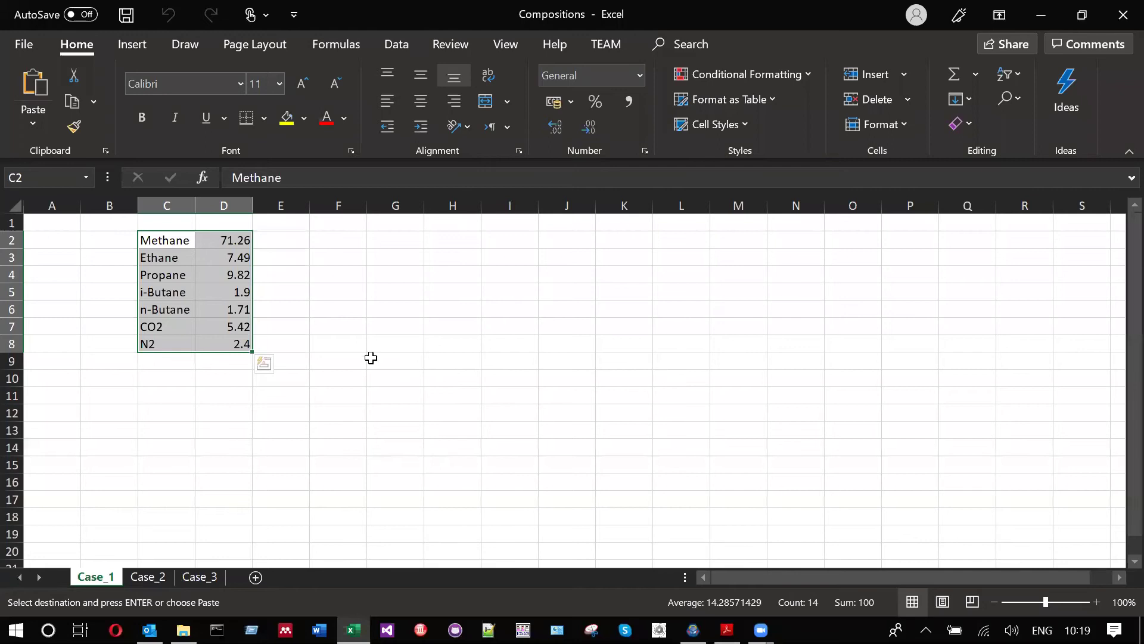
Copy the Methane to SCN10 composition from the Case_2 sheet of the Excel workbook Compositions into a new HydraFLASH fluid
{"action": "key", "text": "ctrl+Page_Down"}
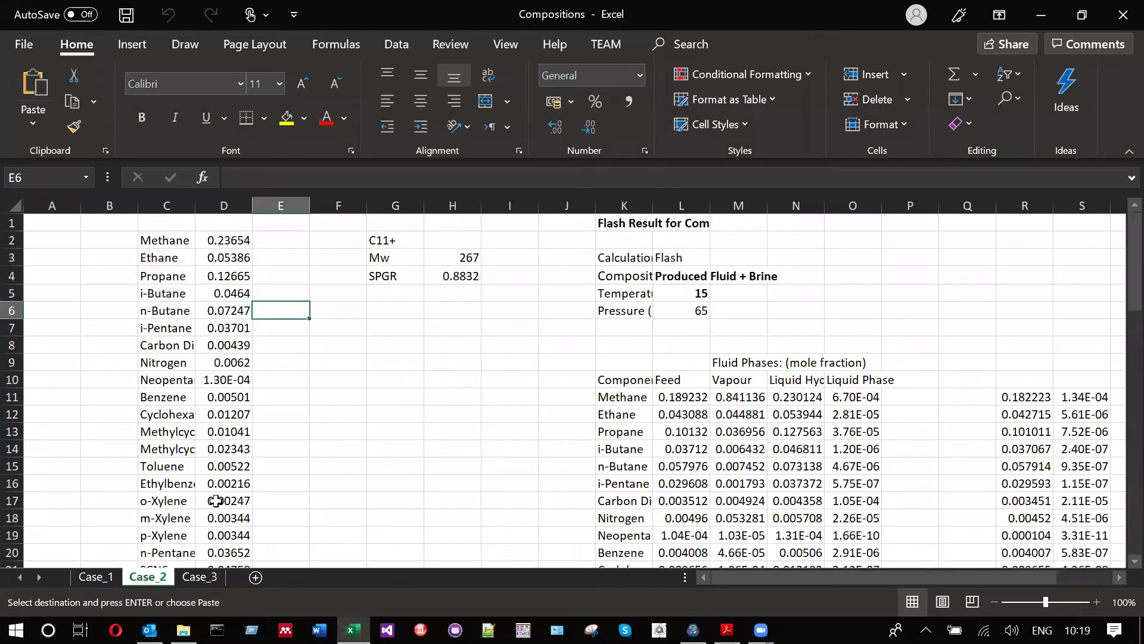
{"action": "left_click_drag", "start_coordinate": [167, 240], "coordinate": [296, 498]}
{"action": "scroll", "coordinate": [296, 498], "scroll_direction": "down", "scroll_amount": 3}
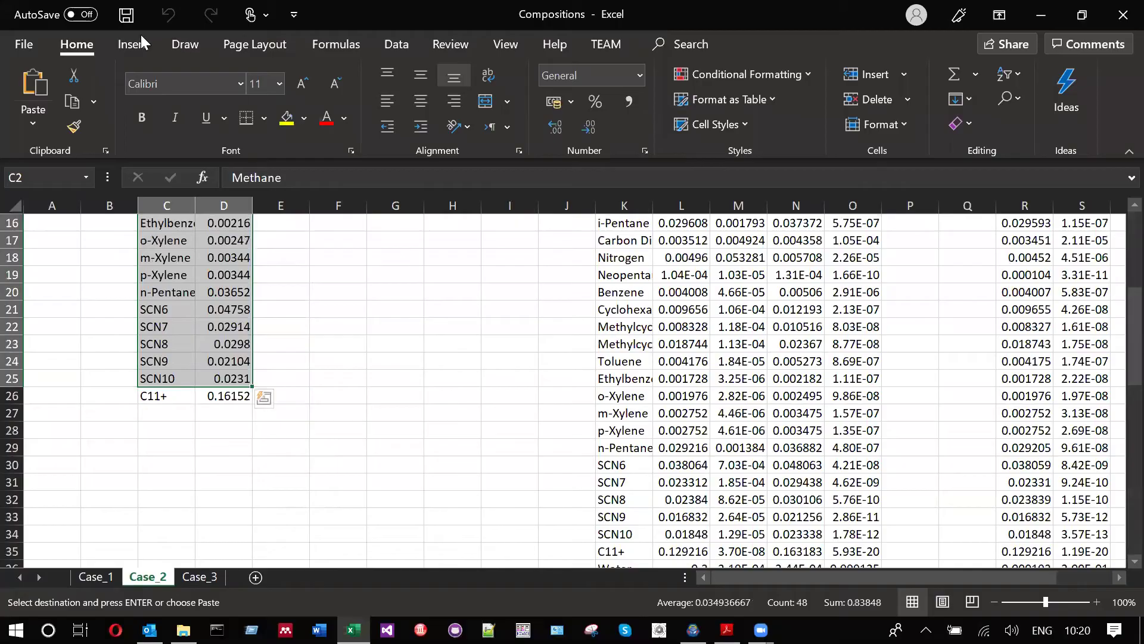
{"action": "key", "text": "alt+Tab"}
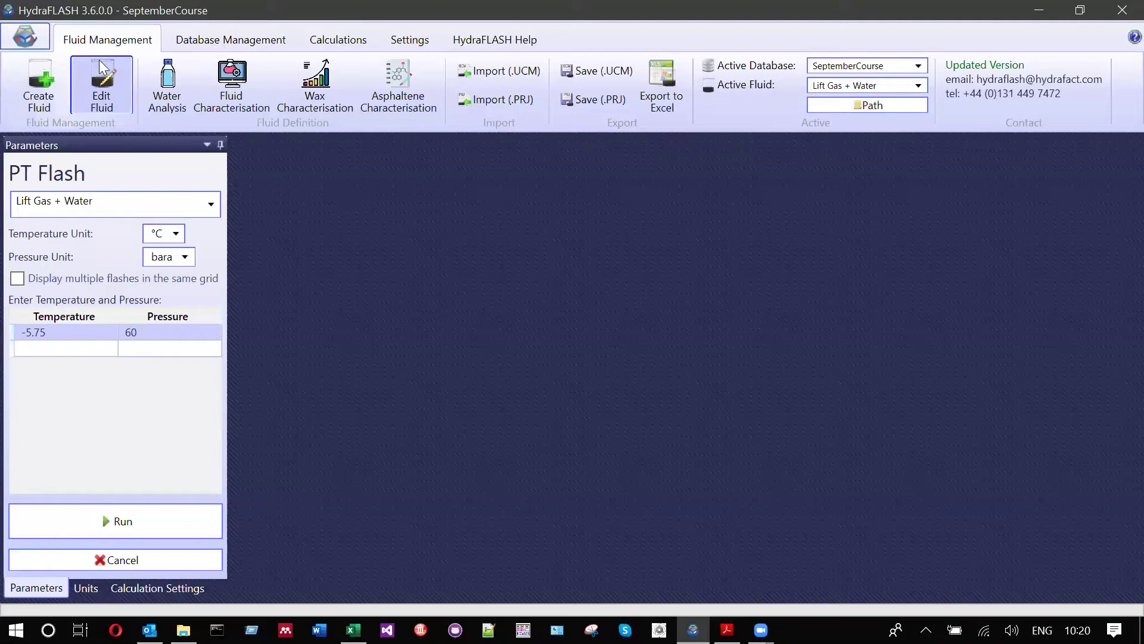
{"action": "left_click", "coordinate": [61, 78]}
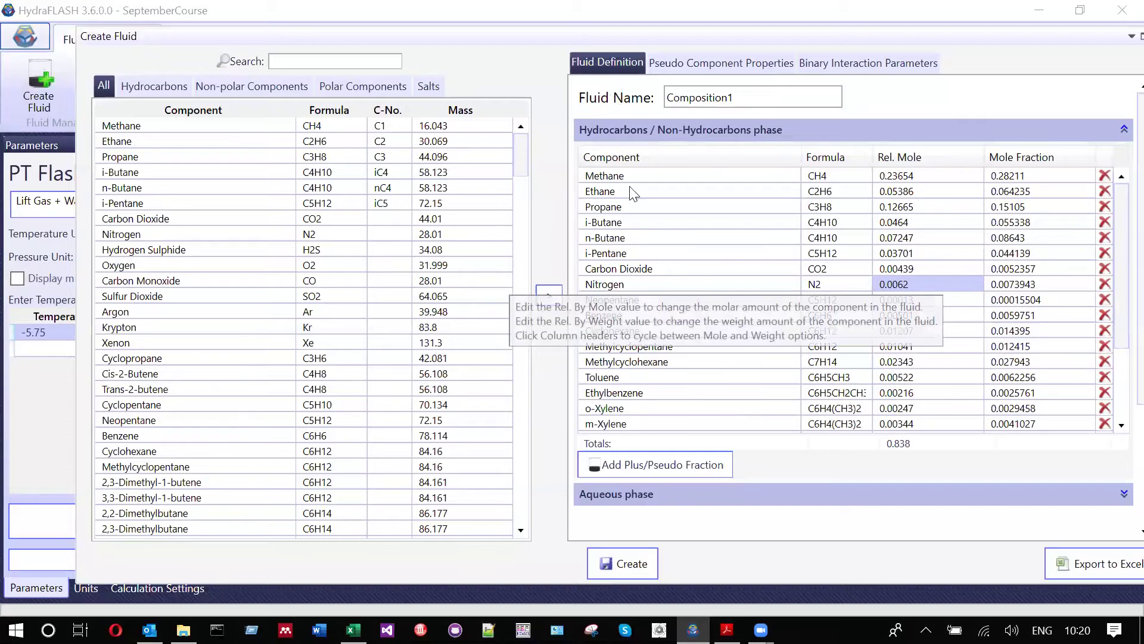
Consult the composition table and solution steps in the course PDF, and name the new HydraFLASH fluid Produced Fluid
{"action": "key", "text": "alt+Tab"}
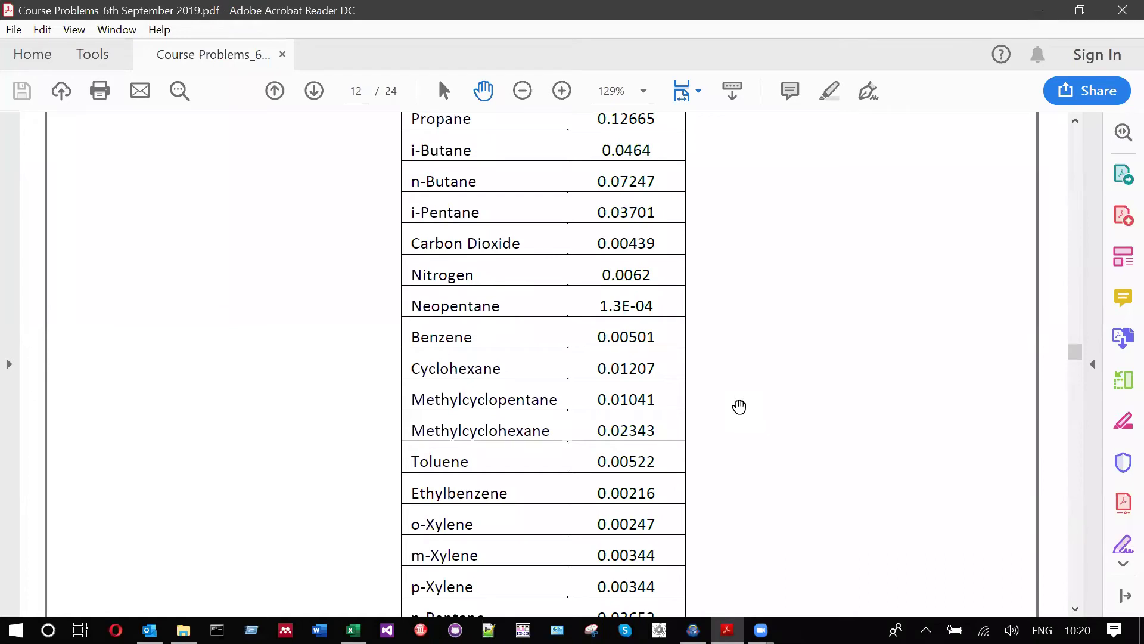
{"action": "scroll", "coordinate": [738, 406], "scroll_direction": "up", "scroll_amount": 8}
{"action": "scroll", "coordinate": [739, 407], "scroll_direction": "down", "scroll_amount": 8}
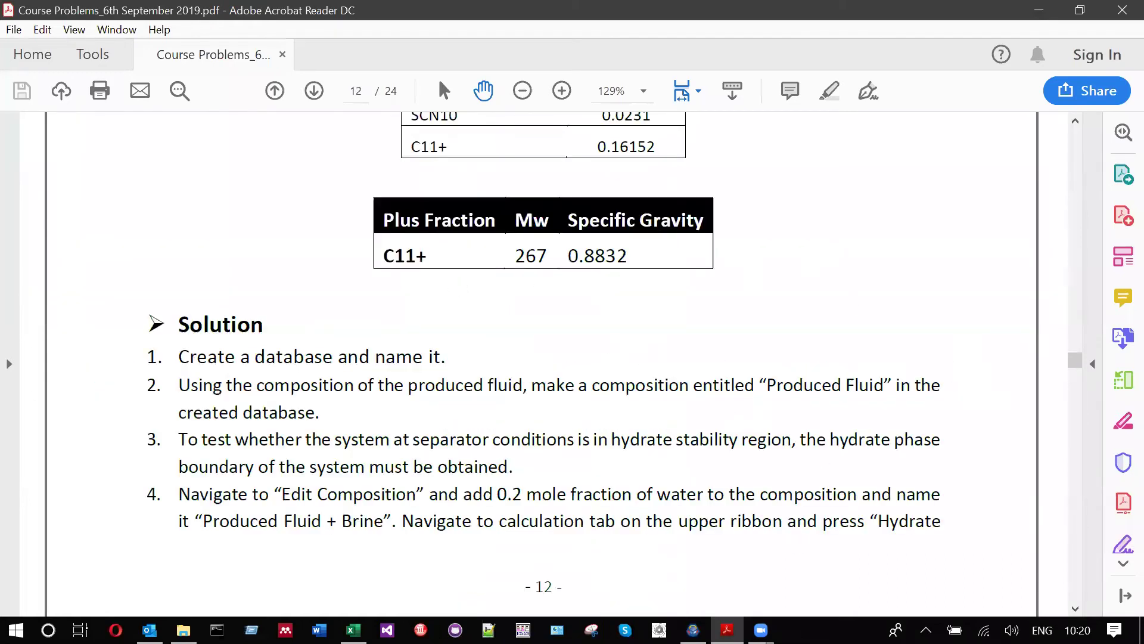
{"action": "key", "text": "alt+Tab"}
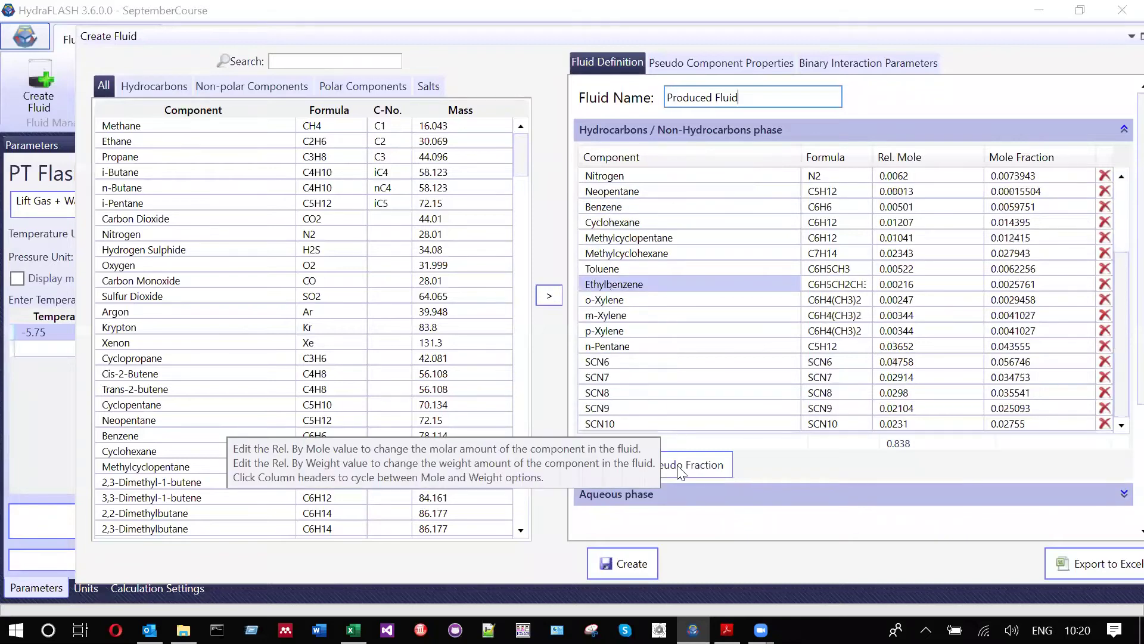
Define a plus fraction named C11+ for Produced Fluid with starting carbon number 11
{"action": "left_click", "coordinate": [679, 465]}
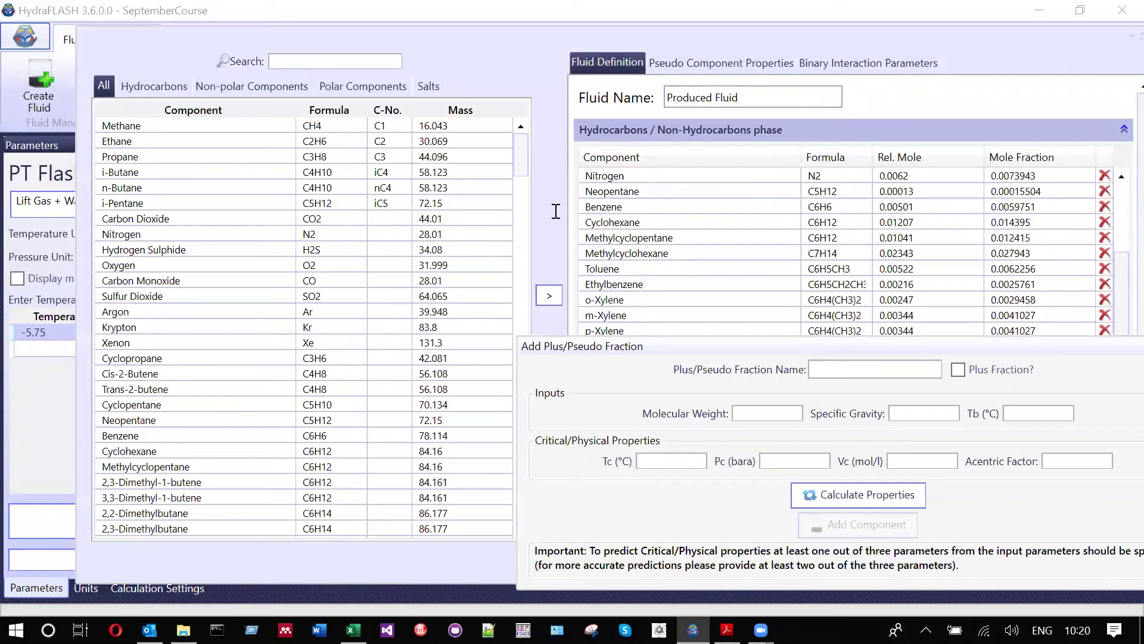
{"action": "type", "text": "C11+"}
{"action": "left_click", "coordinate": [636, 203]}
{"action": "left_click", "coordinate": [760, 204]}
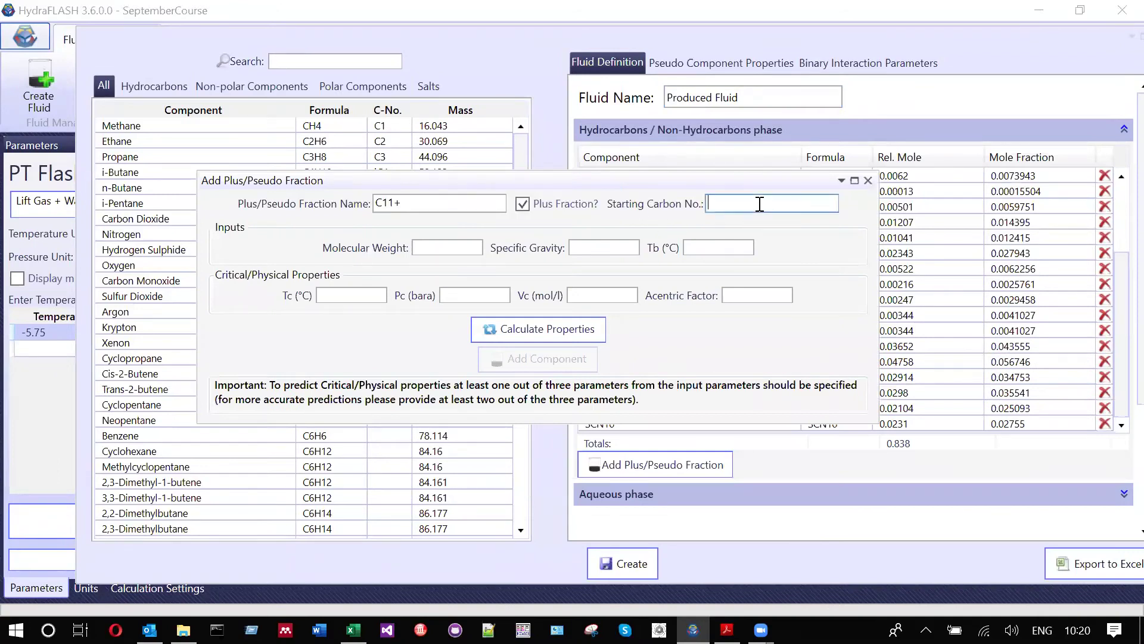
{"action": "type", "text": "11"}
{"action": "left_click", "coordinate": [480, 247]}
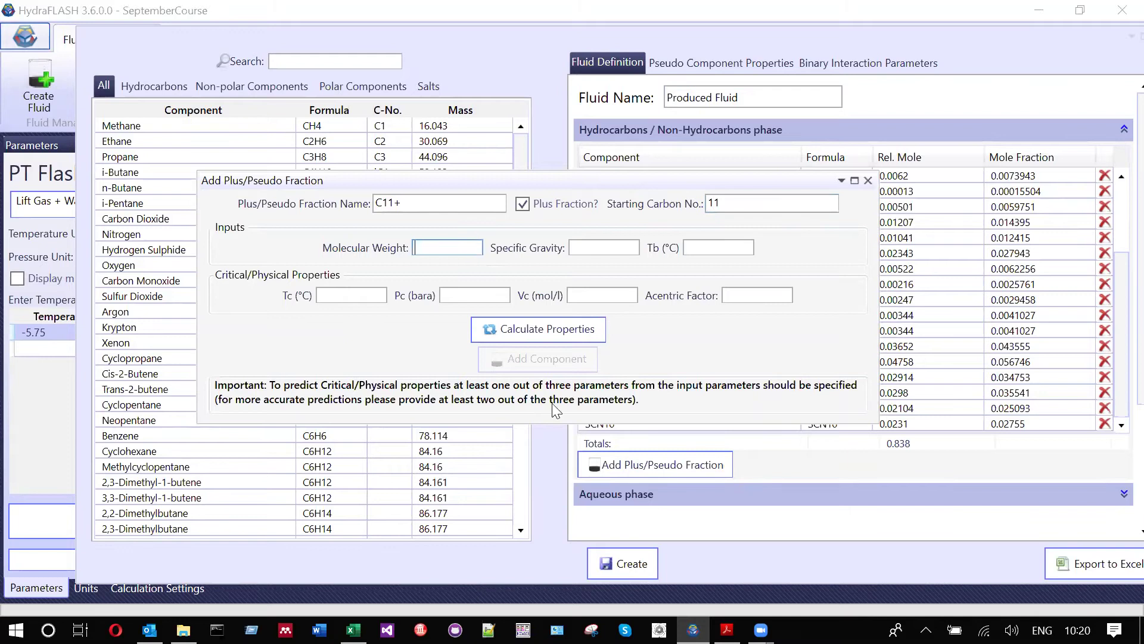
Consult the plus fraction table in the course PDF, set the C11+ molecular weight to 267 with its specific gravity, and add the component
{"action": "left_click", "coordinate": [727, 630]}
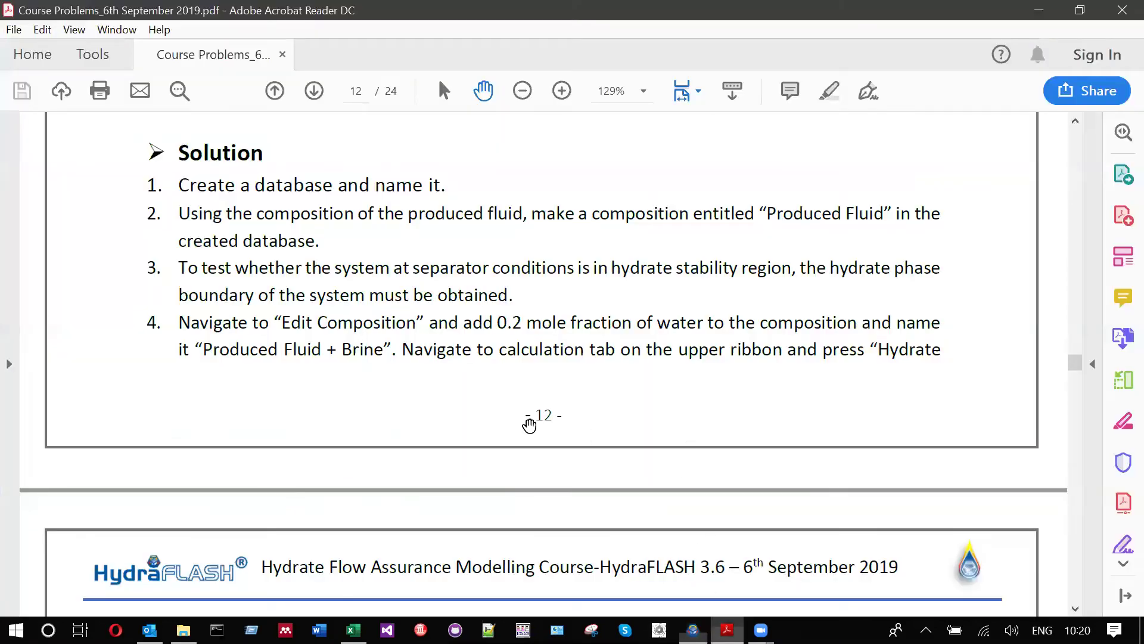
{"action": "scroll", "coordinate": [531, 424], "scroll_direction": "up", "scroll_amount": 5}
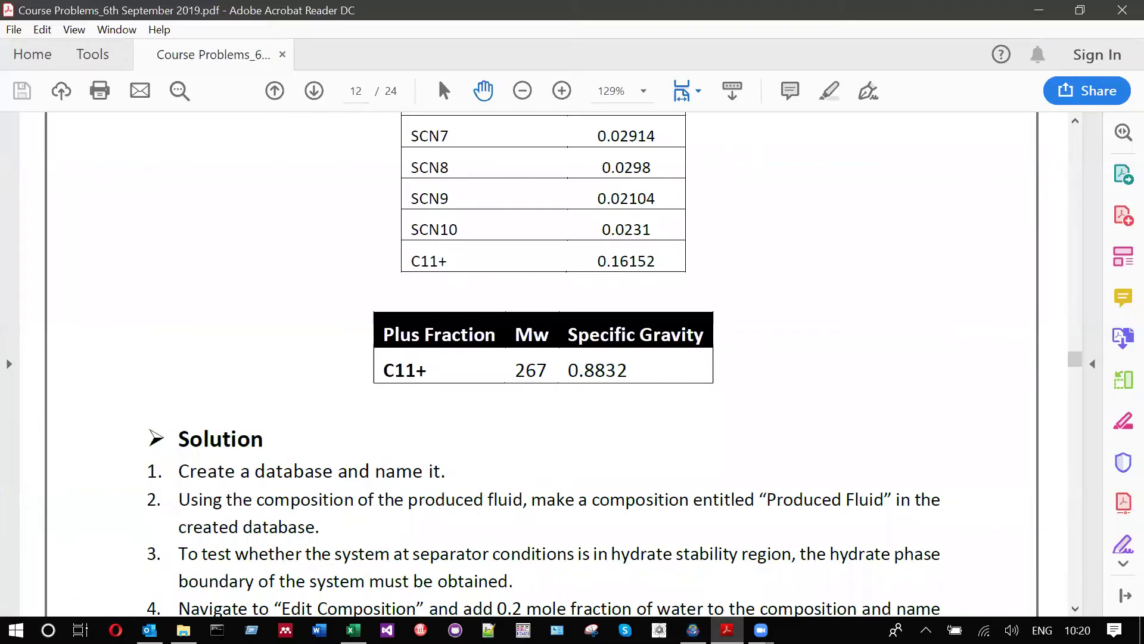
{"action": "key", "text": "alt+Tab"}
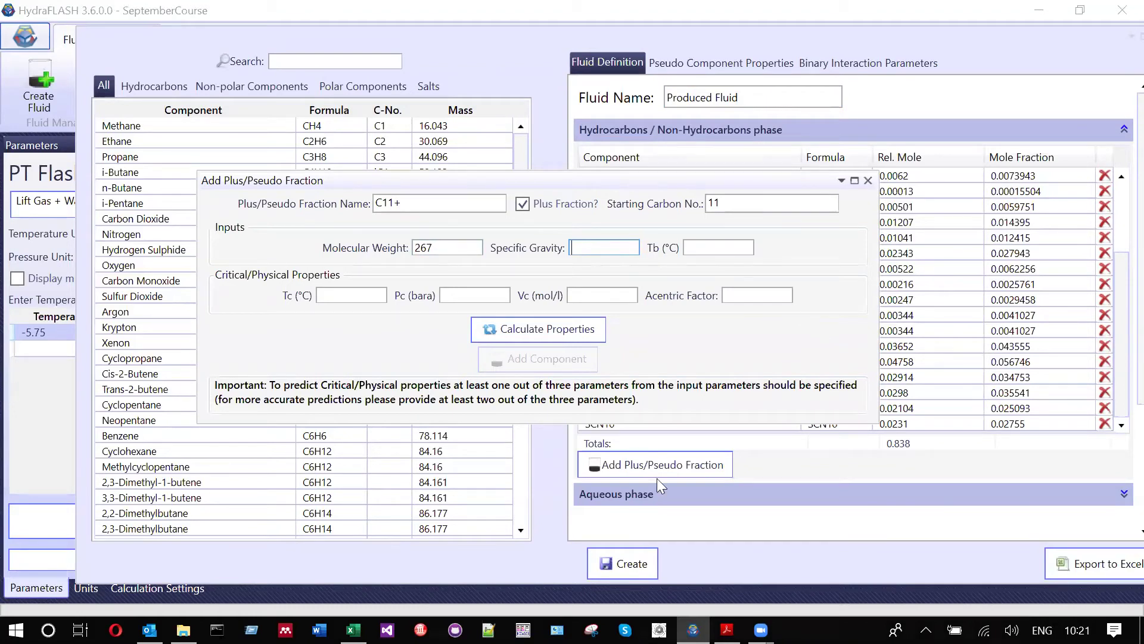
{"action": "left_click", "coordinate": [563, 359]}
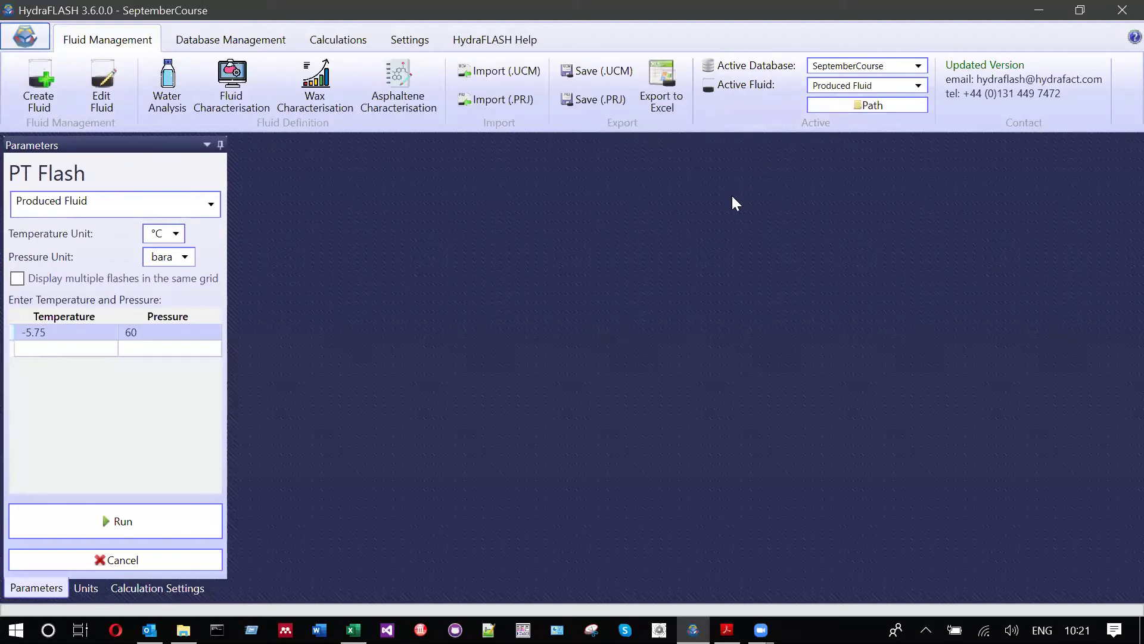
Switch the PT Flash fluid to Lift Gas and return it to Produced Fluid
{"action": "left_click", "coordinate": [133, 203]}
{"action": "left_click", "coordinate": [107, 334]}
{"action": "left_click", "coordinate": [133, 204]}
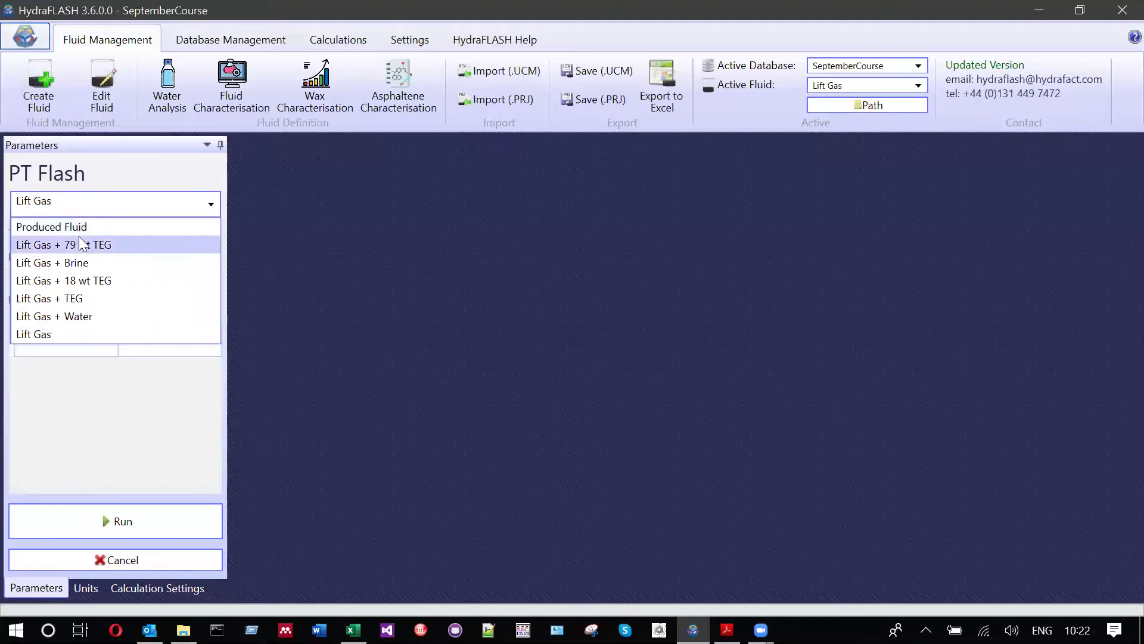
{"action": "left_click", "coordinate": [83, 229]}
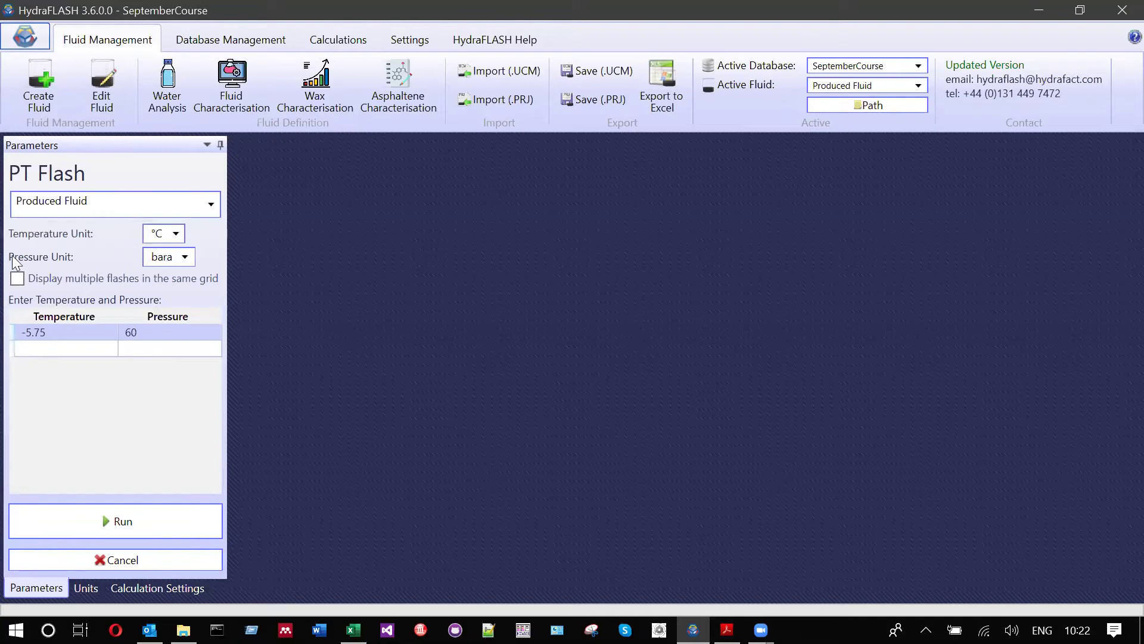
Open the Bubble Pressure calculation, switch to PT Flash and select Produced Fluid as its fluid
{"action": "left_click", "coordinate": [375, 41]}
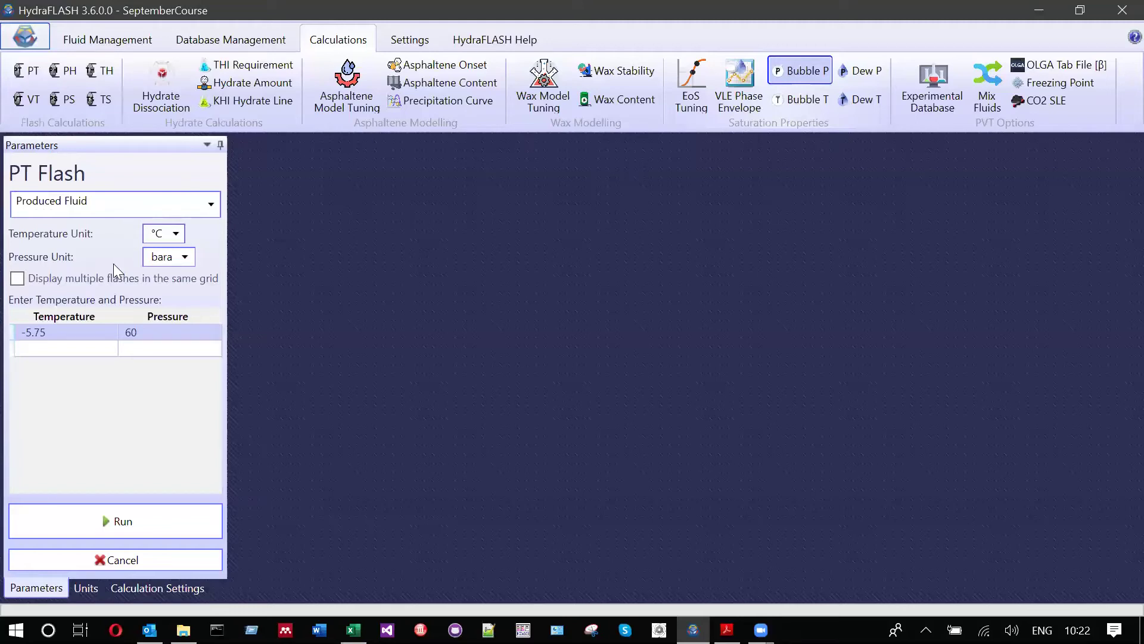
{"action": "left_click", "coordinate": [799, 70]}
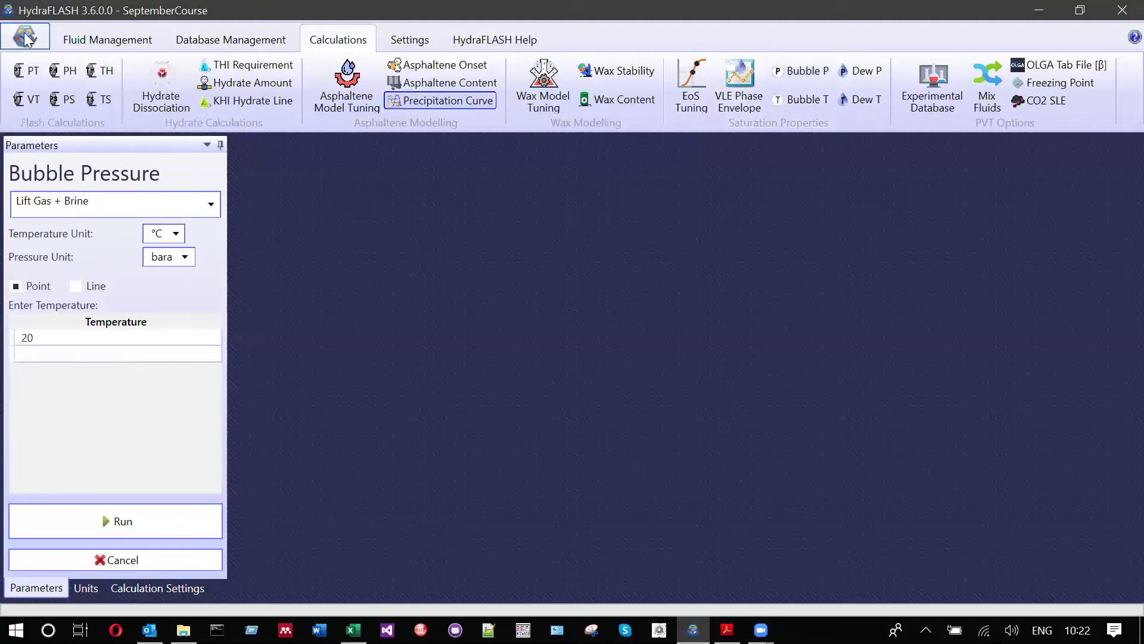
{"action": "left_click", "coordinate": [14, 75]}
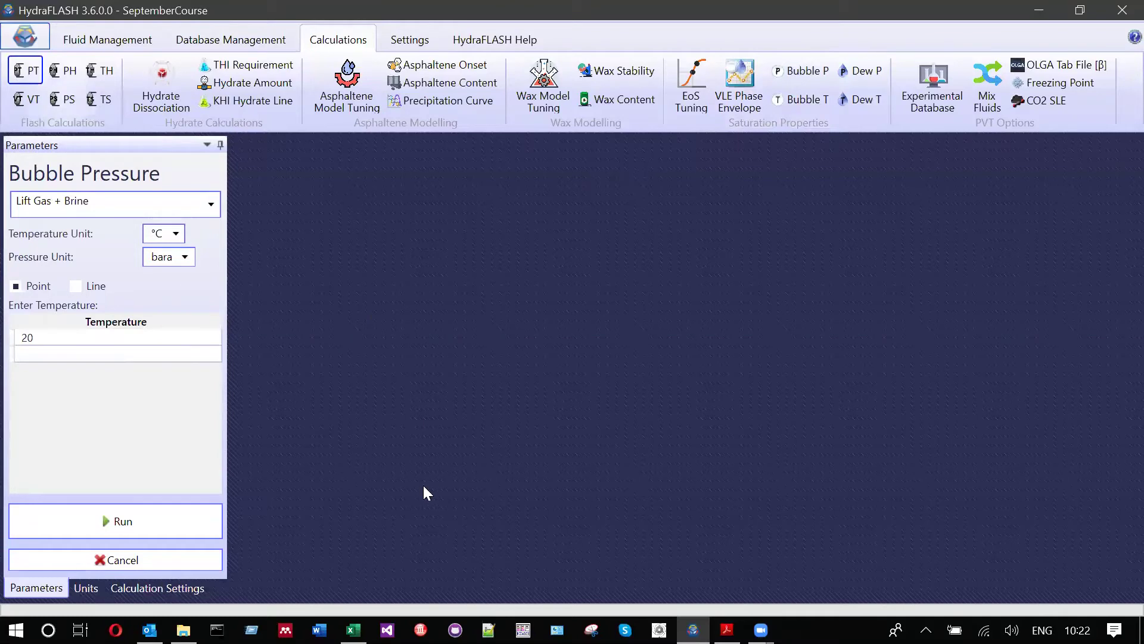
{"action": "left_click", "coordinate": [113, 213]}
{"action": "left_click", "coordinate": [132, 227]}
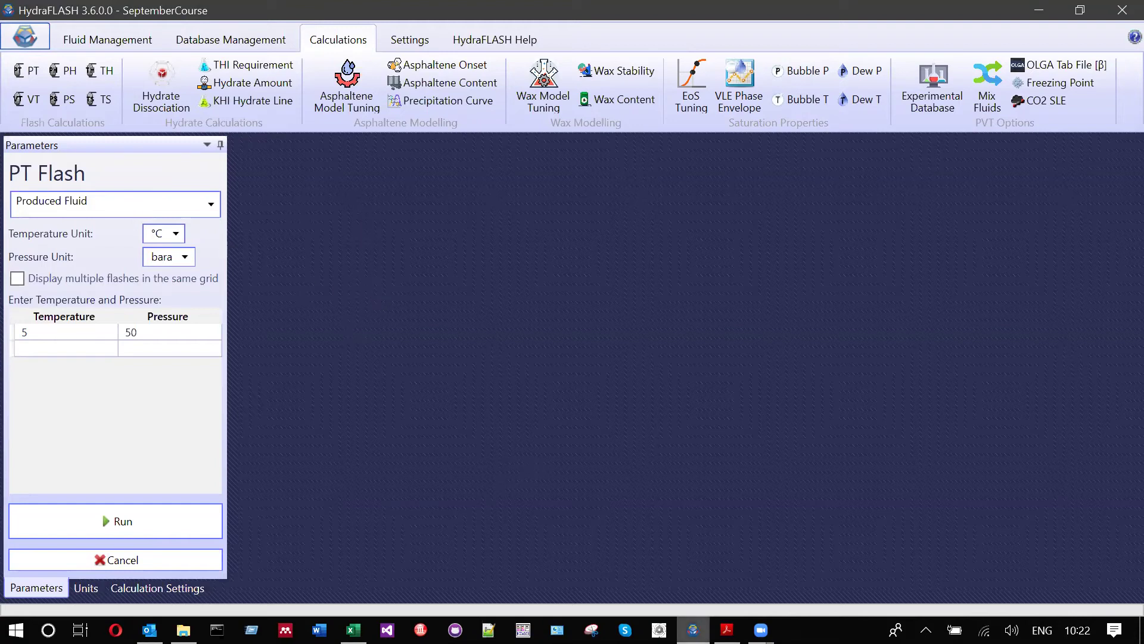
Edit Produced Fluid and add water and sodium chloride to its aqueous phase, with an aqueous fraction of 0.2
{"action": "left_click", "coordinate": [693, 630]}
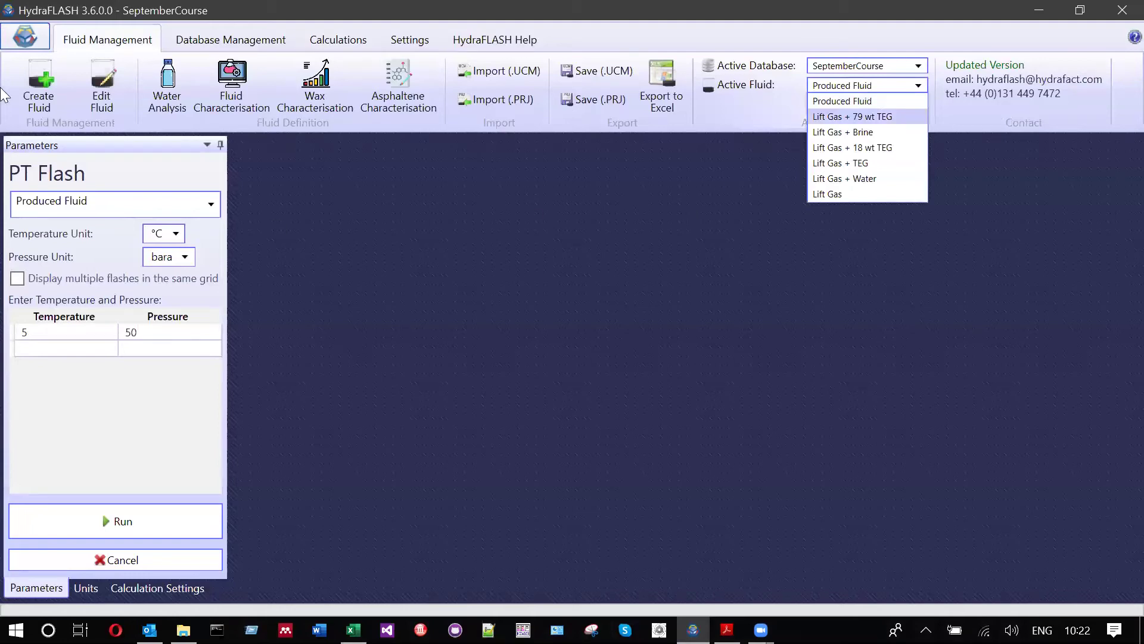
{"action": "left_click", "coordinate": [106, 83]}
{"action": "left_click", "coordinate": [106, 84]}
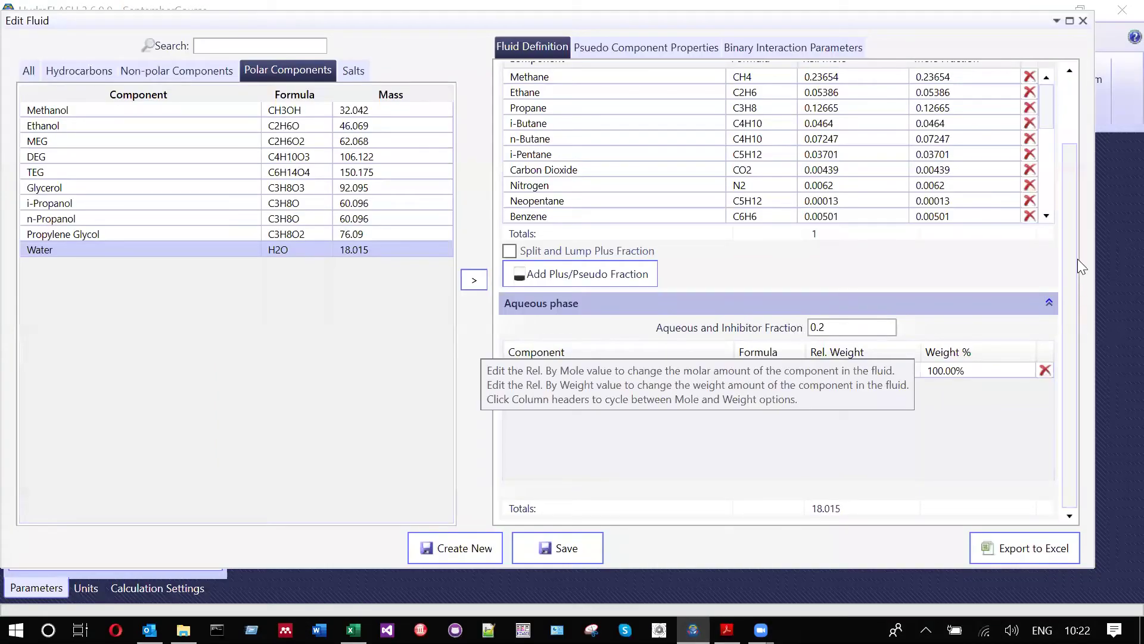
{"action": "scroll", "coordinate": [1077, 269], "scroll_direction": "up", "scroll_amount": 3}
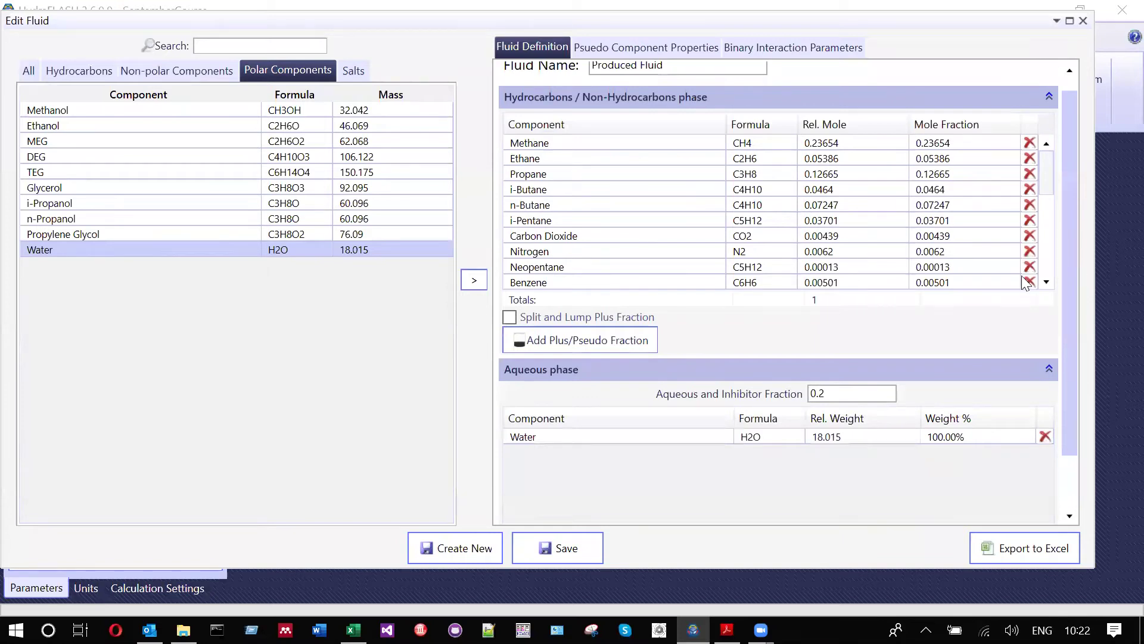
{"action": "left_click", "coordinate": [356, 71]}
{"action": "double_click", "coordinate": [115, 119]}
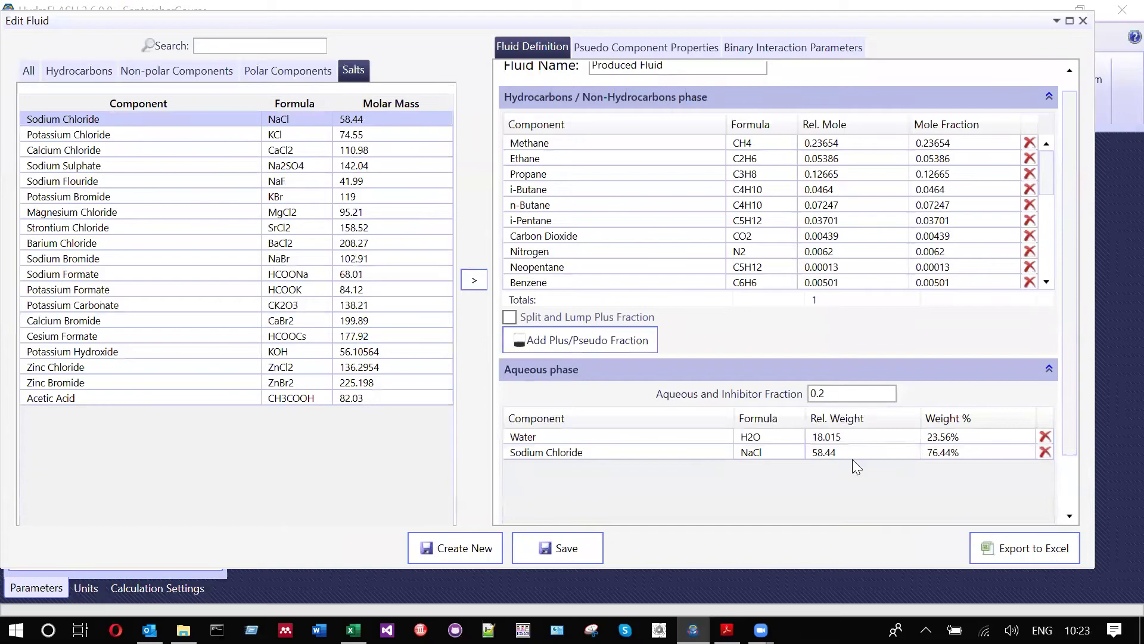
Check the brine salinity in the Case Study 2 text and set the relative weights to 88 for water and 12 for sodium chloride
{"action": "key", "text": "alt+Tab"}
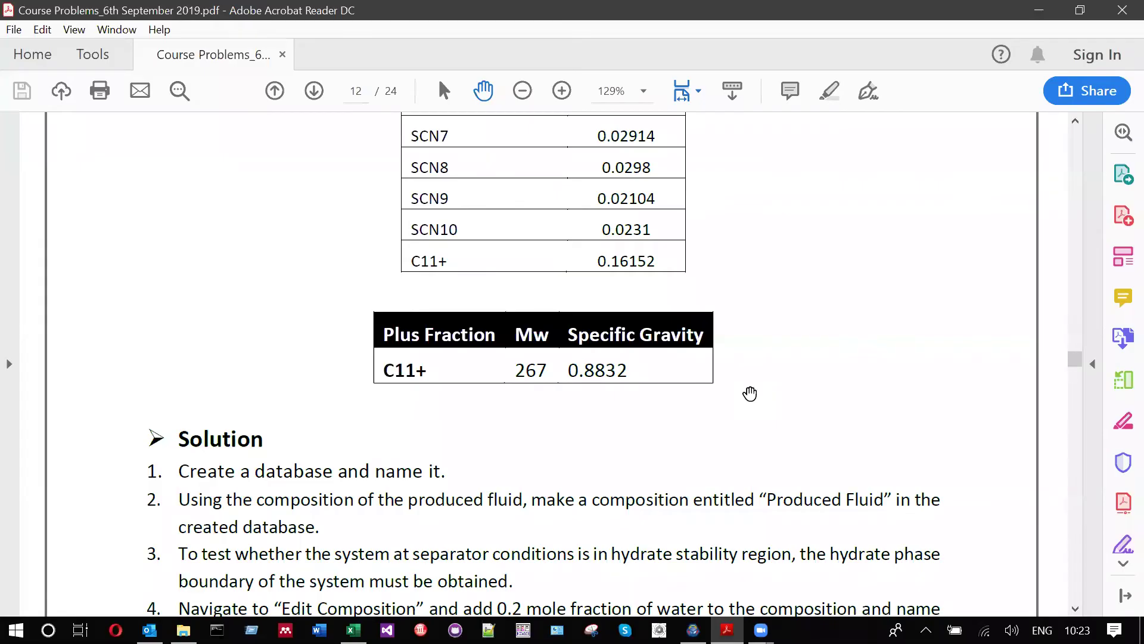
{"action": "key", "text": "Left"}
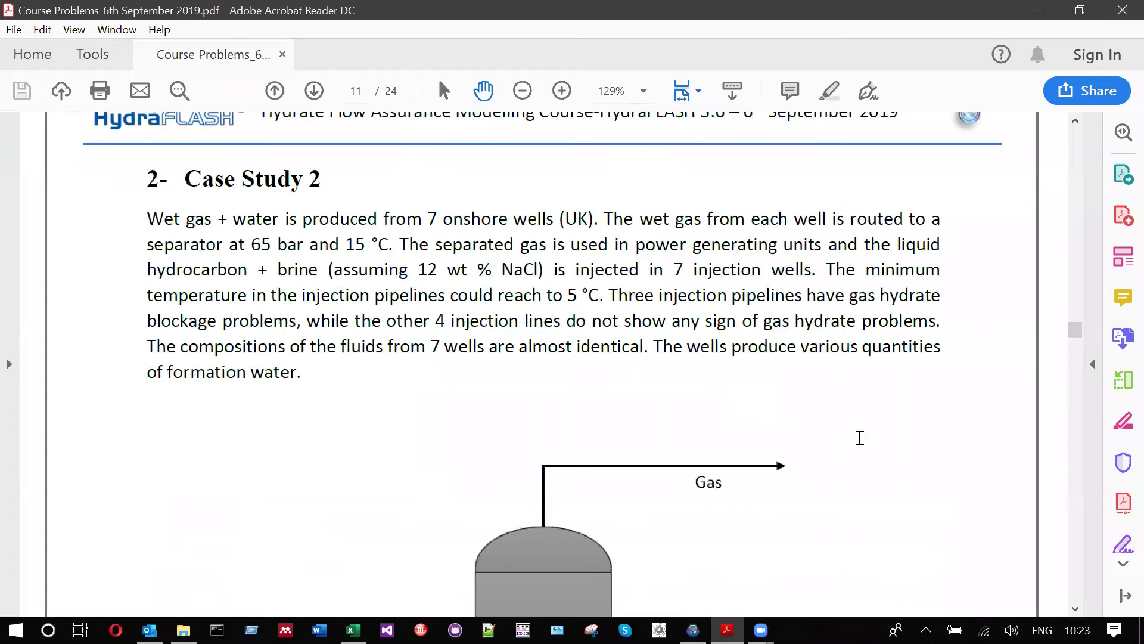
{"action": "key", "text": "alt+Tab"}
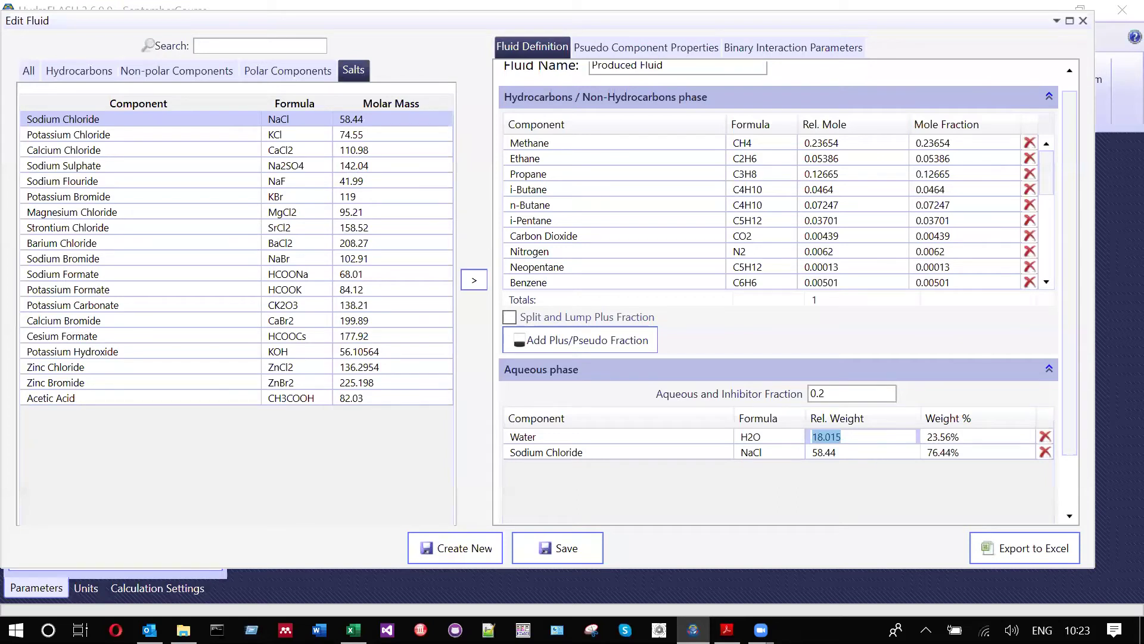
{"action": "type", "text": "88"}
{"action": "key", "text": "Return"}
{"action": "type", "text": "12"}
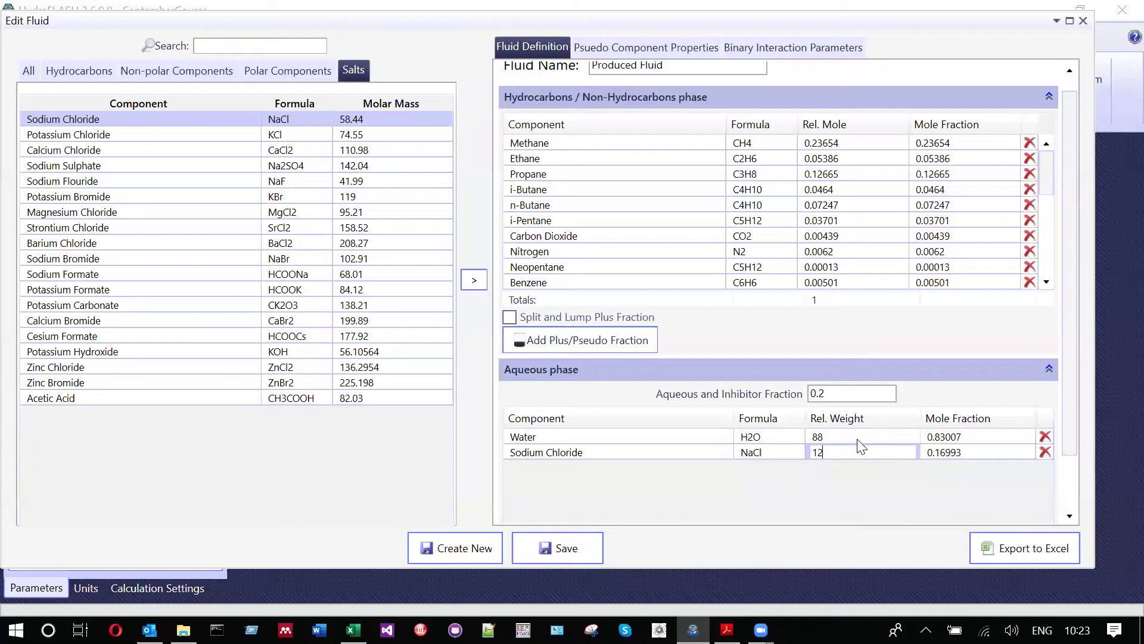
{"action": "key", "text": "Return"}
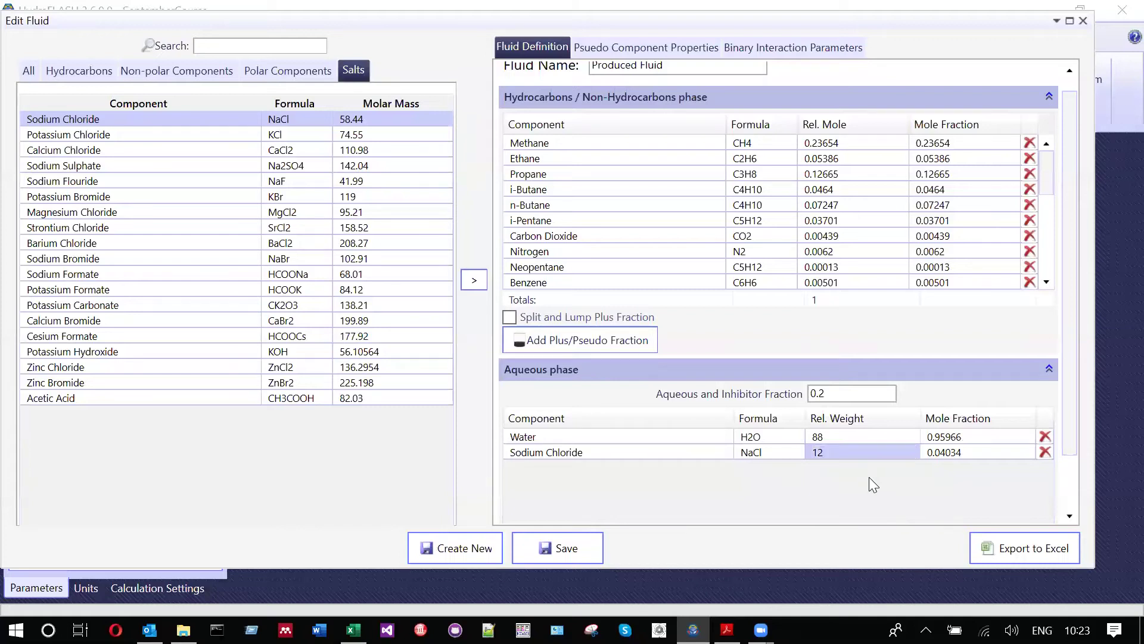
{"action": "left_click_drag", "start_coordinate": [864, 456], "coordinate": [858, 439]}
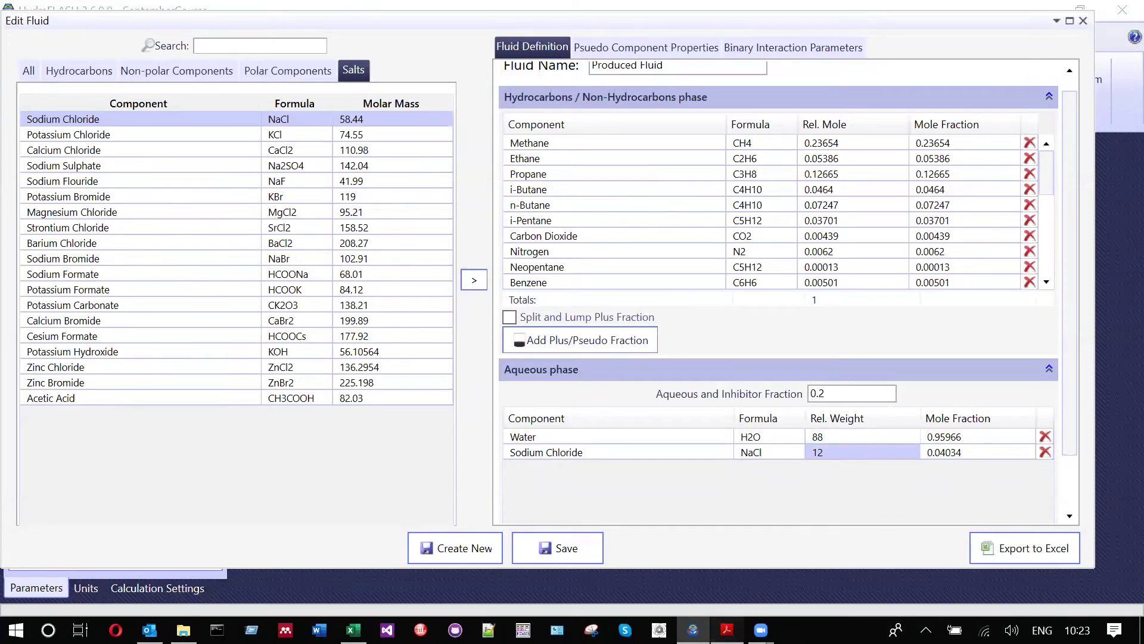
{"action": "left_click", "coordinate": [726, 630]}
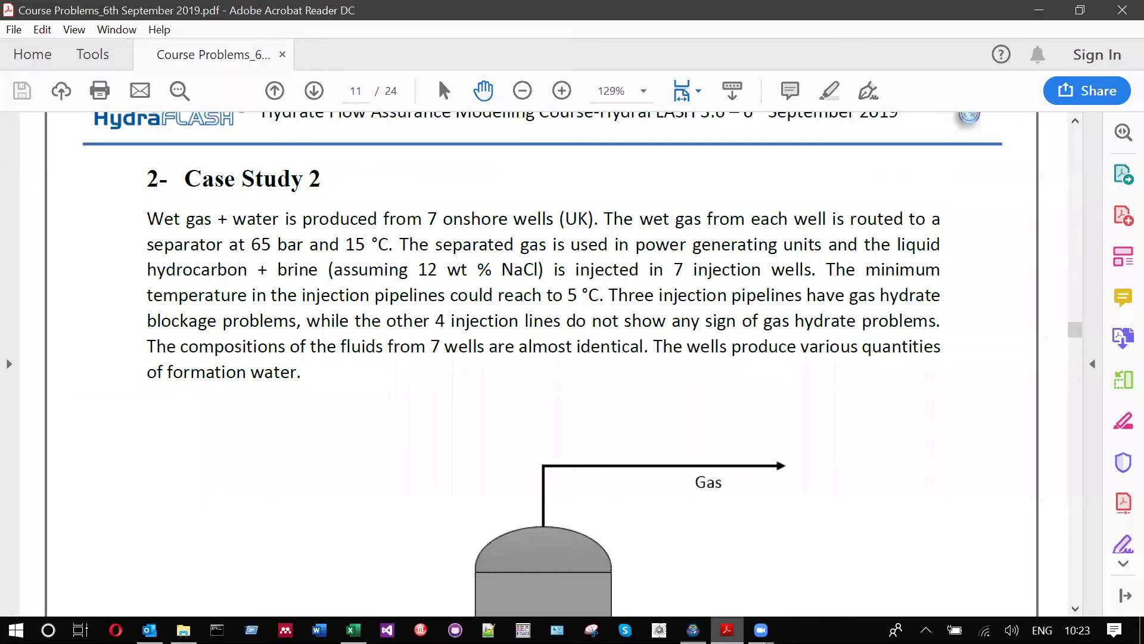
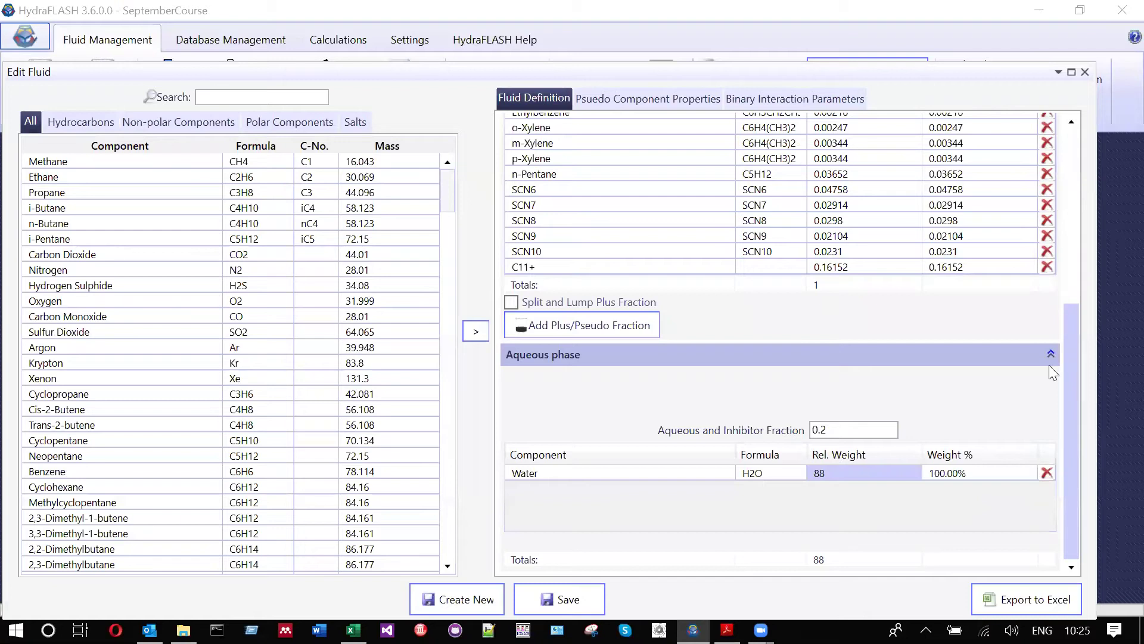
Calculate the hydrate line for Produced Fluid + Brine over 1 to 200 bara with an incremental step of 5 bar
{"action": "left_click", "coordinate": [353, 46]}
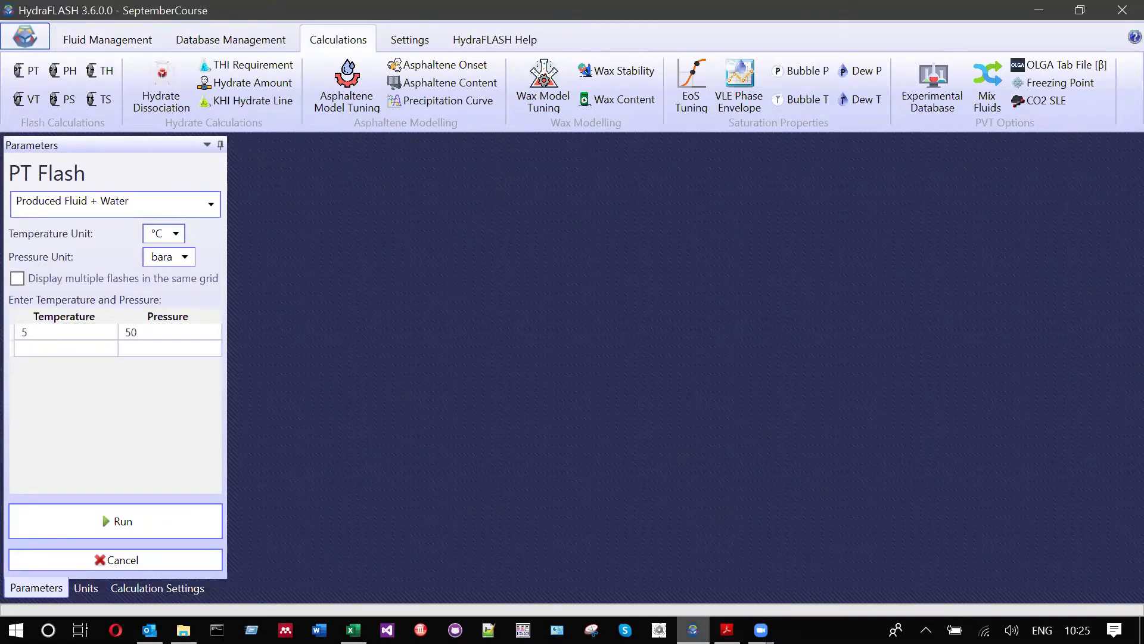
{"action": "left_click", "coordinate": [727, 630]}
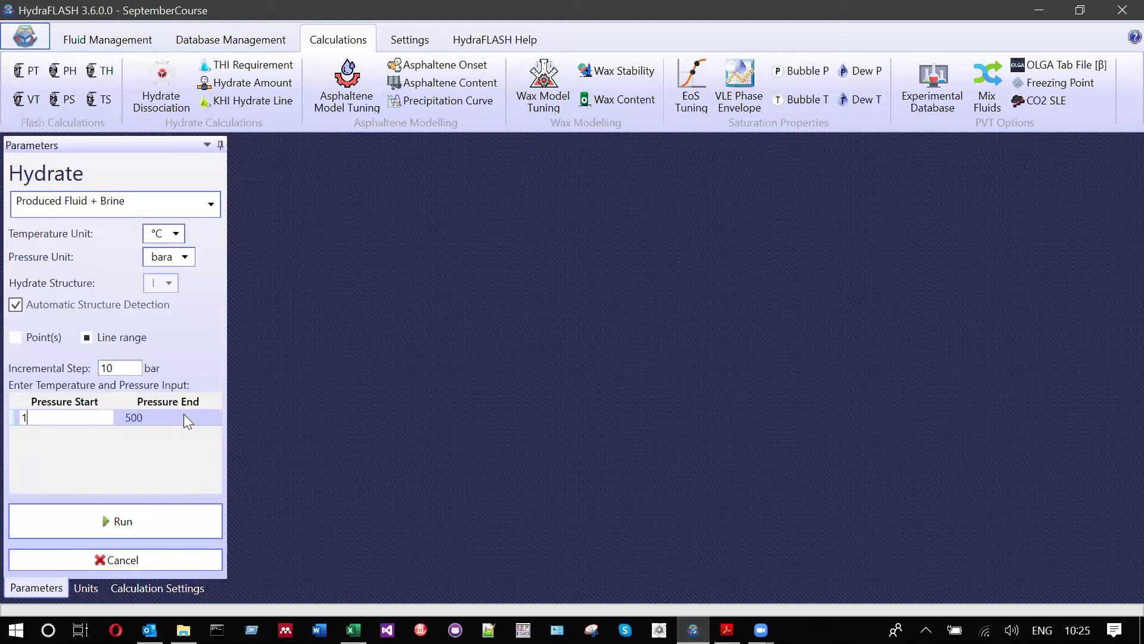
{"action": "left_click", "coordinate": [184, 414]}
{"action": "type", "text": "200"}
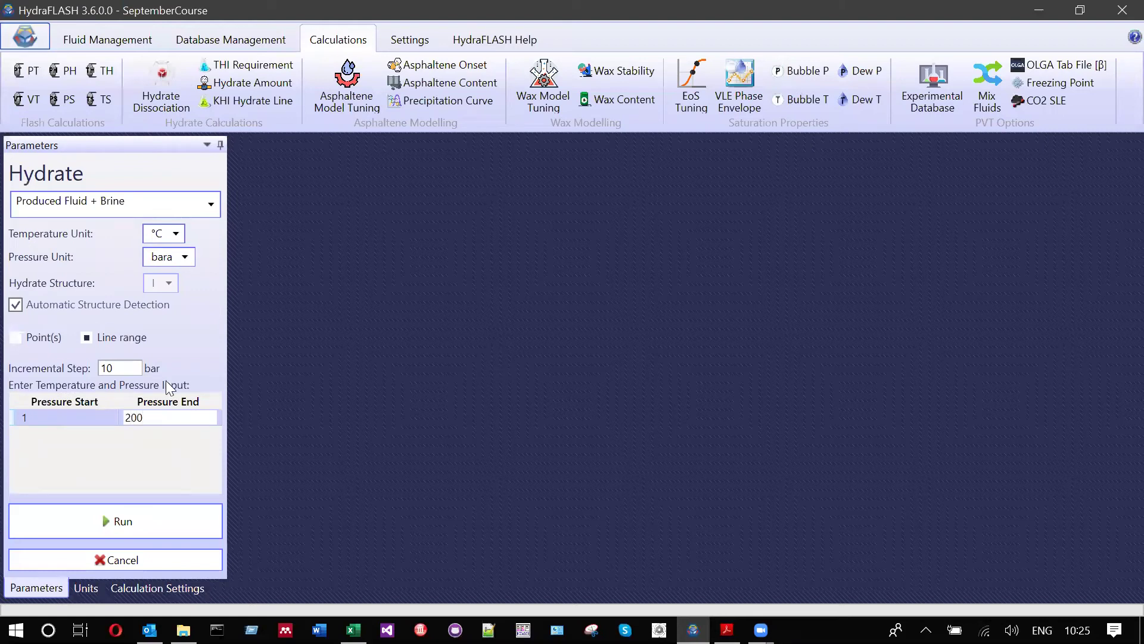
{"action": "left_click", "coordinate": [131, 367]}
{"action": "type", "text": "5"}
{"action": "left_click", "coordinate": [152, 528]}
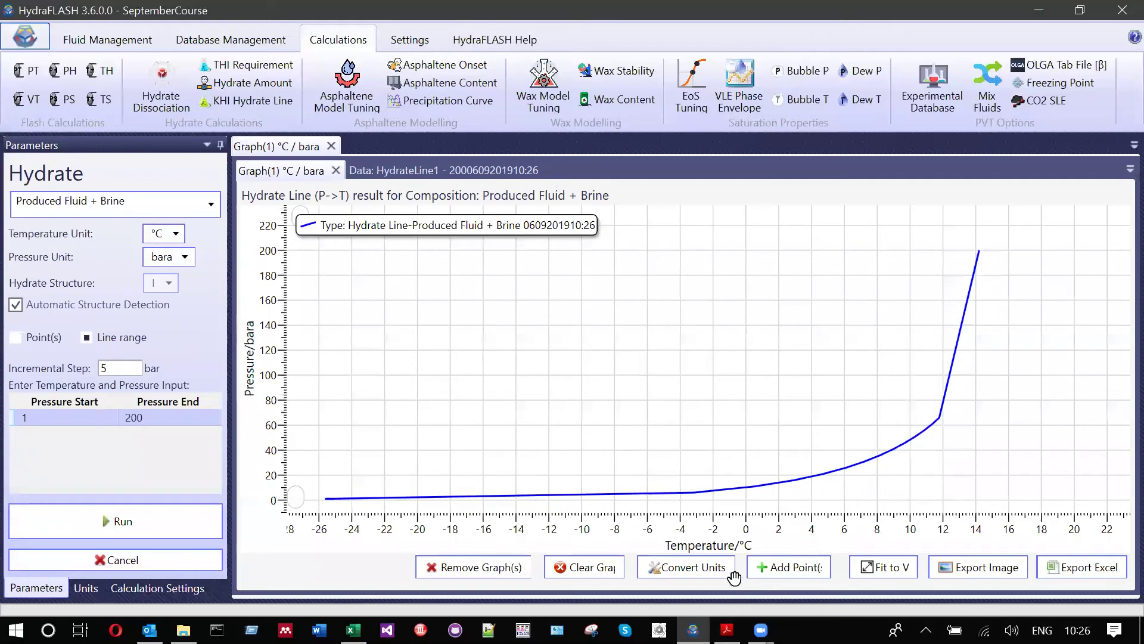
Look up the separator conditions in the course PDF and enter 15 °C for a new point on the hydrate graph
{"action": "key", "text": "alt+Tab"}
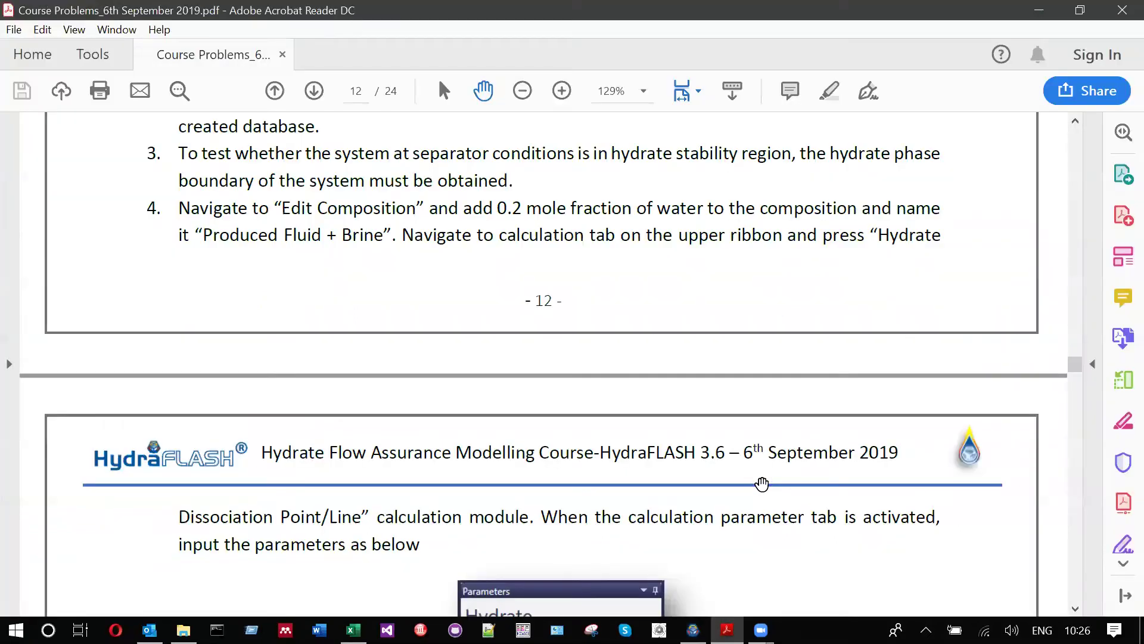
{"action": "scroll", "coordinate": [762, 484], "scroll_direction": "up", "scroll_amount": 10}
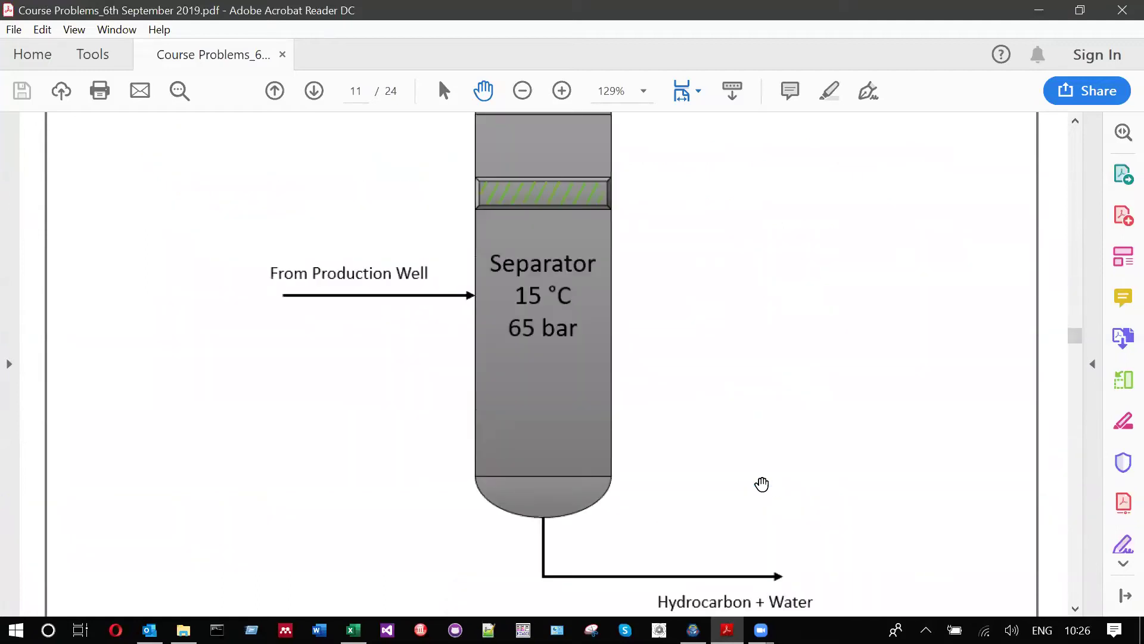
{"action": "key", "text": "alt+Tab"}
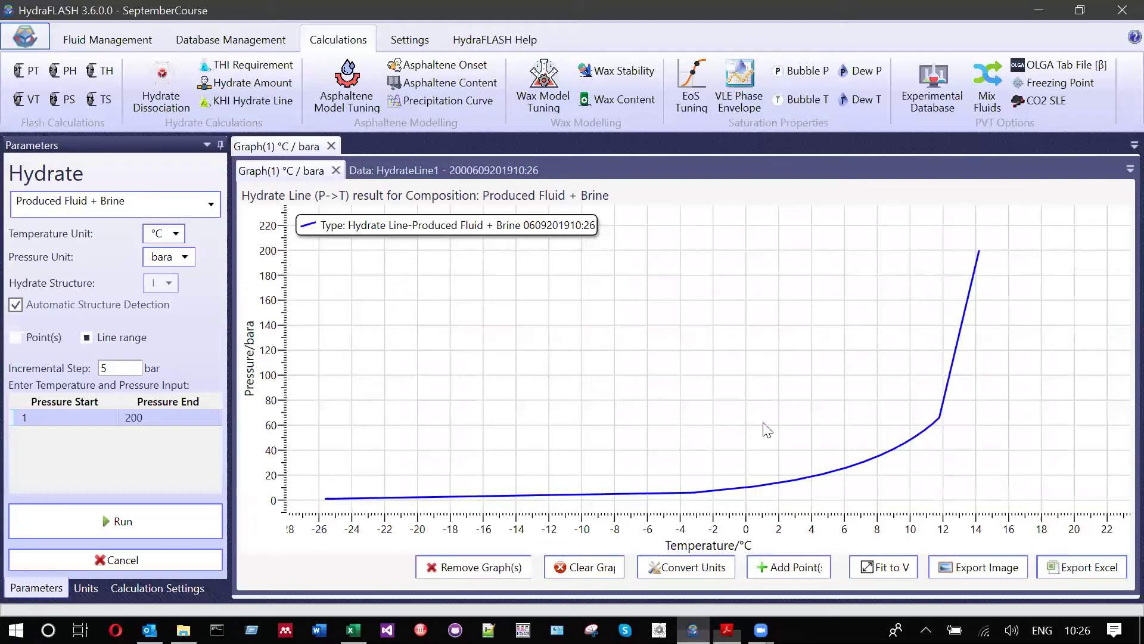
{"action": "left_click", "coordinate": [626, 341]}
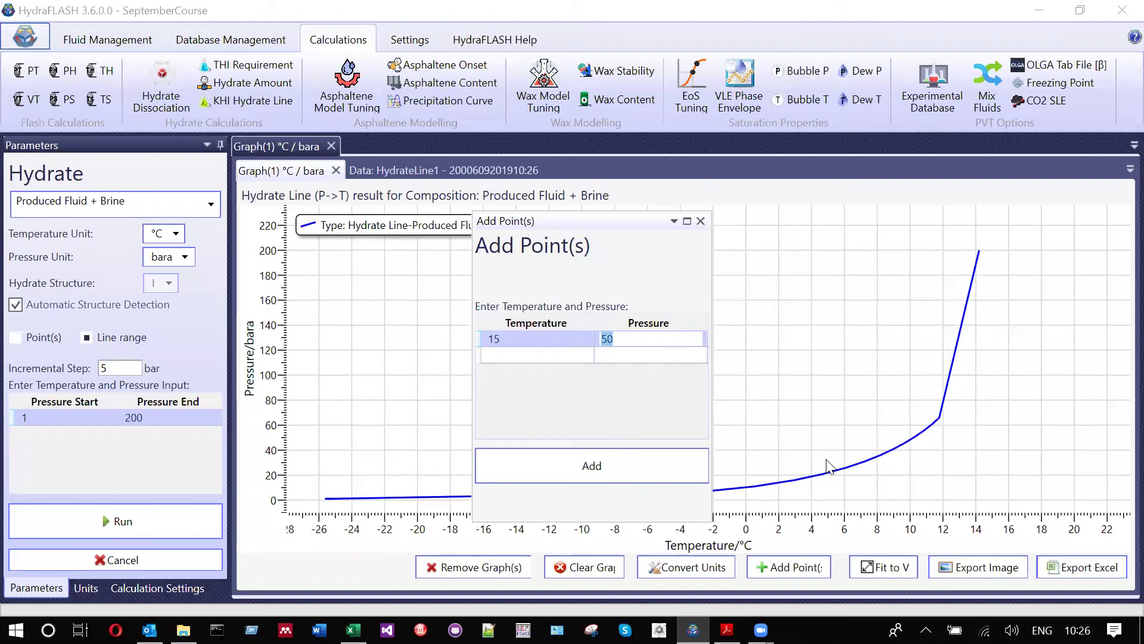
In the course PDF, examine the reference hydrate plot with the separator conditions and read solution step 5 on the liquid pipeline
{"action": "key", "text": "alt+Tab"}
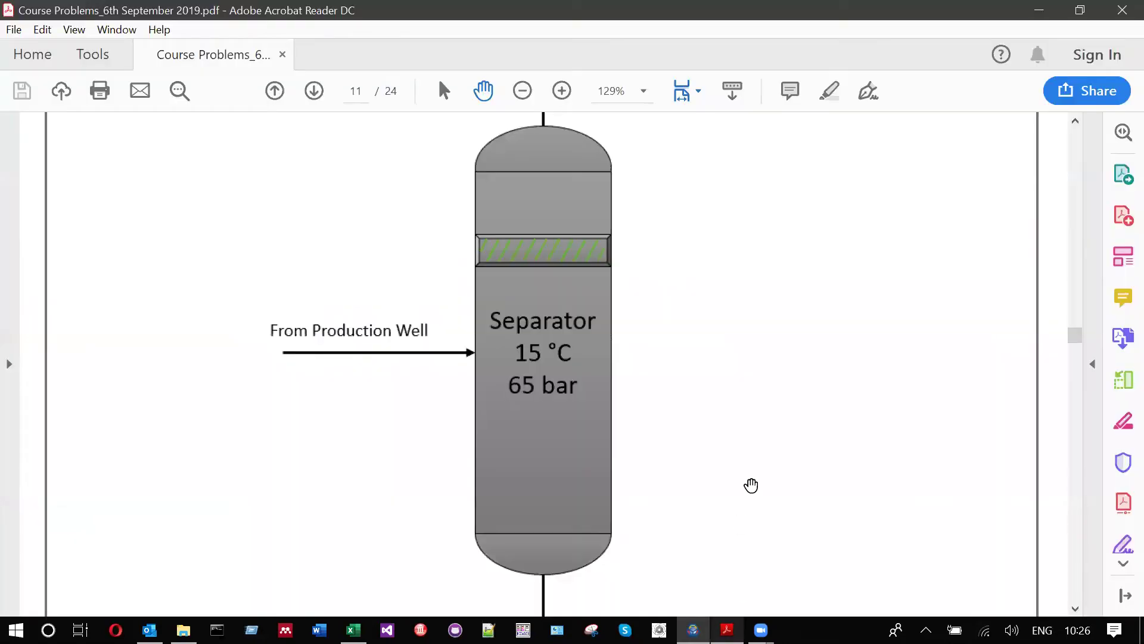
{"action": "scroll", "coordinate": [748, 494], "scroll_direction": "down", "scroll_amount": 10}
{"action": "scroll", "coordinate": [741, 512], "scroll_direction": "down", "scroll_amount": 10}
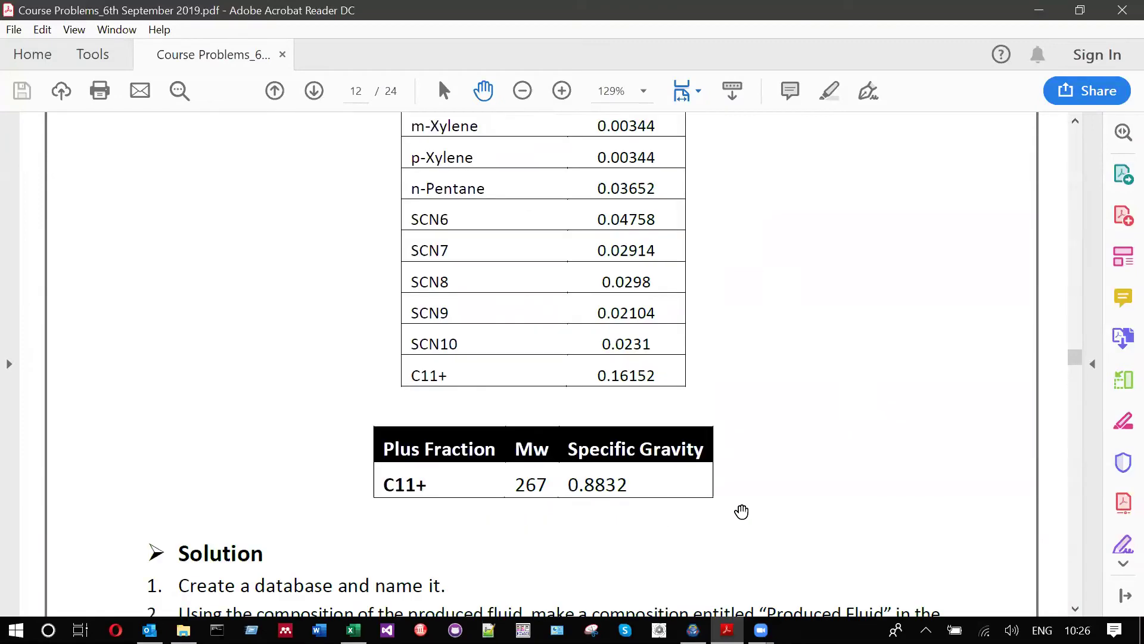
{"action": "scroll", "coordinate": [741, 511], "scroll_direction": "down", "scroll_amount": 10}
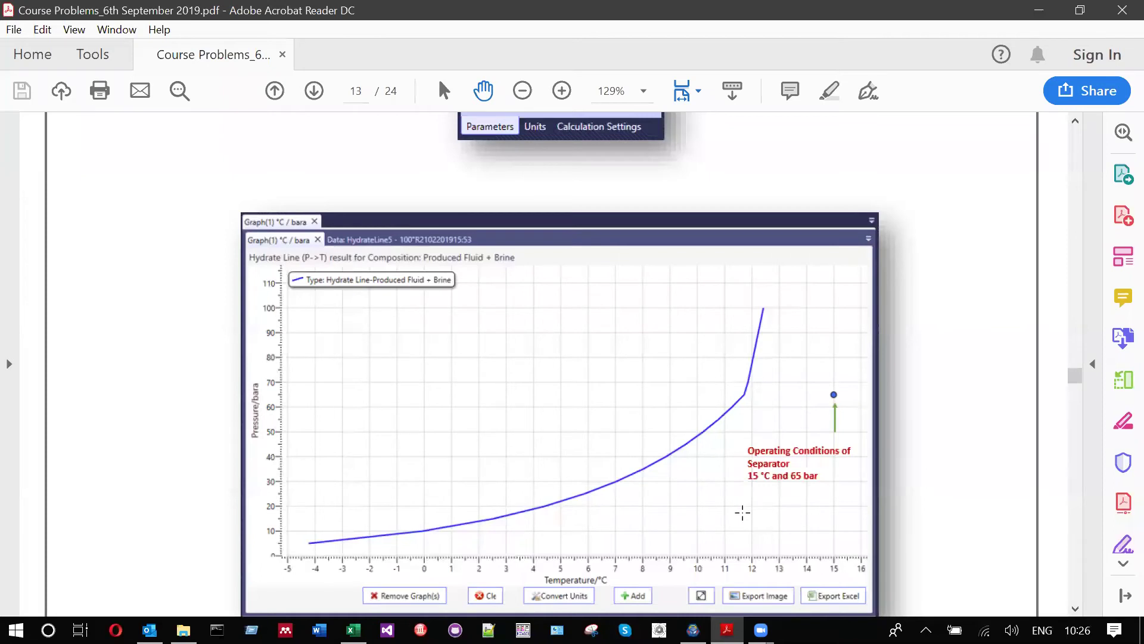
{"action": "scroll", "coordinate": [908, 448], "scroll_direction": "down", "scroll_amount": 3}
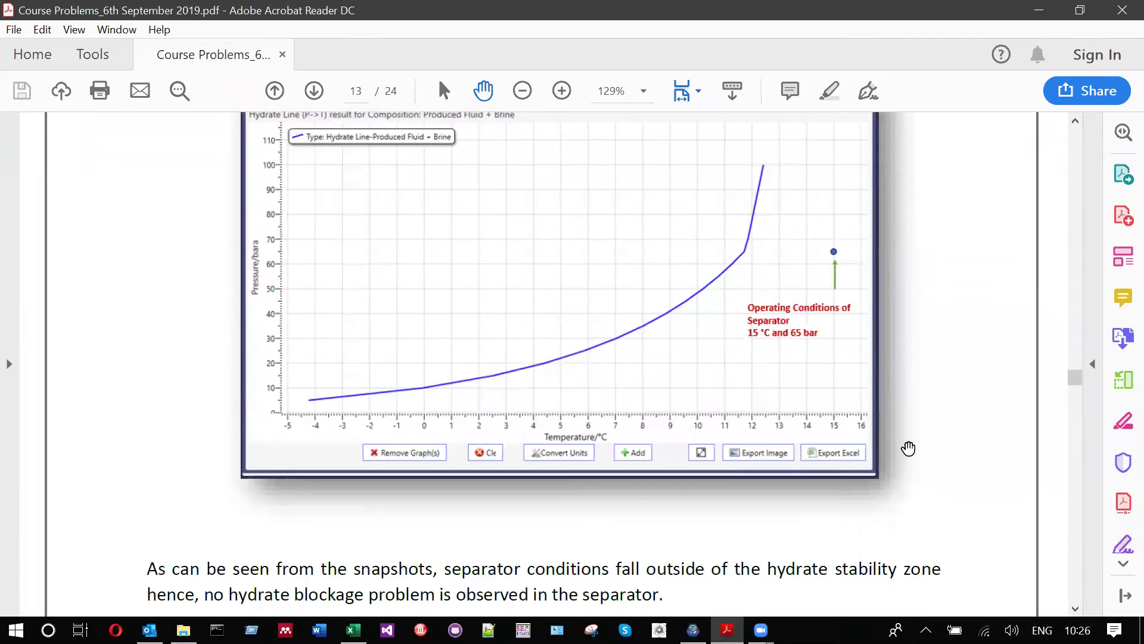
{"action": "scroll", "coordinate": [908, 448], "scroll_direction": "down", "scroll_amount": 6}
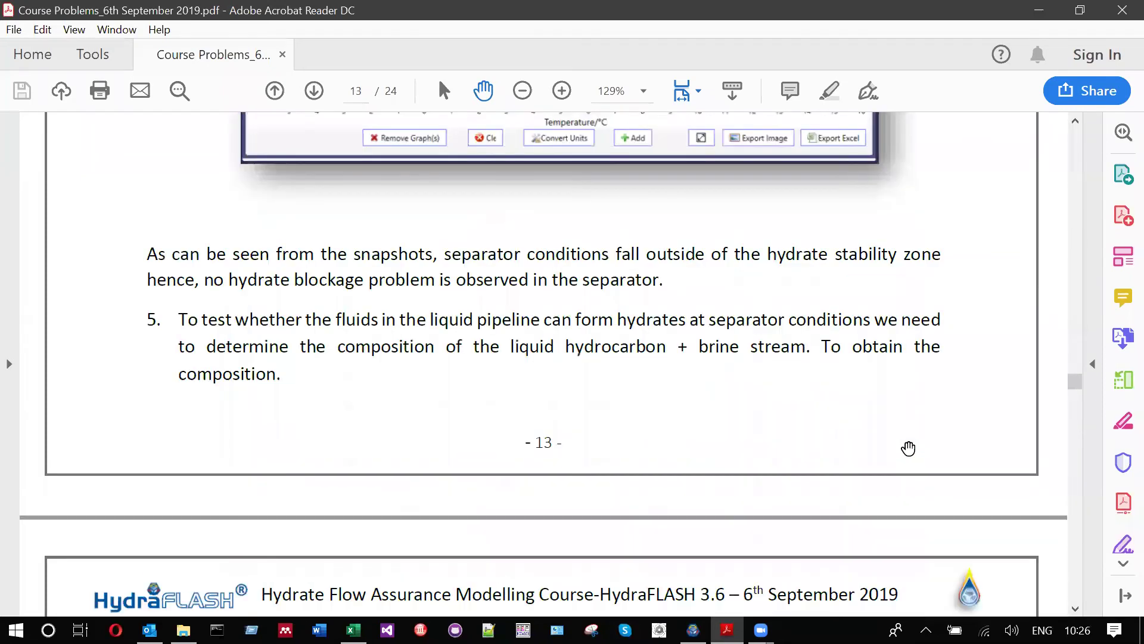
{"action": "scroll", "coordinate": [908, 448], "scroll_direction": "up", "scroll_amount": 1}
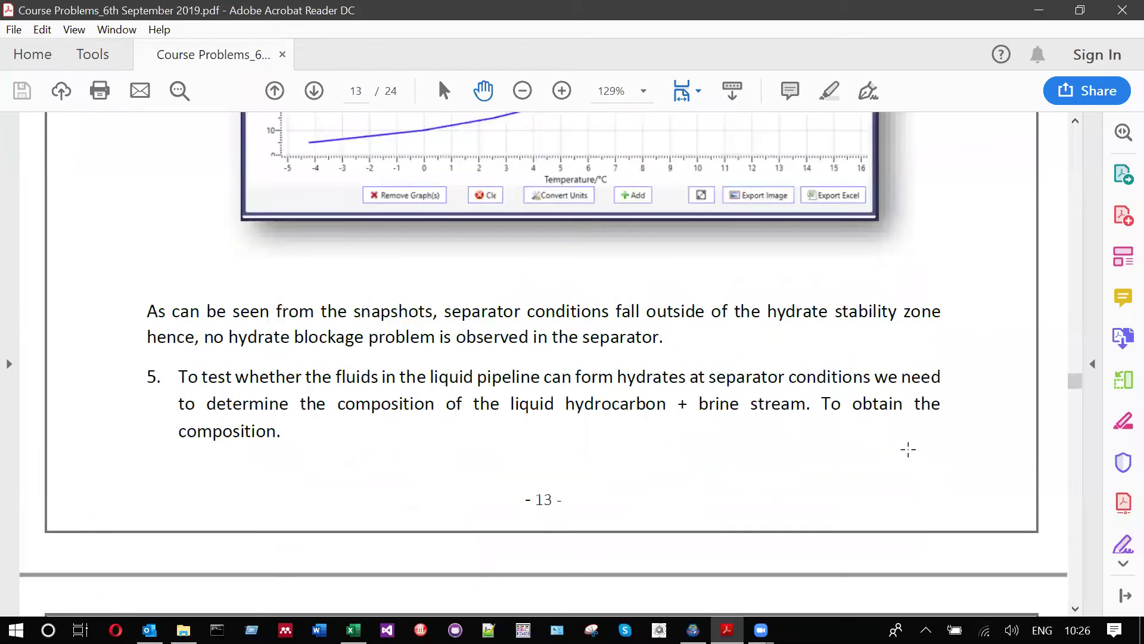
Review pages 13 to 15 of the course problems: the separator hydrate curve, PT Flash parameters and phase-mole spreadsheet formula
{"action": "scroll", "coordinate": [908, 448], "scroll_direction": "up", "scroll_amount": 5}
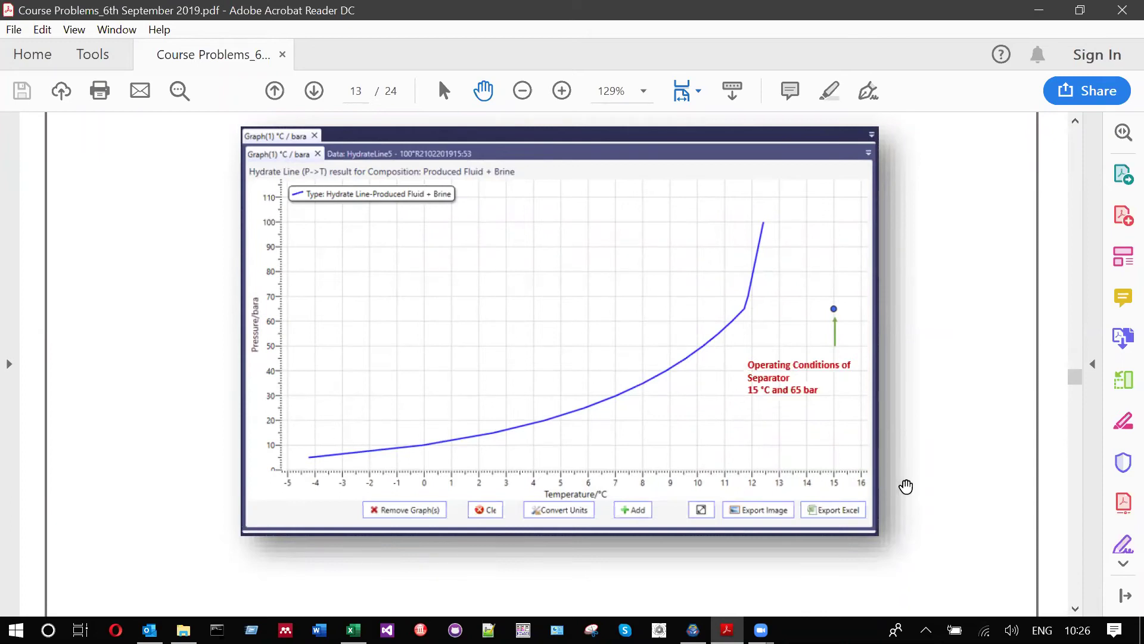
{"action": "scroll", "coordinate": [905, 487], "scroll_direction": "up", "scroll_amount": 3}
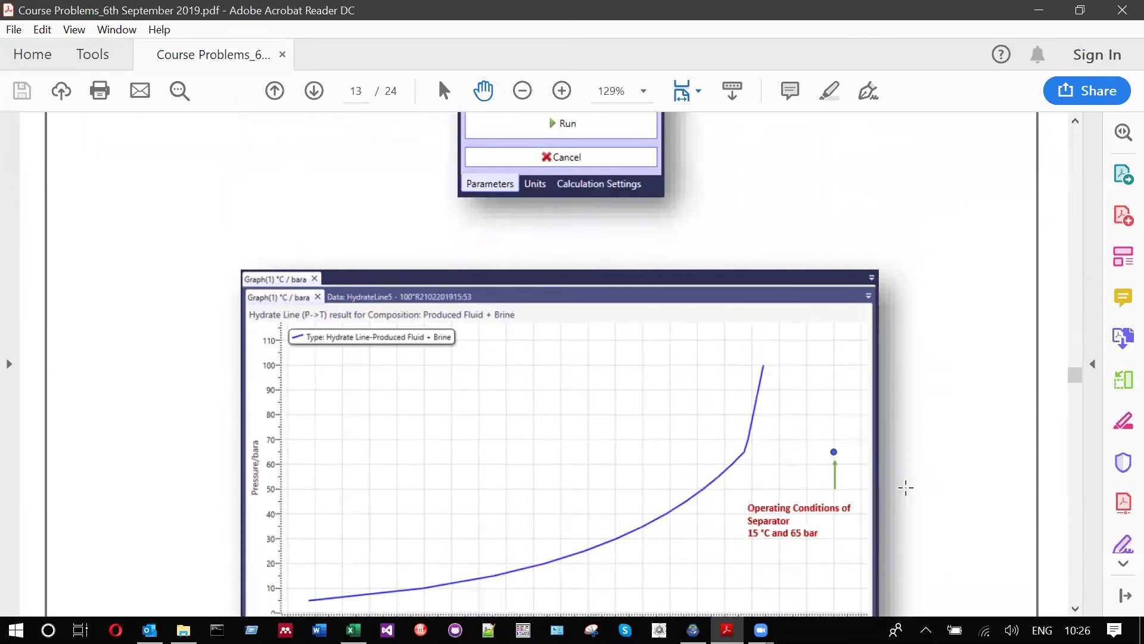
{"action": "scroll", "coordinate": [905, 488], "scroll_direction": "up", "scroll_amount": 1}
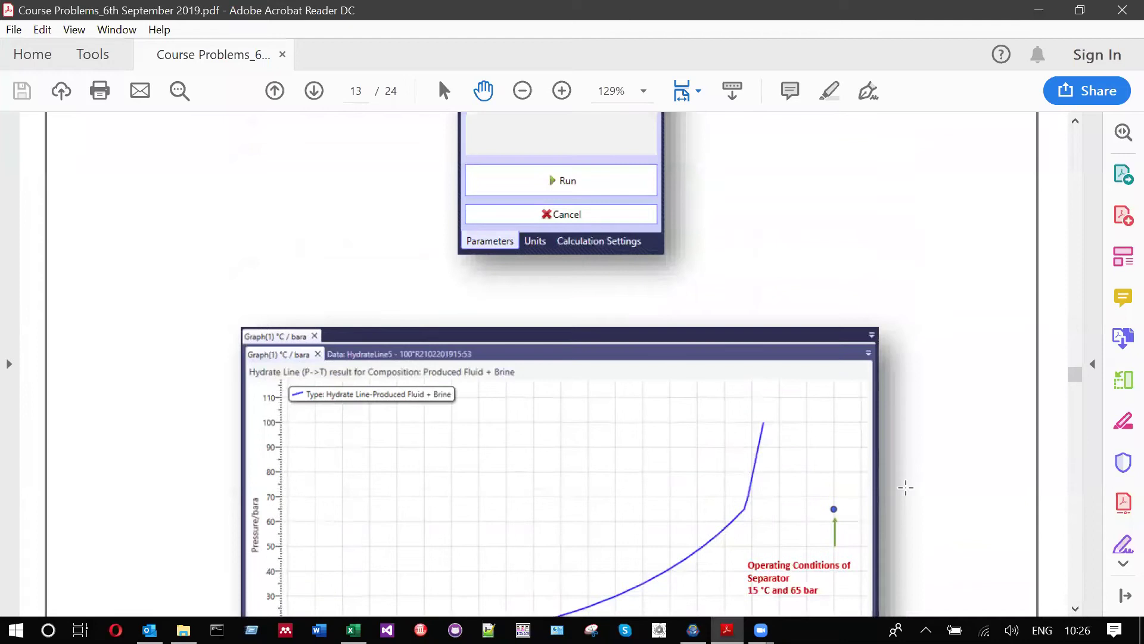
{"action": "scroll", "coordinate": [894, 493], "scroll_direction": "down", "scroll_amount": 5}
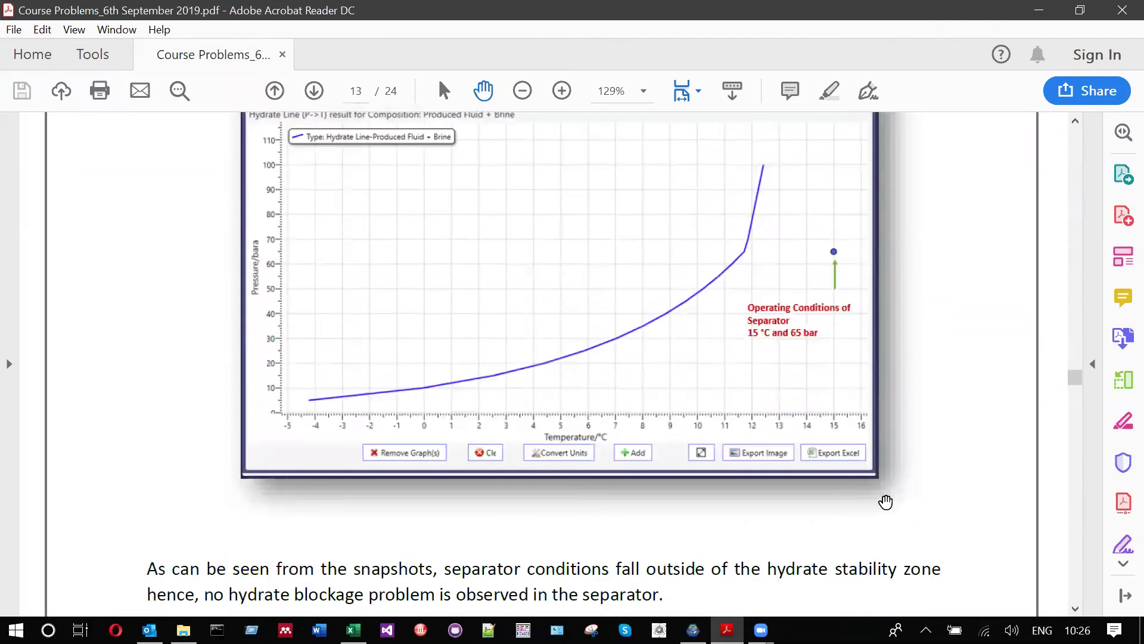
{"action": "scroll", "coordinate": [885, 502], "scroll_direction": "down", "scroll_amount": 5}
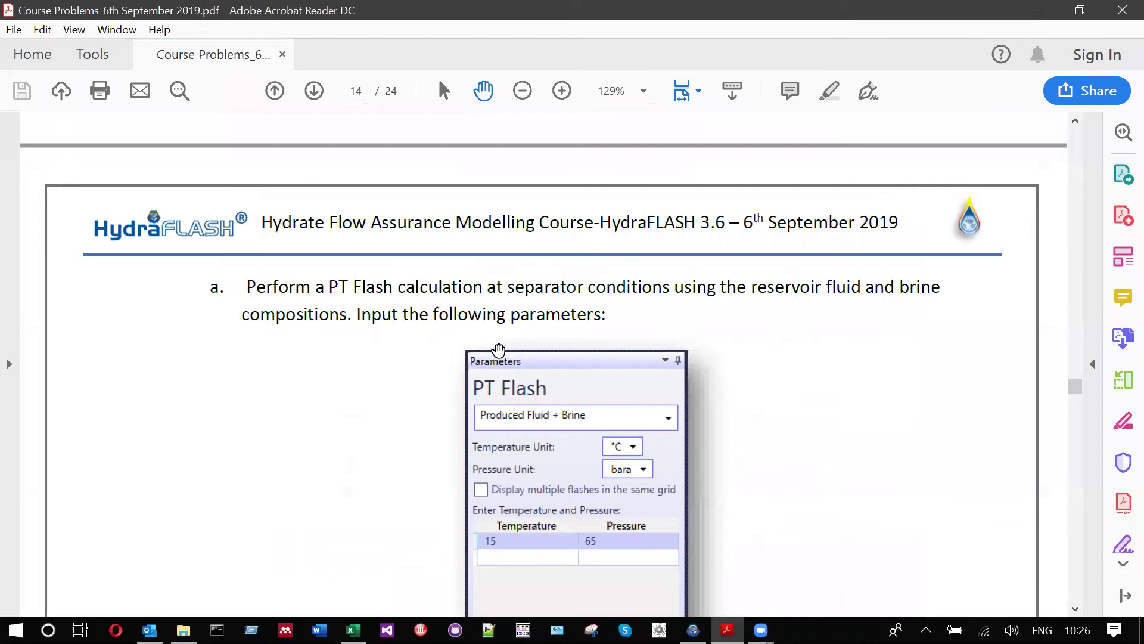
{"action": "scroll", "coordinate": [673, 339], "scroll_direction": "down", "scroll_amount": 4}
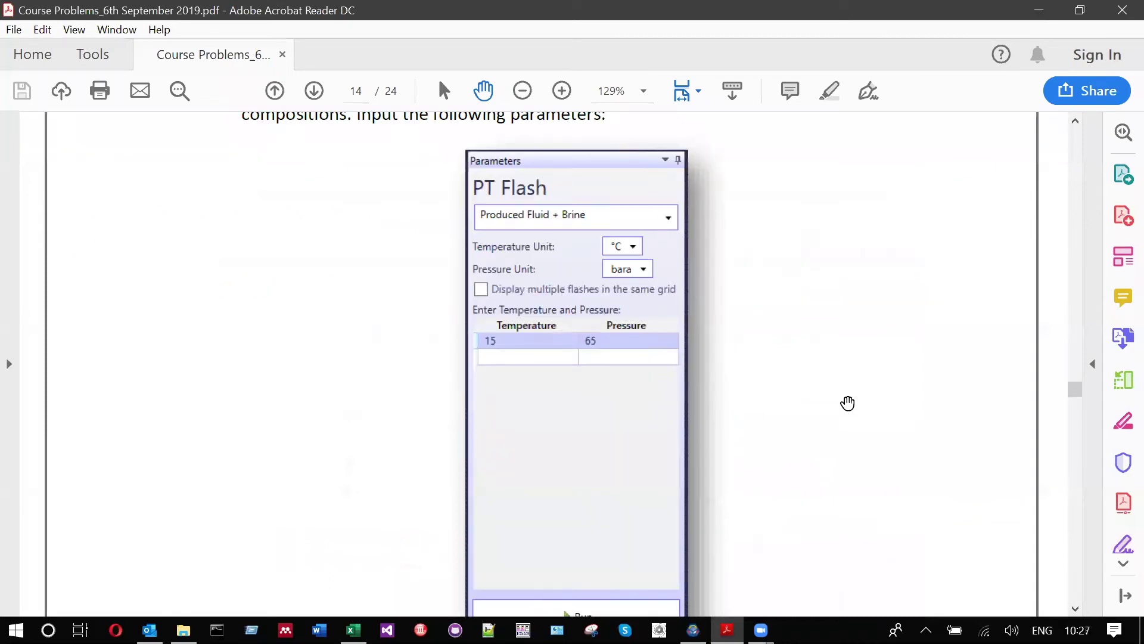
{"action": "scroll", "coordinate": [847, 402], "scroll_direction": "down", "scroll_amount": 8}
{"action": "scroll", "coordinate": [848, 403], "scroll_direction": "down", "scroll_amount": 10}
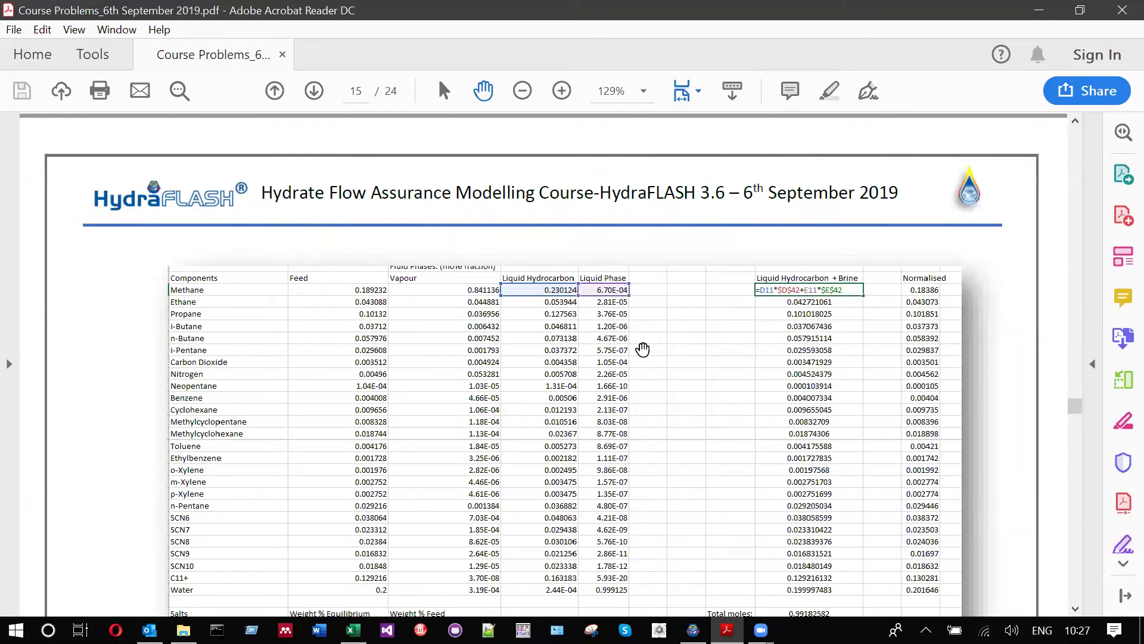
{"action": "scroll", "coordinate": [642, 351], "scroll_direction": "down", "scroll_amount": 2}
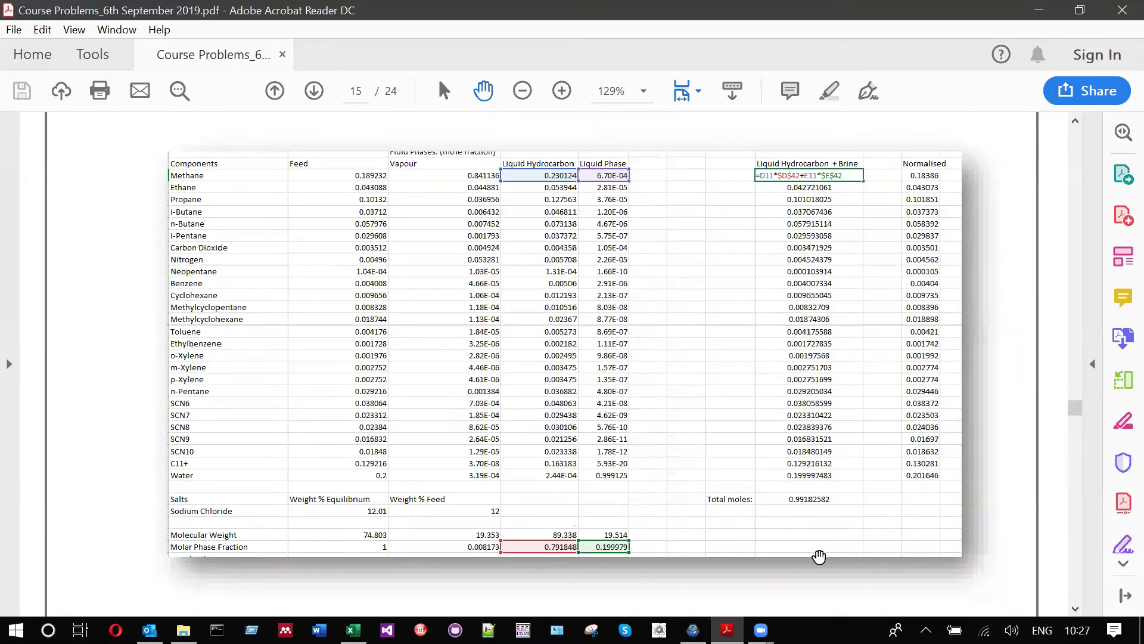
{"action": "scroll", "coordinate": [838, 444], "scroll_direction": "up", "scroll_amount": 1}
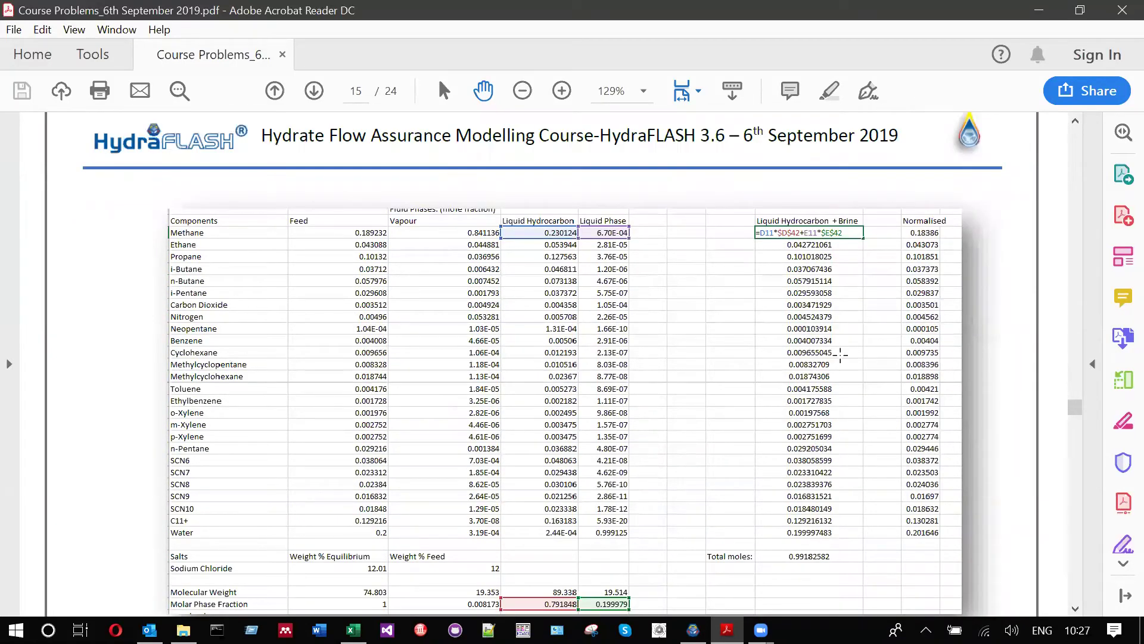
{"action": "scroll", "coordinate": [858, 441], "scroll_direction": "up", "scroll_amount": 3}
{"action": "scroll", "coordinate": [858, 441], "scroll_direction": "up", "scroll_amount": 1}
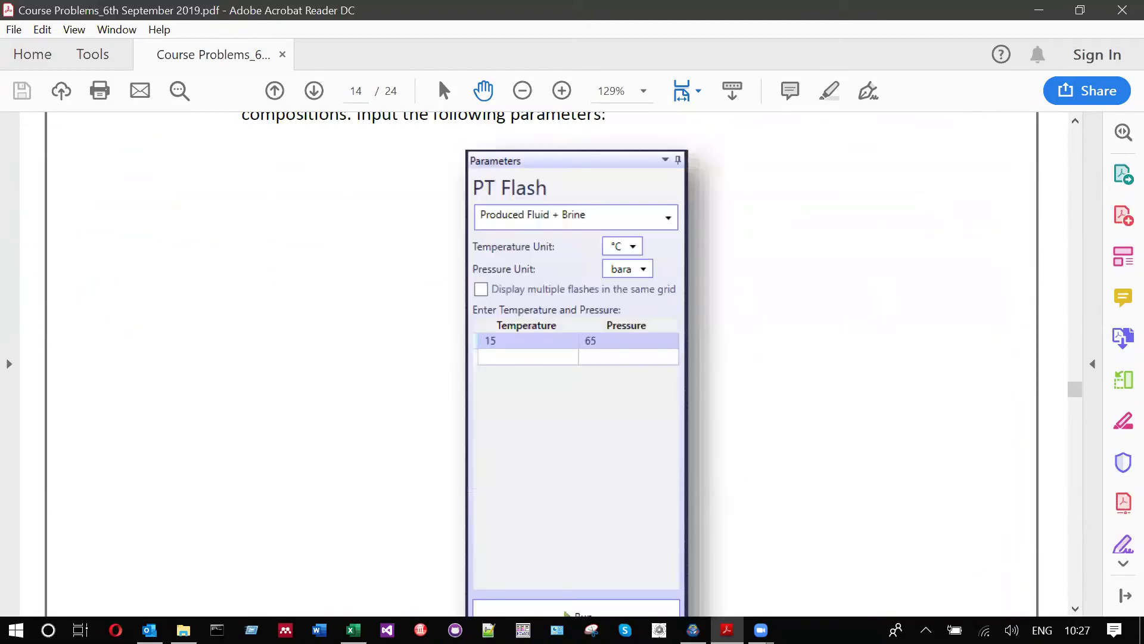
Switch to HydraFLASH, run the PT Flash for Produced Fluid + Brine at 15 °C and 65 bara, and look through the results
{"action": "left_click", "coordinate": [693, 629]}
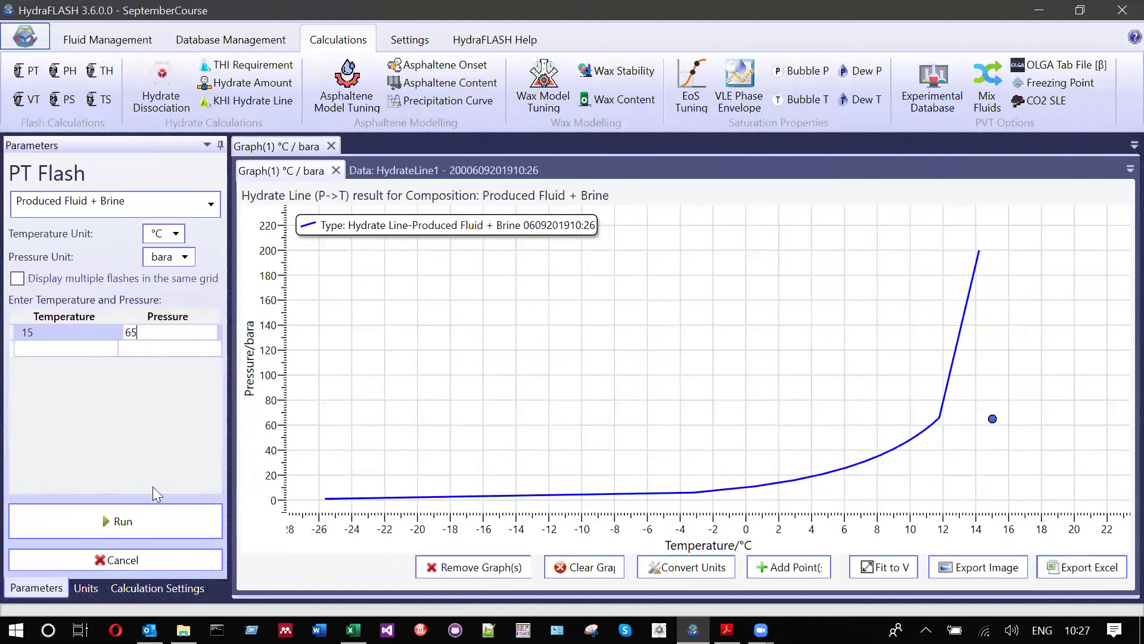
{"action": "left_click", "coordinate": [149, 520]}
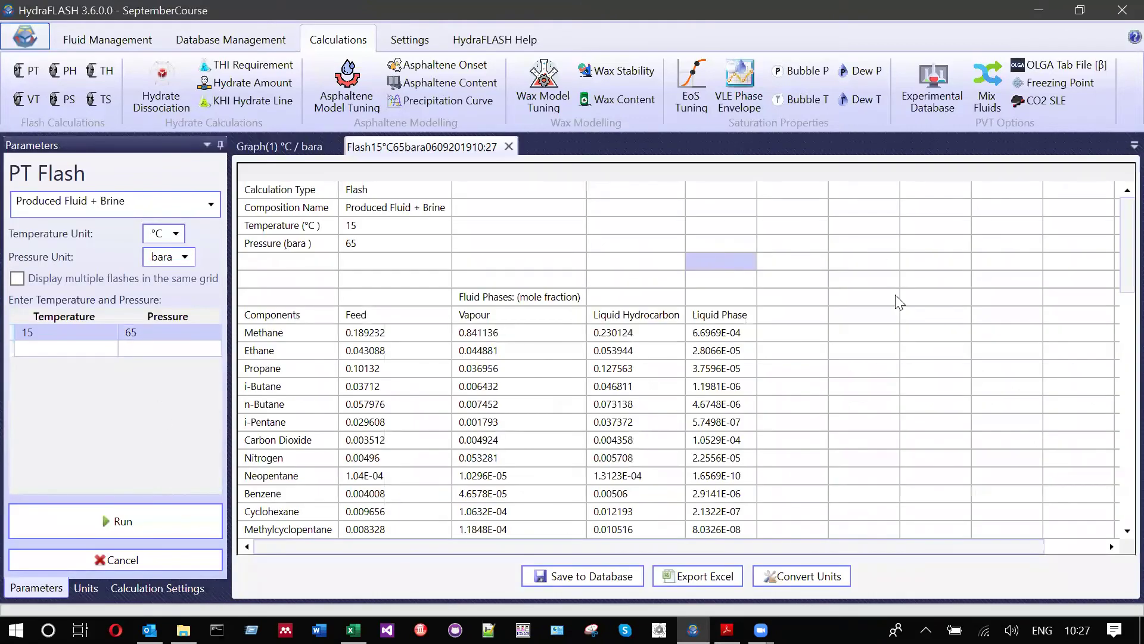
{"action": "scroll", "coordinate": [899, 302], "scroll_direction": "down", "scroll_amount": 7}
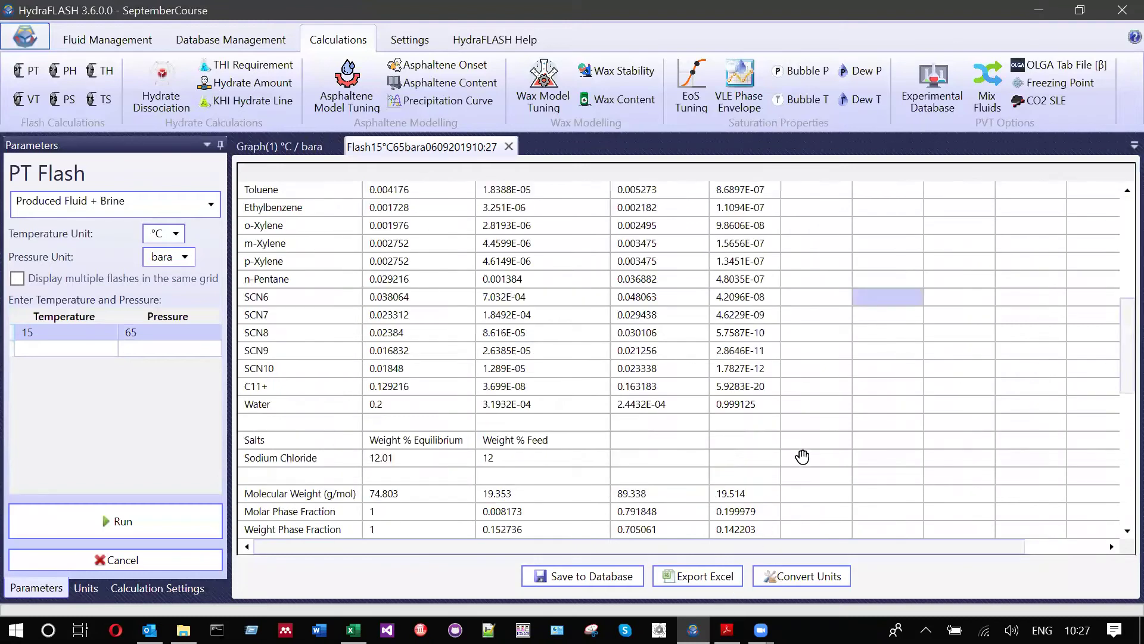
Check the export instructions in the course PDF and export the flash results to Excel as "Produced Fluid + Brine" in the Desktop folder
{"action": "key", "text": "alt+Tab"}
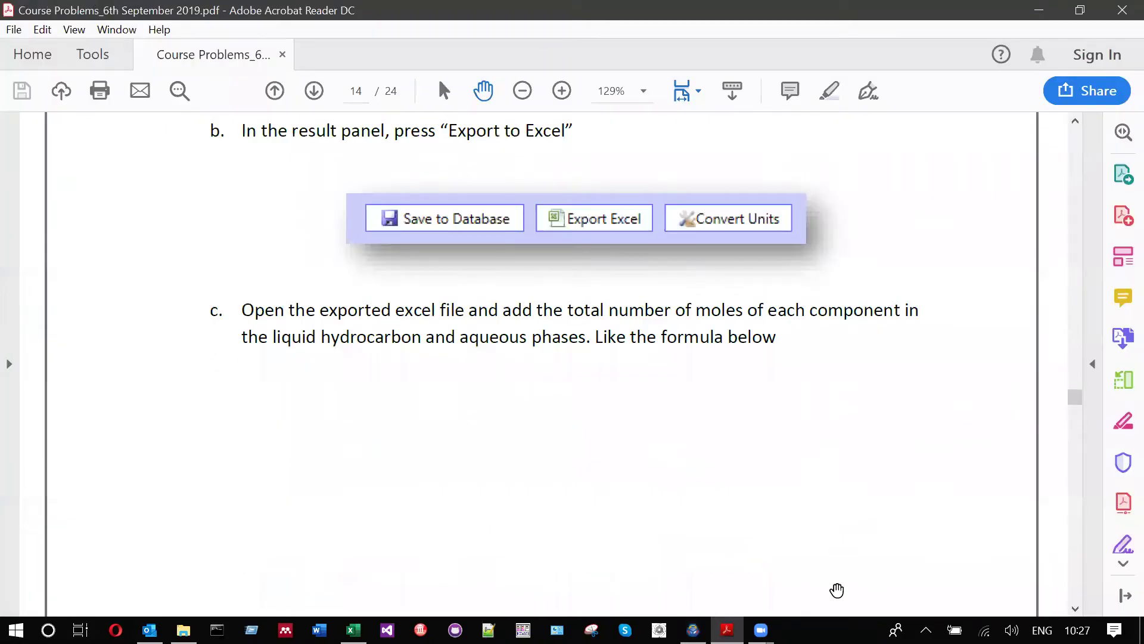
{"action": "scroll", "coordinate": [654, 603], "scroll_direction": "down", "scroll_amount": 10}
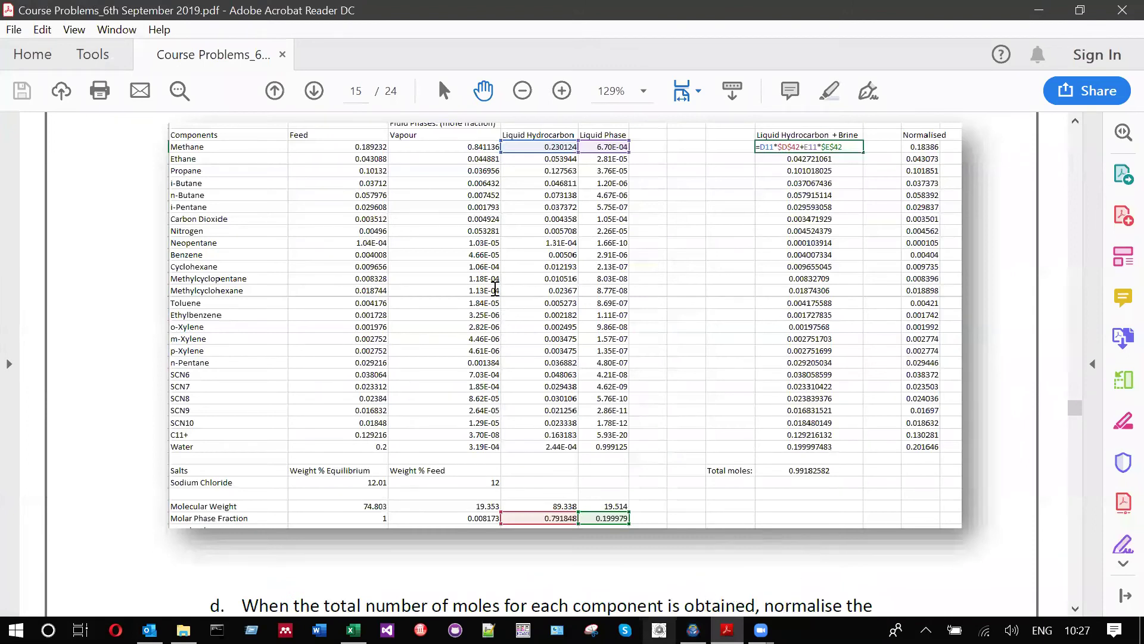
{"action": "key", "text": "alt+Tab"}
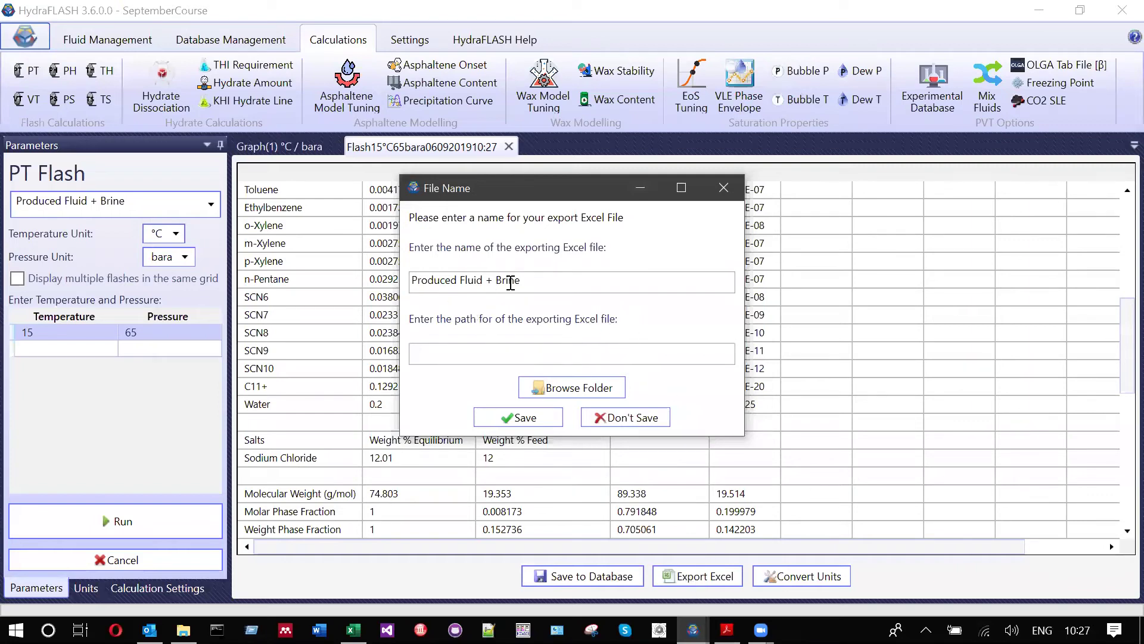
{"action": "left_click", "coordinate": [513, 356]}
{"action": "left_click", "coordinate": [581, 389]}
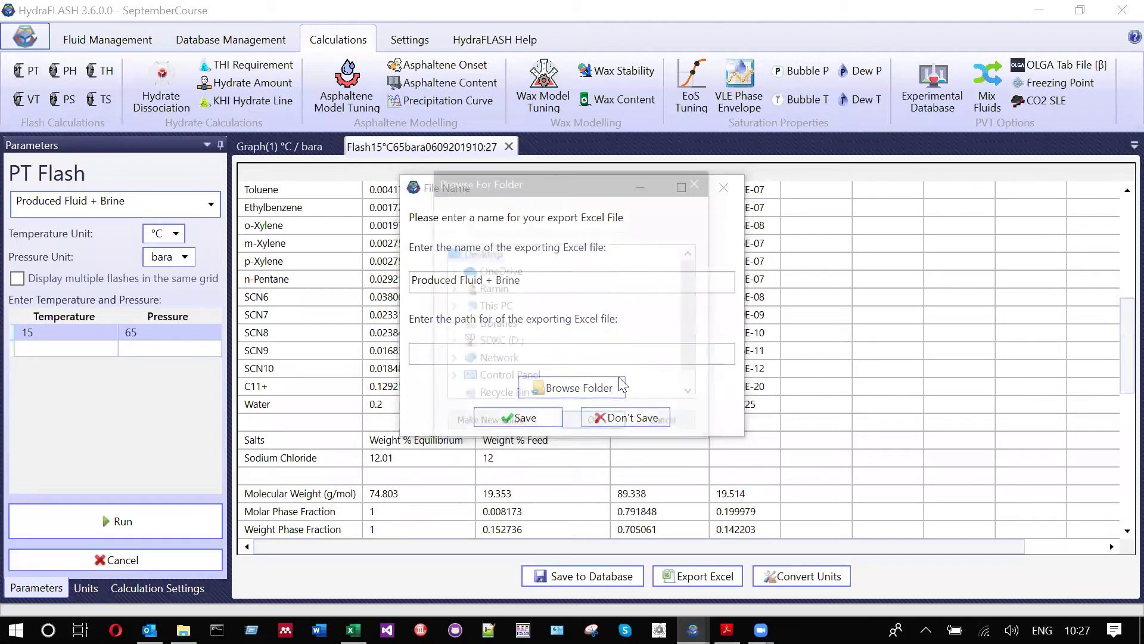
{"action": "left_click", "coordinate": [594, 423]}
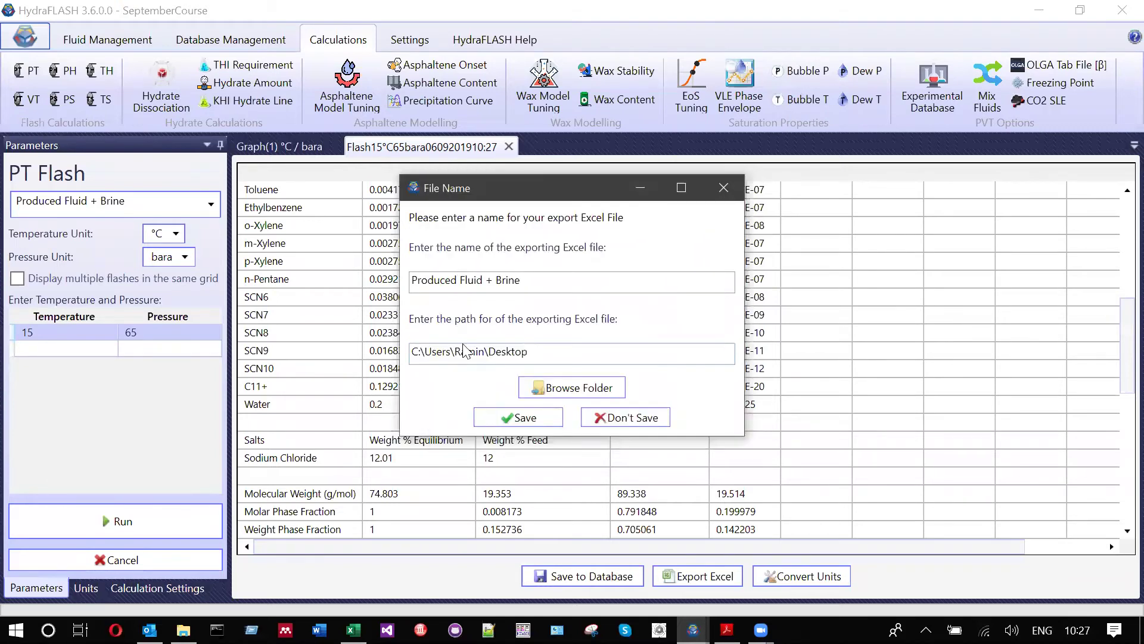
{"action": "left_click", "coordinate": [513, 418]}
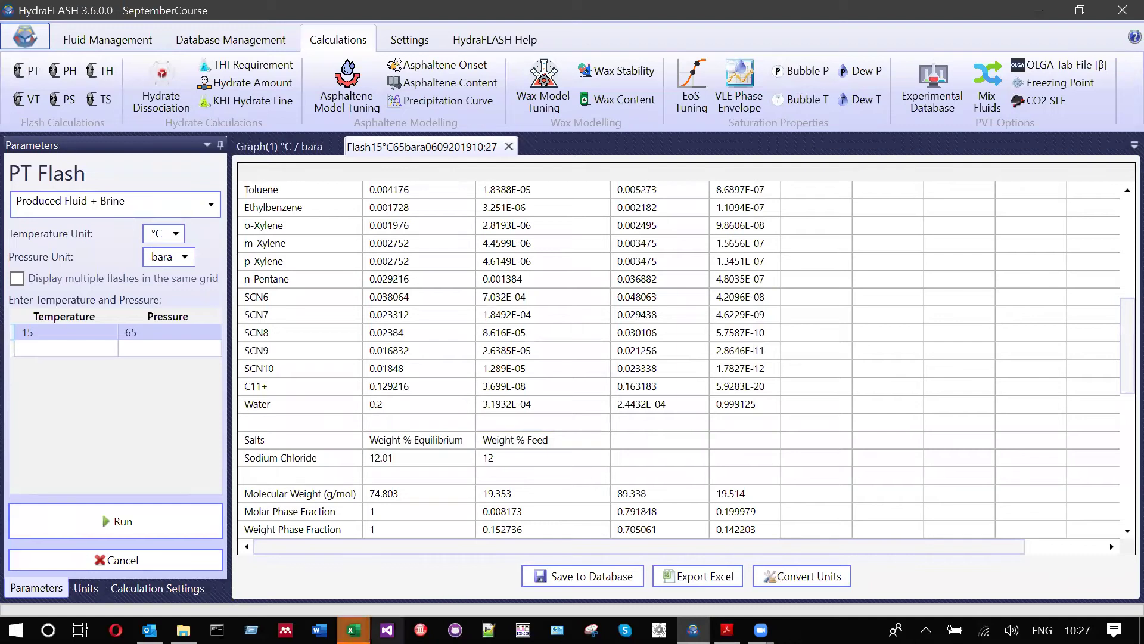
Switch to the exported Excel workbook, maximize it, and look over the Liquid Hydrocarbon and Liquid Phase mole fractions from Methane to Water
{"action": "mouse_move", "coordinate": [353, 630]}
{"action": "left_click", "coordinate": [431, 575]}
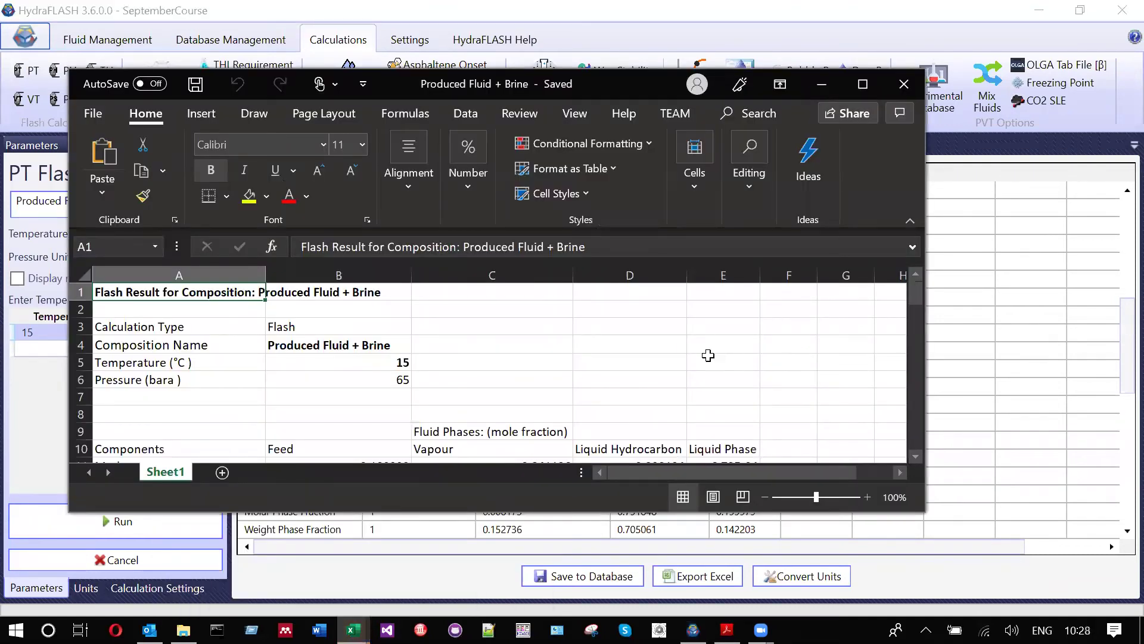
{"action": "key", "text": "super+Up"}
{"action": "scroll", "coordinate": [708, 355], "scroll_direction": "down", "scroll_amount": 4}
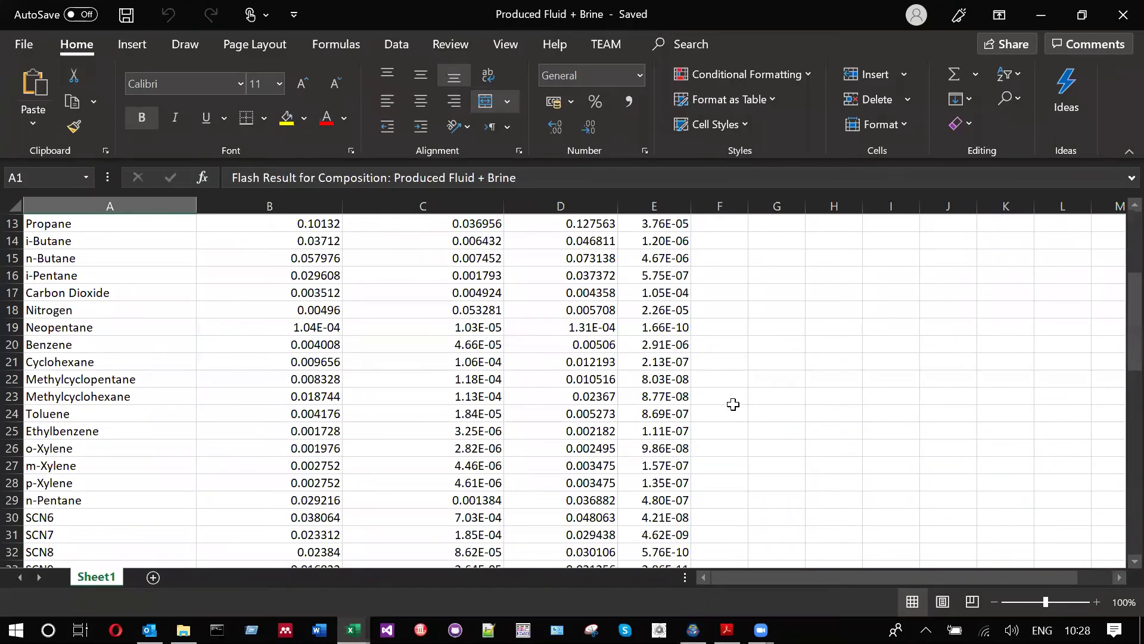
{"action": "scroll", "coordinate": [570, 331], "scroll_direction": "up", "scroll_amount": 3}
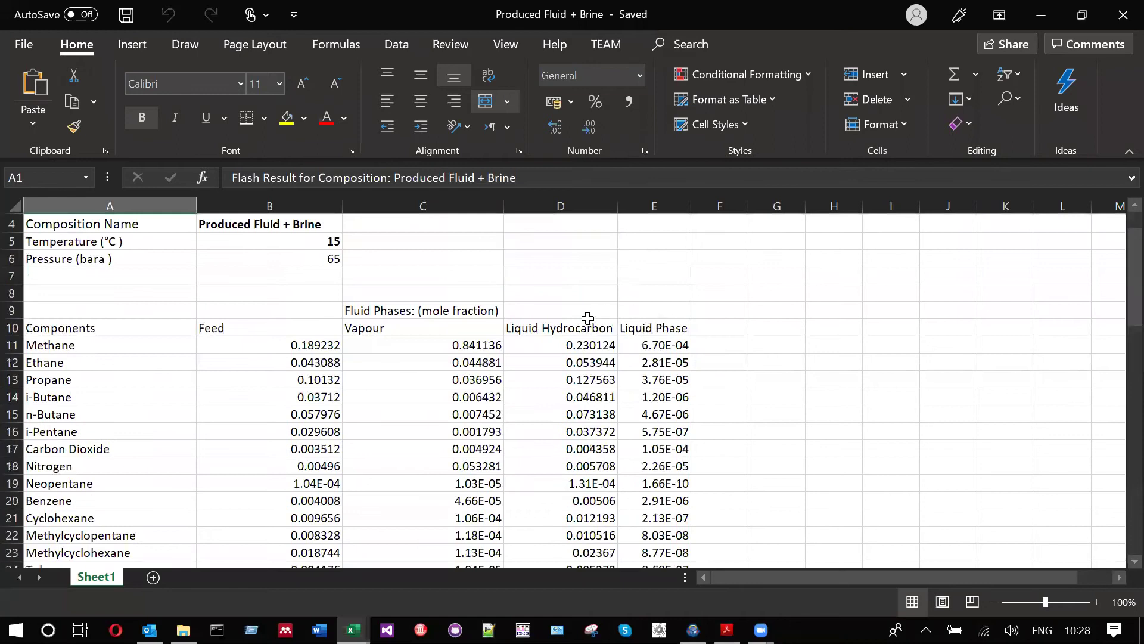
{"action": "left_click_drag", "start_coordinate": [560, 328], "coordinate": [659, 579]}
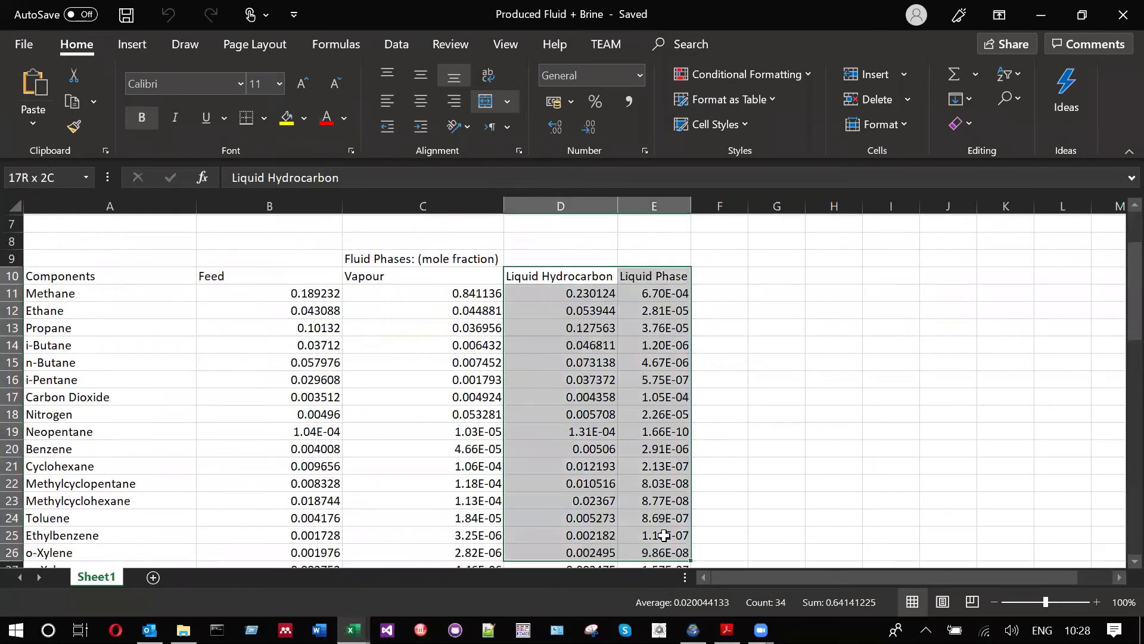
{"action": "key", "text": "ctrl+shift+Down"}
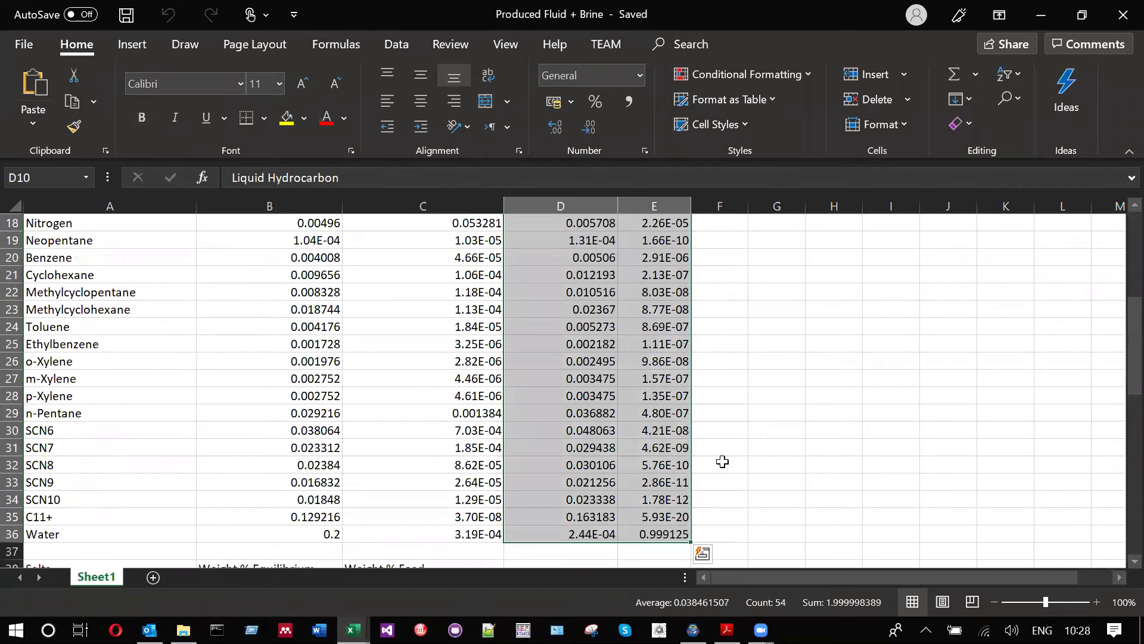
Calculate the liquid hydrocarbon moles in G11 with =$D$42*D11 and fill the formula down to the Water row, G36
{"action": "scroll", "coordinate": [781, 359], "scroll_direction": "up", "scroll_amount": 5}
{"action": "left_click", "coordinate": [781, 359]}
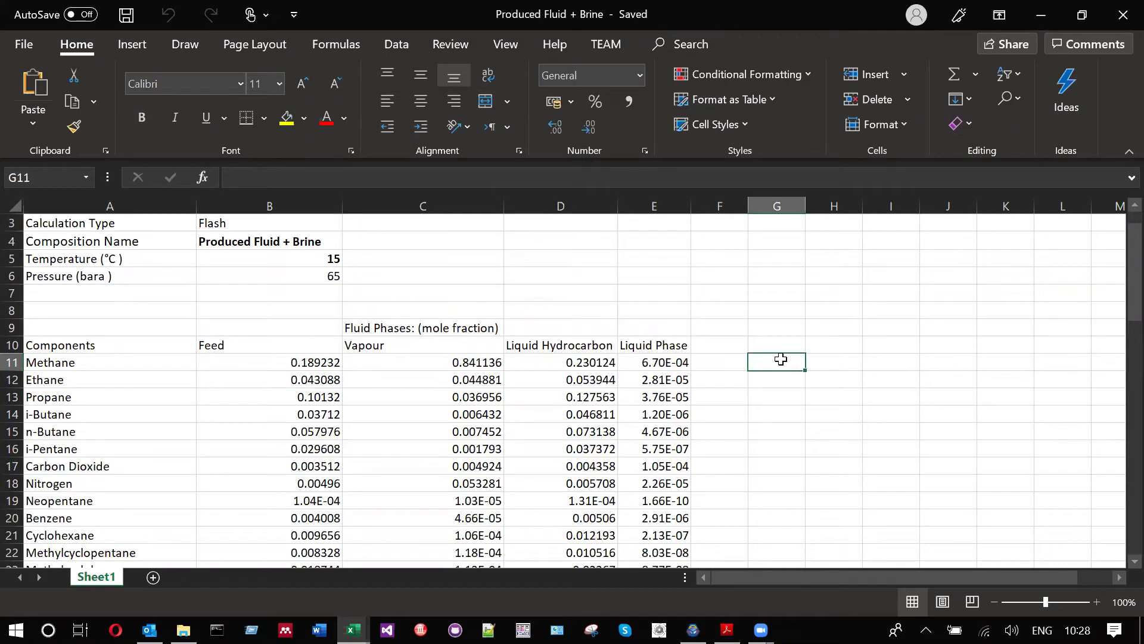
{"action": "type", "text": "="}
{"action": "scroll", "coordinate": [775, 405], "scroll_direction": "down", "scroll_amount": 5}
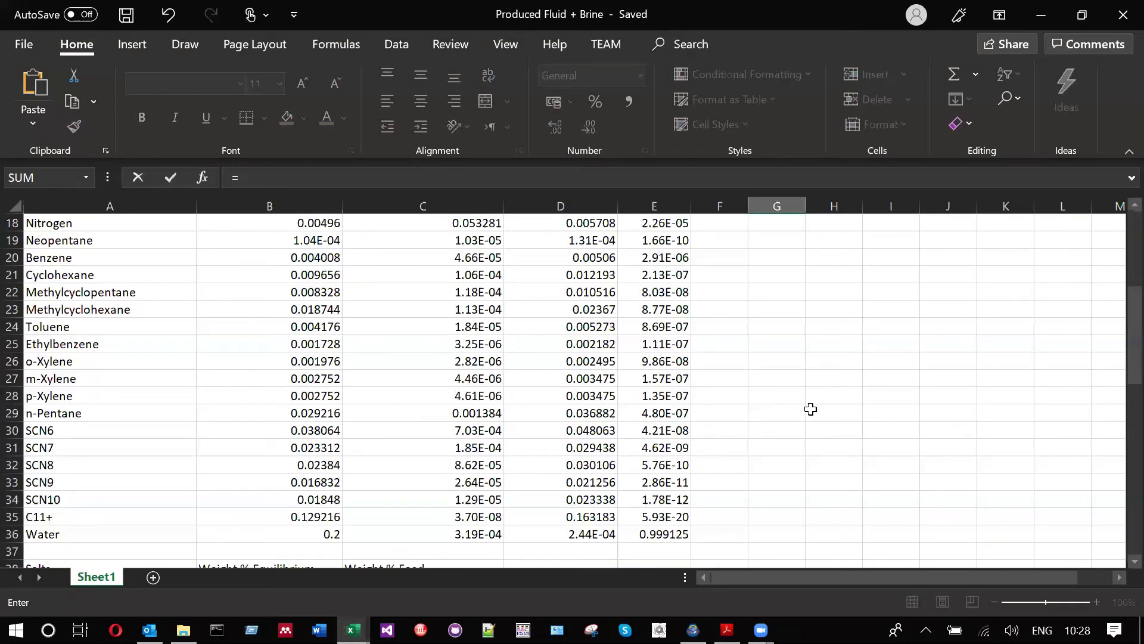
{"action": "type", "text": "D42"}
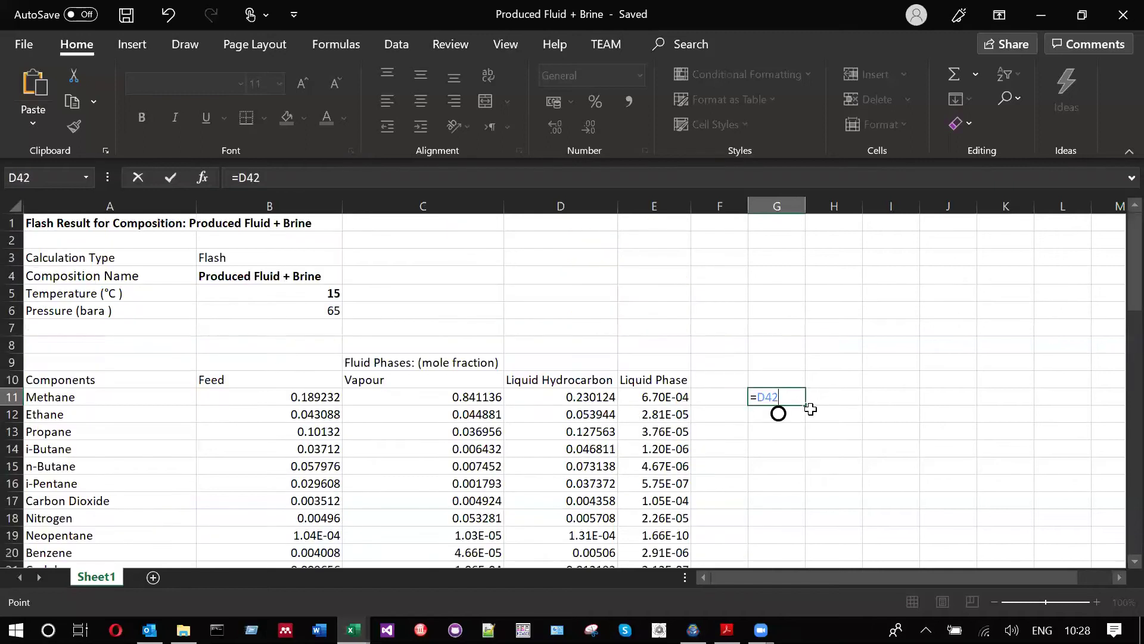
{"action": "key", "text": "F4"}
{"action": "type", "text": "*"}
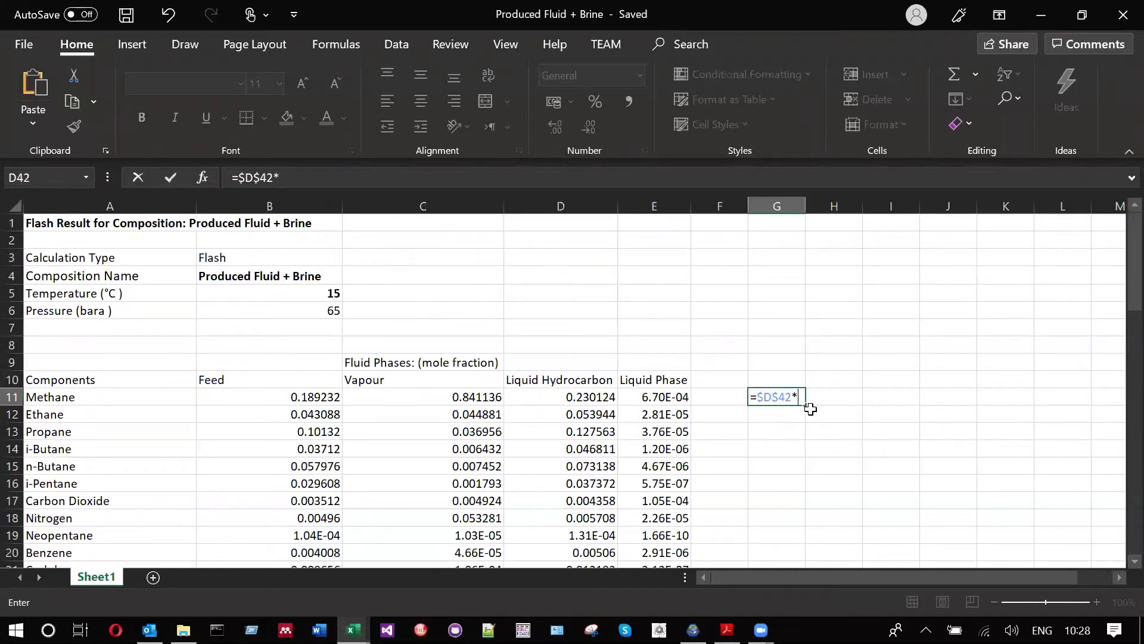
{"action": "left_click", "coordinate": [579, 393]}
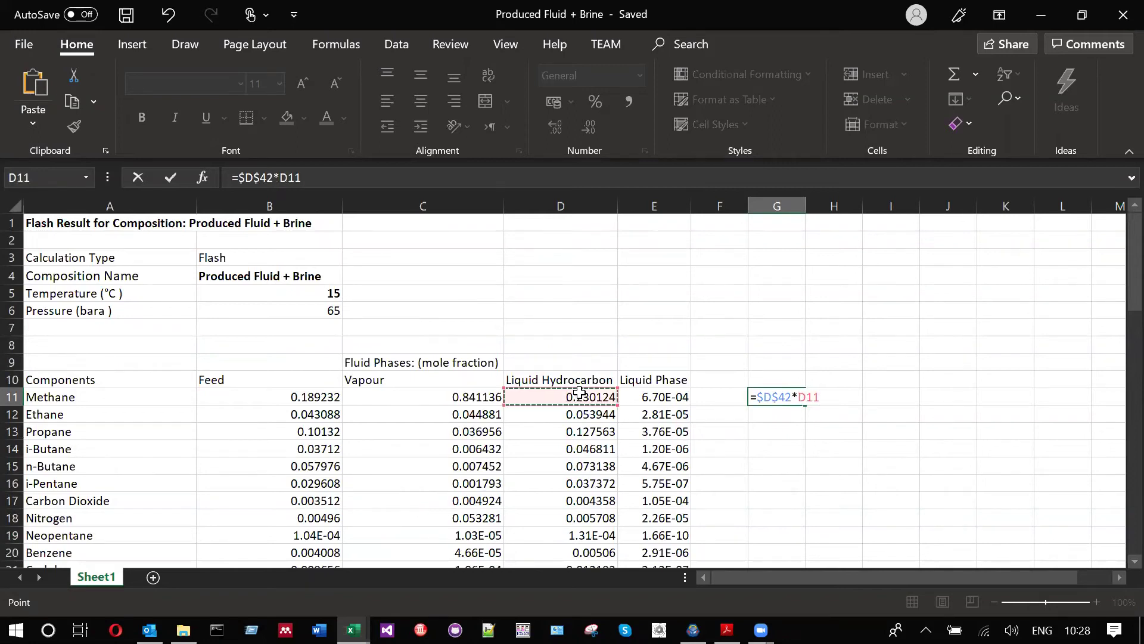
{"action": "key", "text": "Return"}
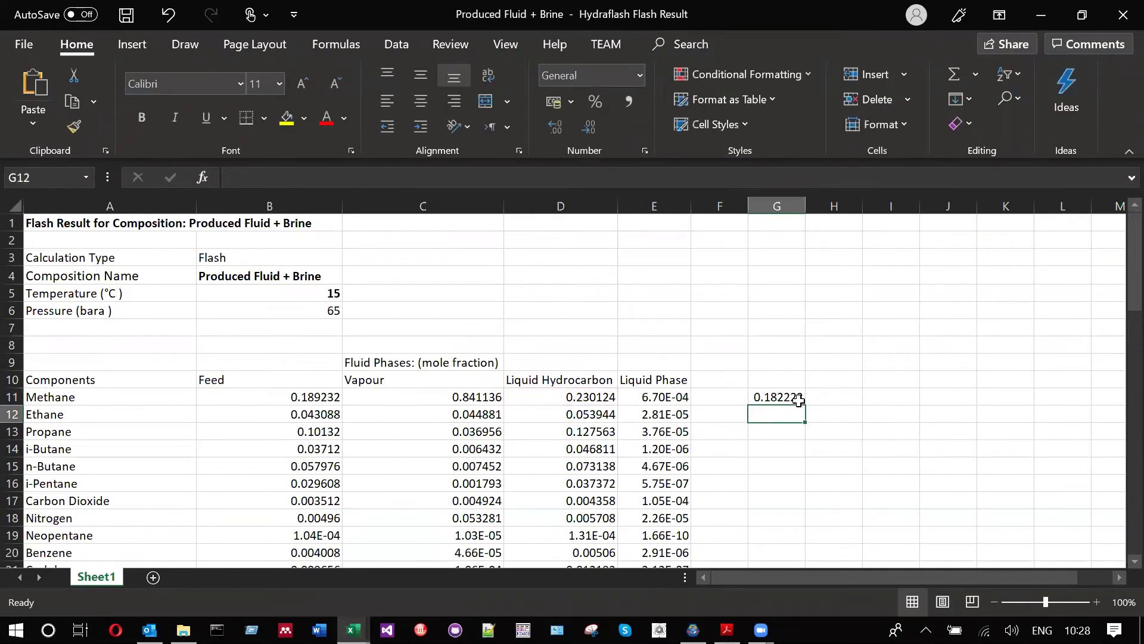
{"action": "left_click", "coordinate": [799, 399]}
{"action": "left_click_drag", "start_coordinate": [805, 405], "coordinate": [821, 342]}
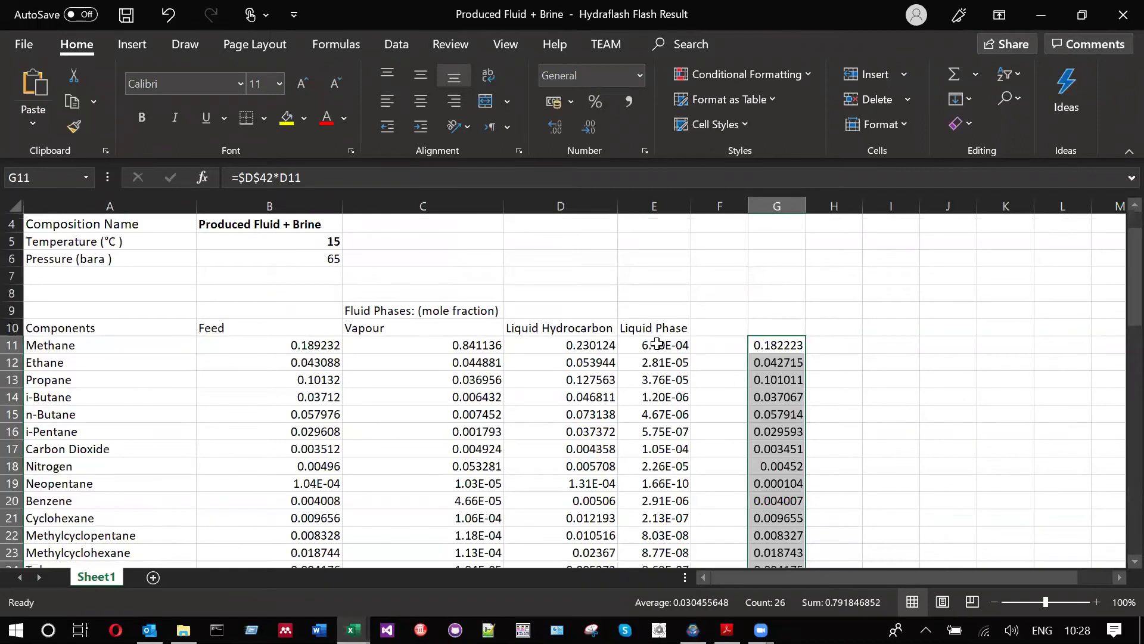
Calculate the liquid phase moles in H11 with =$E$42*E11 and fill the formula down through the component rows
{"action": "key", "text": "Right"}
{"action": "type", "text": "="}
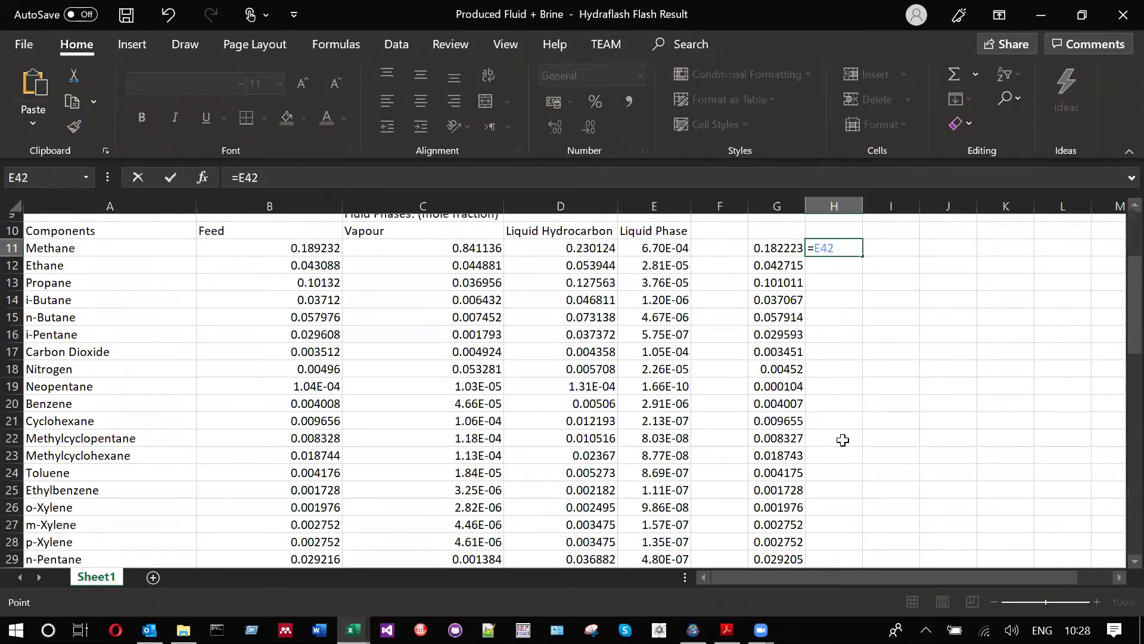
{"action": "key", "text": "F4"}
{"action": "type", "text": "*E11"}
{"action": "key", "text": "Return"}
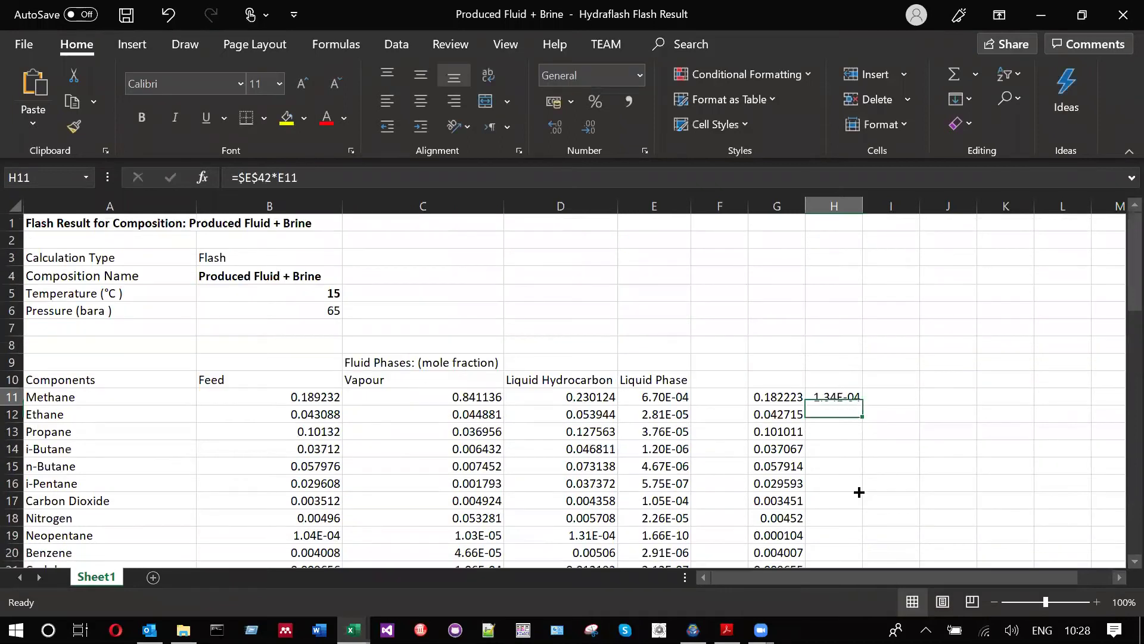
{"action": "left_click_drag", "start_coordinate": [863, 416], "coordinate": [781, 331]}
{"action": "scroll", "coordinate": [782, 331], "scroll_direction": "up", "scroll_amount": 4}
{"action": "left_click", "coordinate": [781, 332]}
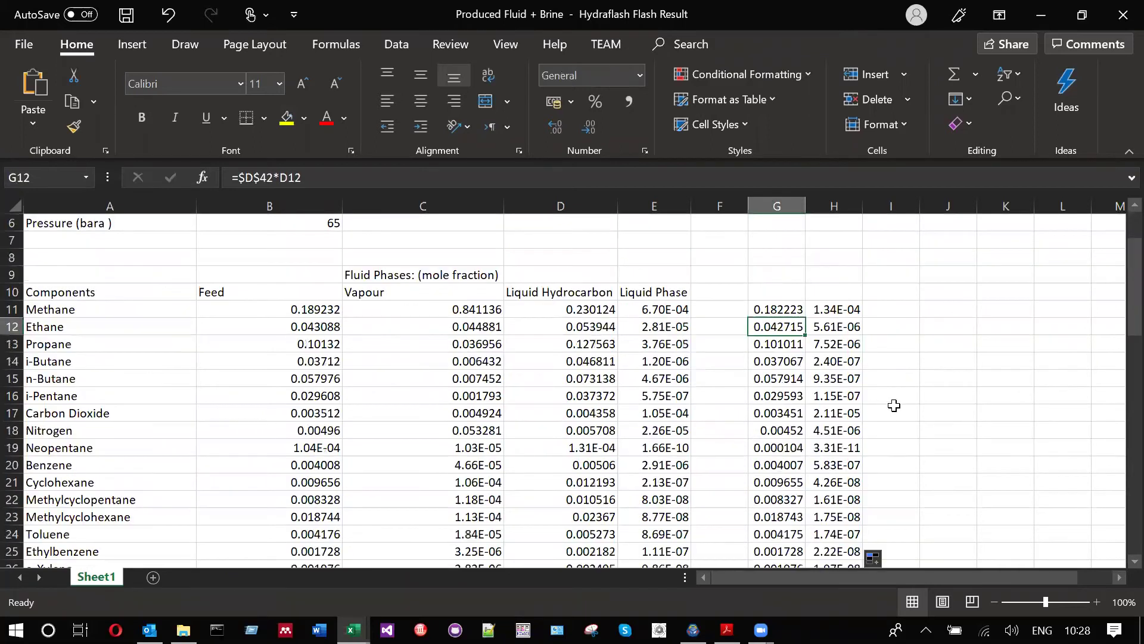
Calculate the combined moles in J11 with =G11+H11 and fill the formula down to the Water row, J36
{"action": "left_click", "coordinate": [950, 310]}
{"action": "type", "text": "="}
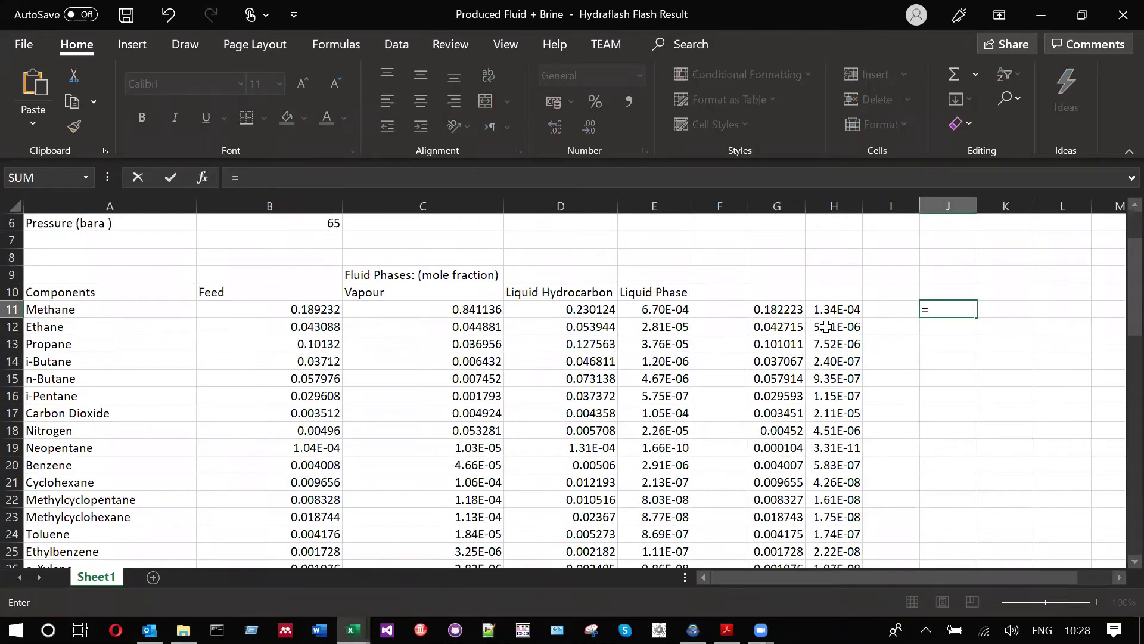
{"action": "left_click", "coordinate": [779, 309]}
{"action": "type", "text": "+"}
{"action": "left_click", "coordinate": [834, 309]}
{"action": "key", "text": "Return"}
{"action": "left_click", "coordinate": [956, 309]}
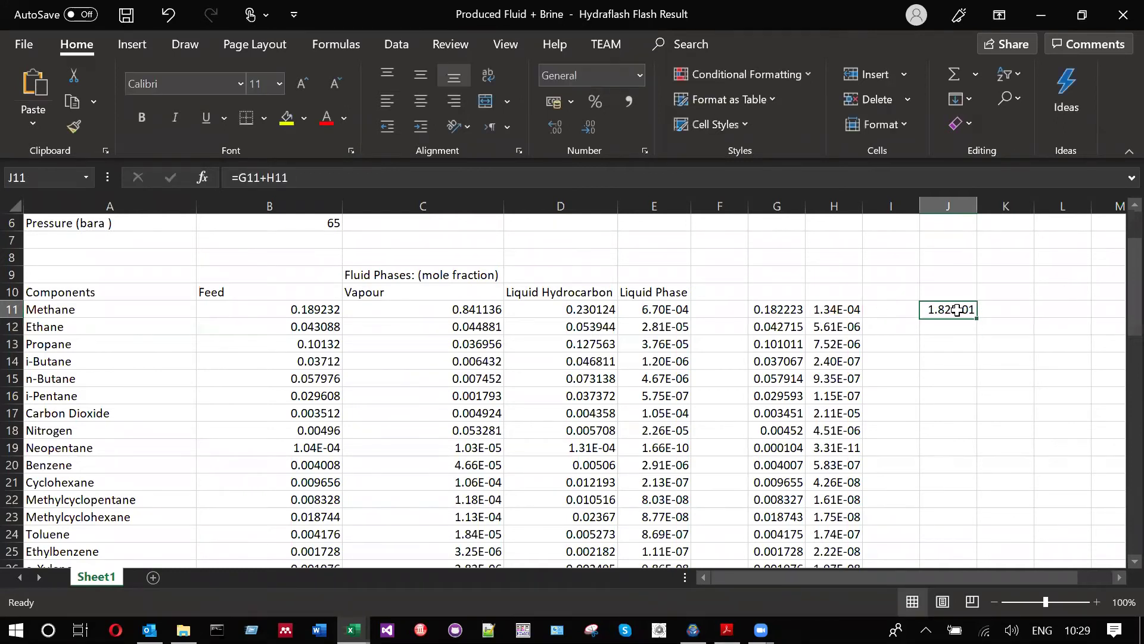
{"action": "left_click_drag", "start_coordinate": [976, 319], "coordinate": [1042, 346]}
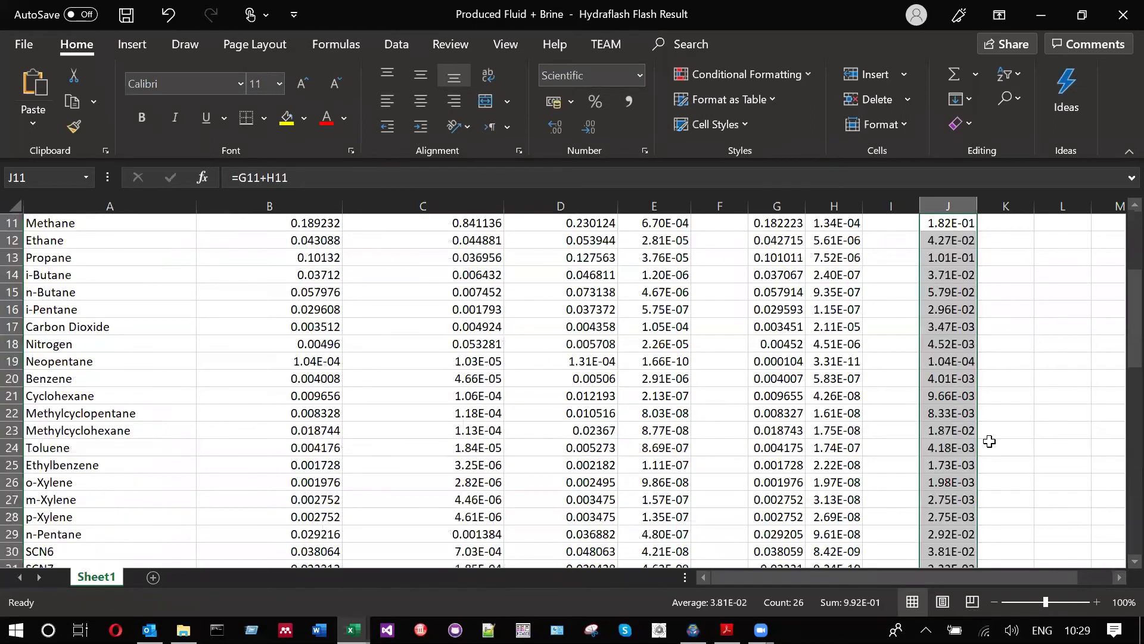
Total the combined moles from Methane to Water in J38 with a SUM of J11:J36
{"action": "scroll", "coordinate": [990, 441], "scroll_direction": "down", "scroll_amount": 5}
{"action": "left_click", "coordinate": [965, 430]}
{"action": "type", "text": "="}
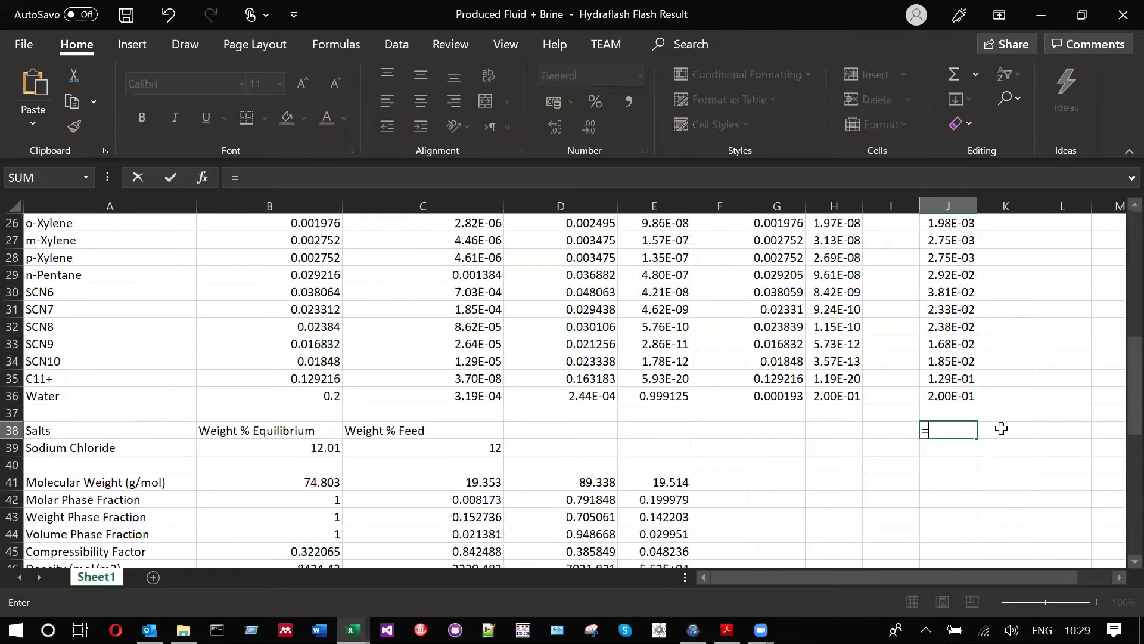
{"action": "type", "text": "sum("}
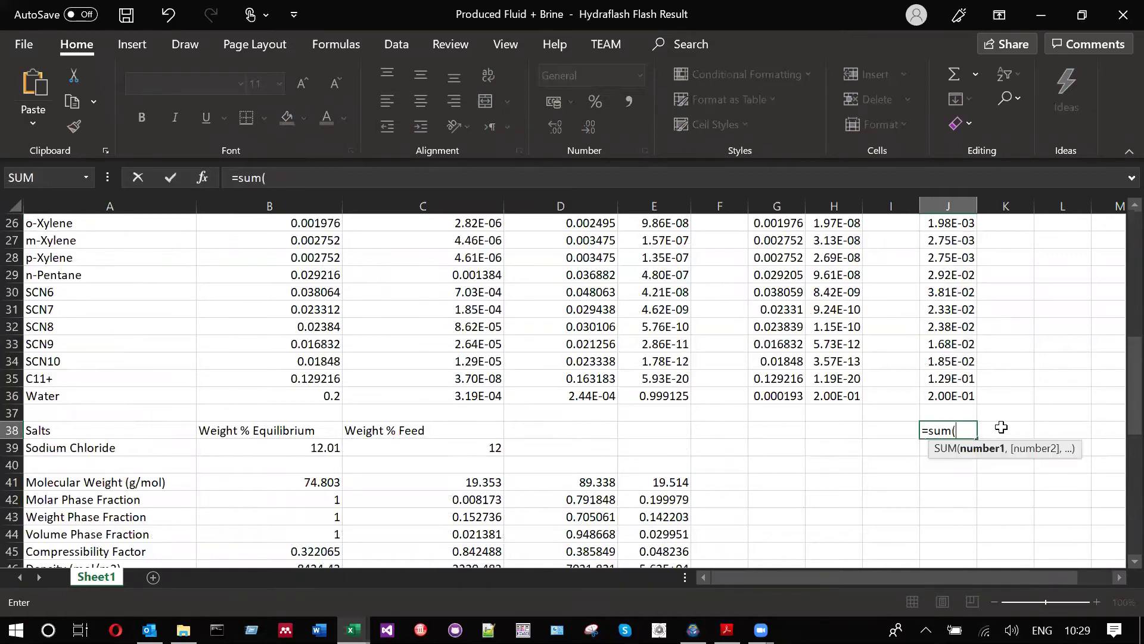
{"action": "left_click", "coordinate": [960, 396]}
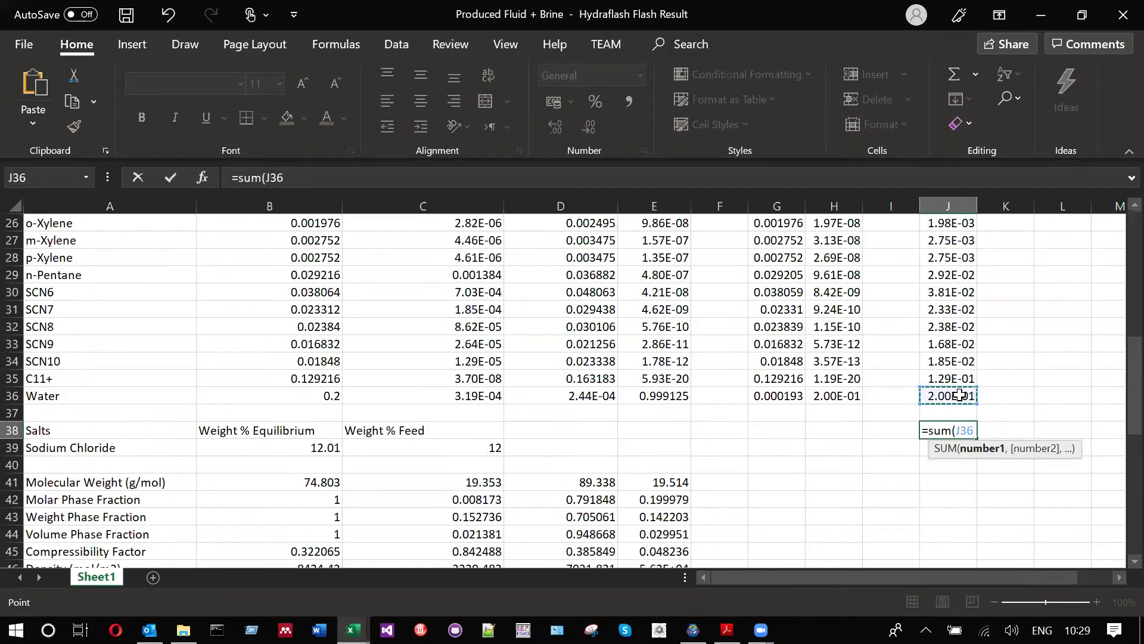
{"action": "key", "text": "ctrl+shift+Up"}
{"action": "key", "text": "Return"}
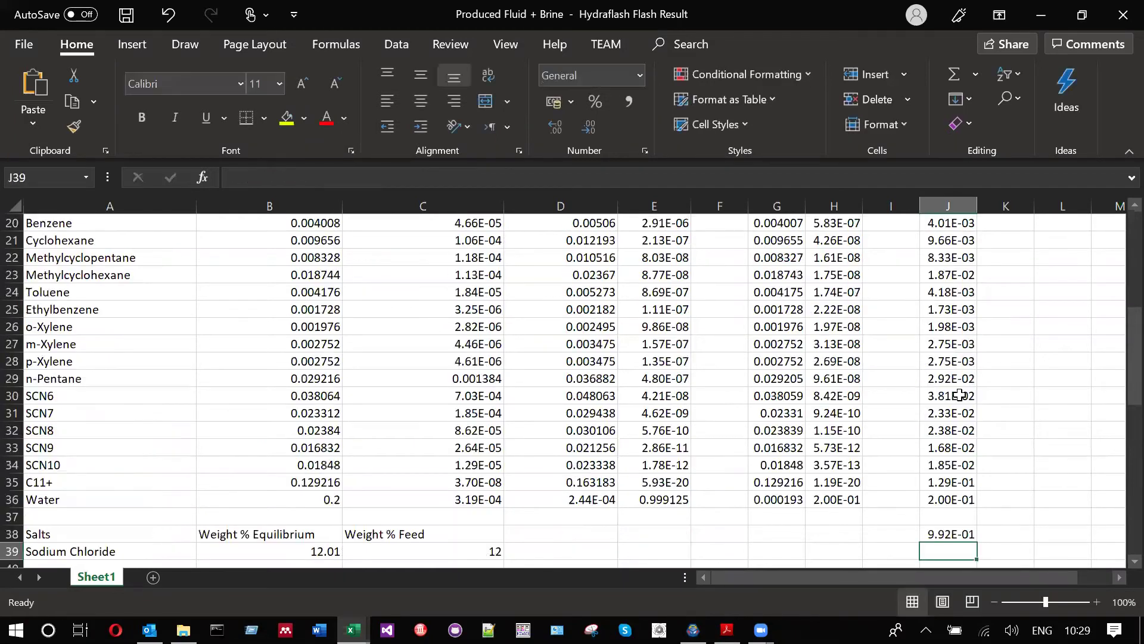
Calculate the normalised mole fractions in K11 with =J11/$J$38 and fill the formula down to the Water row, K36
{"action": "scroll", "coordinate": [1025, 397], "scroll_direction": "up", "scroll_amount": 6}
{"action": "left_click", "coordinate": [1028, 399]}
{"action": "type", "text": "="}
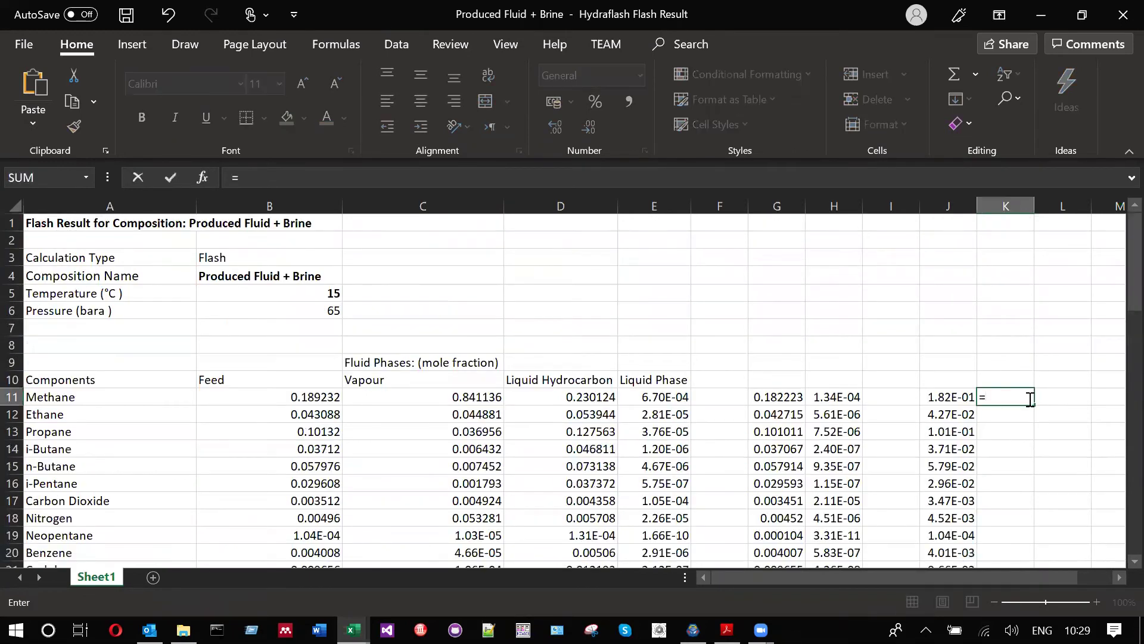
{"action": "left_click", "coordinate": [941, 396]}
{"action": "type", "text": "/"}
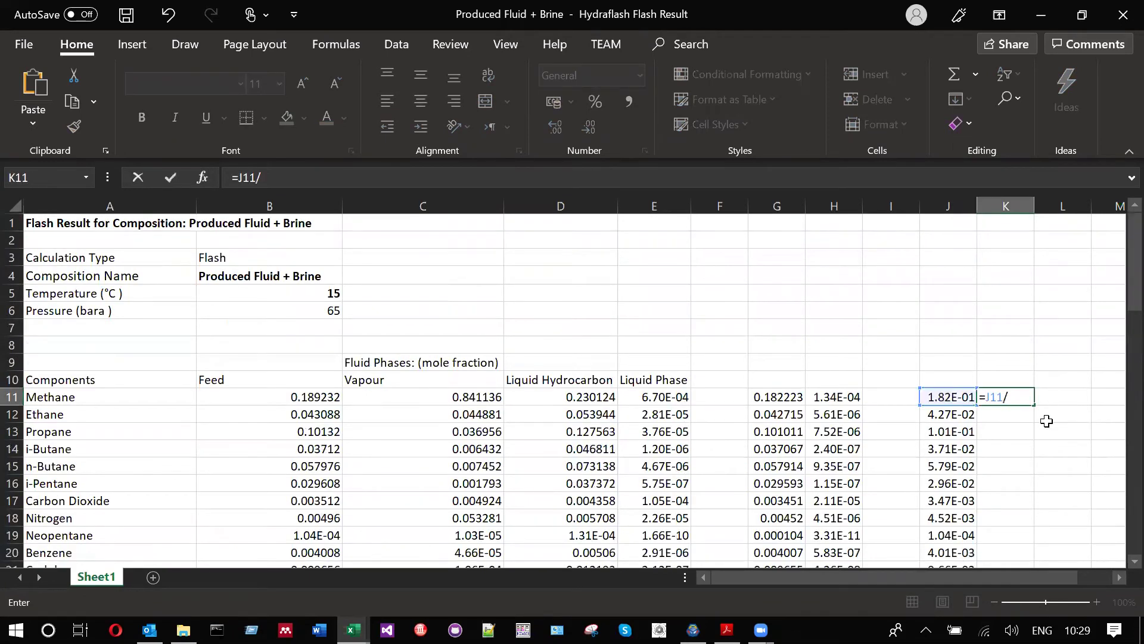
{"action": "scroll", "coordinate": [970, 418], "scroll_direction": "down", "scroll_amount": 13}
{"action": "scroll", "coordinate": [955, 293], "scroll_direction": "up", "scroll_amount": 2}
{"action": "left_click", "coordinate": [955, 293]}
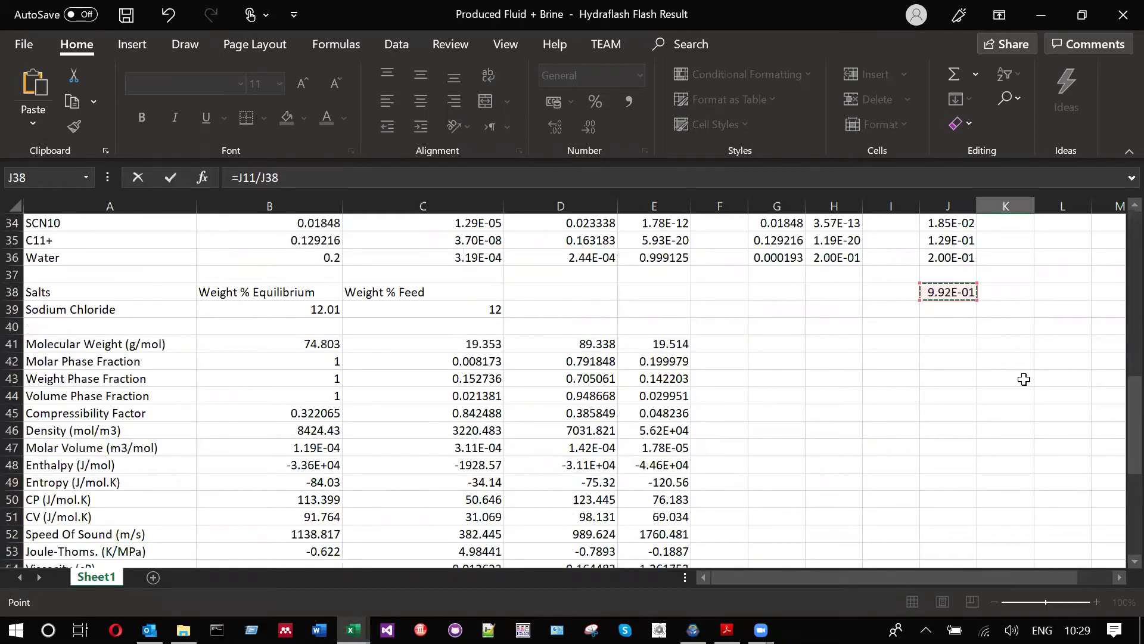
{"action": "key", "text": "Return"}
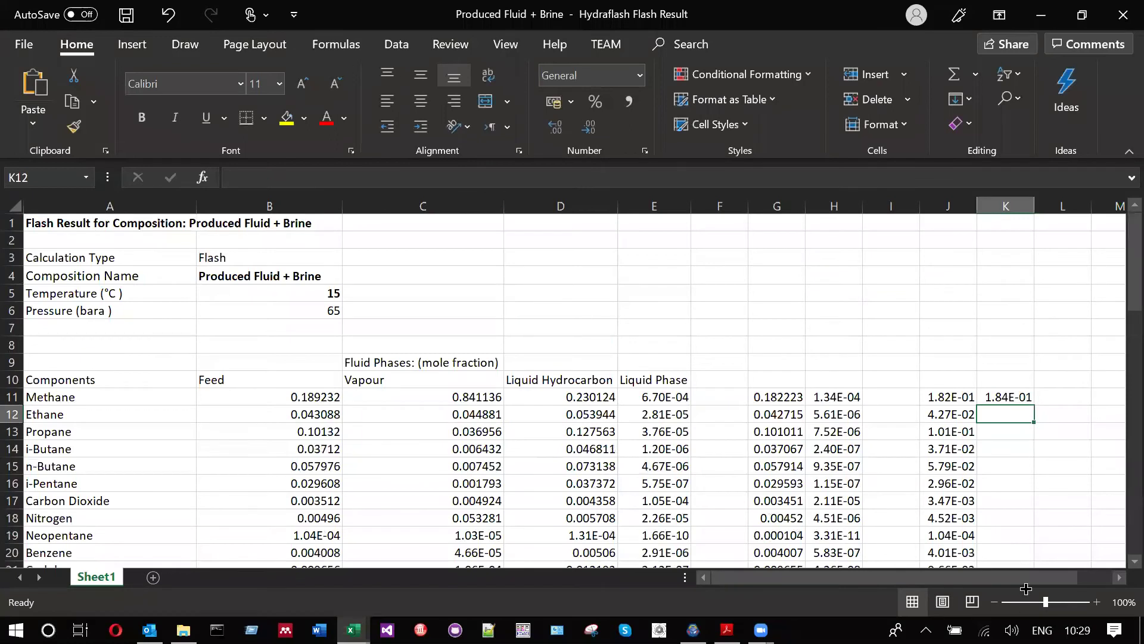
{"action": "left_click", "coordinate": [1006, 397]}
{"action": "left_click_drag", "start_coordinate": [1034, 405], "coordinate": [1026, 552]}
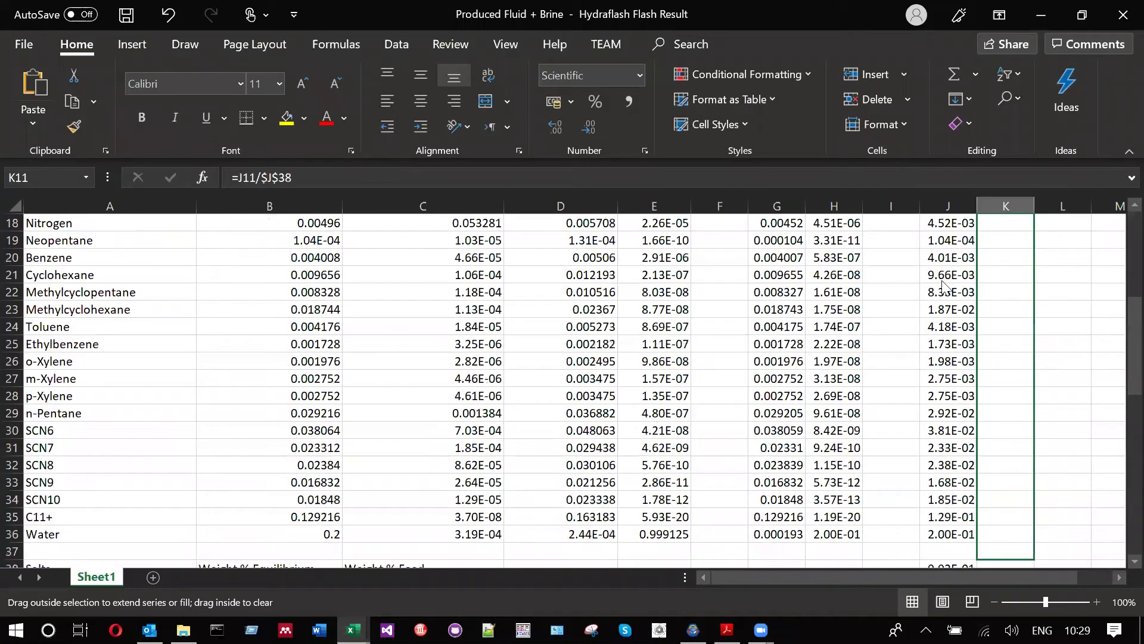
Change the number format of the normalised mole fractions in K11:K36 from Scientific to General
{"action": "left_click_drag", "start_coordinate": [943, 286], "coordinate": [918, 268]}
{"action": "right_click", "coordinate": [918, 269]}
{"action": "left_click", "coordinate": [910, 531]}
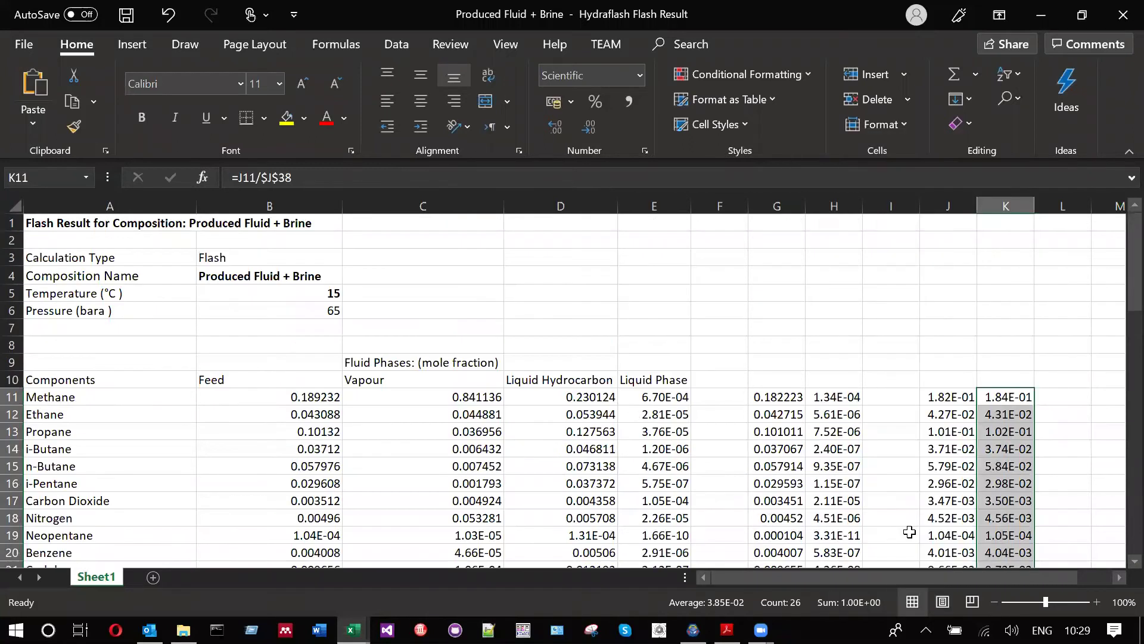
{"action": "left_click", "coordinate": [1015, 592]}
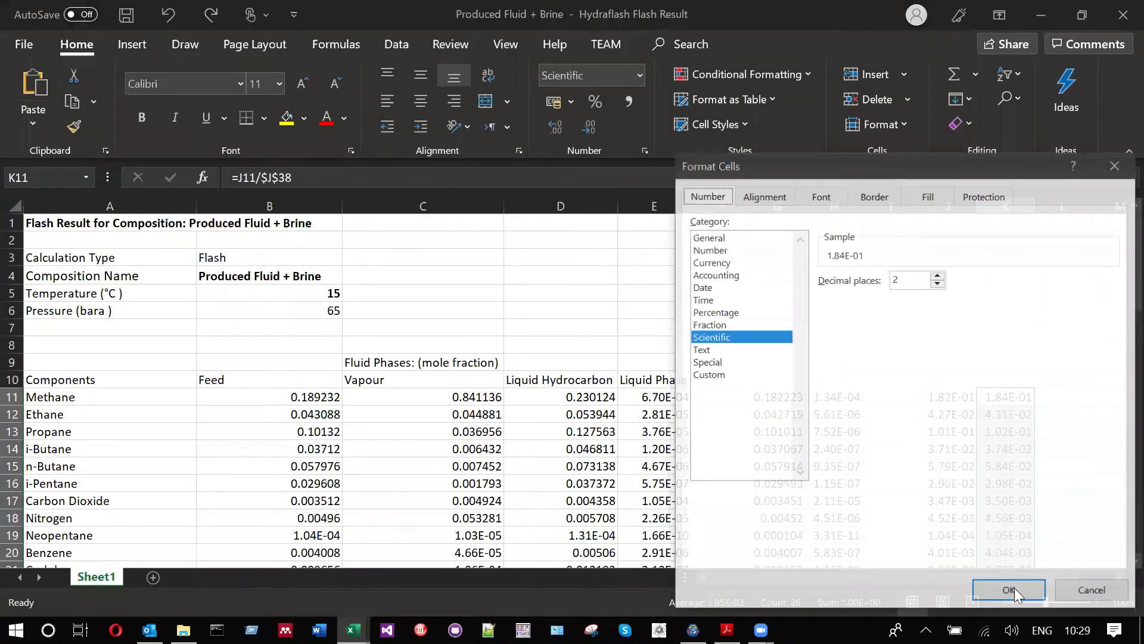
Copy the normalised fractions K11:K35 from Methane to C11+ into the Rel. Mole values of the "Produced Fluid + Brine" fluid in HydraFLASH
{"action": "scroll", "coordinate": [1058, 435], "scroll_direction": "down", "scroll_amount": 8}
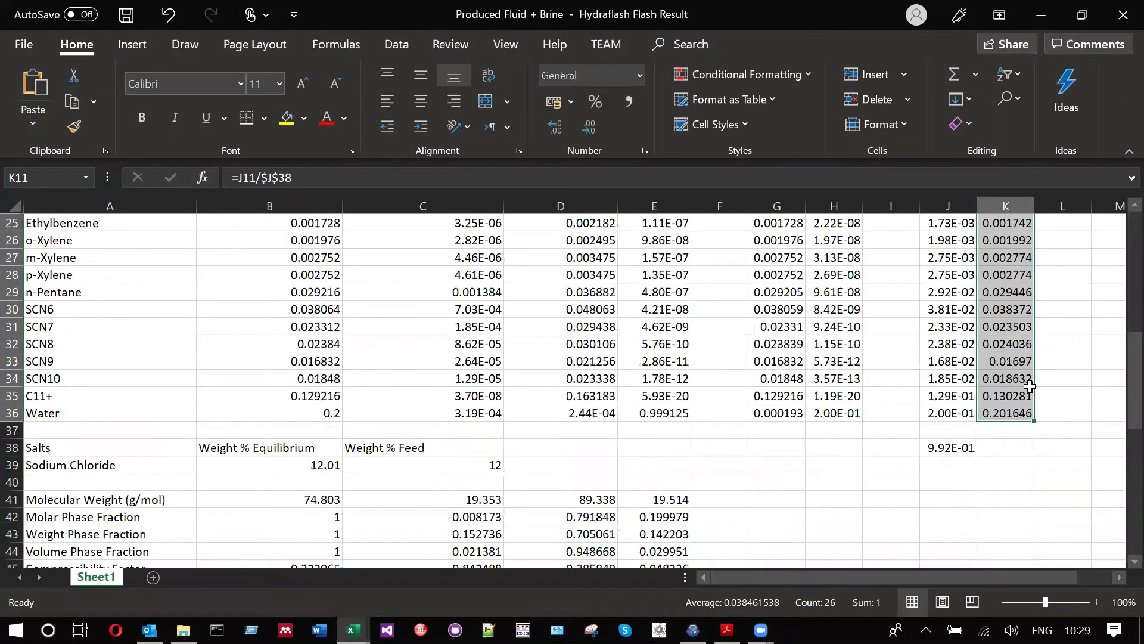
{"action": "scroll", "coordinate": [953, 335], "scroll_direction": "up", "scroll_amount": 6}
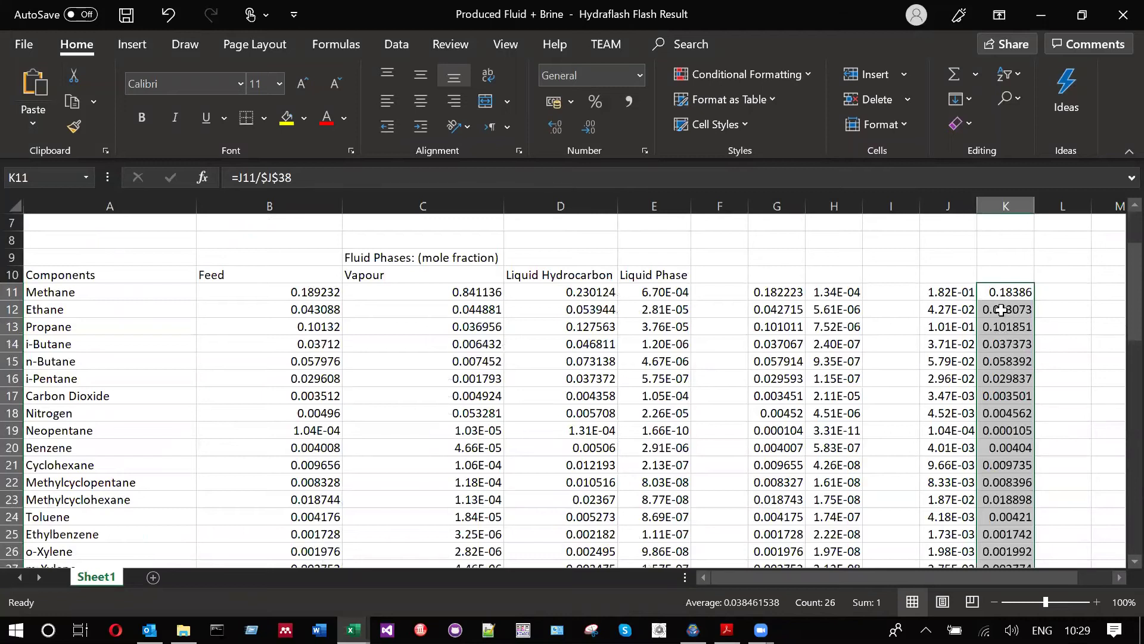
{"action": "scroll", "coordinate": [1001, 309], "scroll_direction": "down", "scroll_amount": 2}
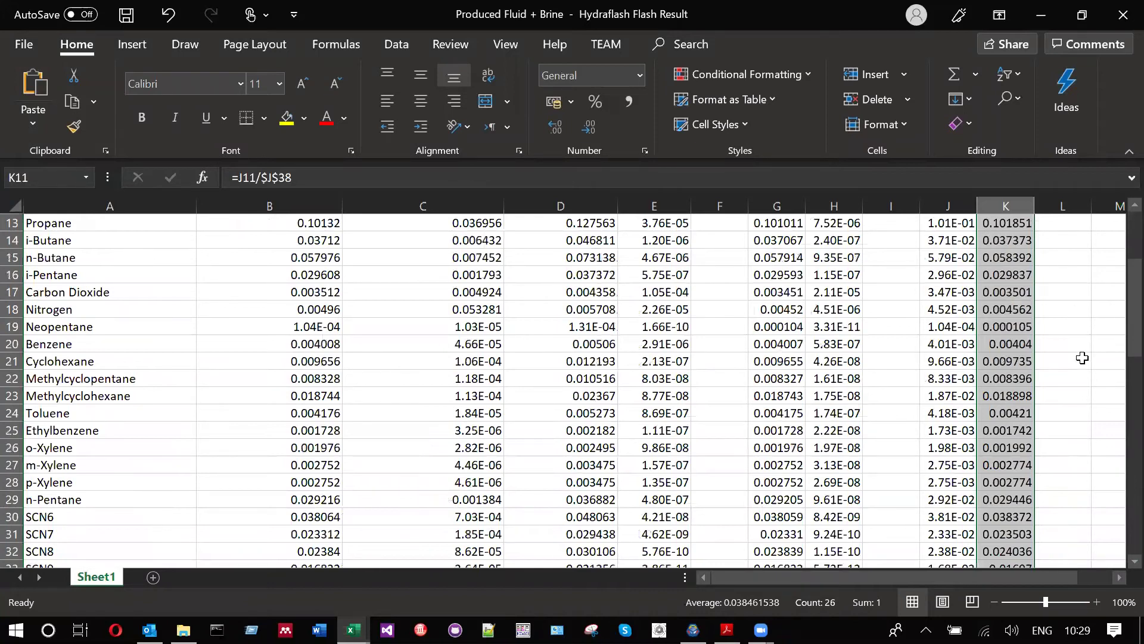
{"action": "scroll", "coordinate": [1082, 358], "scroll_direction": "down", "scroll_amount": 4}
{"action": "scroll", "coordinate": [1073, 358], "scroll_direction": "up", "scroll_amount": 2}
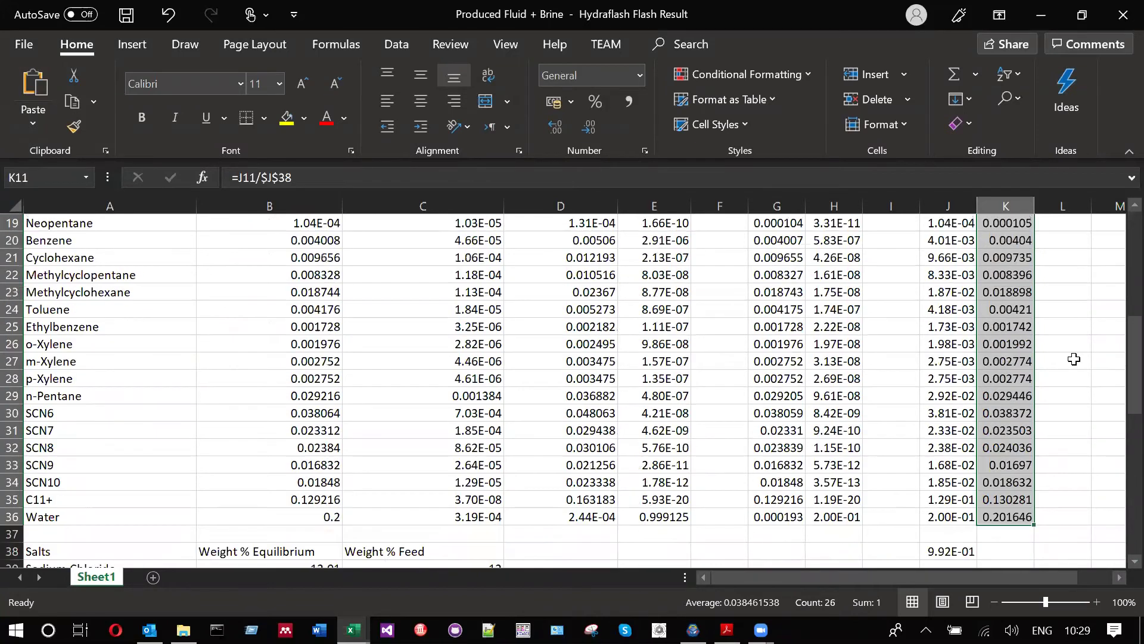
{"action": "scroll", "coordinate": [1009, 294], "scroll_direction": "up", "scroll_amount": 4}
{"action": "left_click_drag", "start_coordinate": [1009, 292], "coordinate": [1018, 515]}
{"action": "scroll", "coordinate": [1018, 515], "scroll_direction": "down", "scroll_amount": 4}
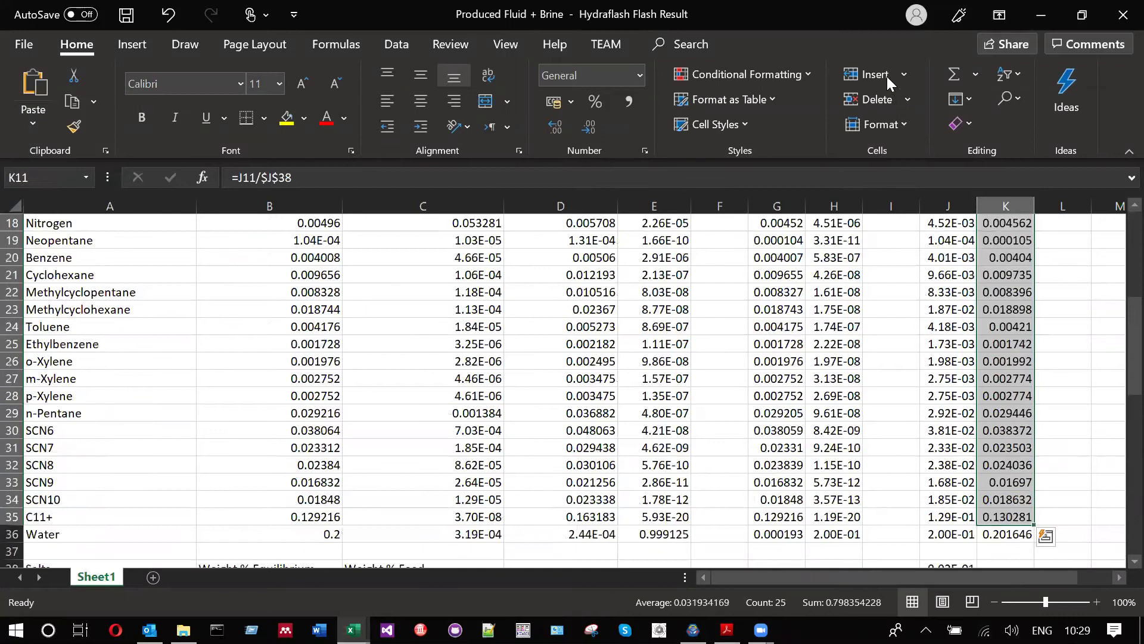
{"action": "key", "text": "ctrl+c"}
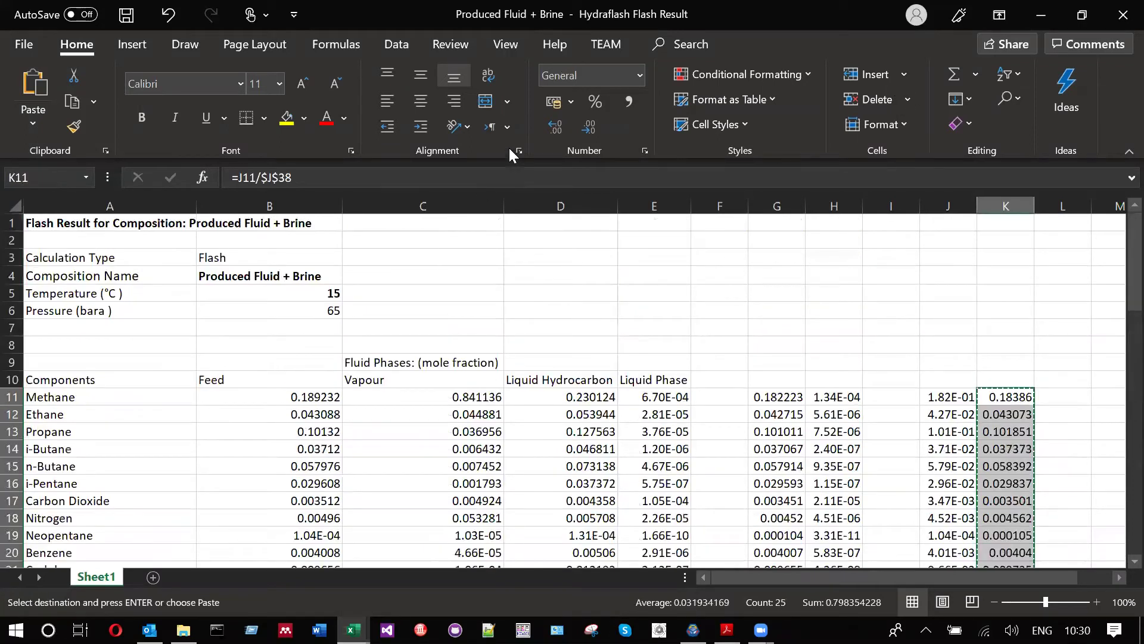
{"action": "key", "text": "alt+Tab"}
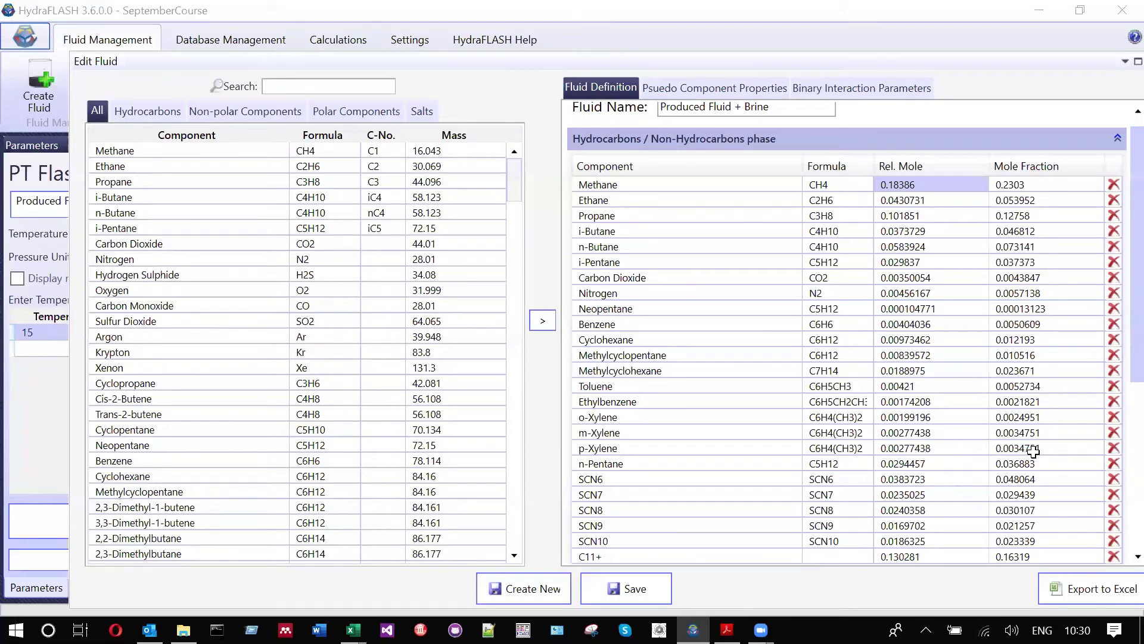
Copy the Water fraction from K36 in Excel into the fluid's Aqueous and Inhibitor Fraction in HydraFLASH
{"action": "key", "text": "alt+Tab"}
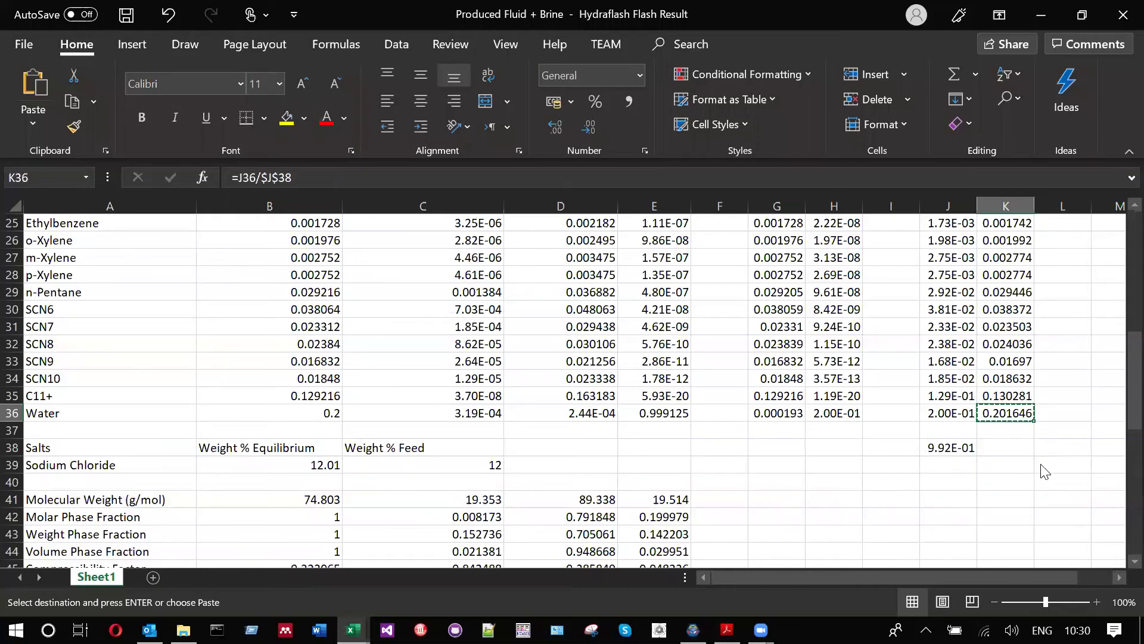
{"action": "key", "text": "alt+Tab"}
{"action": "key", "text": "ctrl+v"}
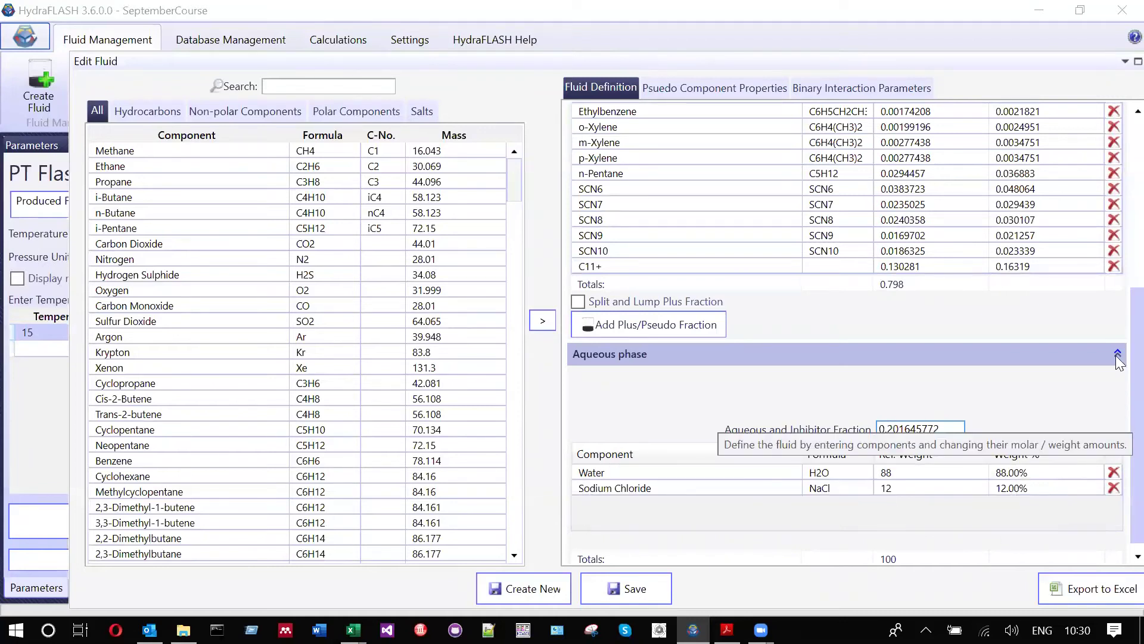
Review the fluid definition, rename it "Separated Liquid + Brine" and create it as a new fluid
{"action": "scroll", "coordinate": [1120, 280], "scroll_direction": "up", "scroll_amount": 4}
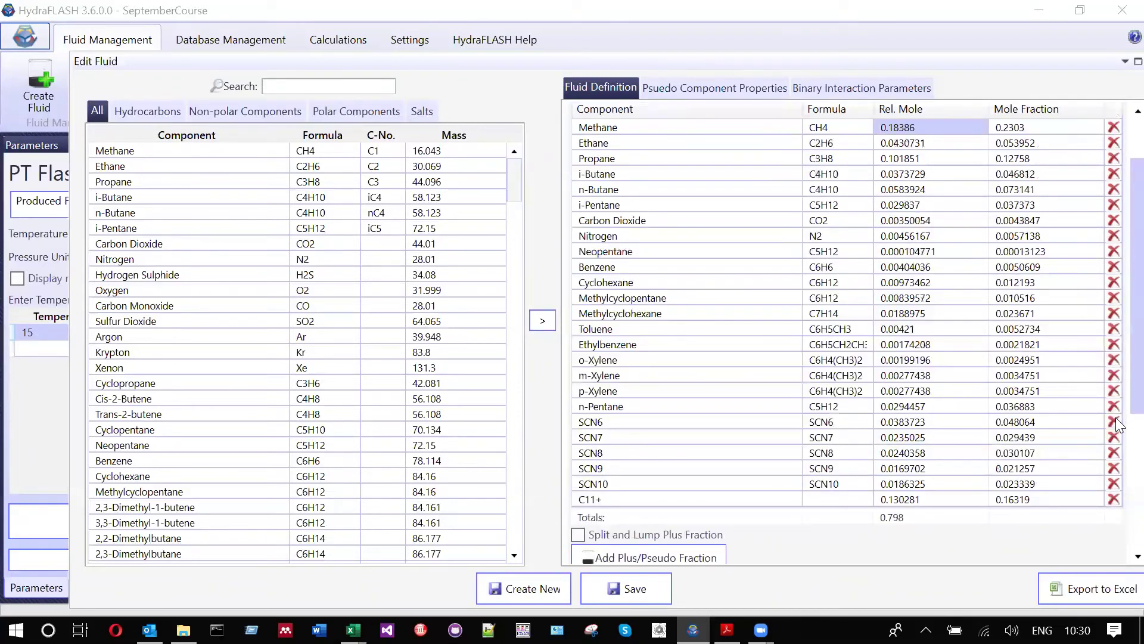
{"action": "scroll", "coordinate": [1119, 405], "scroll_direction": "down", "scroll_amount": 3}
{"action": "scroll", "coordinate": [1118, 348], "scroll_direction": "up", "scroll_amount": 4}
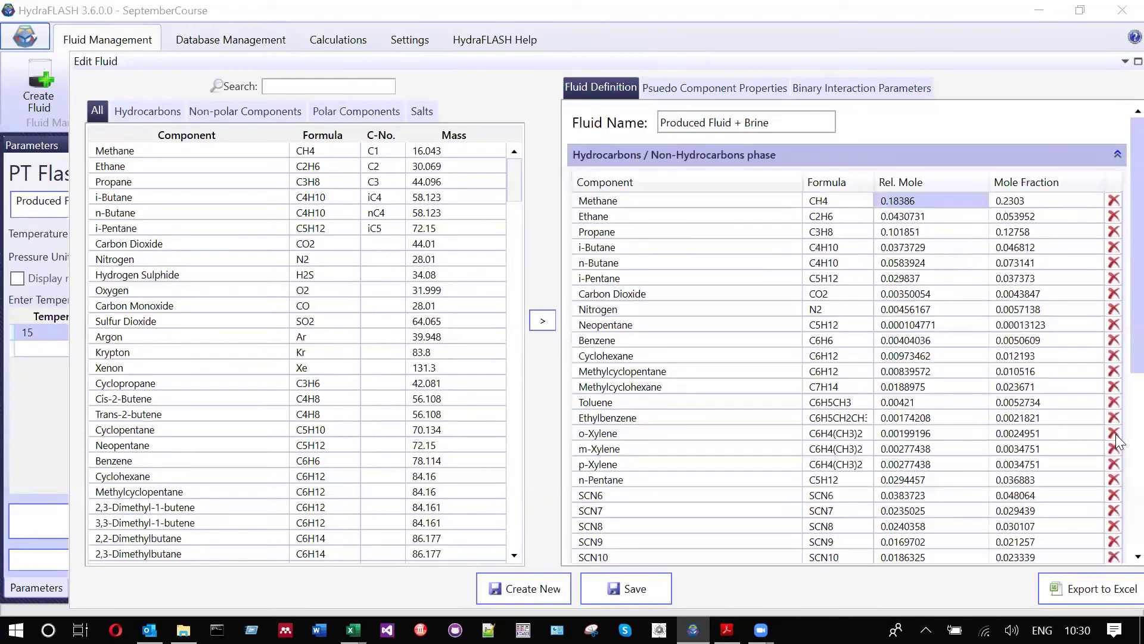
{"action": "scroll", "coordinate": [1117, 441], "scroll_direction": "down", "scroll_amount": 5}
{"action": "scroll", "coordinate": [1119, 411], "scroll_direction": "up", "scroll_amount": 2}
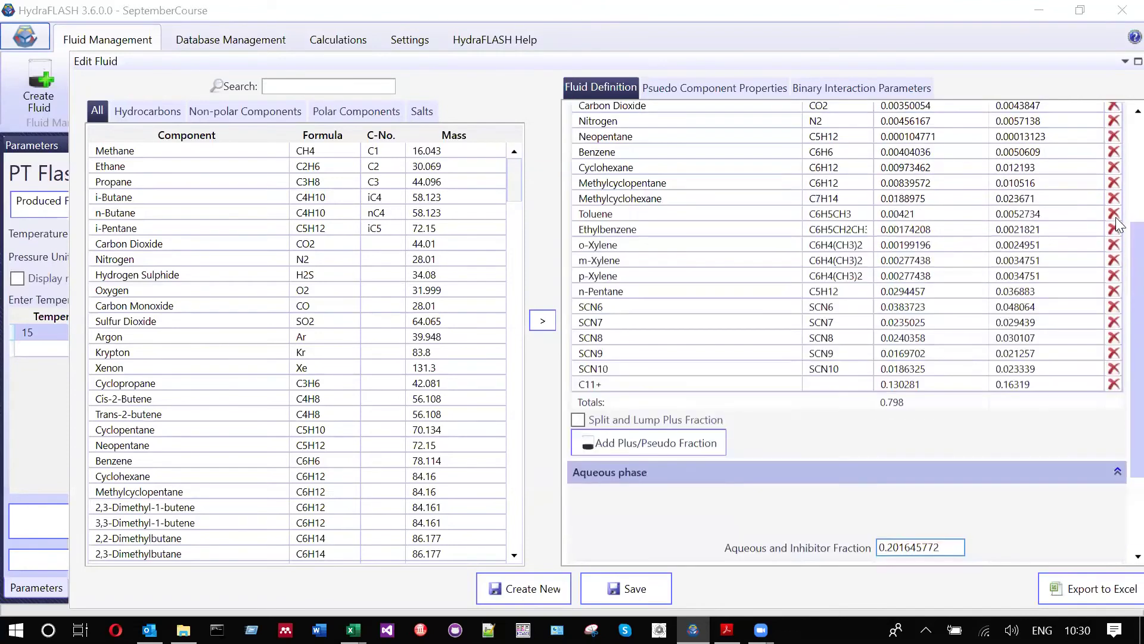
{"action": "scroll", "coordinate": [761, 120], "scroll_direction": "up", "scroll_amount": 3}
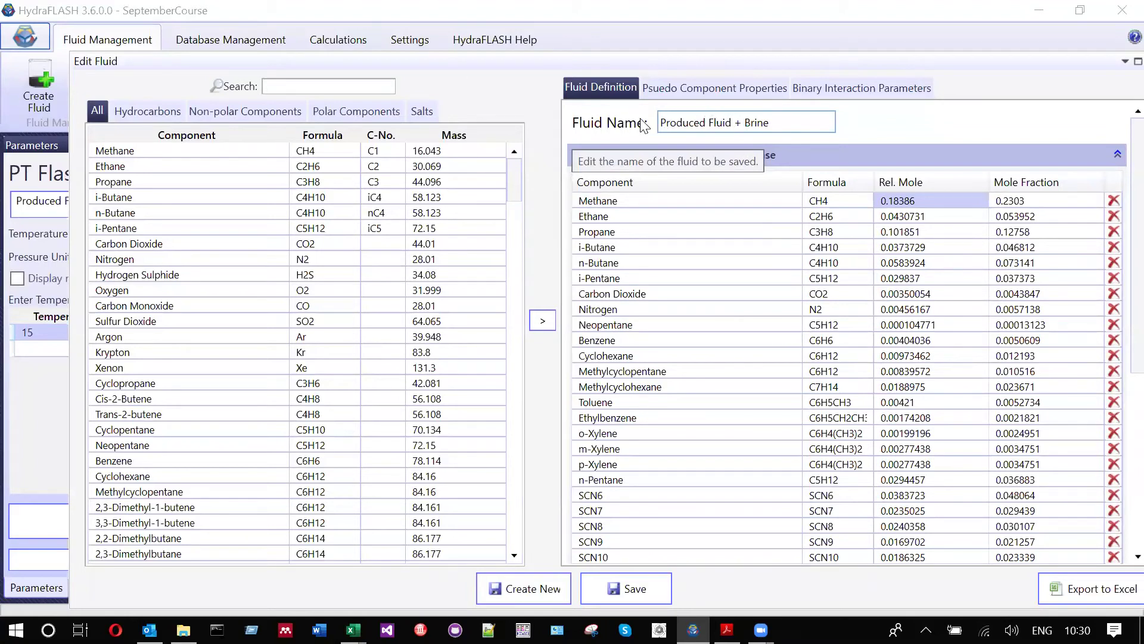
{"action": "type", "text": "Separated Liquid"}
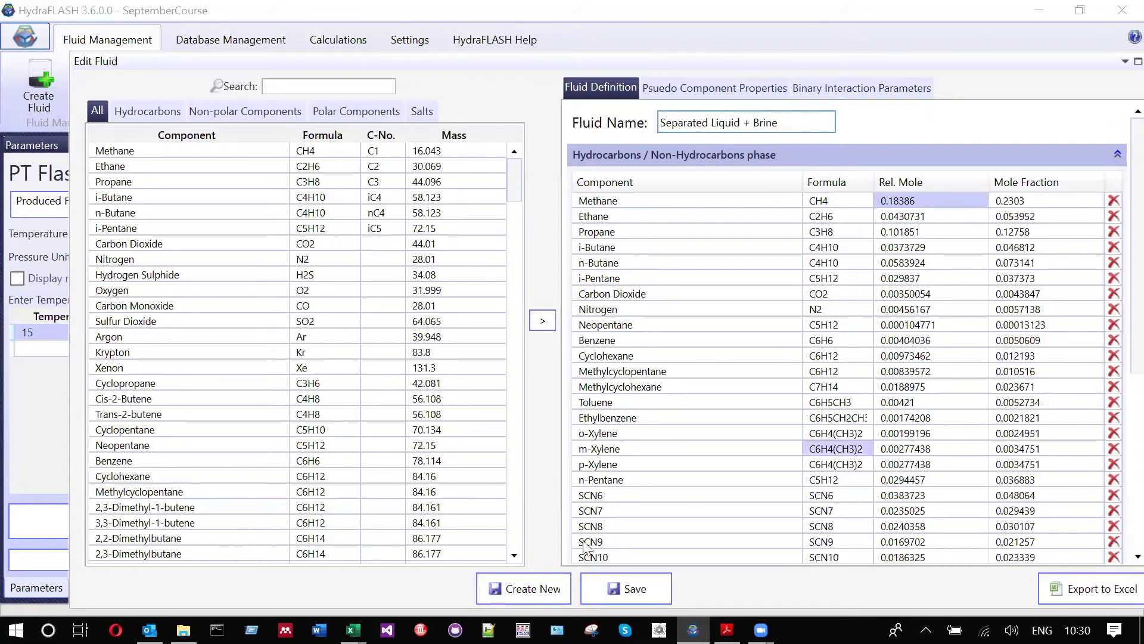
{"action": "left_click", "coordinate": [506, 593]}
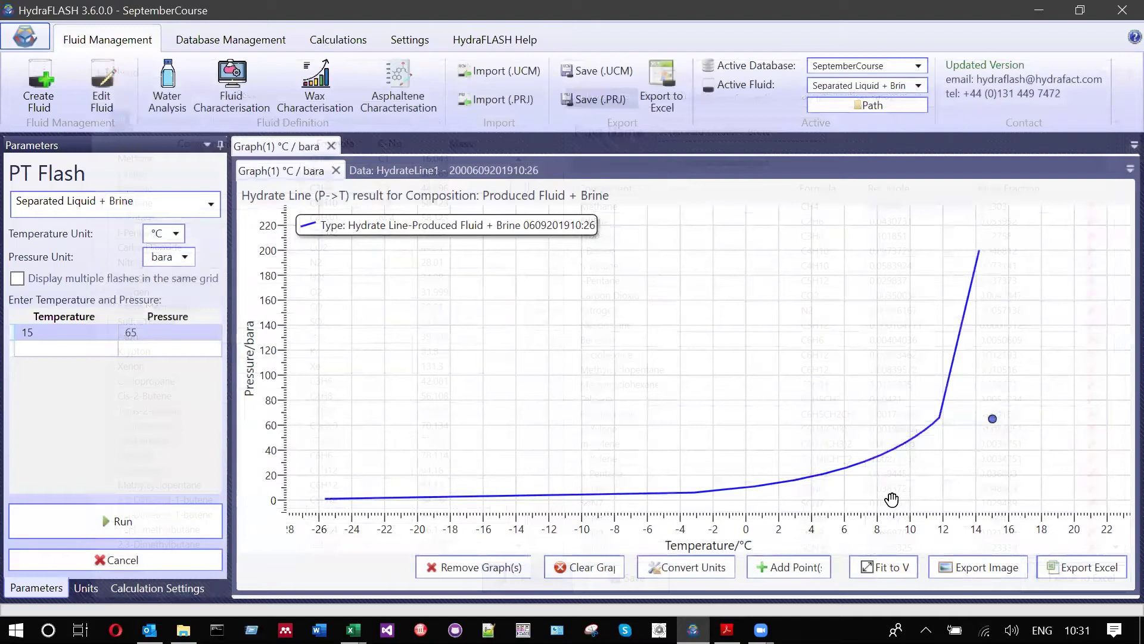
Check the separator outlet in the course PDF, calculate the Separated Liquid + Brine hydrate line from 1 to 200 bara and add it to Graph(1)
{"action": "key", "text": "alt+Tab"}
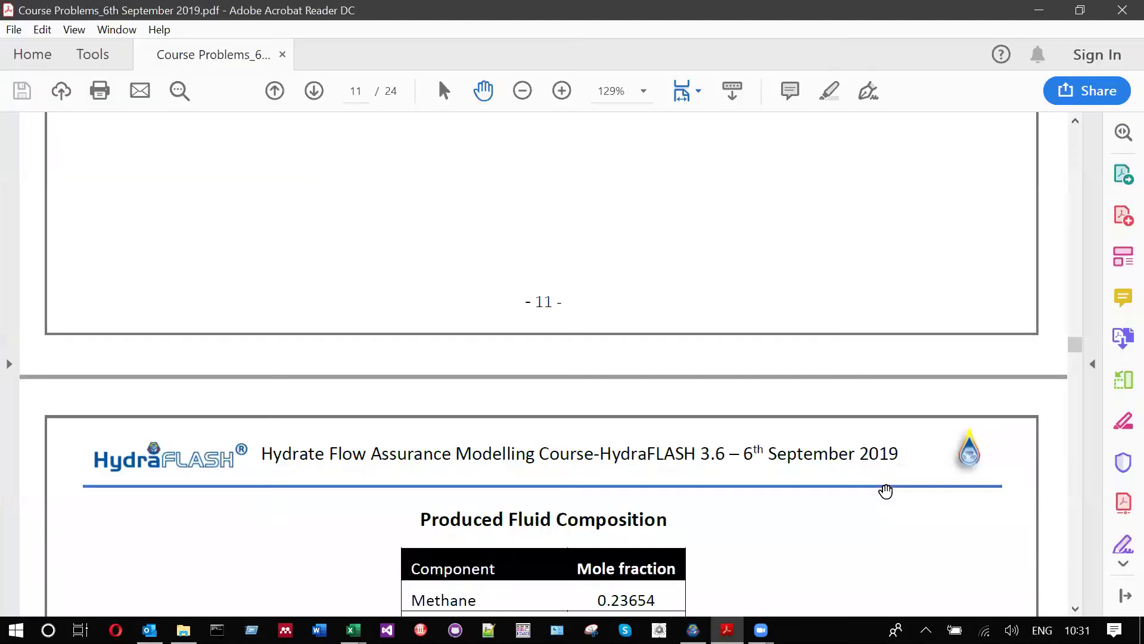
{"action": "scroll", "coordinate": [825, 335], "scroll_direction": "up", "scroll_amount": 6}
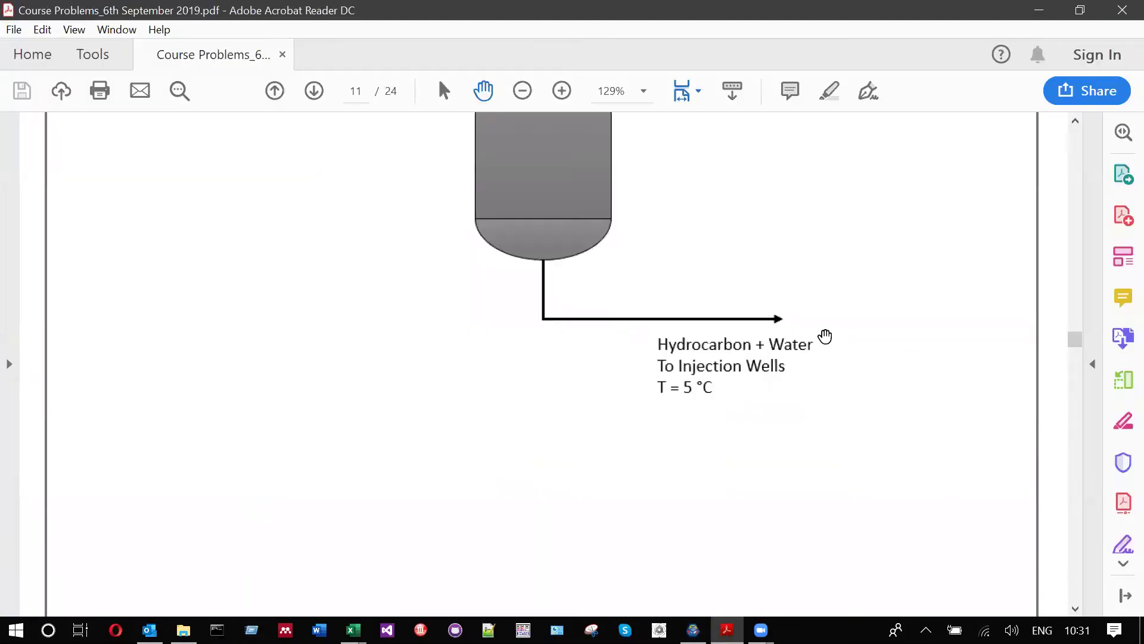
{"action": "scroll", "coordinate": [817, 535], "scroll_direction": "down", "scroll_amount": 3}
{"action": "left_click", "coordinate": [693, 630]}
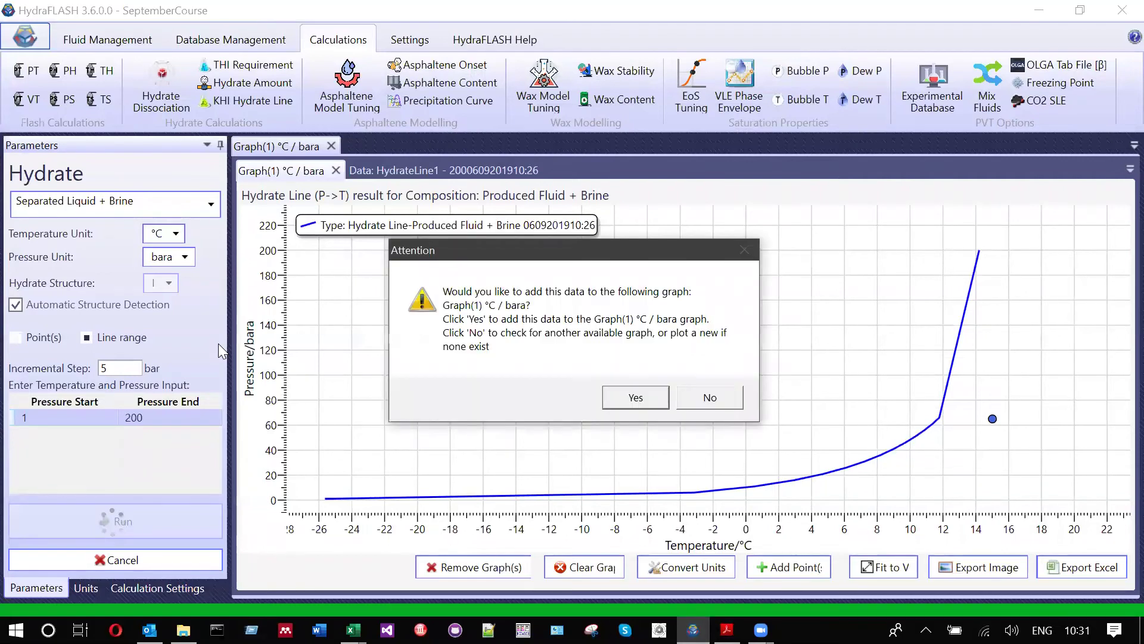
{"action": "left_click", "coordinate": [623, 399]}
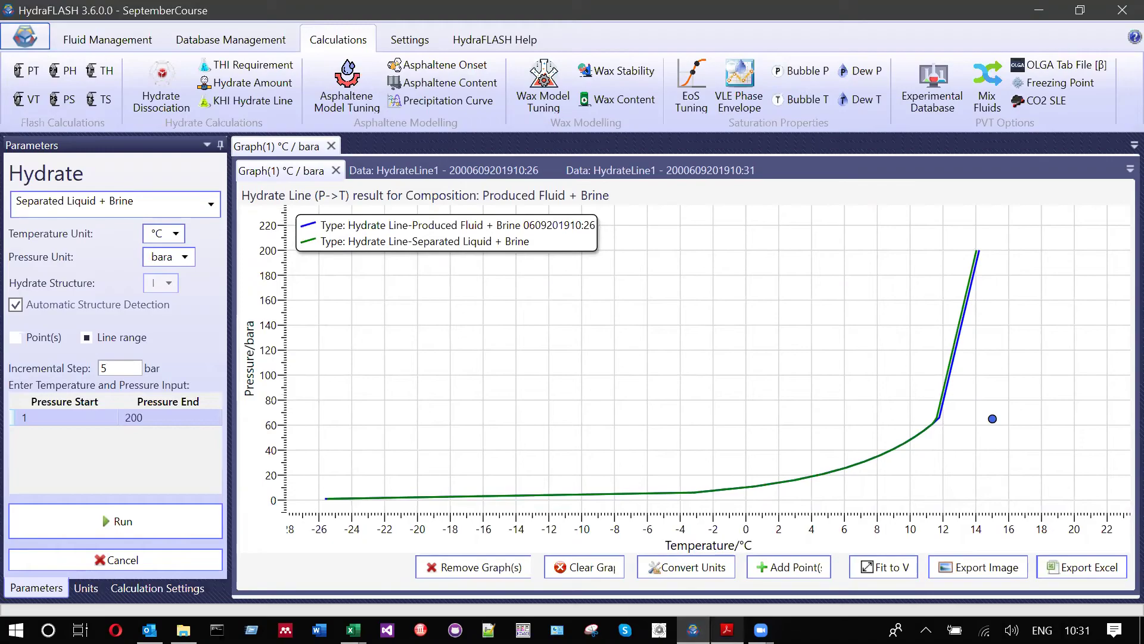
Check the separator outlet conditions in the course PDF against the hydrate lines plotted in HydraFLASH
{"action": "mouse_move", "coordinate": [727, 630]}
{"action": "left_click", "coordinate": [741, 582]}
{"action": "scroll", "coordinate": [544, 238], "scroll_direction": "up", "scroll_amount": 3}
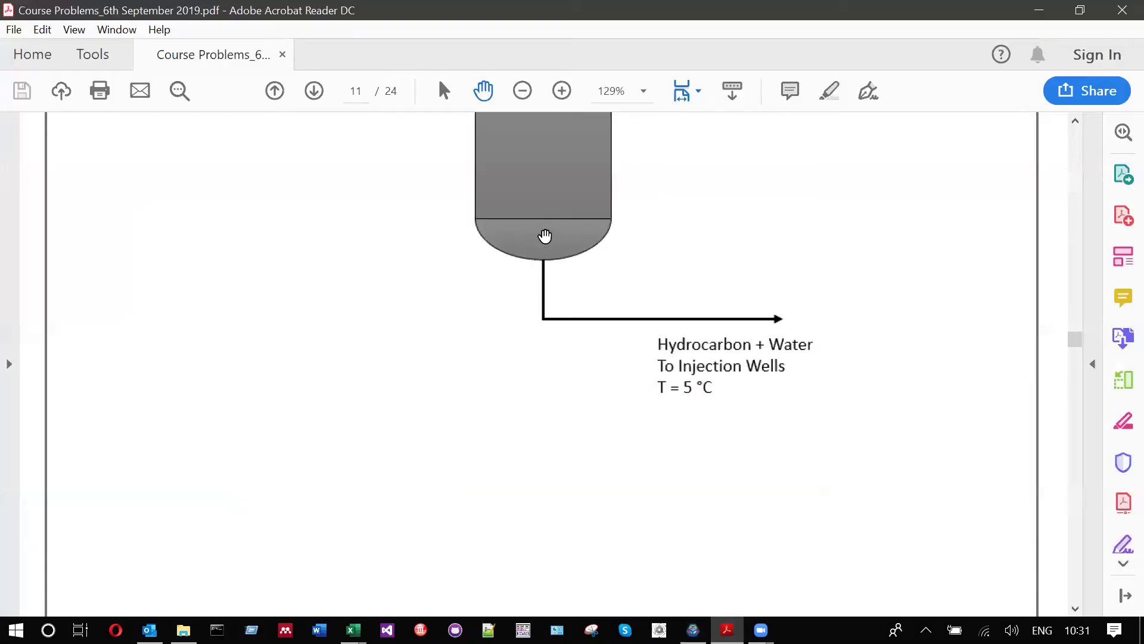
{"action": "left_click", "coordinate": [693, 630]}
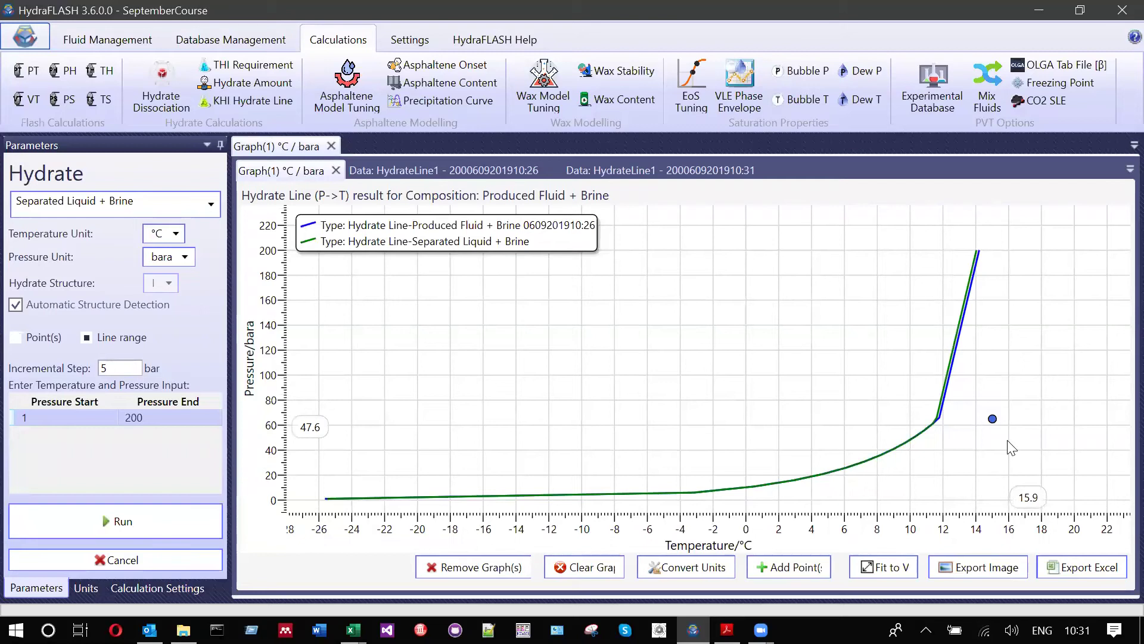
Add a point at 5 °C and 65 bara to the hydrate line graph
{"action": "left_click", "coordinate": [803, 571]}
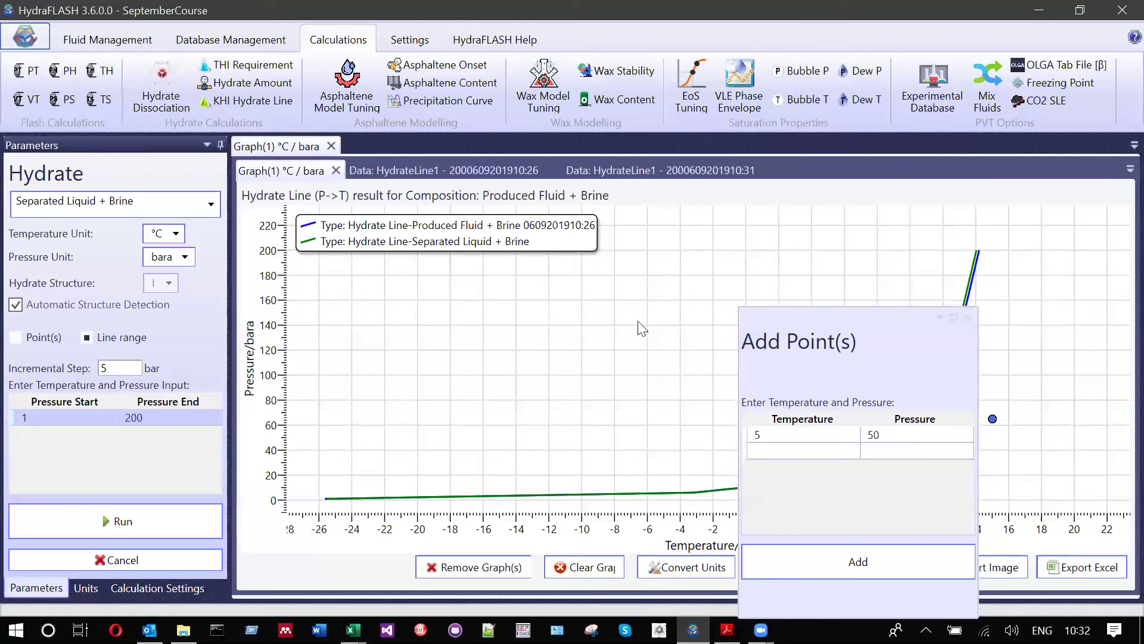
{"action": "left_click_drag", "start_coordinate": [974, 313], "coordinate": [720, 190]}
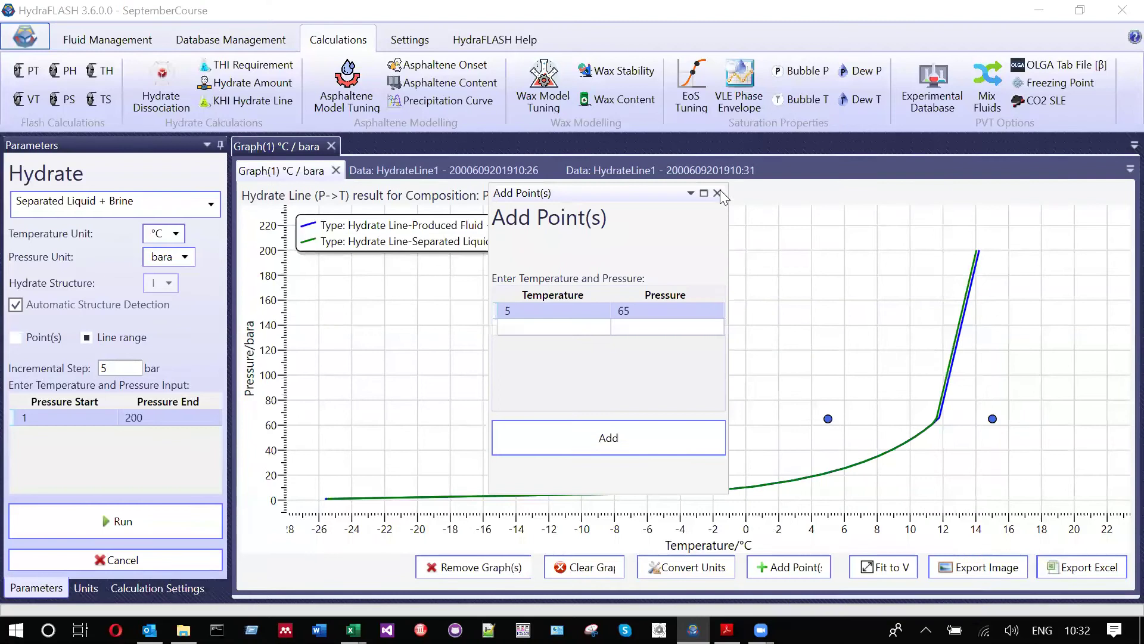
{"action": "left_click", "coordinate": [720, 190]}
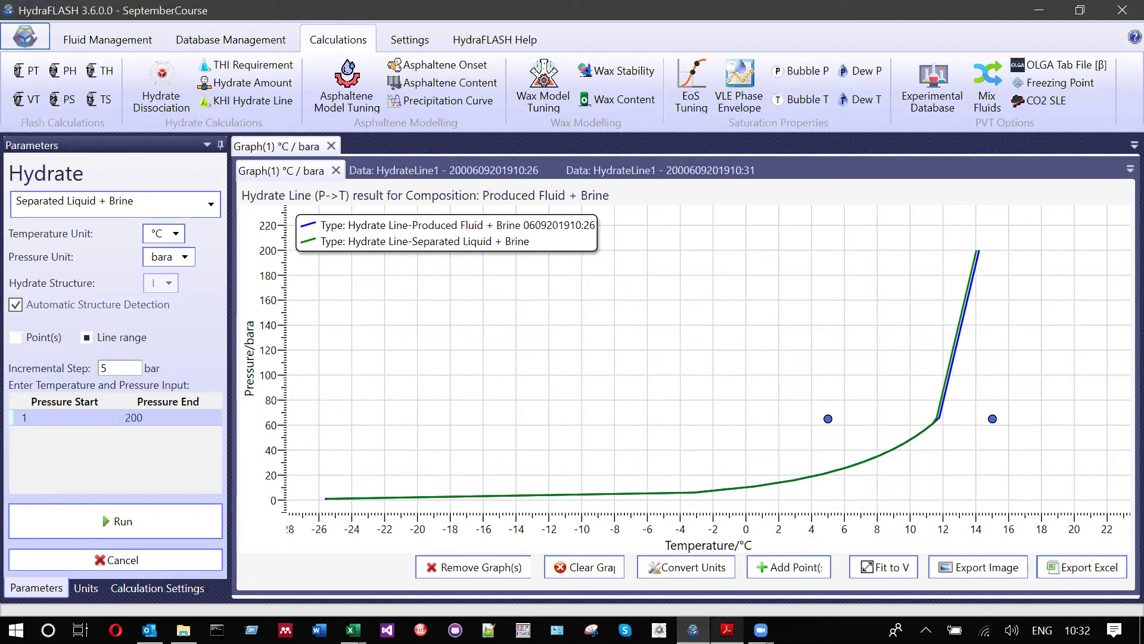
Read Case Study 2 and its brine-amount instructions in the course PDF, comparing the injection pipeline conditions with the hydrate lines plotted in HydraFLASH
{"action": "mouse_move", "coordinate": [727, 630]}
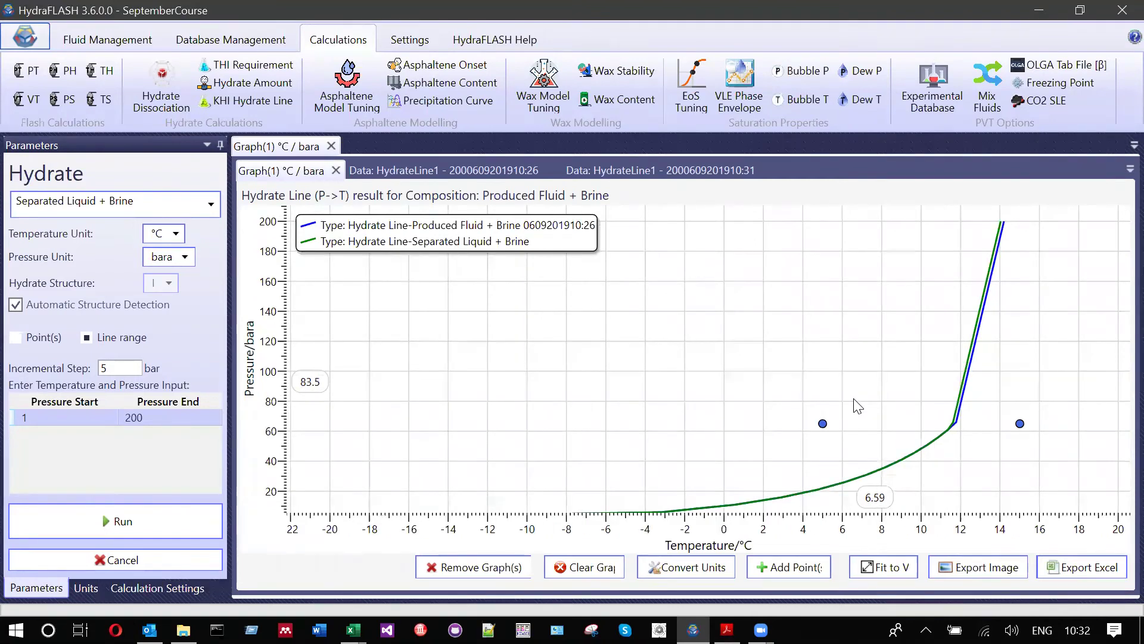
{"action": "left_click", "coordinate": [727, 629]}
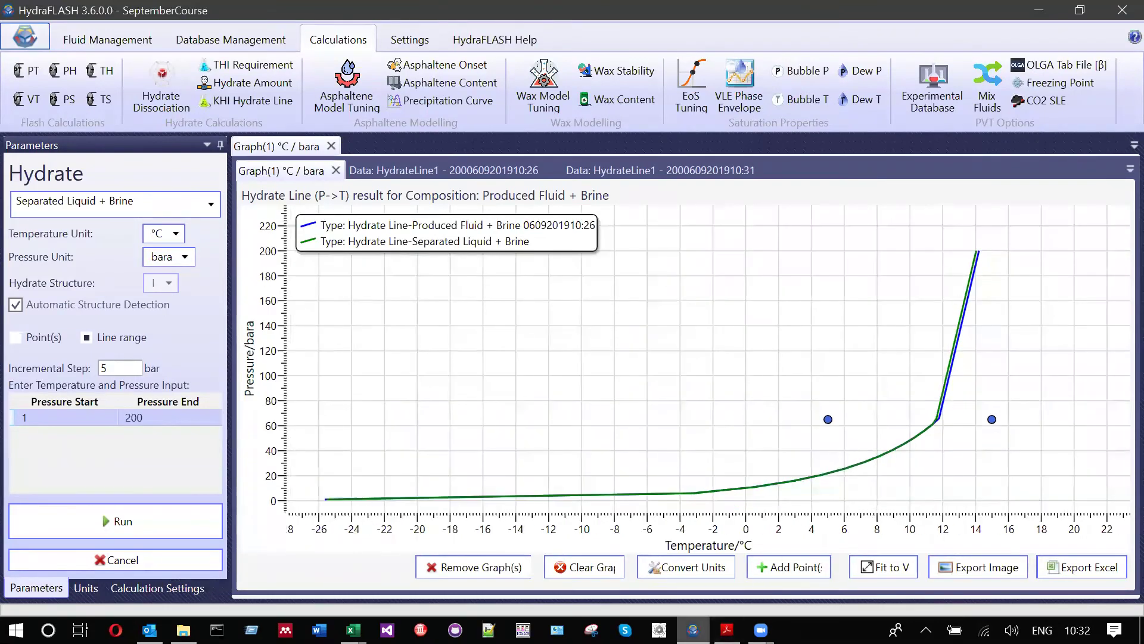
{"action": "scroll", "coordinate": [795, 481], "scroll_direction": "up", "scroll_amount": 5}
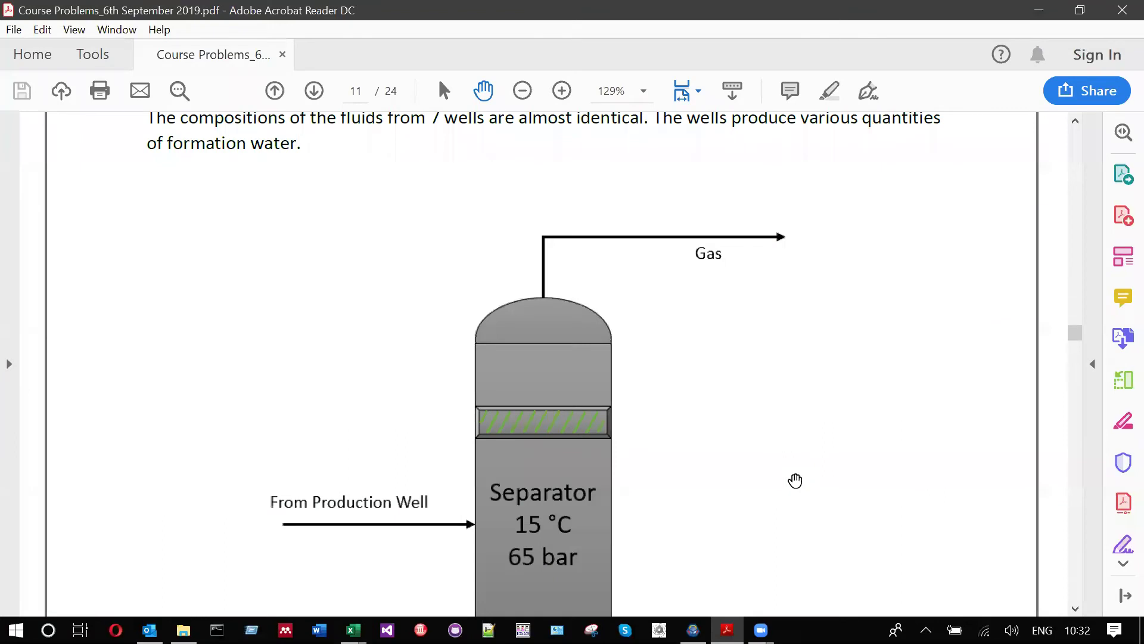
{"action": "scroll", "coordinate": [266, 321], "scroll_direction": "up", "scroll_amount": 5}
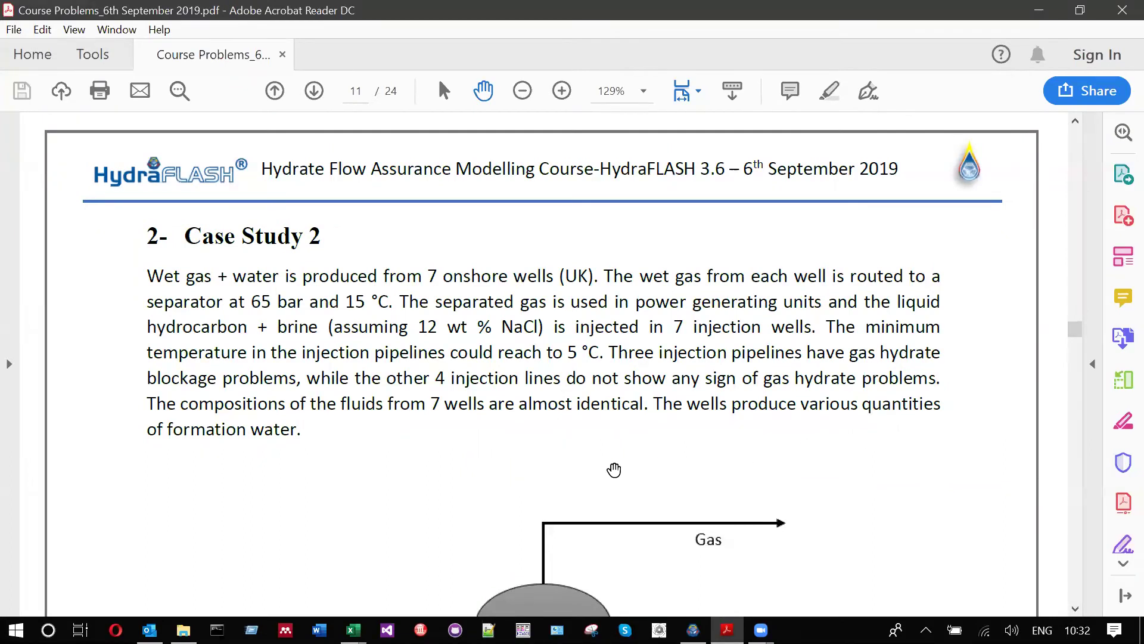
{"action": "scroll", "coordinate": [802, 480], "scroll_direction": "down", "scroll_amount": 3}
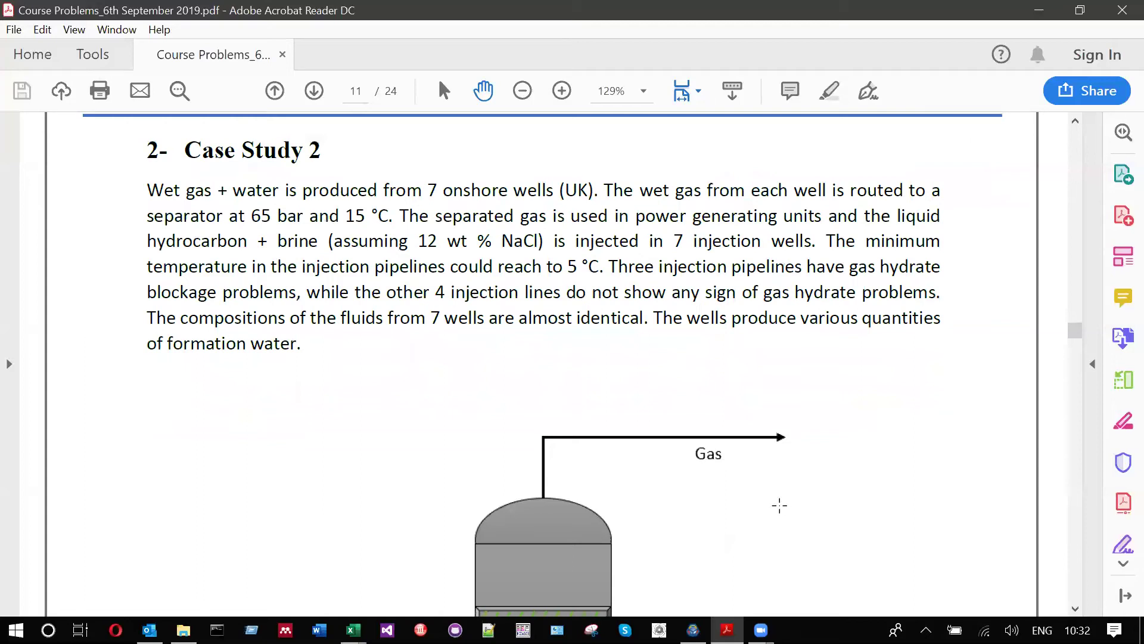
{"action": "scroll", "coordinate": [779, 505], "scroll_direction": "down", "scroll_amount": 6}
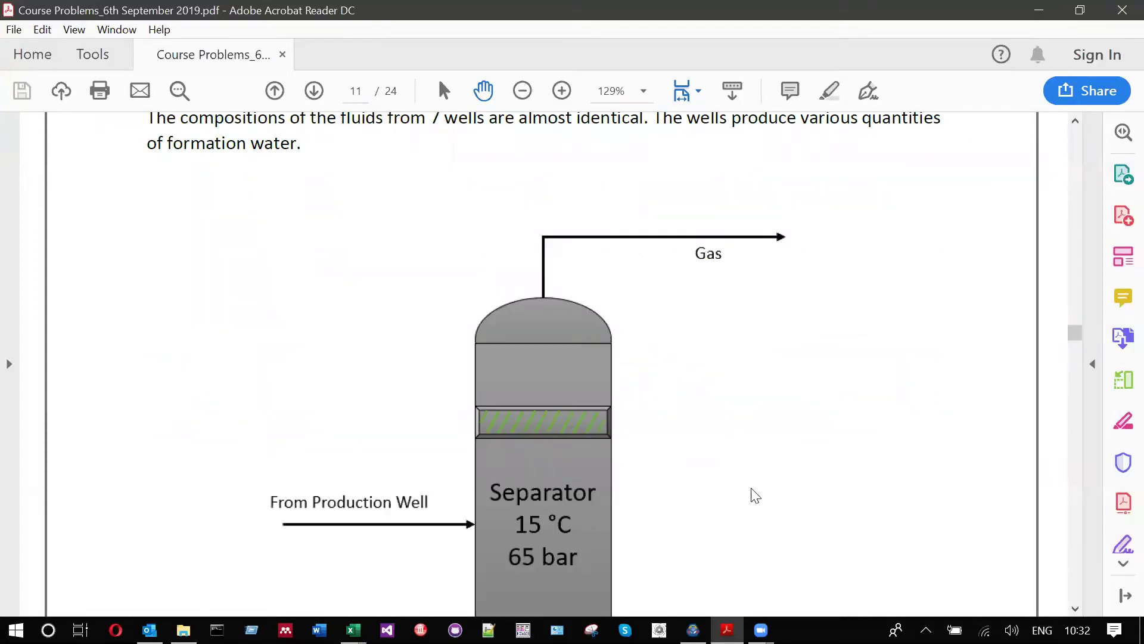
{"action": "key", "text": "alt+Tab"}
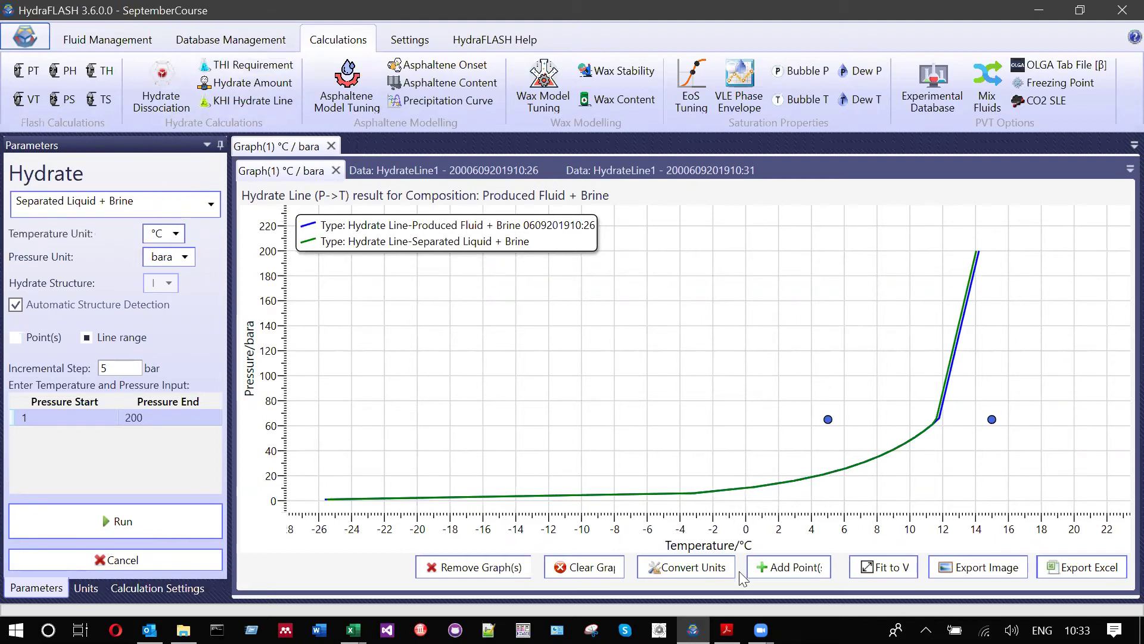
{"action": "mouse_move", "coordinate": [692, 629]}
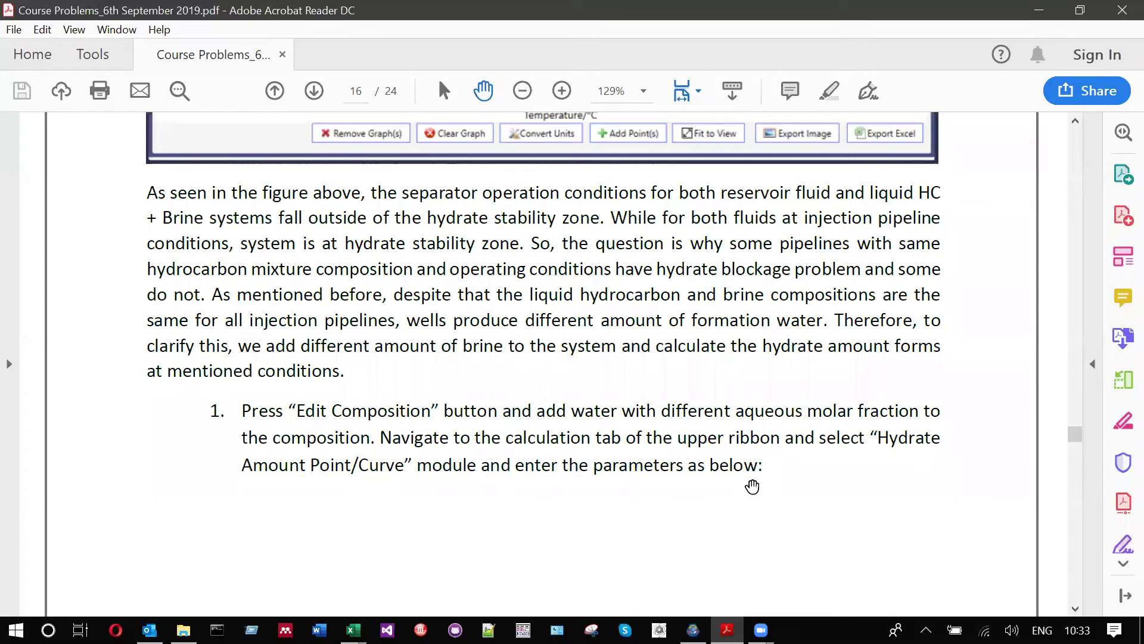
{"action": "key", "text": "alt+Tab"}
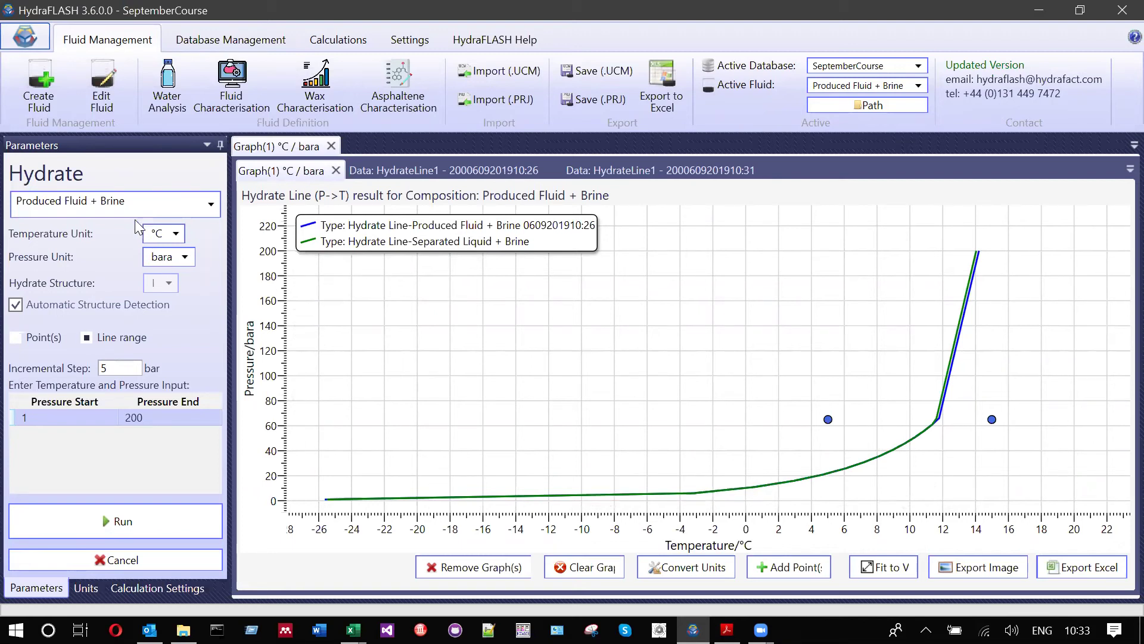
Set the aqueous fraction of Produced Fluid + Brine to 0.001 from the PDF table, rename it "Produced Fluid + 0.001 Brine" and create it as a new fluid
{"action": "left_click", "coordinate": [92, 89]}
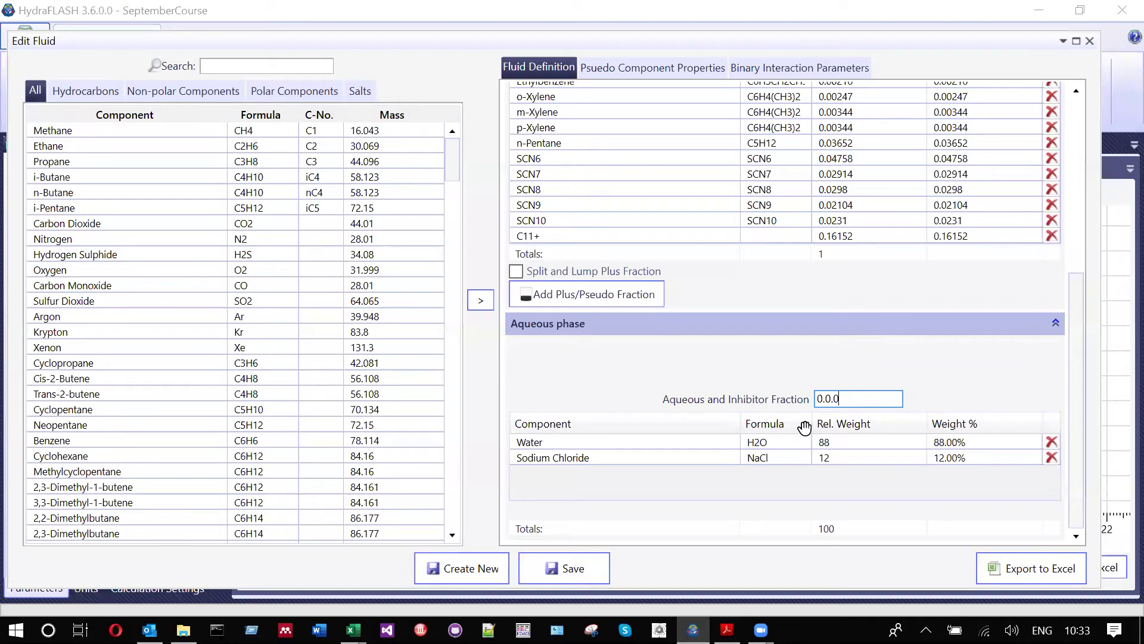
{"action": "key", "text": "alt+Tab"}
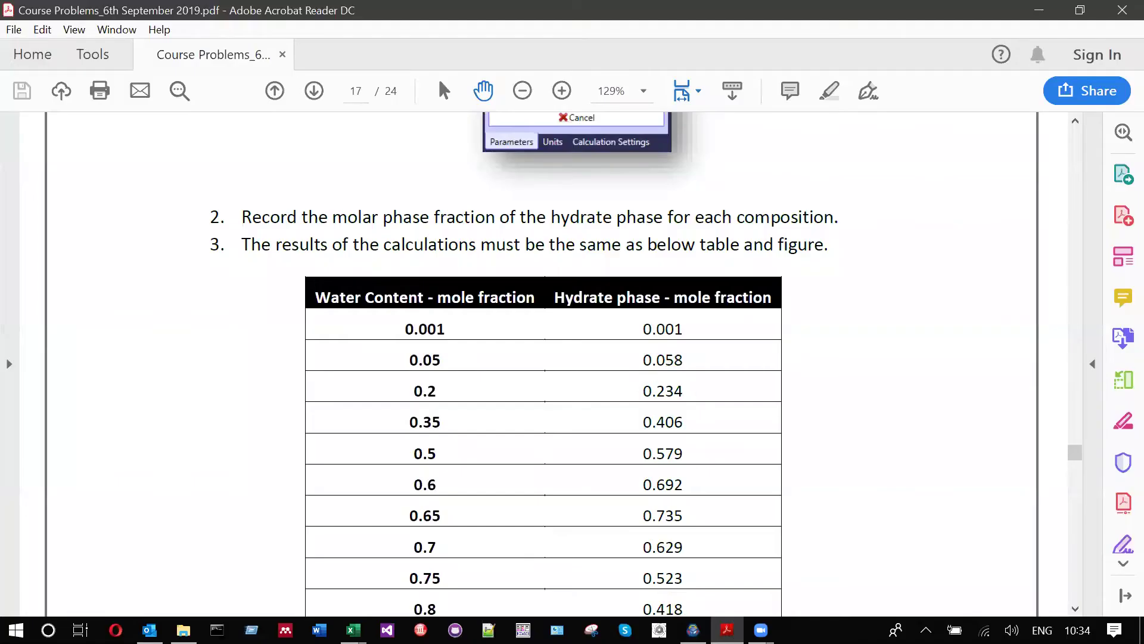
{"action": "key", "text": "alt+Tab"}
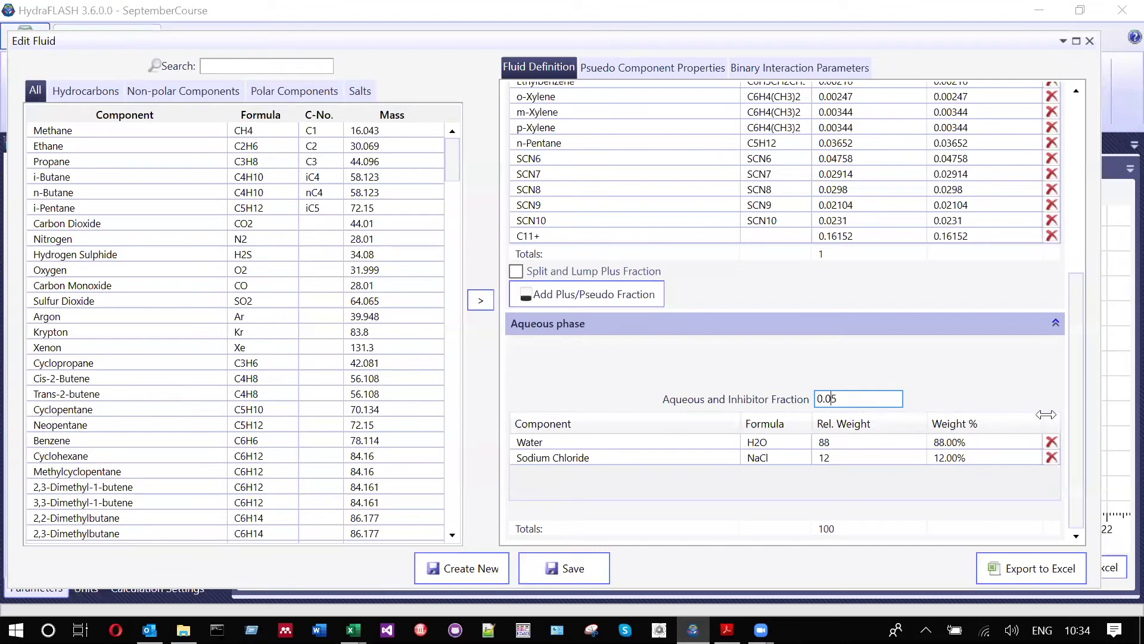
{"action": "left_click", "coordinate": [1076, 221]}
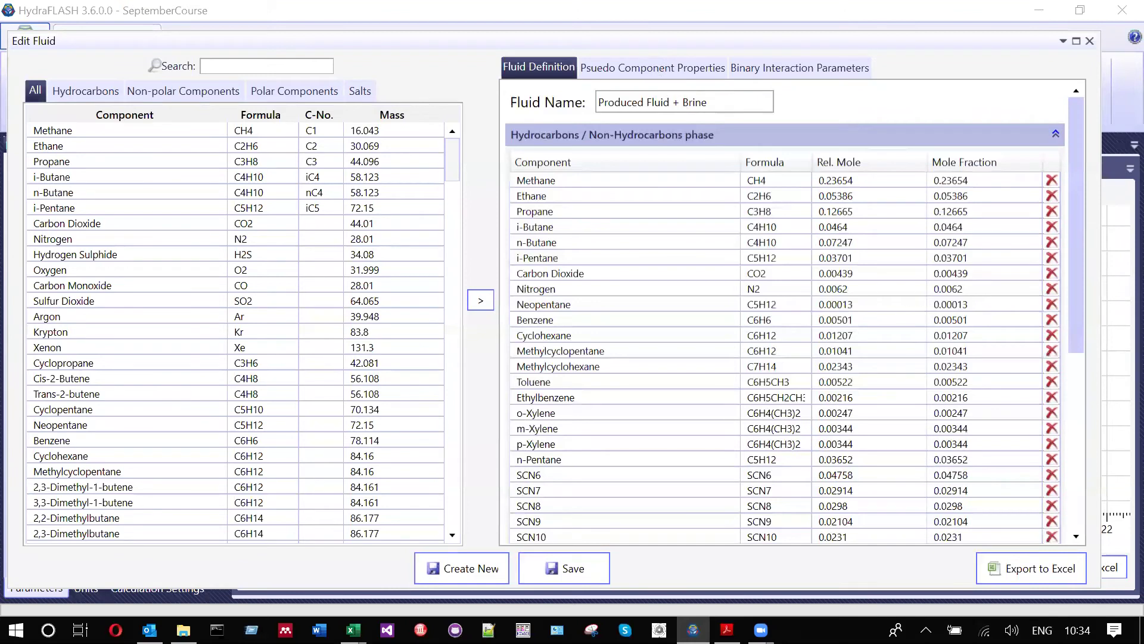
{"action": "left_click", "coordinate": [685, 102]}
{"action": "type", "text": "0.001"}
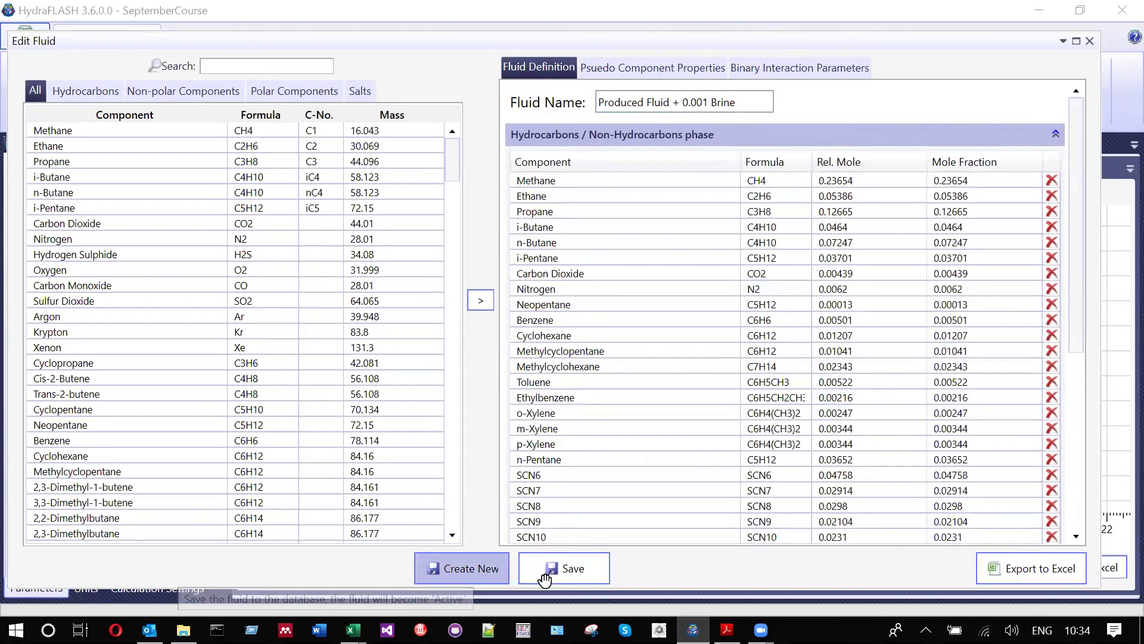
{"action": "key", "text": "alt+Tab"}
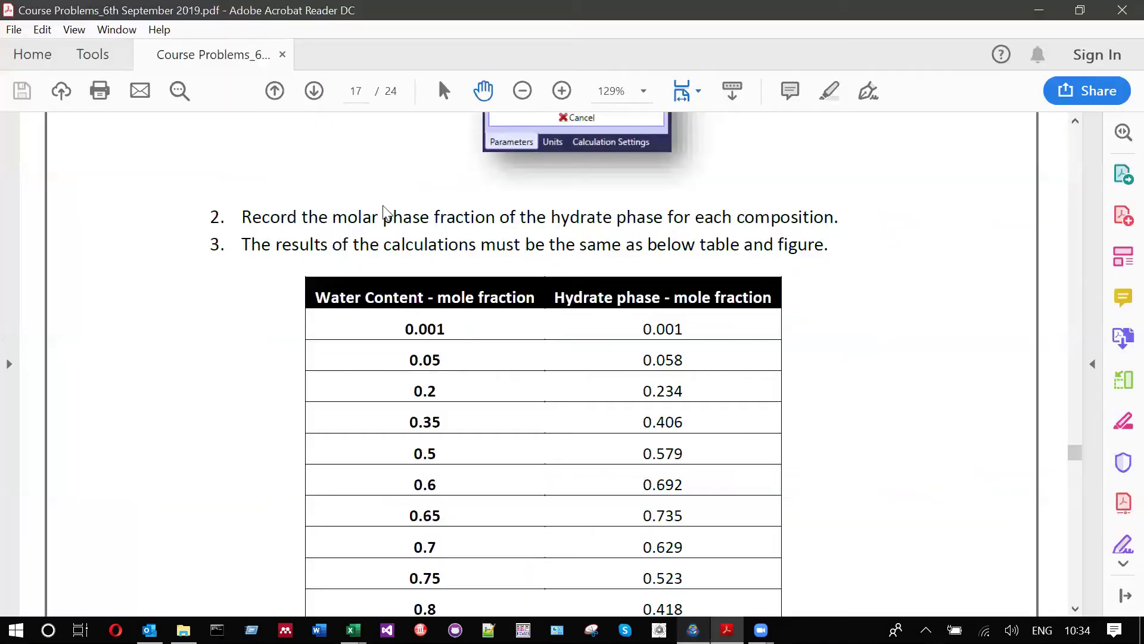
{"action": "key", "text": "alt+Tab"}
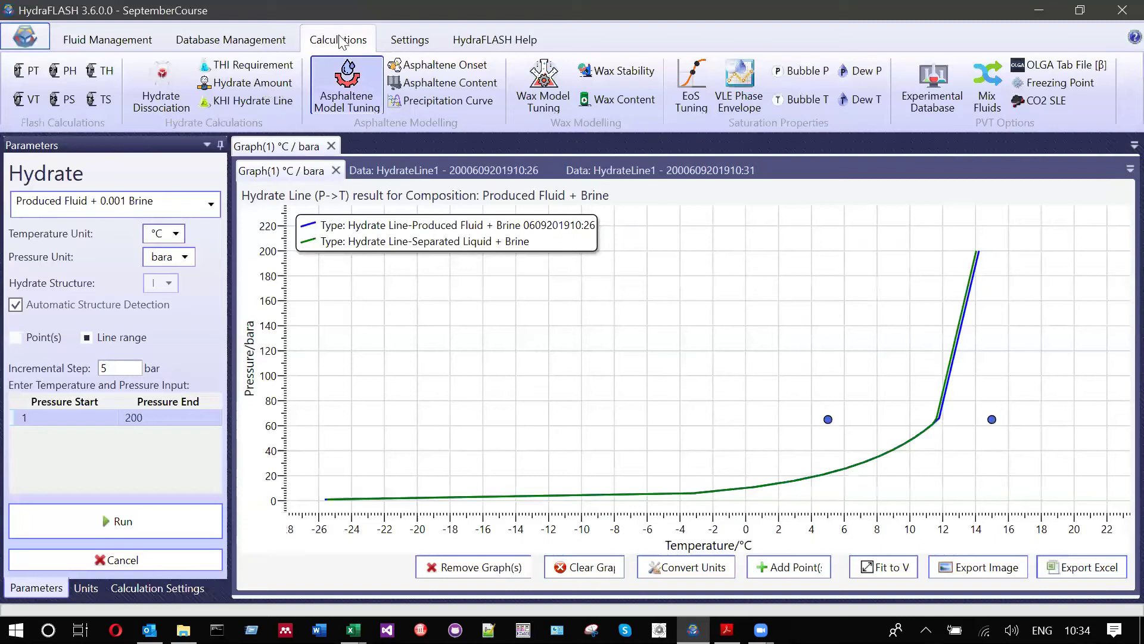
Calculate the hydrate amount for Produced Fluid + 0.001 Brine at 5 °C and 65 bara
{"action": "left_click", "coordinate": [239, 87]}
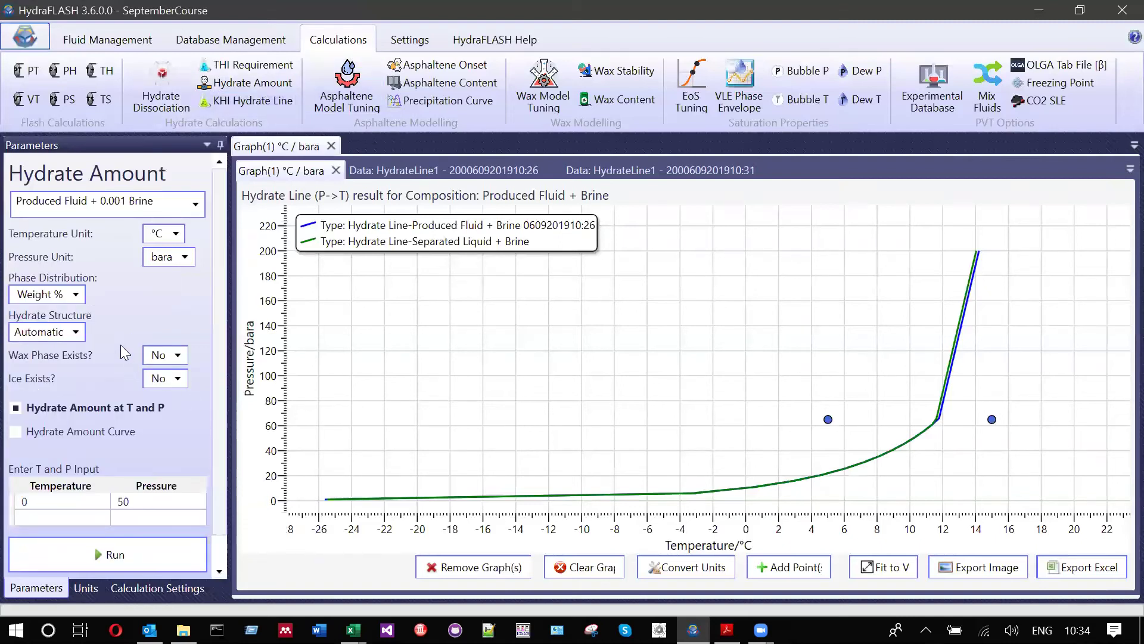
{"action": "left_click", "coordinate": [95, 506]}
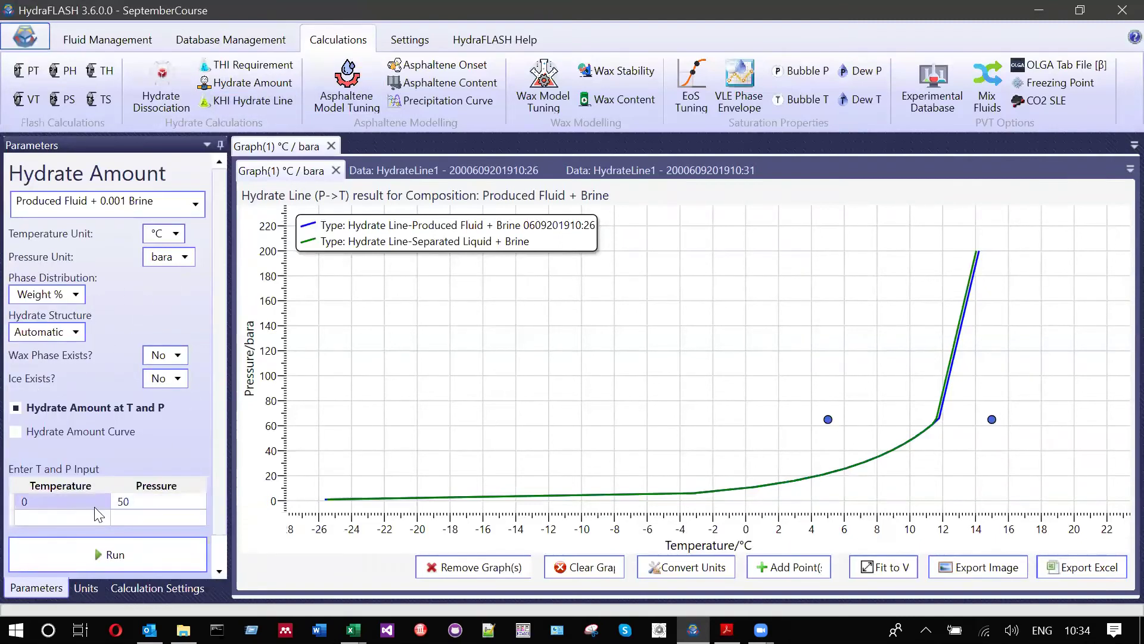
{"action": "left_click", "coordinate": [54, 504]}
{"action": "type", "text": "5"}
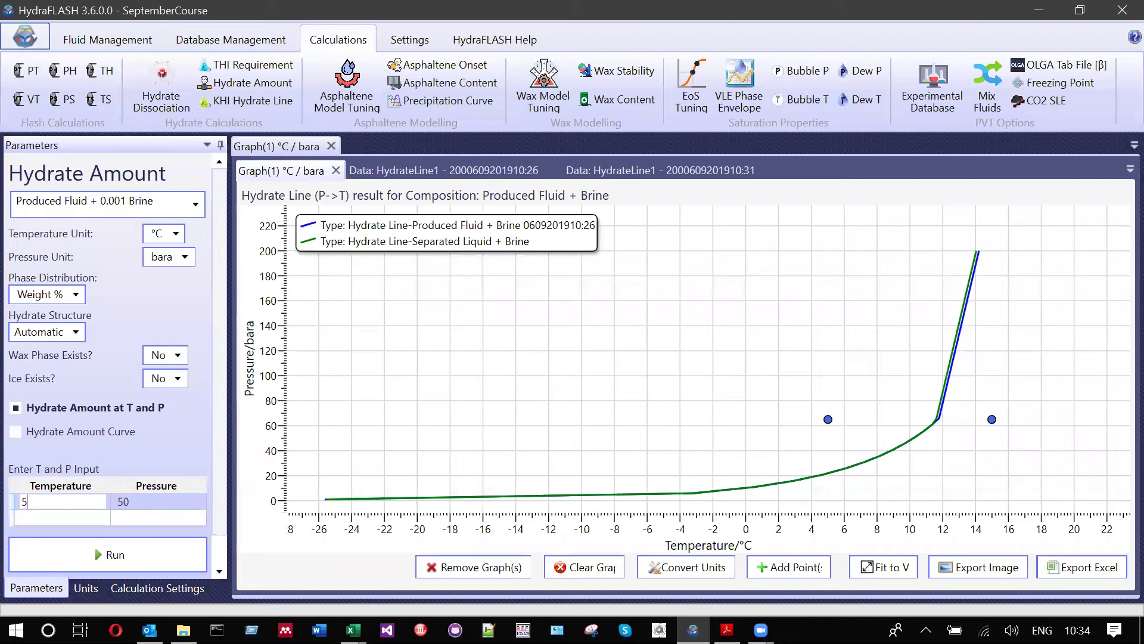
{"action": "key", "text": "Tab"}
{"action": "type", "text": "65"}
{"action": "left_click", "coordinate": [120, 560]}
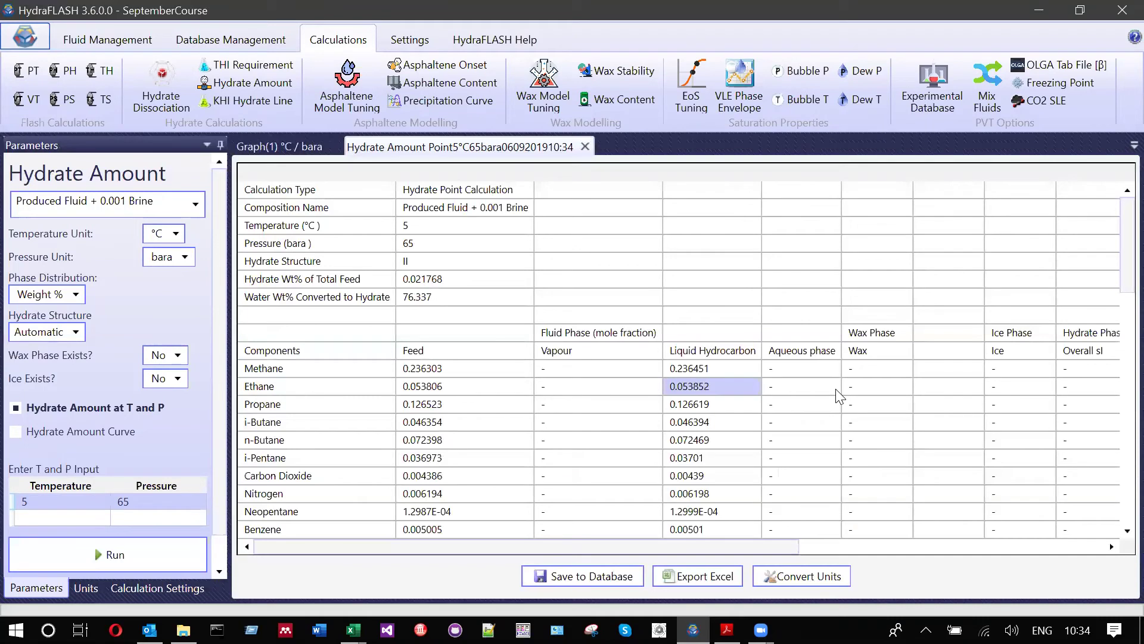
Examine the hydrate phase's molar phase fraction in the Produced Fluid + 0.001 Brine results
{"action": "left_click", "coordinate": [709, 372]}
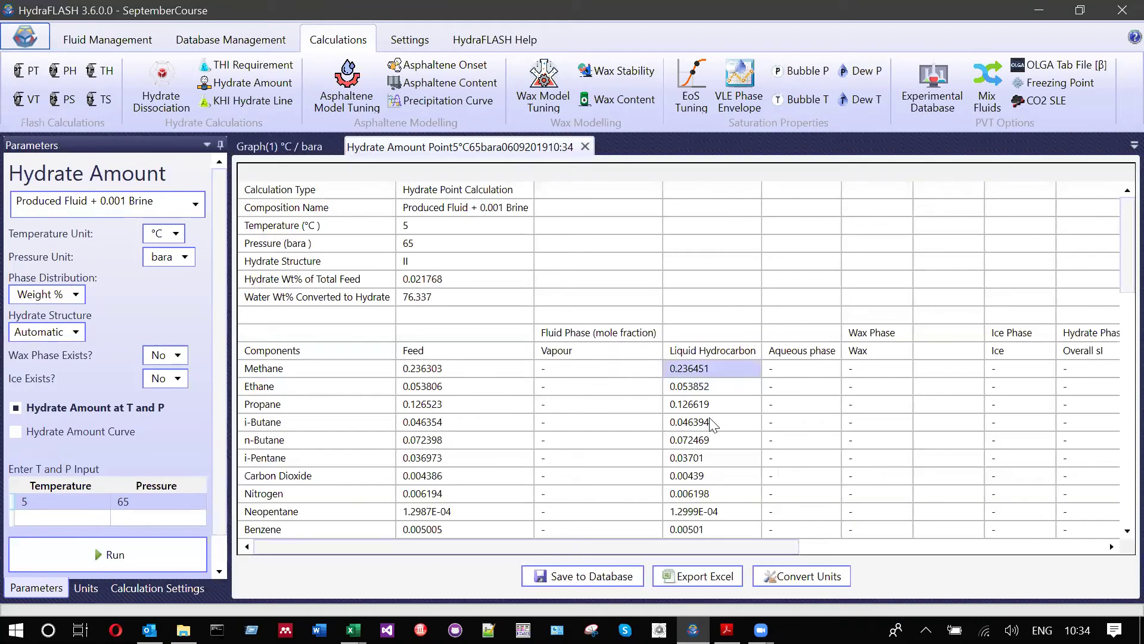
{"action": "key", "text": "Page_Down"}
{"action": "left_click_drag", "start_coordinate": [744, 549], "coordinate": [1008, 531]}
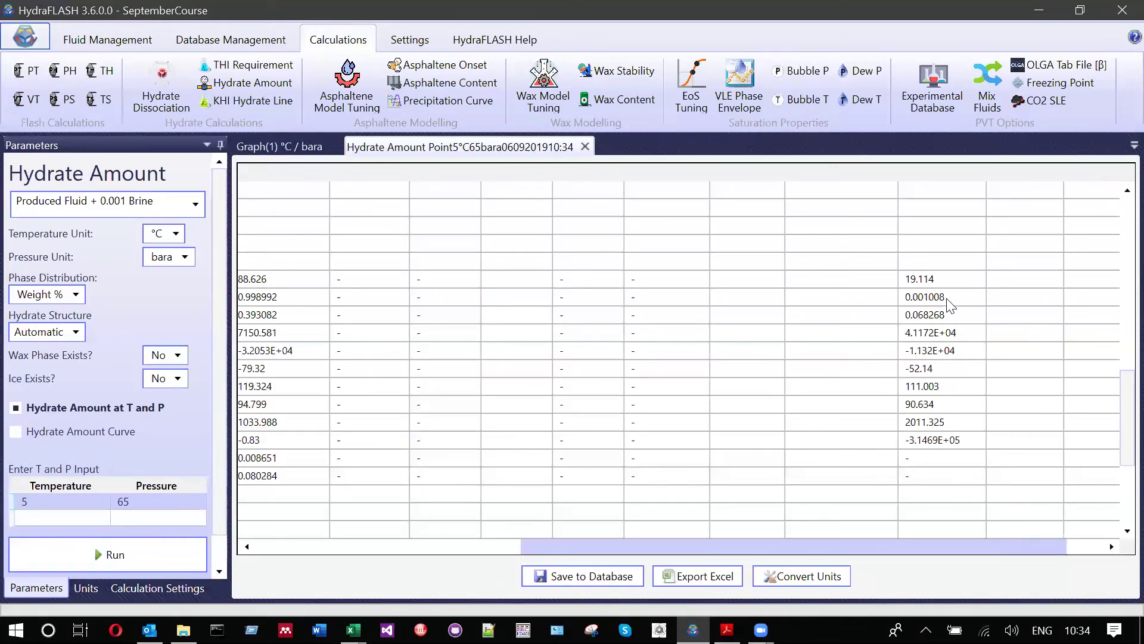
{"action": "left_click_drag", "start_coordinate": [885, 546], "coordinate": [856, 545]}
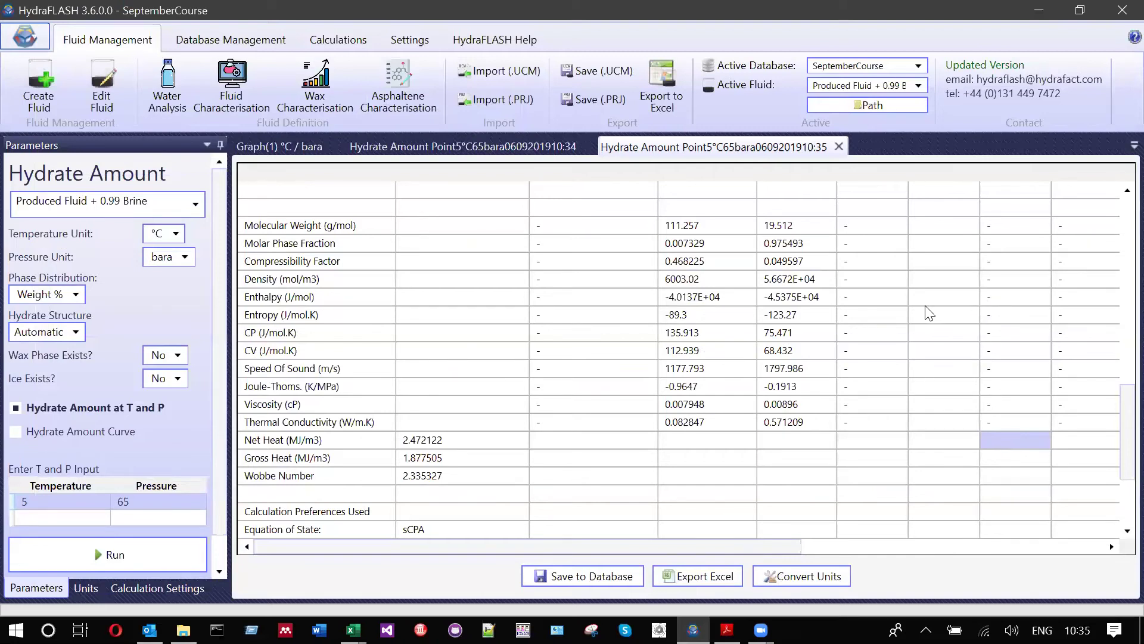
Compare the hydrate molar phase fraction for Produced Fluid + 0.99 Brine with the water content table and hydrate amount chart in the course PDF
{"action": "scroll", "coordinate": [962, 311], "scroll_direction": "right", "scroll_amount": 5}
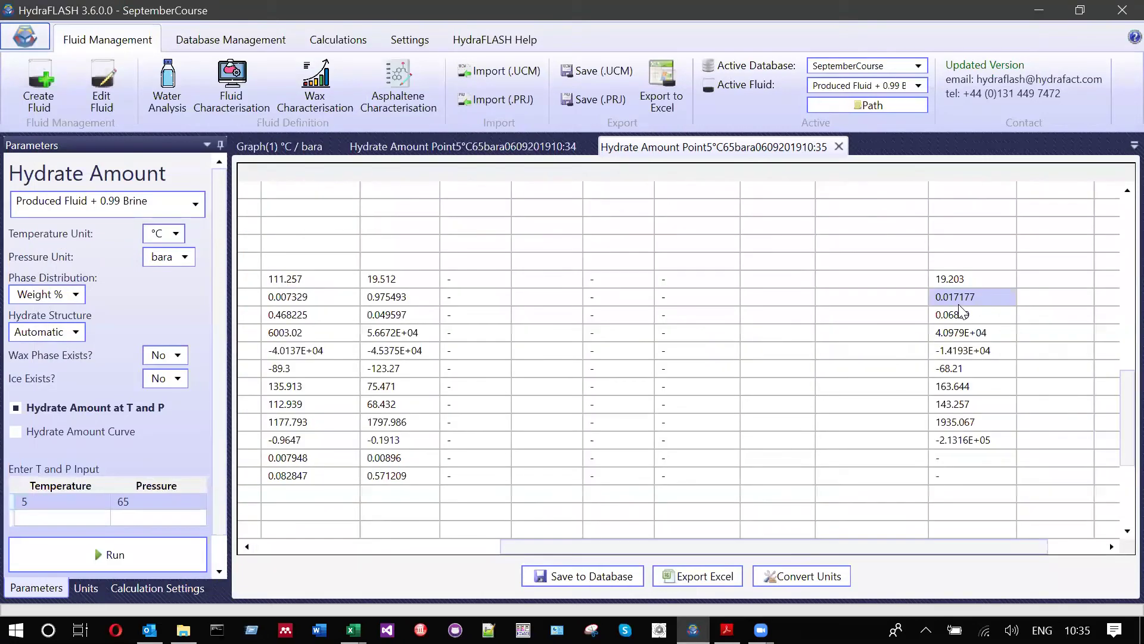
{"action": "left_click", "coordinate": [727, 630]}
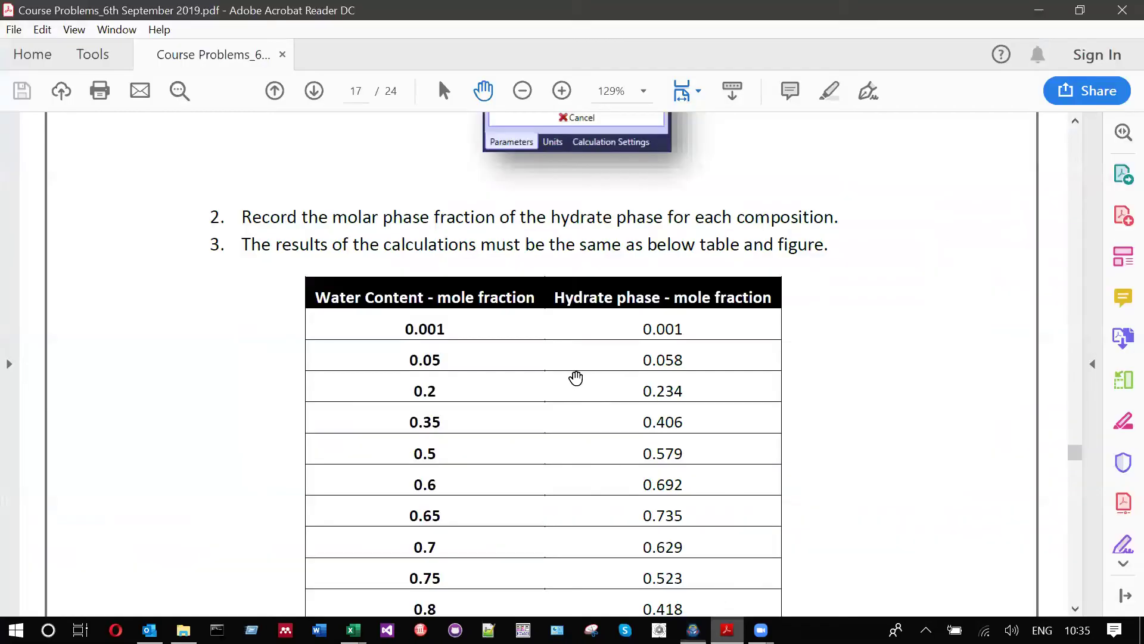
{"action": "scroll", "coordinate": [441, 274], "scroll_direction": "down", "scroll_amount": 1}
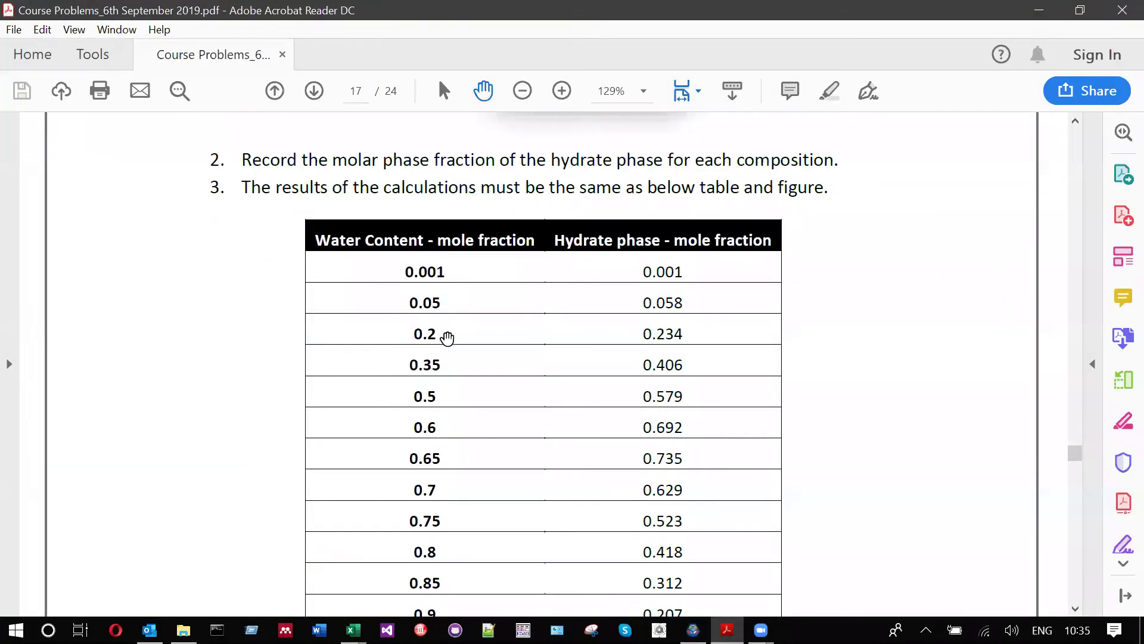
{"action": "scroll", "coordinate": [441, 208], "scroll_direction": "down", "scroll_amount": 2}
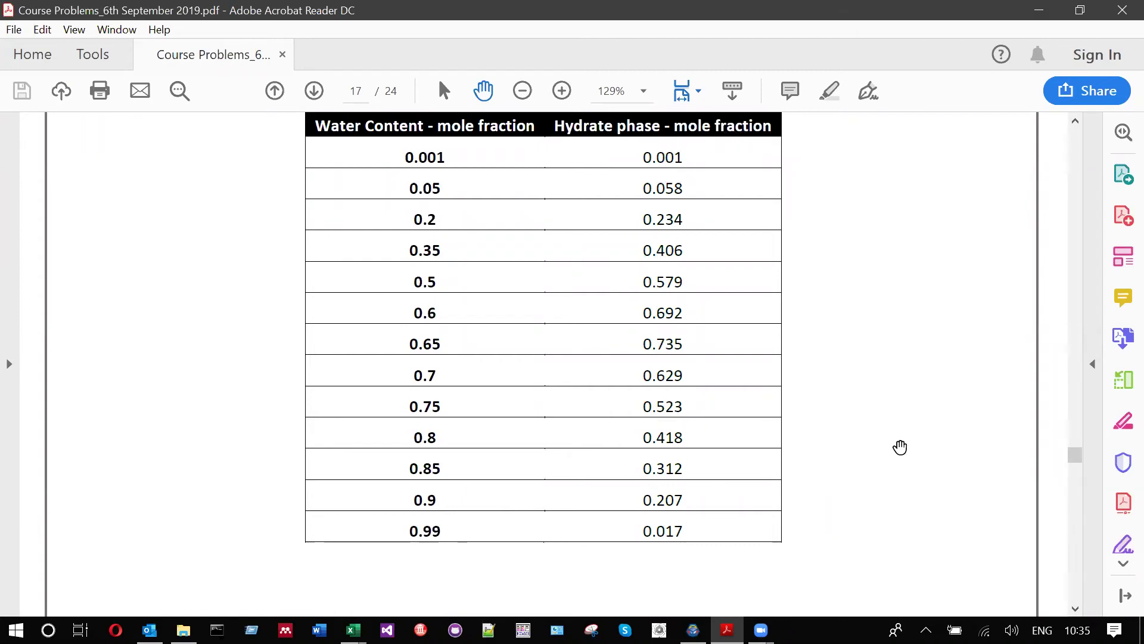
{"action": "scroll", "coordinate": [900, 447], "scroll_direction": "down", "scroll_amount": 5}
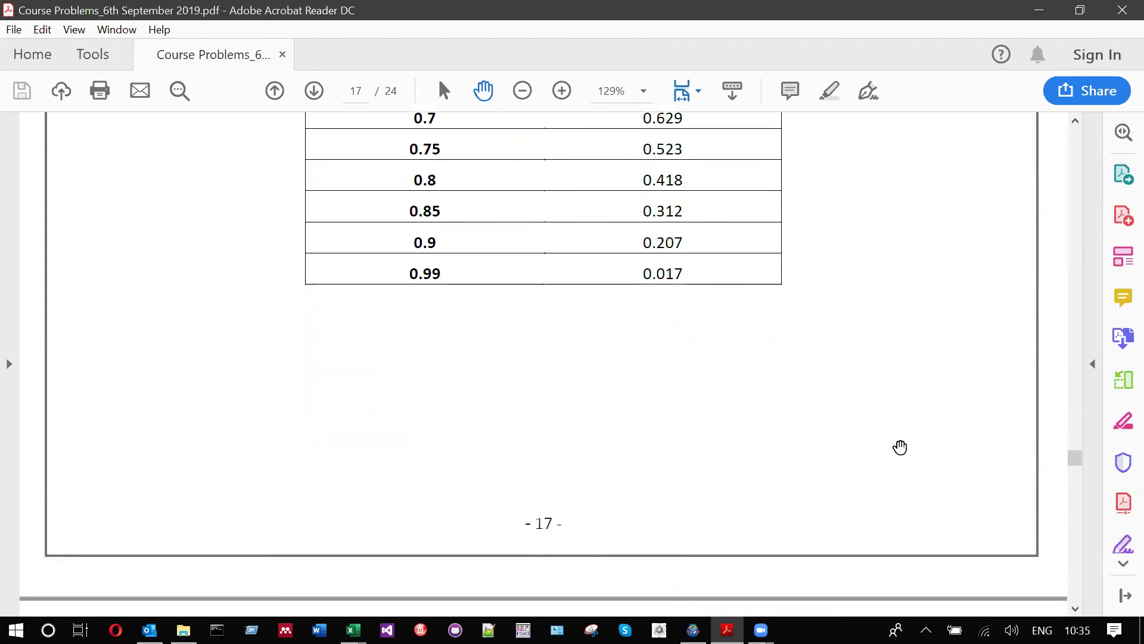
{"action": "scroll", "coordinate": [900, 447], "scroll_direction": "down", "scroll_amount": 3}
{"action": "scroll", "coordinate": [900, 447], "scroll_direction": "down", "scroll_amount": 4}
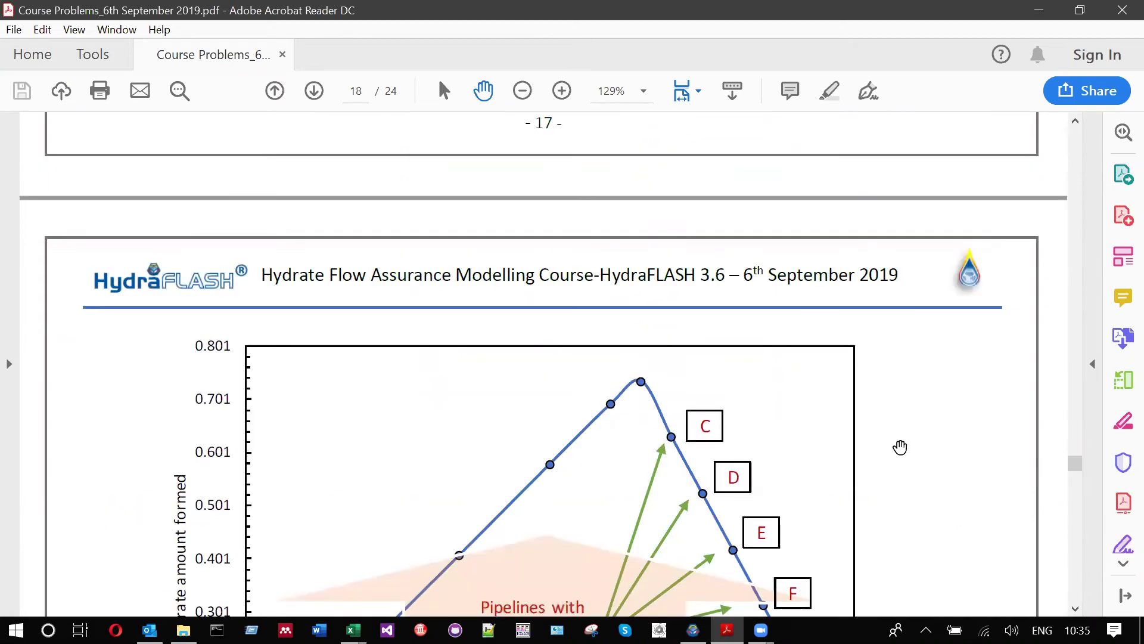
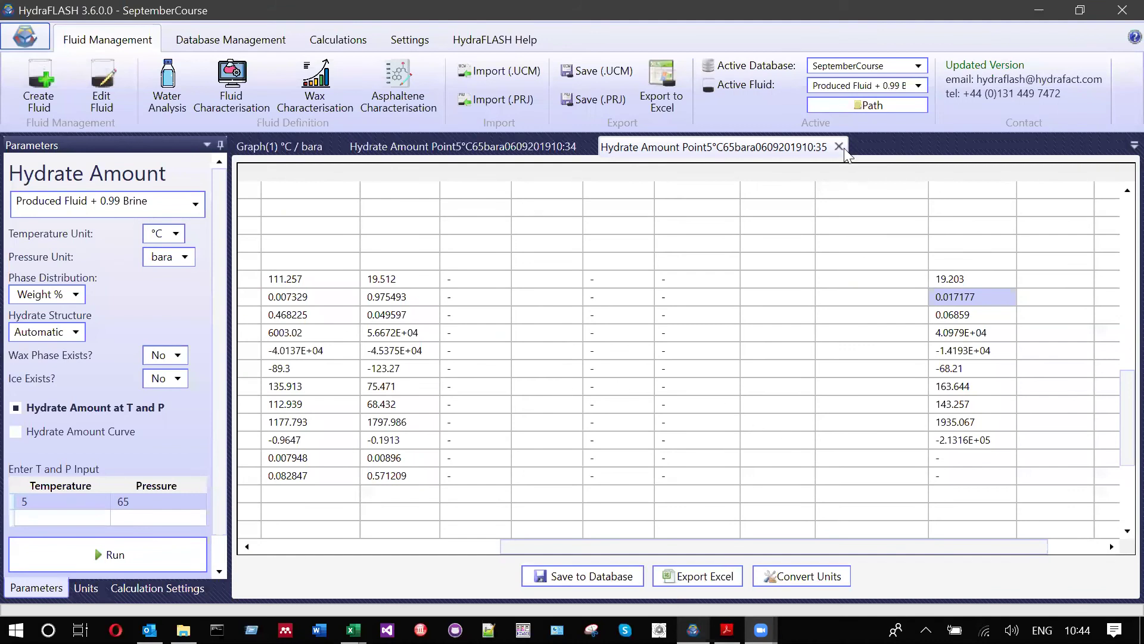
Review the fluid definition of Produced Fluid + 0.99 Brine, including its aqueous phase and hydrocarbon components, and close the fluid editor
{"action": "left_click", "coordinate": [279, 146]}
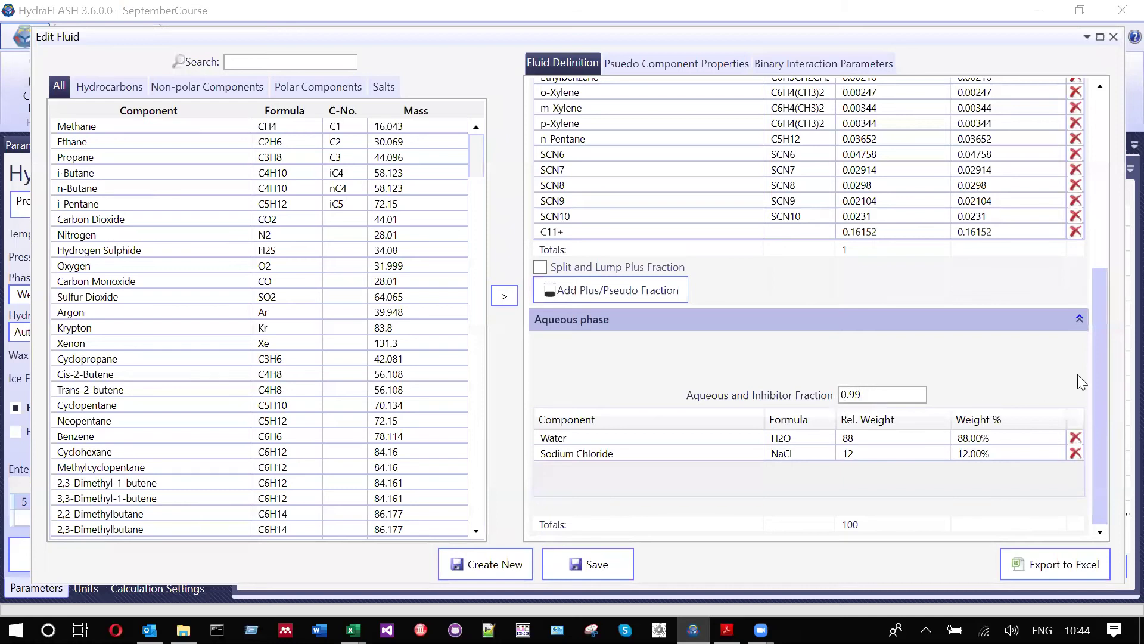
{"action": "scroll", "coordinate": [716, 106], "scroll_direction": "up", "scroll_amount": 10}
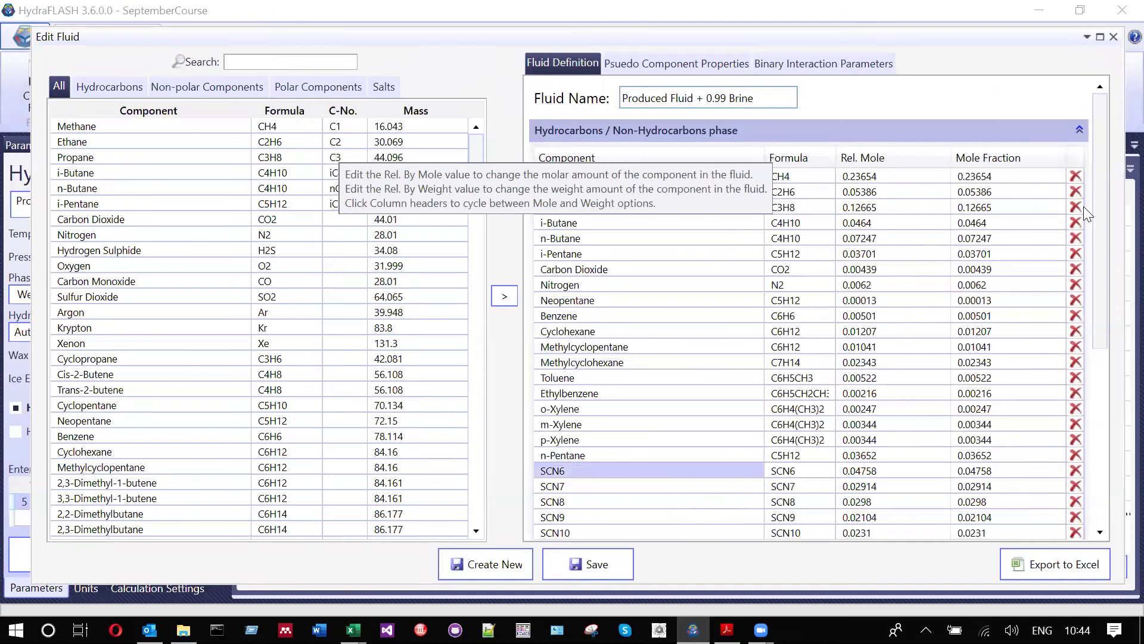
{"action": "left_click", "coordinate": [1113, 37]}
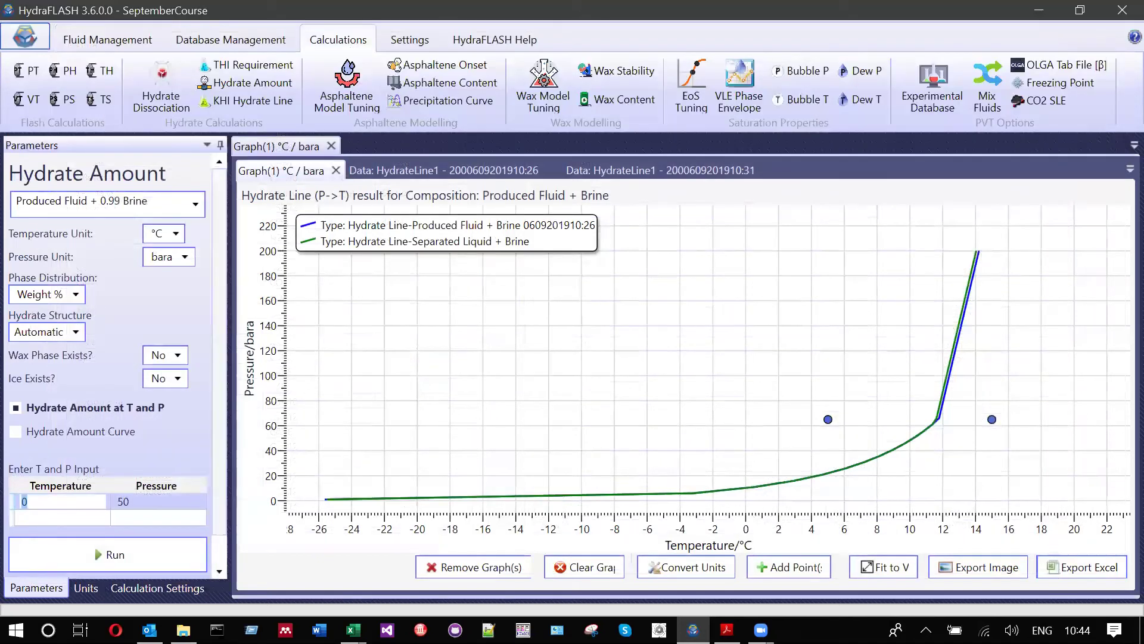
Calculate the hydrate amount for Produced Fluid + 0.99 Brine at 5 °C and 65 bara
{"action": "type", "text": "5"}
{"action": "key", "text": "Tab"}
{"action": "type", "text": "65"}
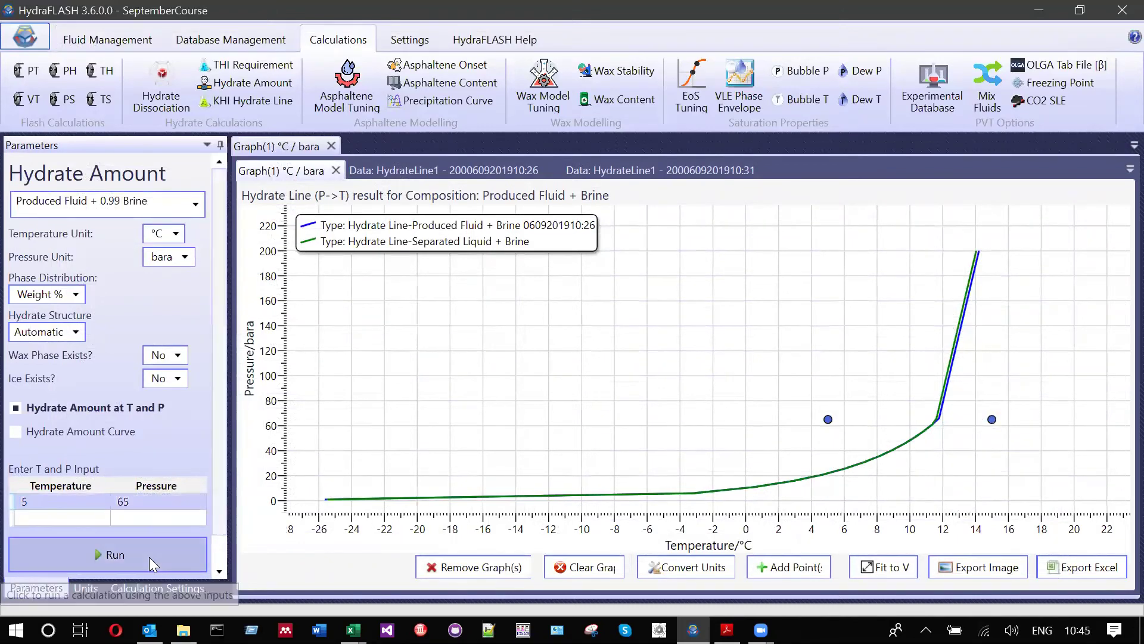
{"action": "left_click", "coordinate": [150, 558]}
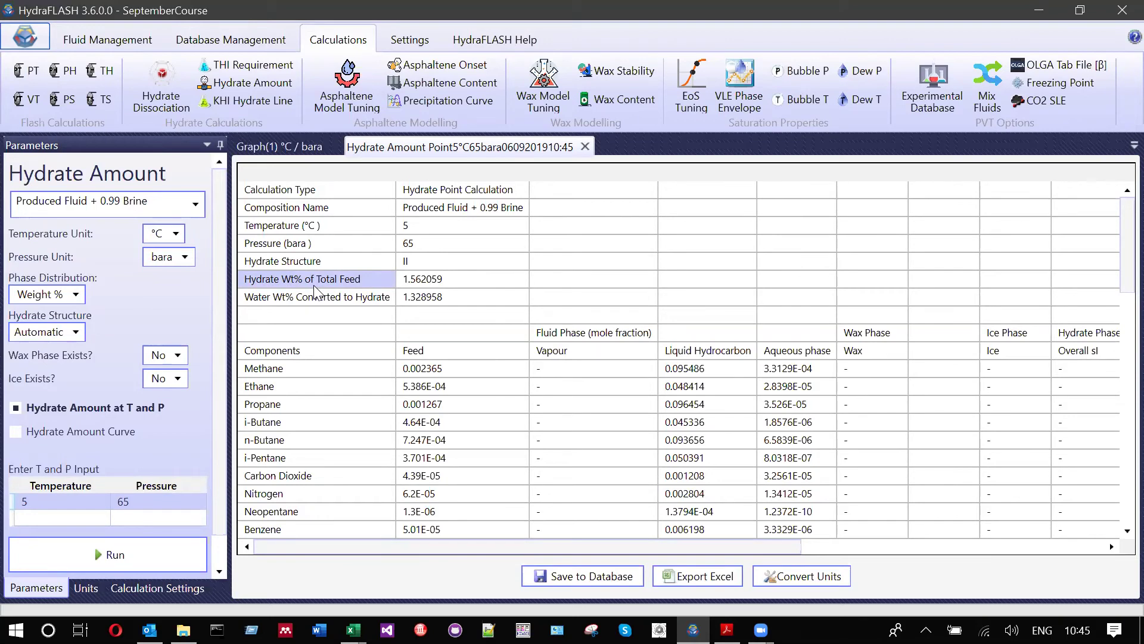
Examine the hydrate weight percent of total feed and the water weight percent converted to hydrate in the results
{"action": "left_click", "coordinate": [403, 282]}
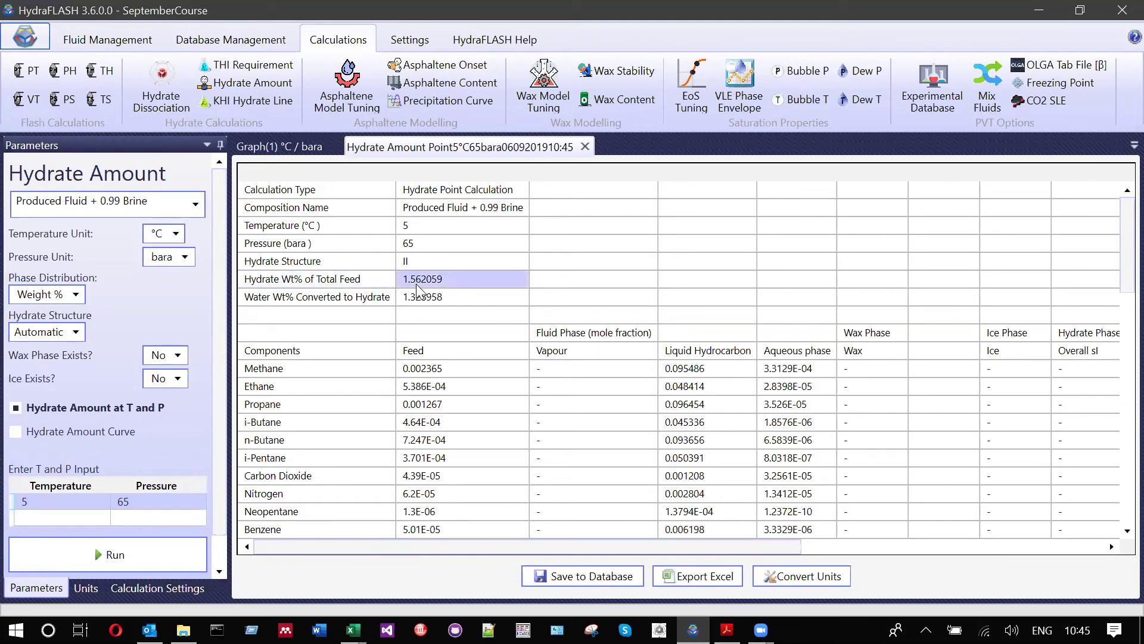
{"action": "left_click", "coordinate": [280, 301]}
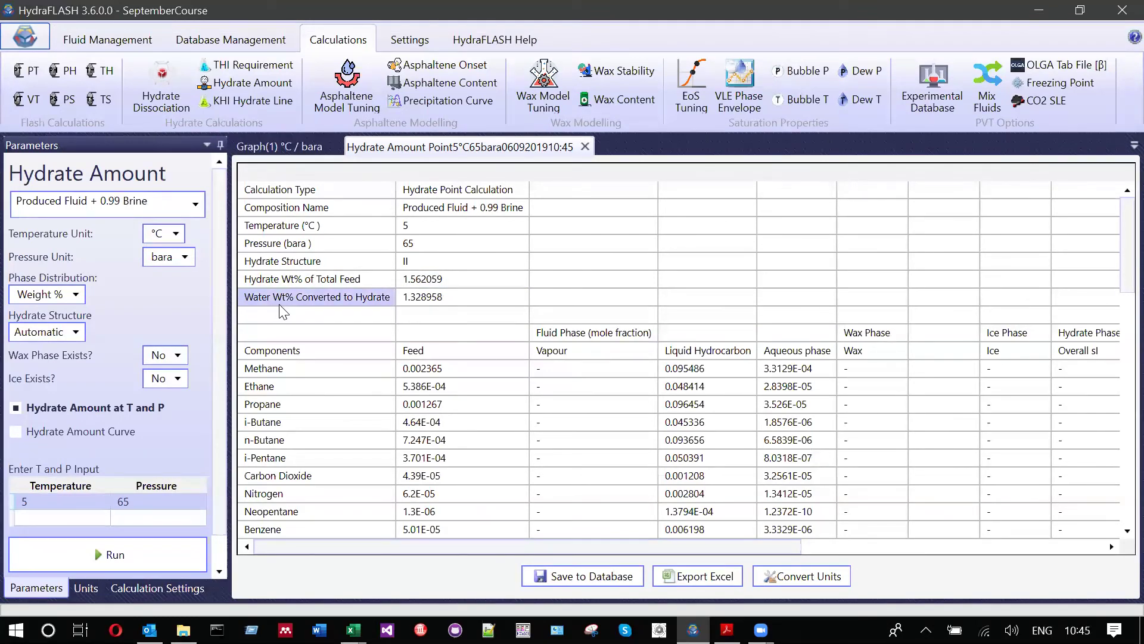
{"action": "left_click", "coordinate": [399, 304]}
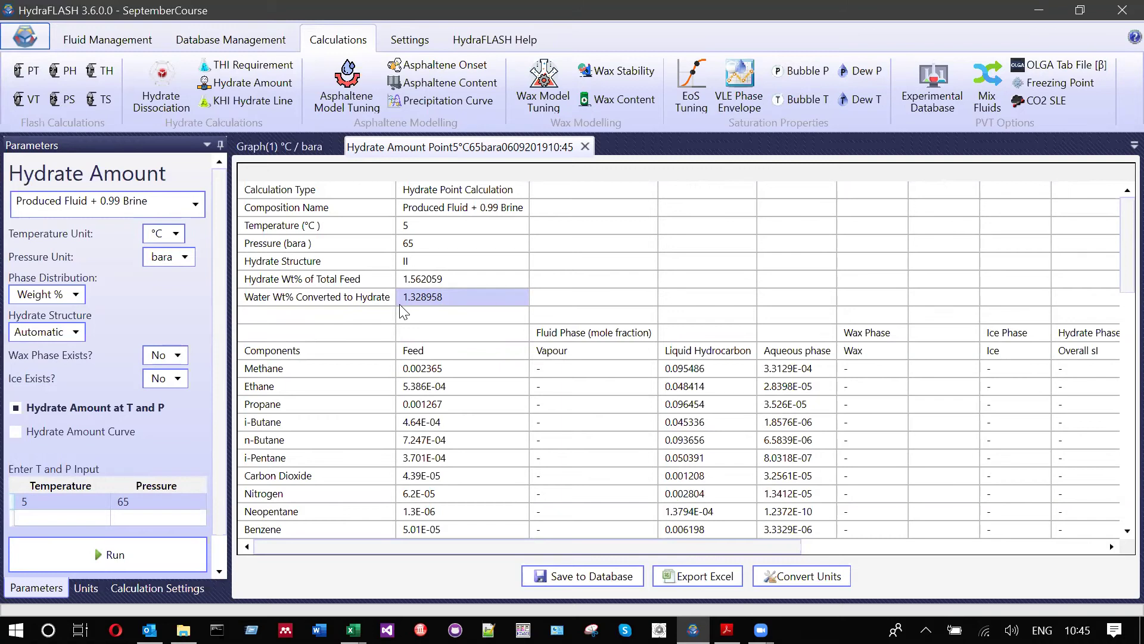
{"action": "left_click", "coordinate": [375, 300]}
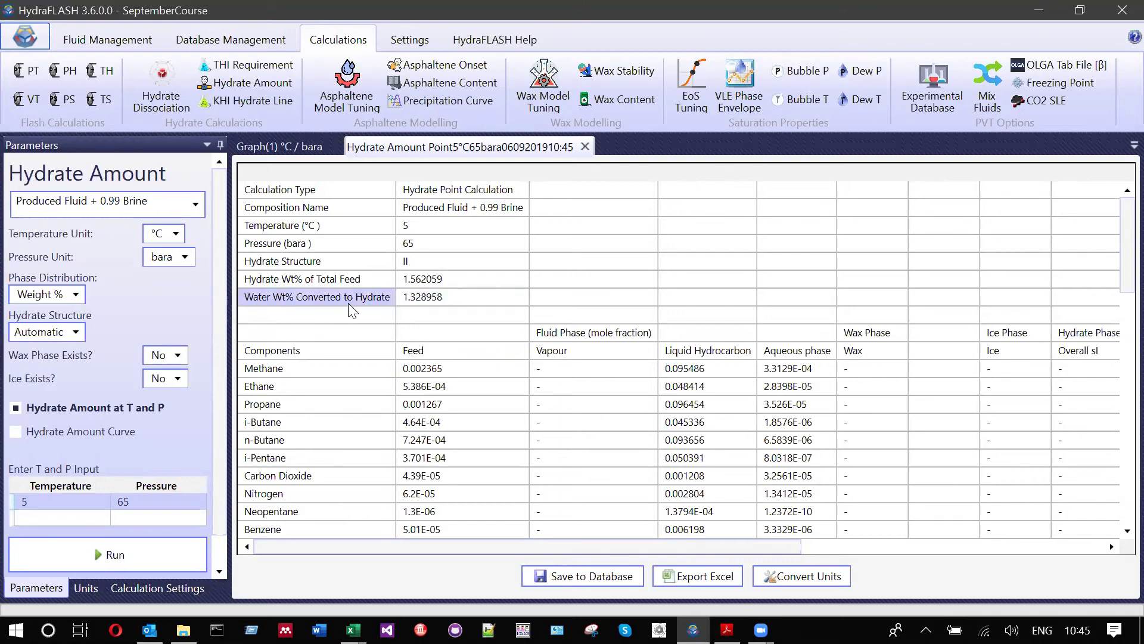
{"action": "left_click", "coordinate": [410, 303]}
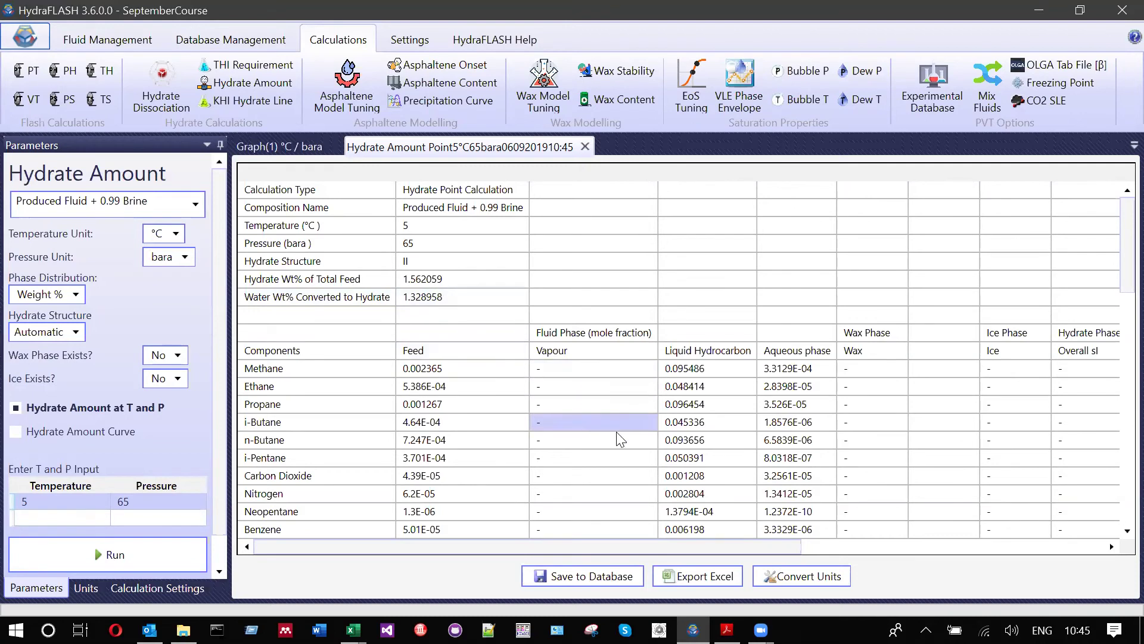
Examine the component composition of the structure II hydrate phase alongside the liquid hydrocarbon and aqueous phases
{"action": "scroll", "coordinate": [618, 438], "scroll_direction": "down", "scroll_amount": 3}
{"action": "scroll", "coordinate": [609, 420], "scroll_direction": "down", "scroll_amount": 4}
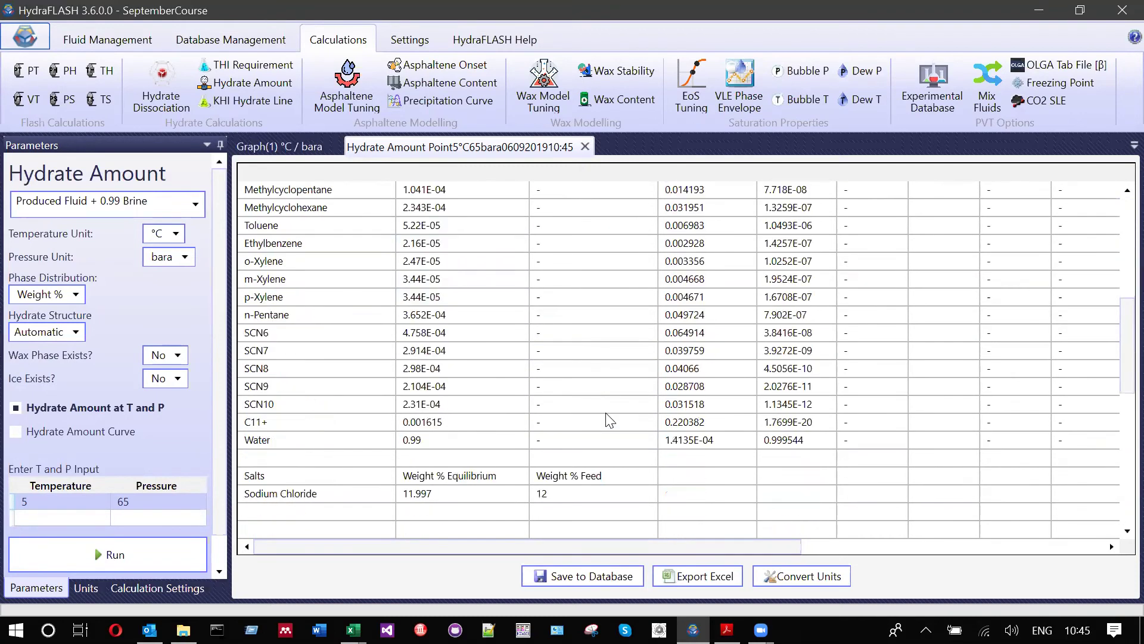
{"action": "scroll", "coordinate": [320, 250], "scroll_direction": "up", "scroll_amount": 5}
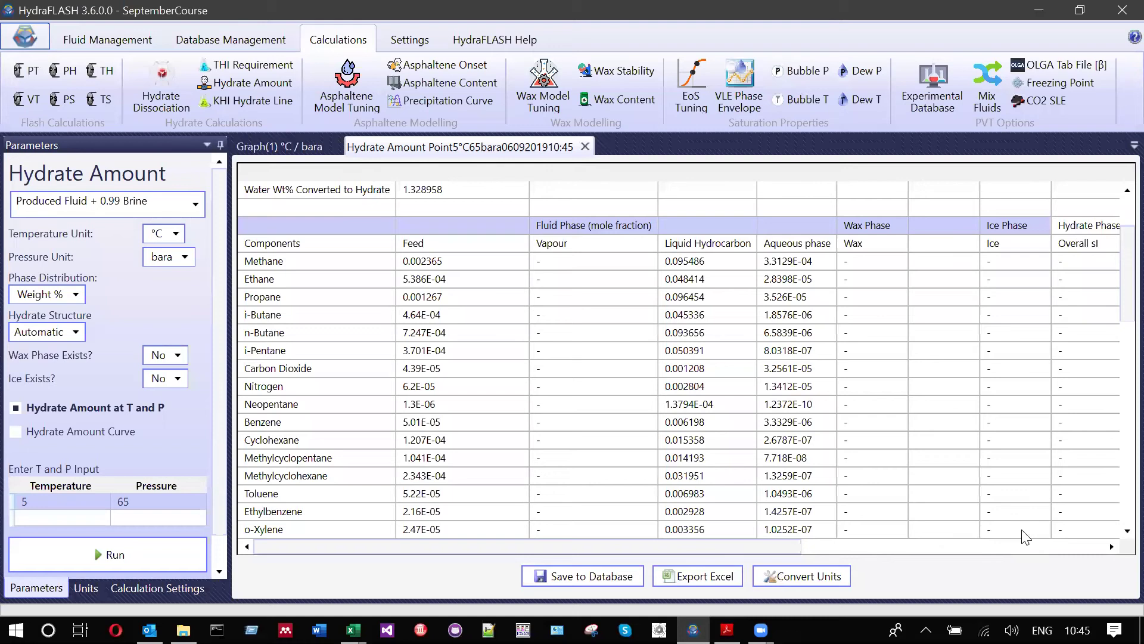
{"action": "left_click", "coordinate": [1005, 544]}
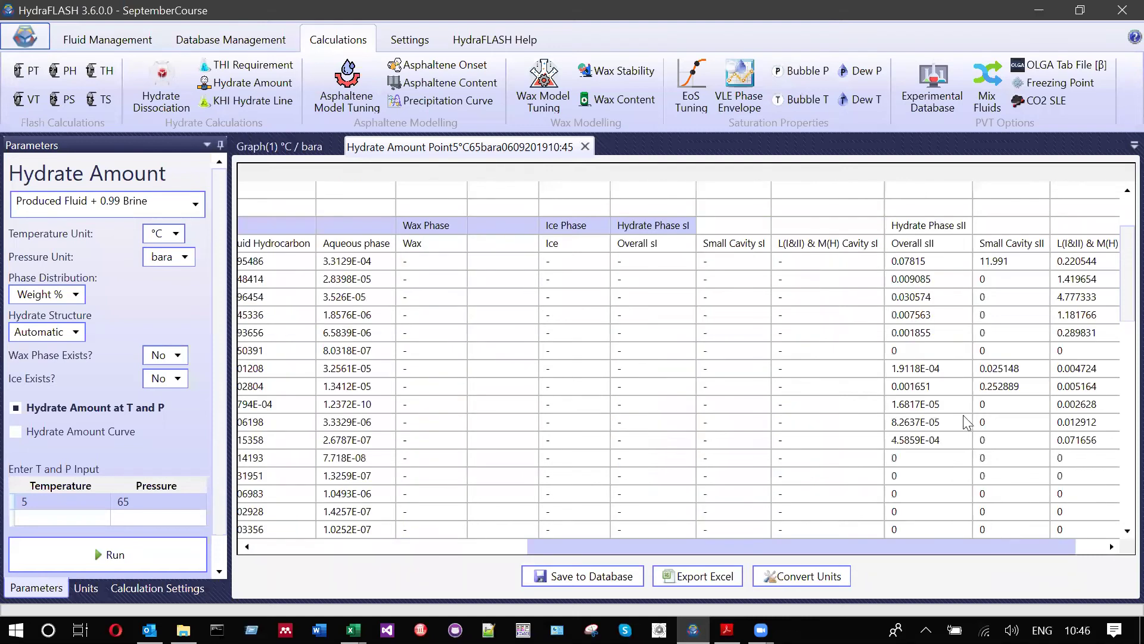
{"action": "left_click", "coordinate": [924, 230]}
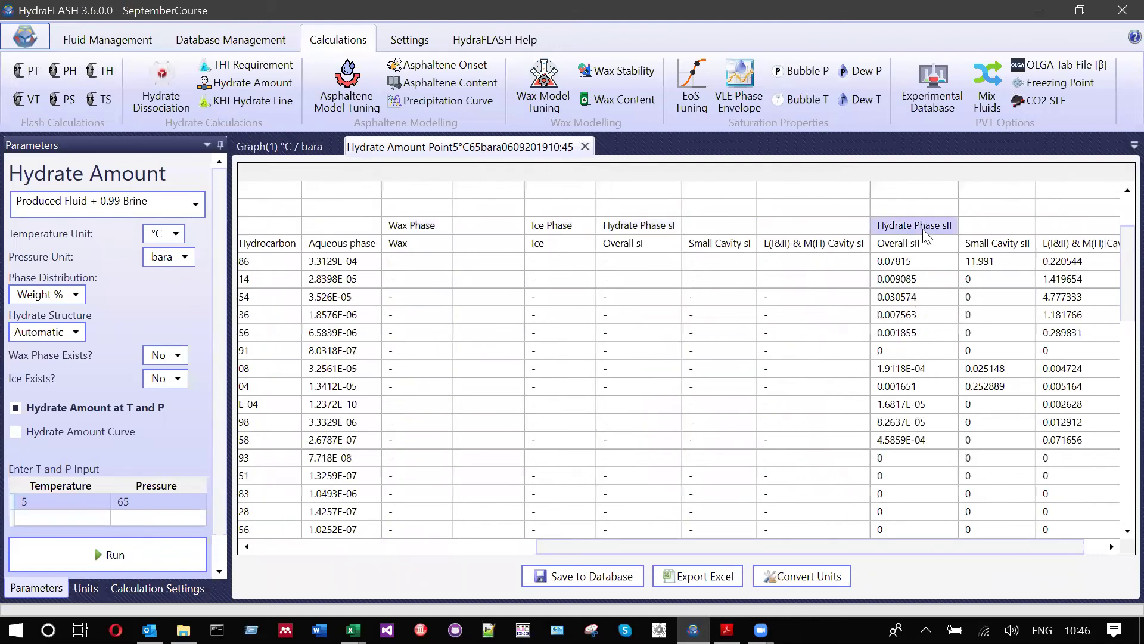
{"action": "left_click_drag", "start_coordinate": [912, 261], "coordinate": [907, 446]}
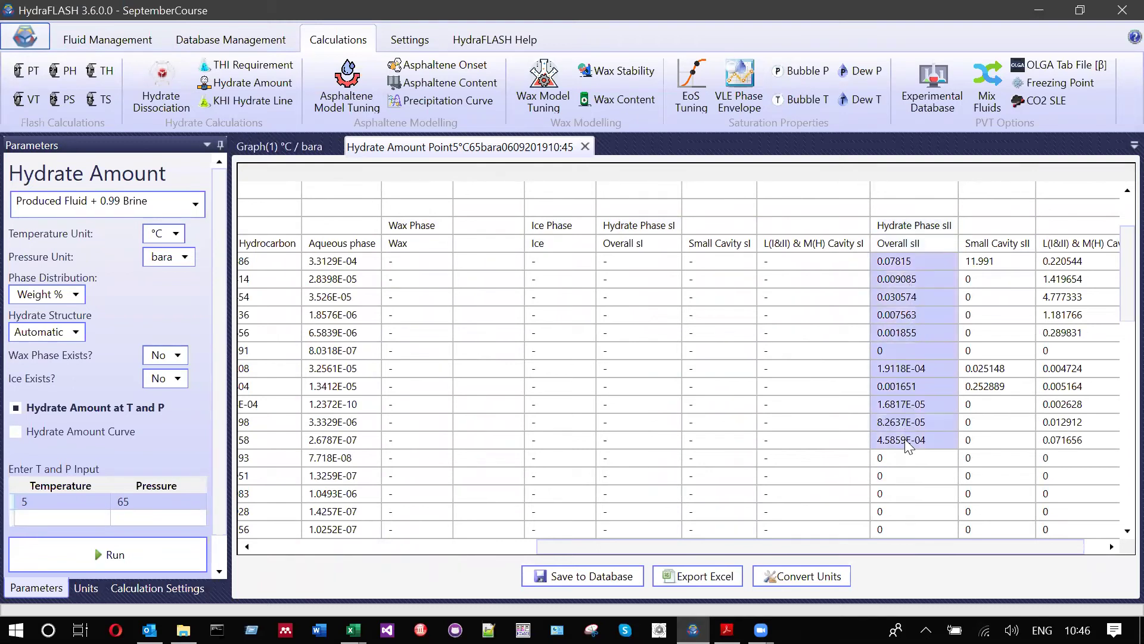
{"action": "left_click_drag", "start_coordinate": [912, 544], "coordinate": [806, 549]}
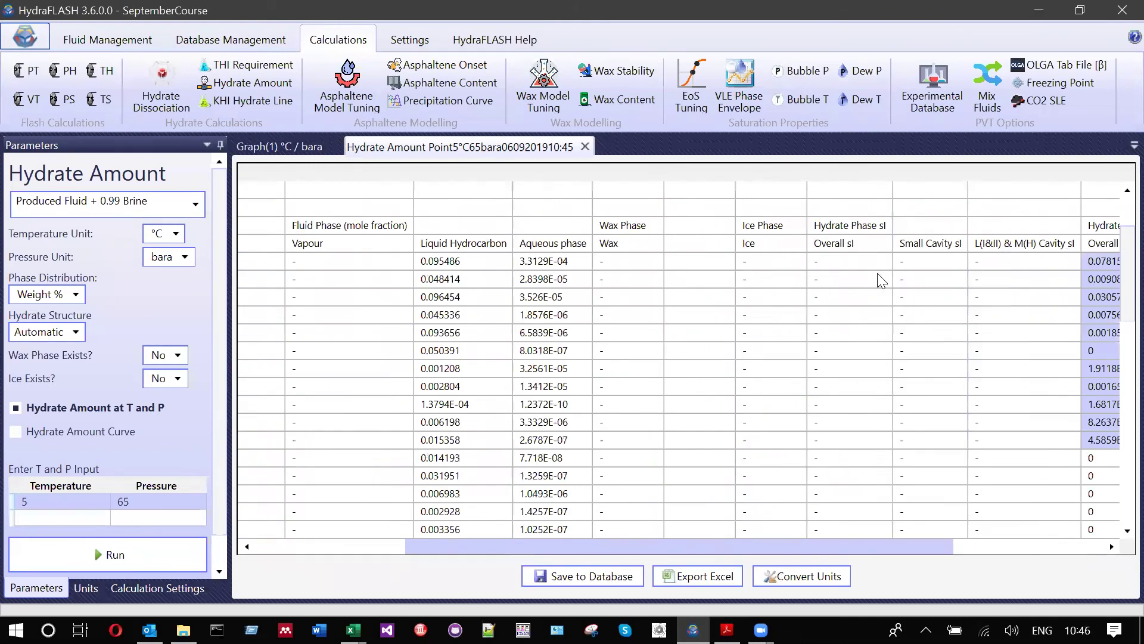
{"action": "scroll", "coordinate": [881, 280], "scroll_direction": "right", "scroll_amount": 3}
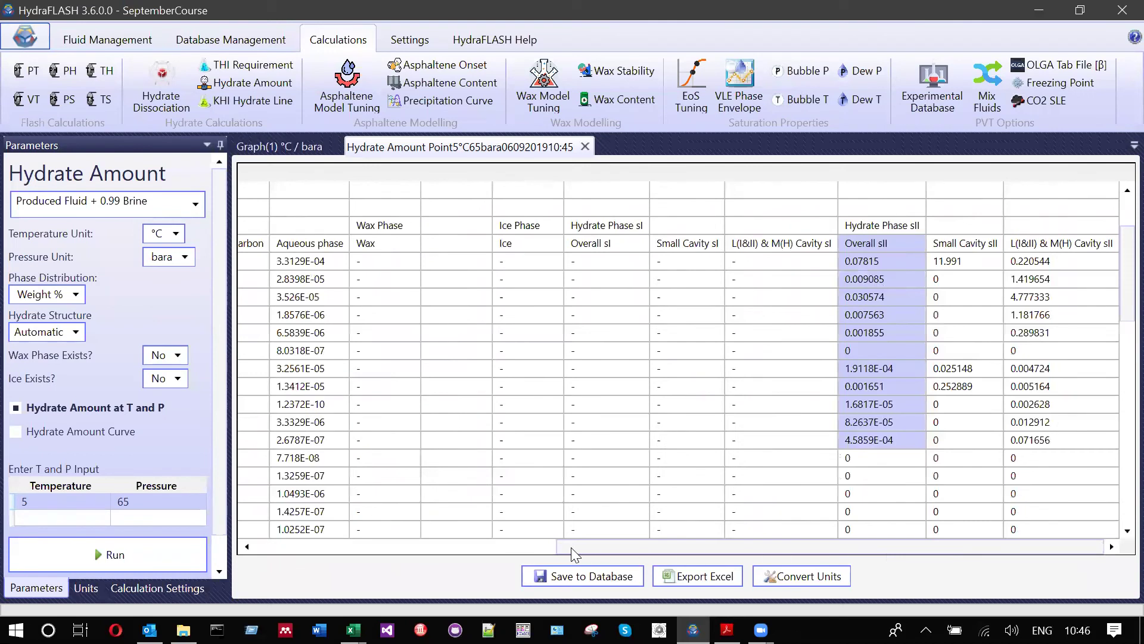
{"action": "scroll", "coordinate": [571, 547], "scroll_direction": "left", "scroll_amount": 6}
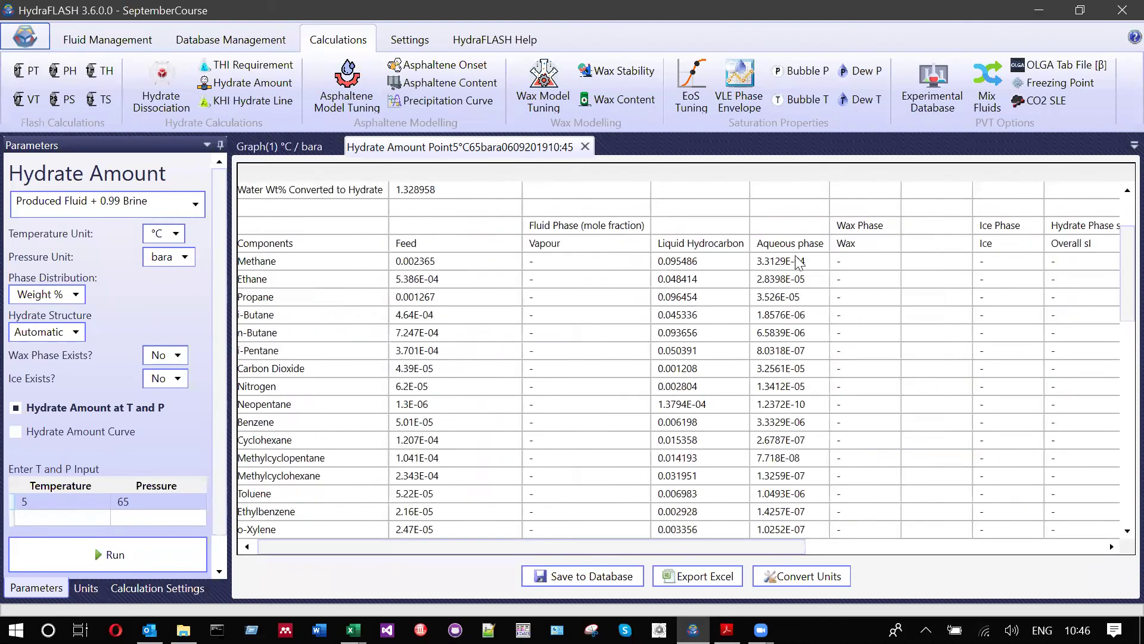
Check the molar phase fractions in the 0.99 brine results against the hydrate blockage explanation in the course PDF
{"action": "scroll", "coordinate": [800, 274], "scroll_direction": "down", "scroll_amount": 5}
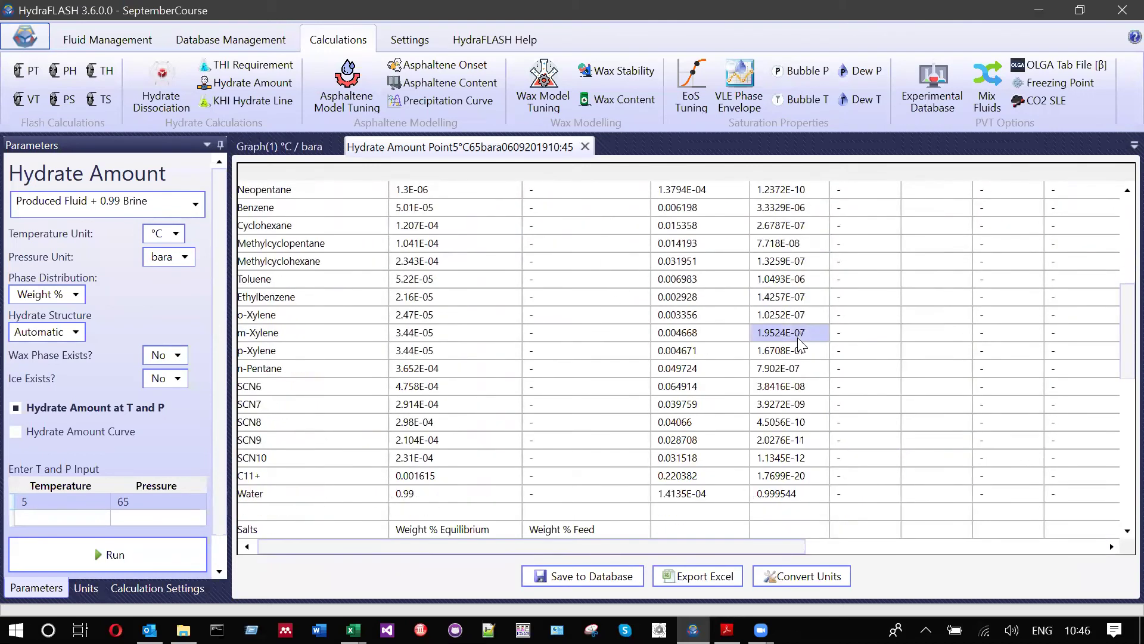
{"action": "scroll", "coordinate": [800, 345], "scroll_direction": "down", "scroll_amount": 4}
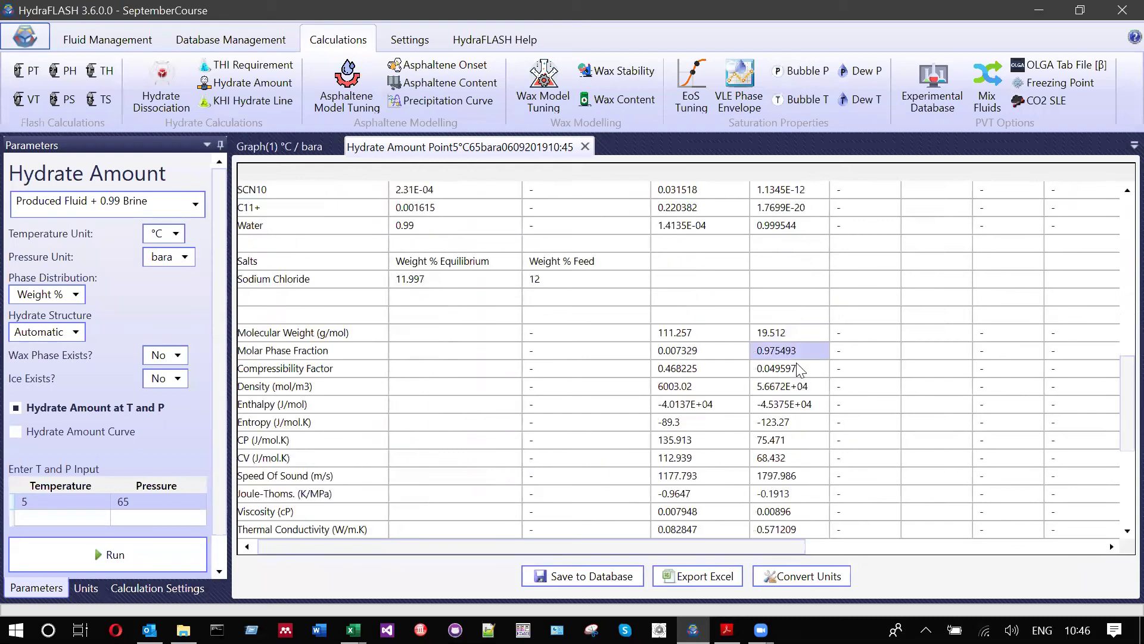
{"action": "left_click", "coordinate": [303, 353]}
{"action": "left_click", "coordinate": [727, 630]}
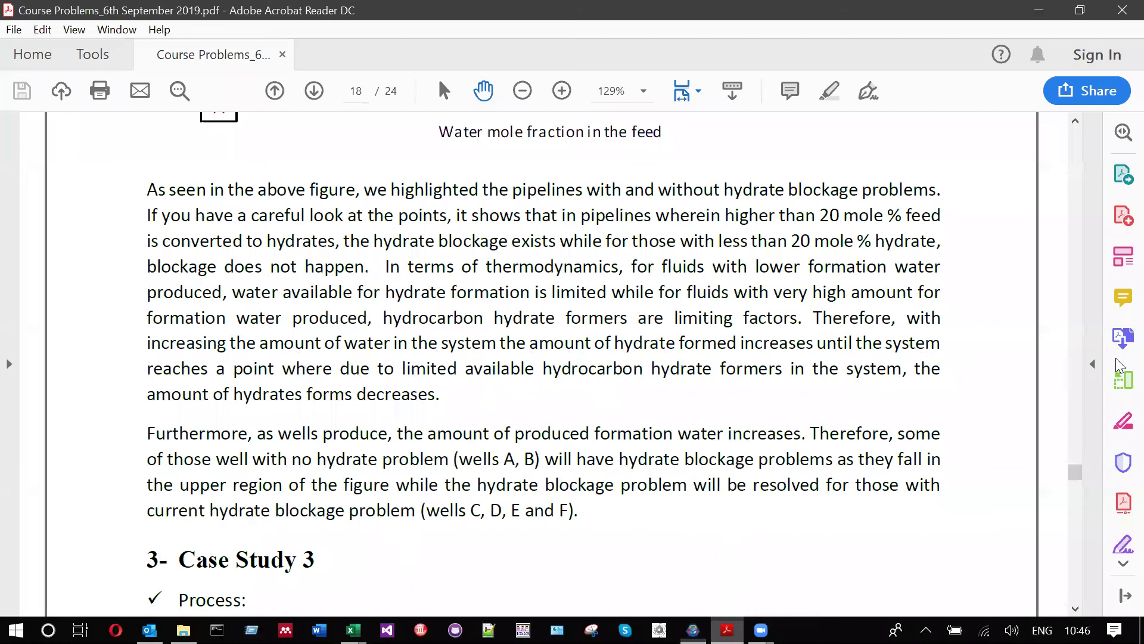
{"action": "key", "text": "alt+Tab"}
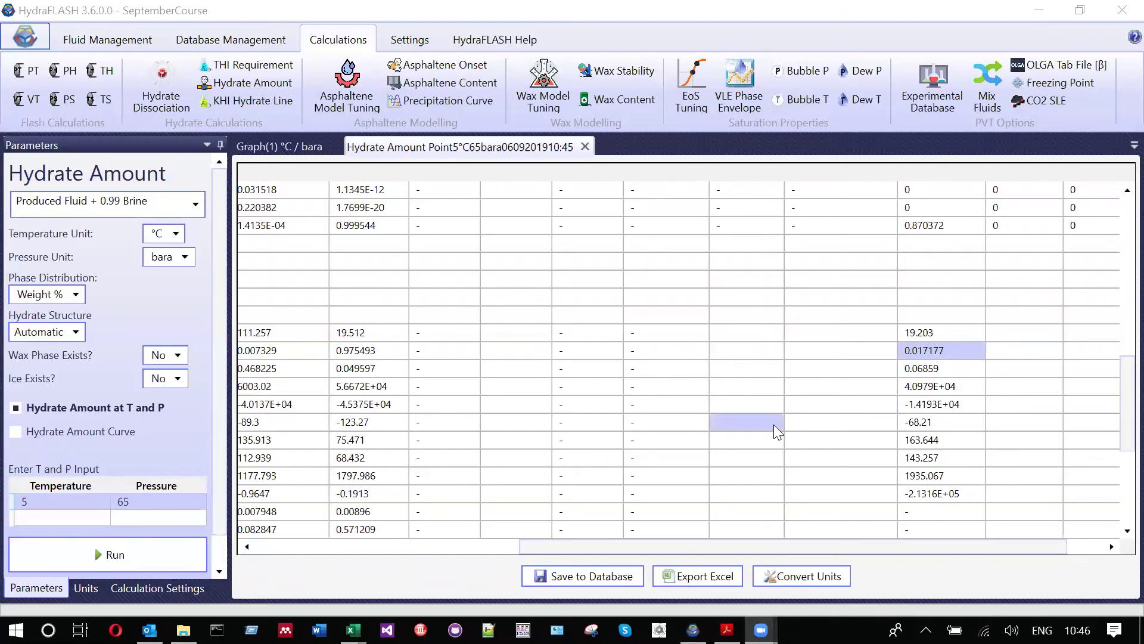
Close the Produced Fluid + 0.99 Brine hydrate amount results and the hydrate line graph
{"action": "left_click_drag", "start_coordinate": [850, 552], "coordinate": [628, 546]}
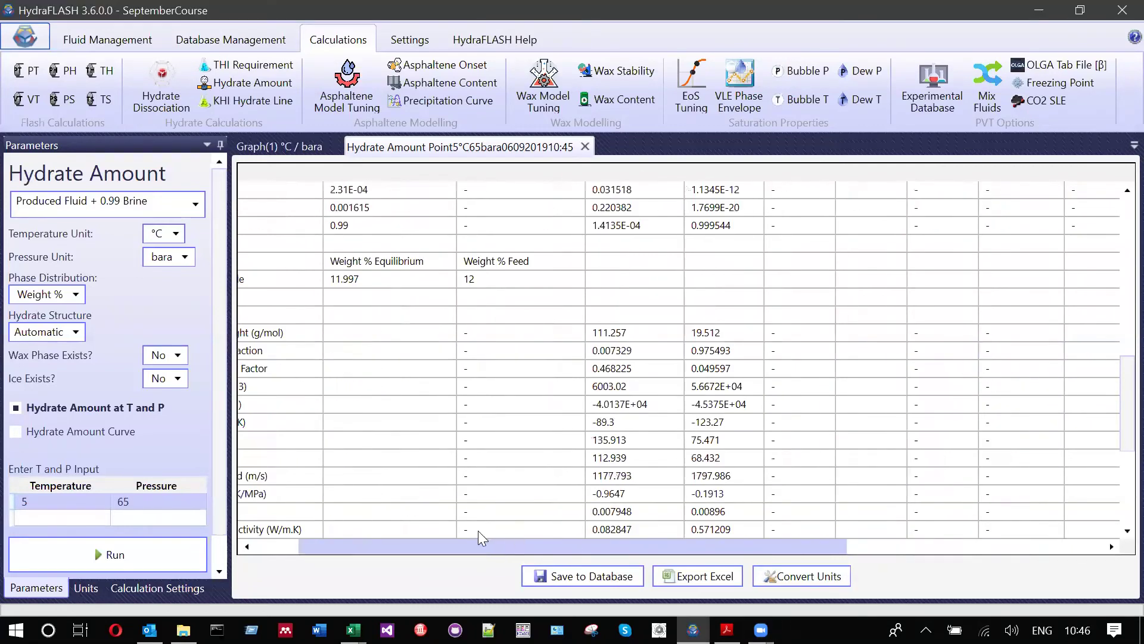
{"action": "left_click", "coordinate": [564, 392]}
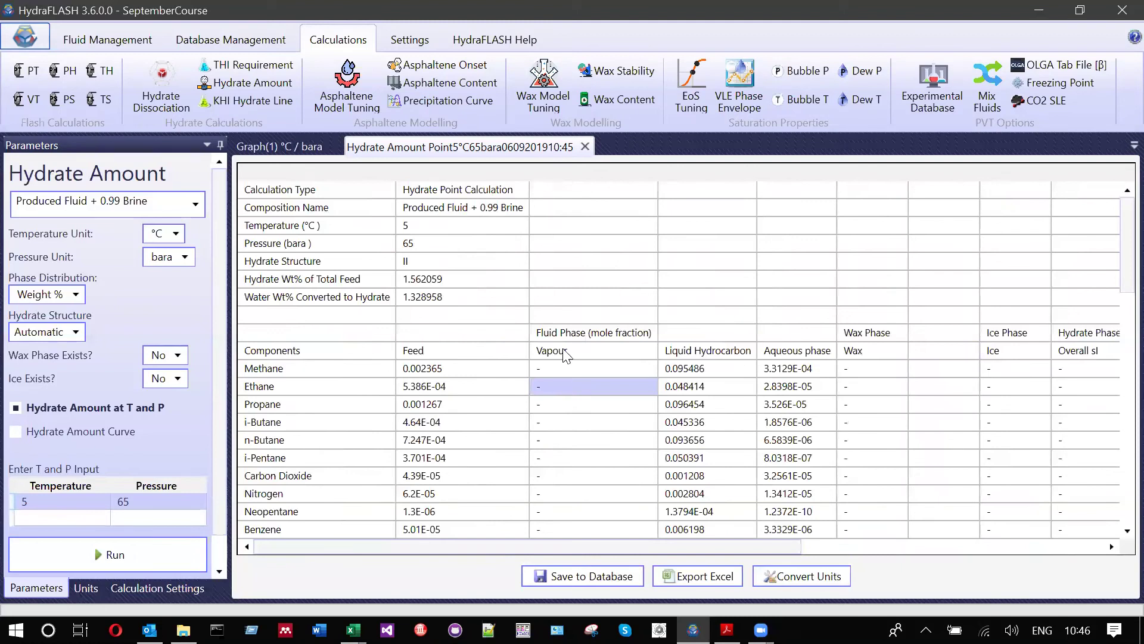
{"action": "left_click", "coordinate": [586, 147]}
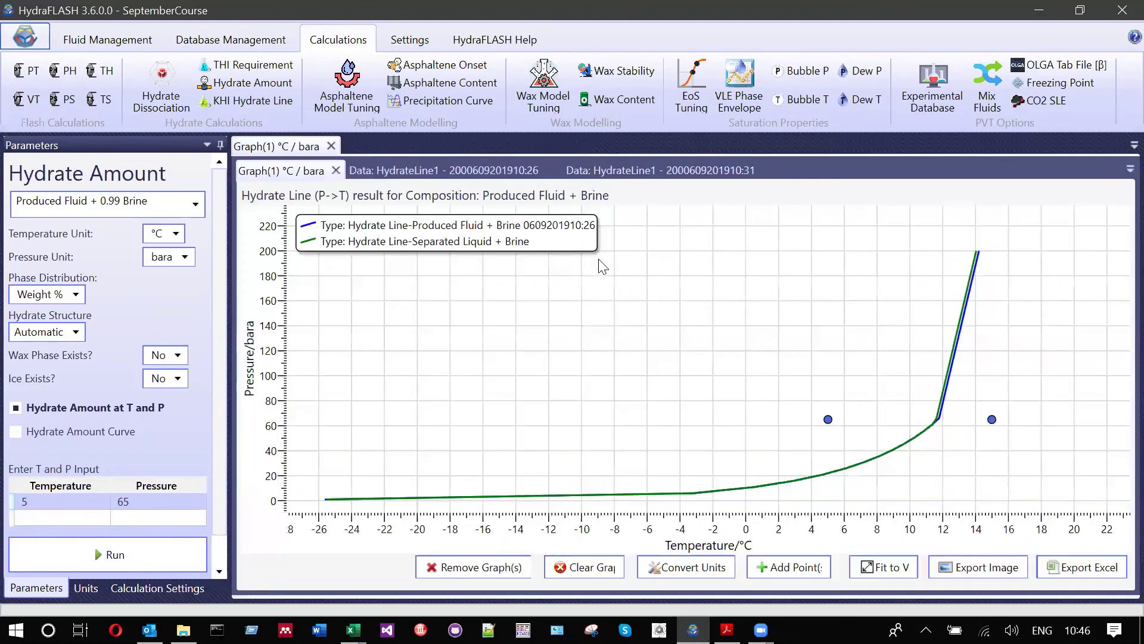
{"action": "left_click", "coordinate": [331, 146]}
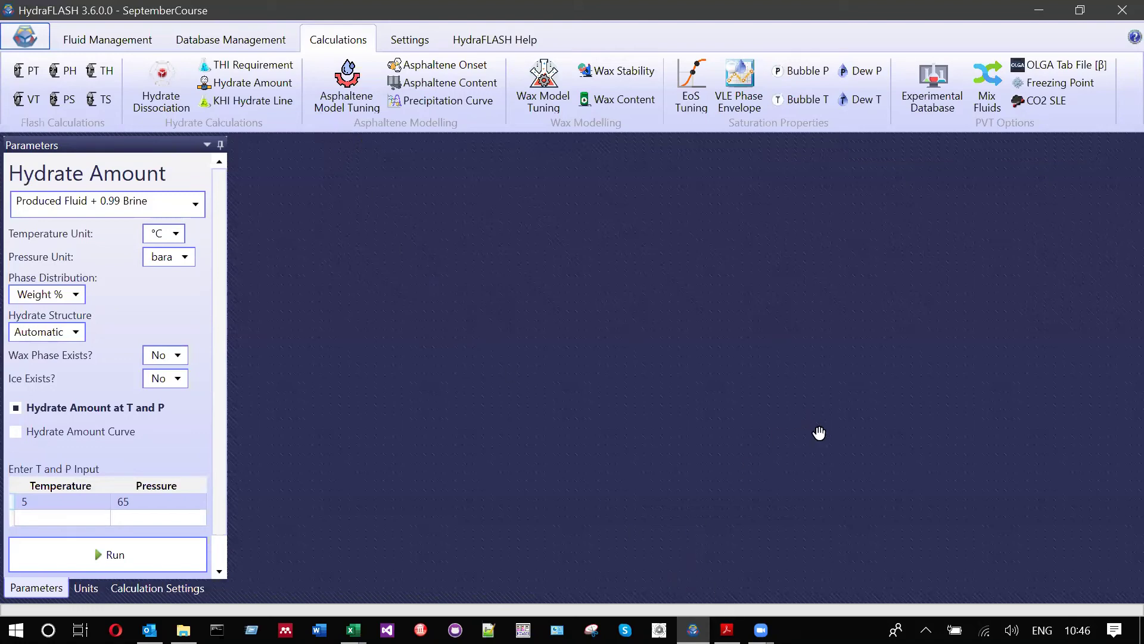
Switch to the course PDF and read the end of the blockage discussion and the Case Study 3 process description with its flow diagram
{"action": "key", "text": "alt+Tab"}
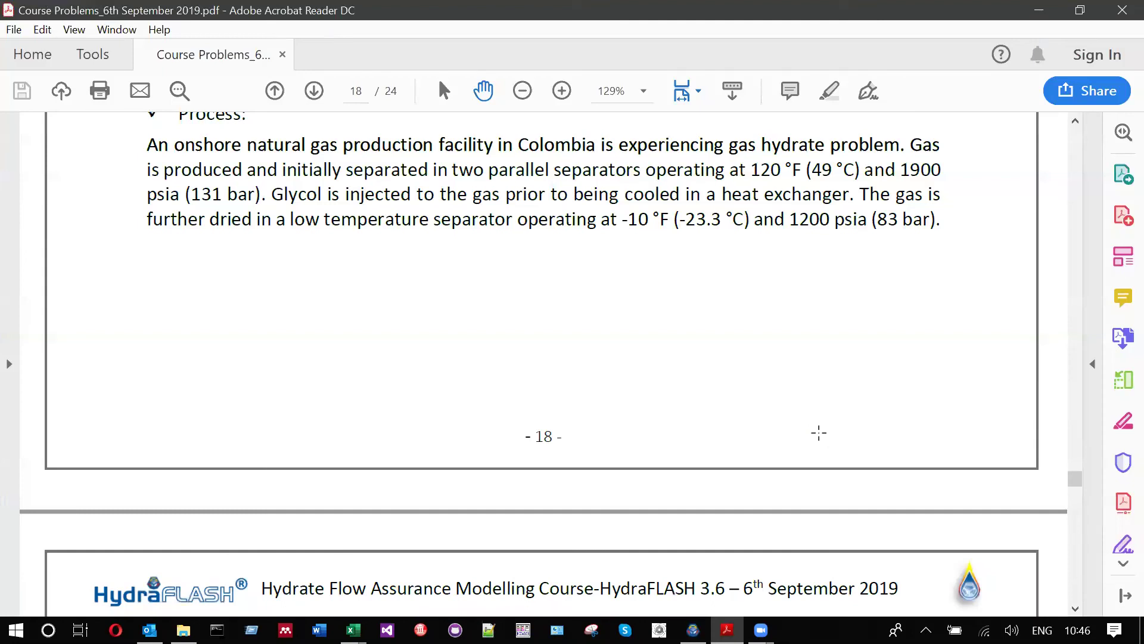
{"action": "scroll", "coordinate": [819, 434], "scroll_direction": "down", "scroll_amount": 5}
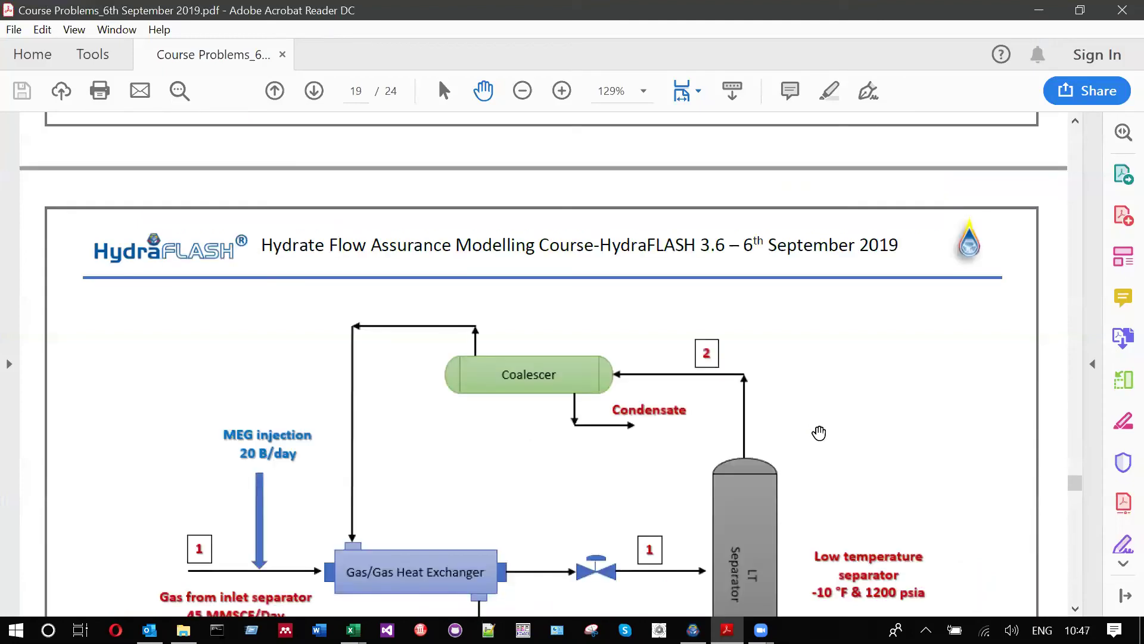
{"action": "scroll", "coordinate": [819, 433], "scroll_direction": "up", "scroll_amount": 5}
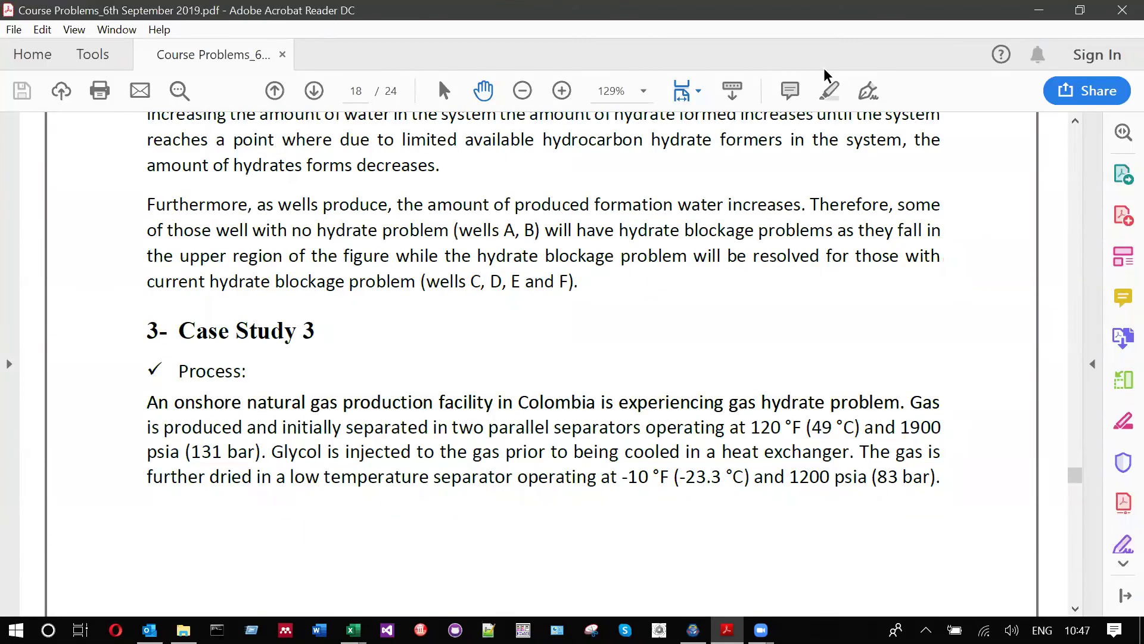
{"action": "scroll", "coordinate": [707, 292], "scroll_direction": "up", "scroll_amount": 3}
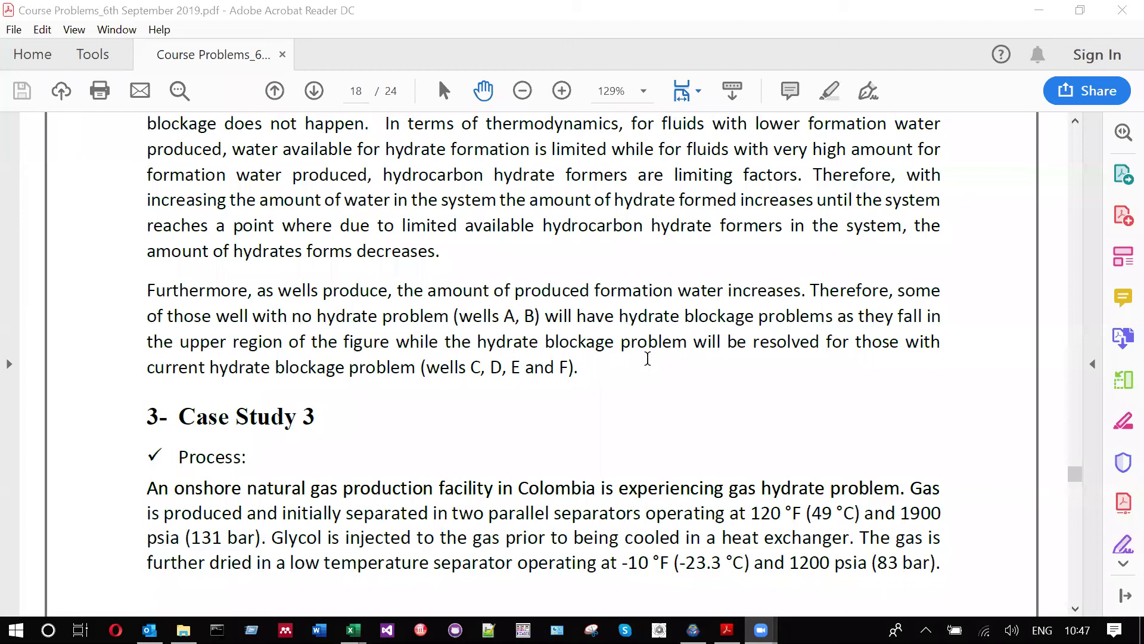
{"action": "scroll", "coordinate": [648, 358], "scroll_direction": "down", "scroll_amount": 3}
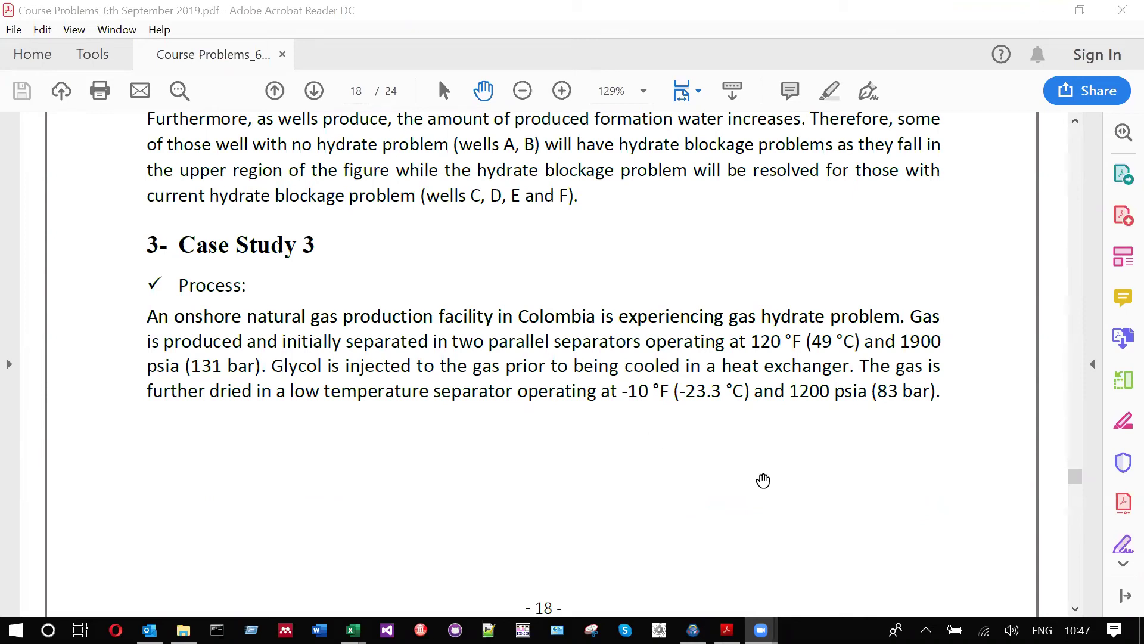
{"action": "scroll", "coordinate": [768, 486], "scroll_direction": "down", "scroll_amount": 1}
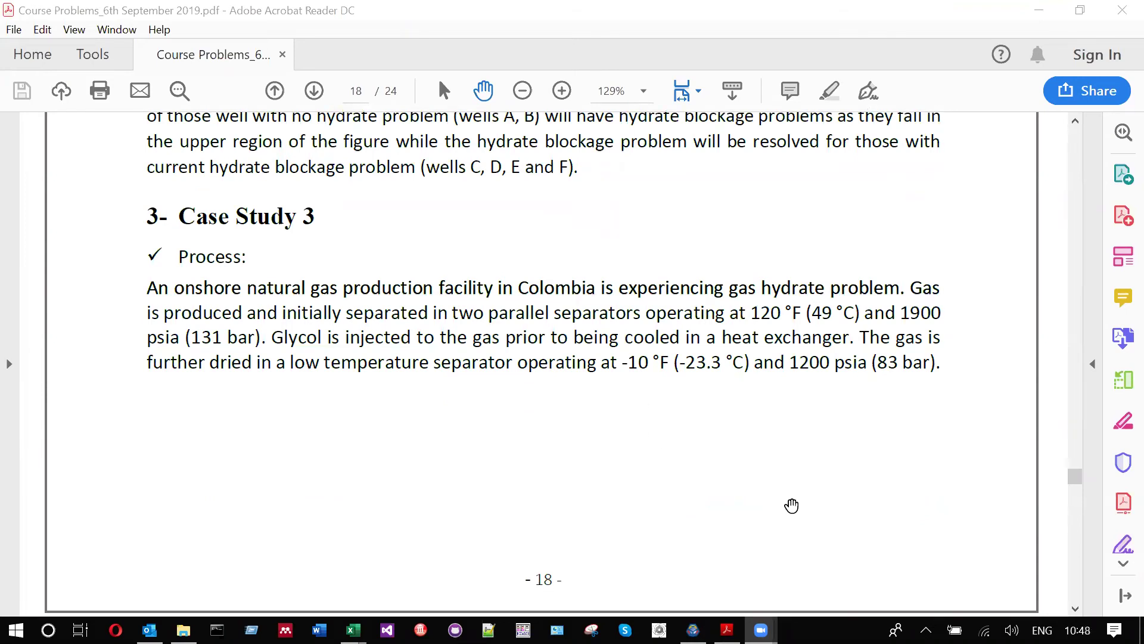
{"action": "scroll", "coordinate": [792, 505], "scroll_direction": "up", "scroll_amount": 5}
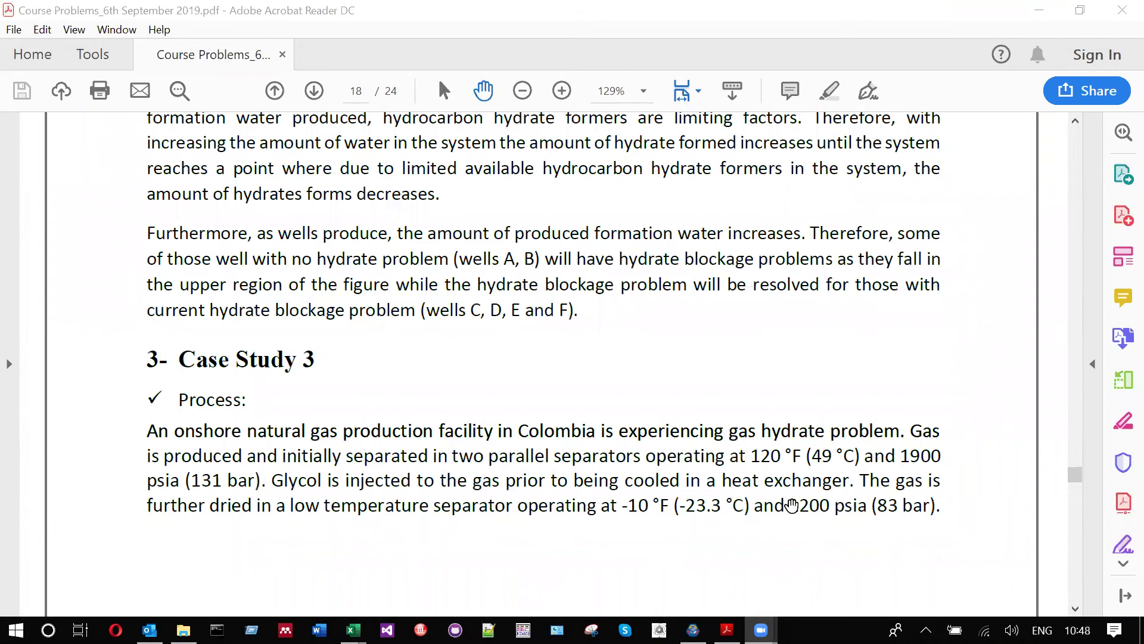
{"action": "scroll", "coordinate": [791, 505], "scroll_direction": "down", "scroll_amount": 8}
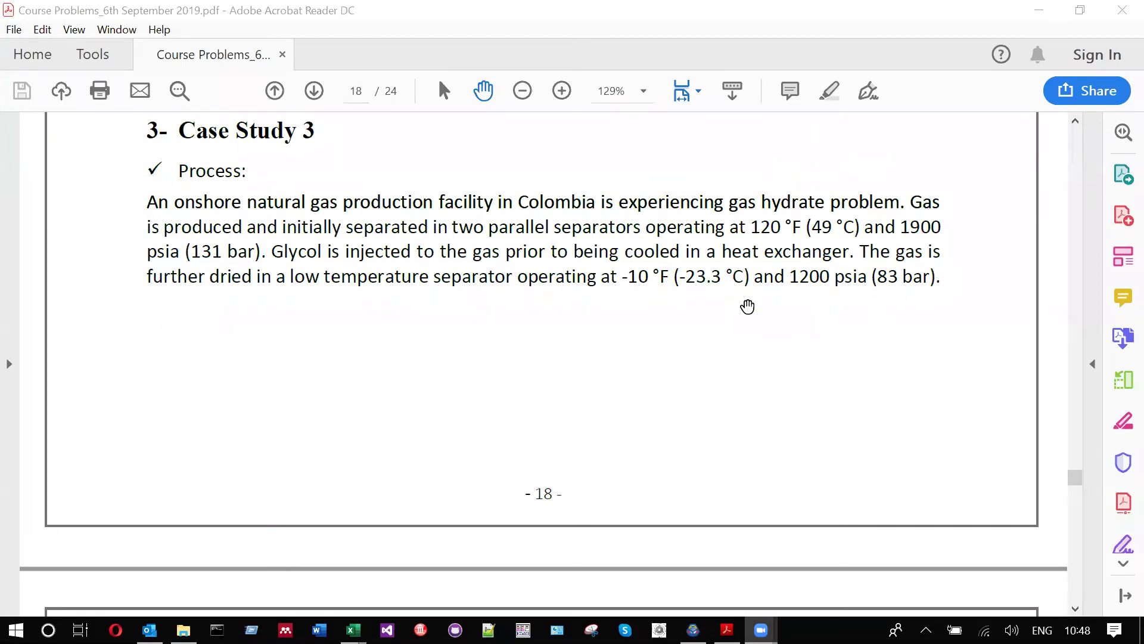
{"action": "scroll", "coordinate": [747, 306], "scroll_direction": "down", "scroll_amount": 1}
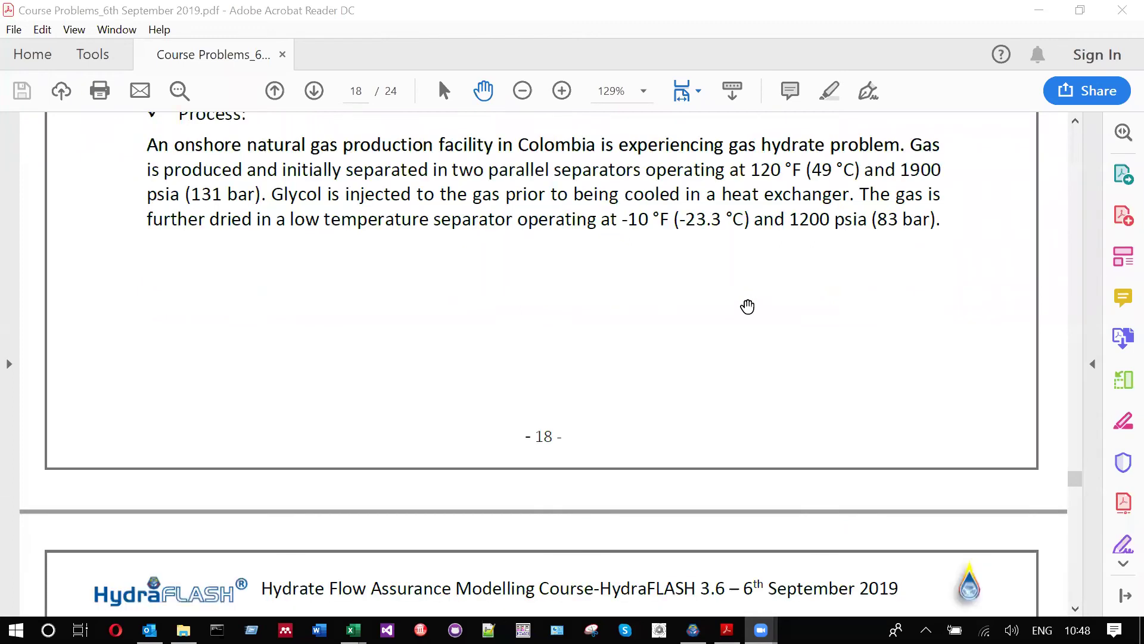
Review the Case Study 3 process description and the flow diagram showing the MEG injection and separator conditions
{"action": "scroll", "coordinate": [748, 307], "scroll_direction": "up", "scroll_amount": 2}
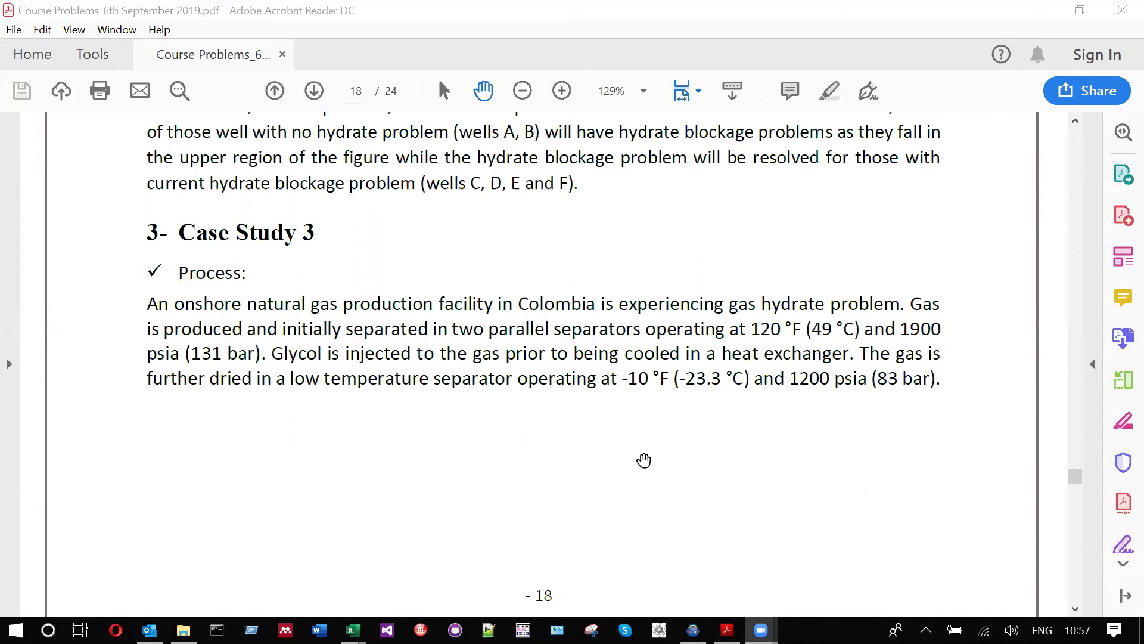
{"action": "scroll", "coordinate": [643, 460], "scroll_direction": "down", "scroll_amount": 3}
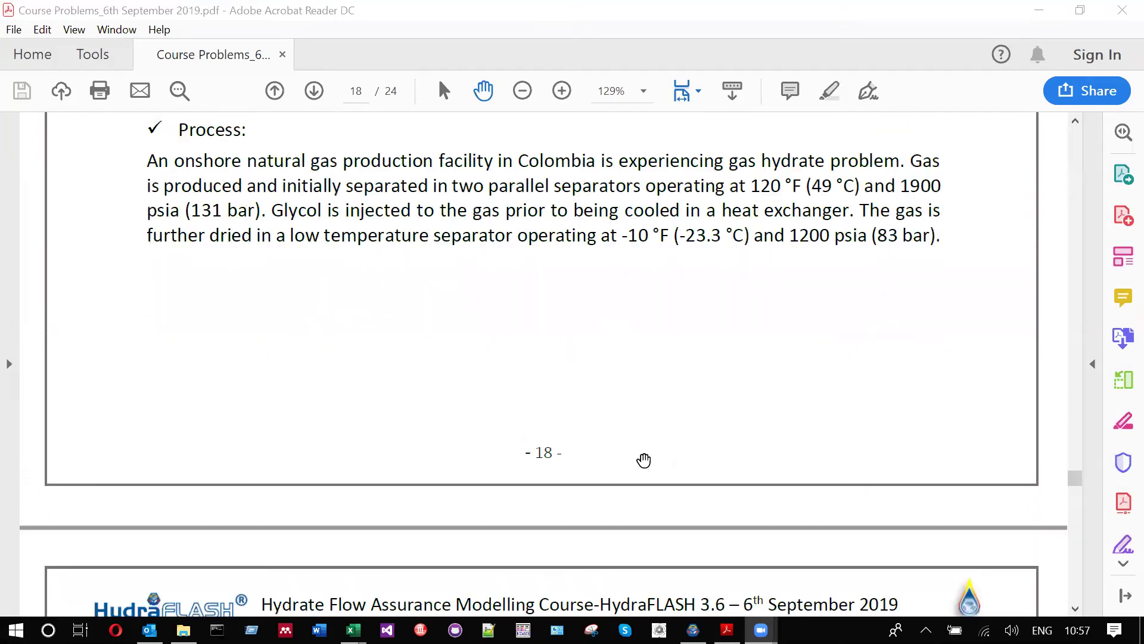
{"action": "scroll", "coordinate": [775, 513], "scroll_direction": "down", "scroll_amount": 10}
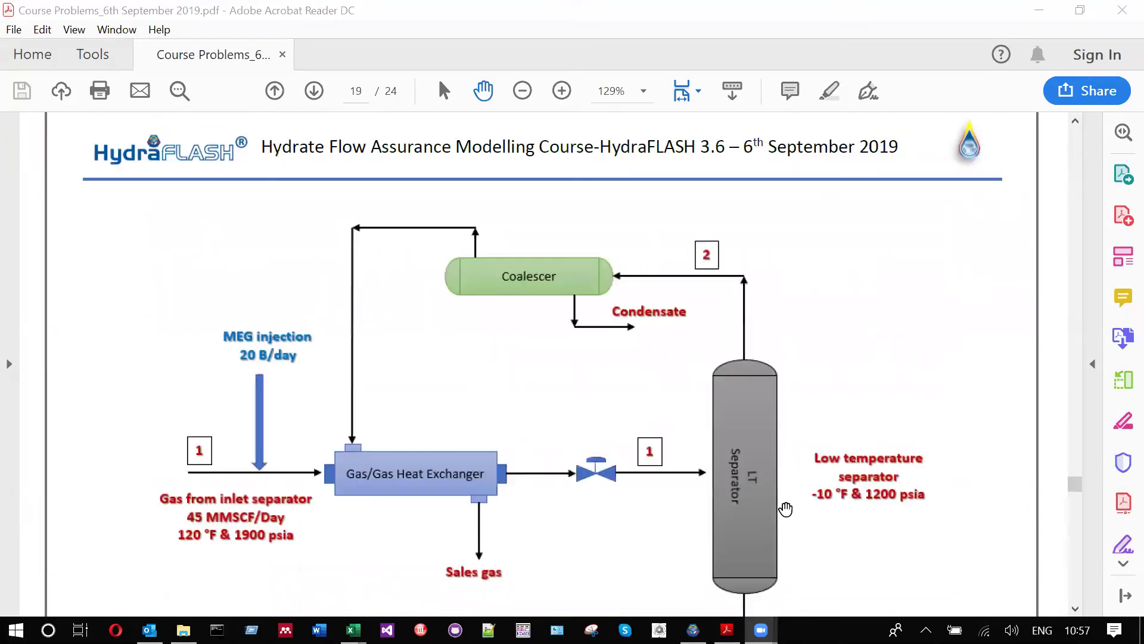
{"action": "scroll", "coordinate": [811, 544], "scroll_direction": "down", "scroll_amount": 1}
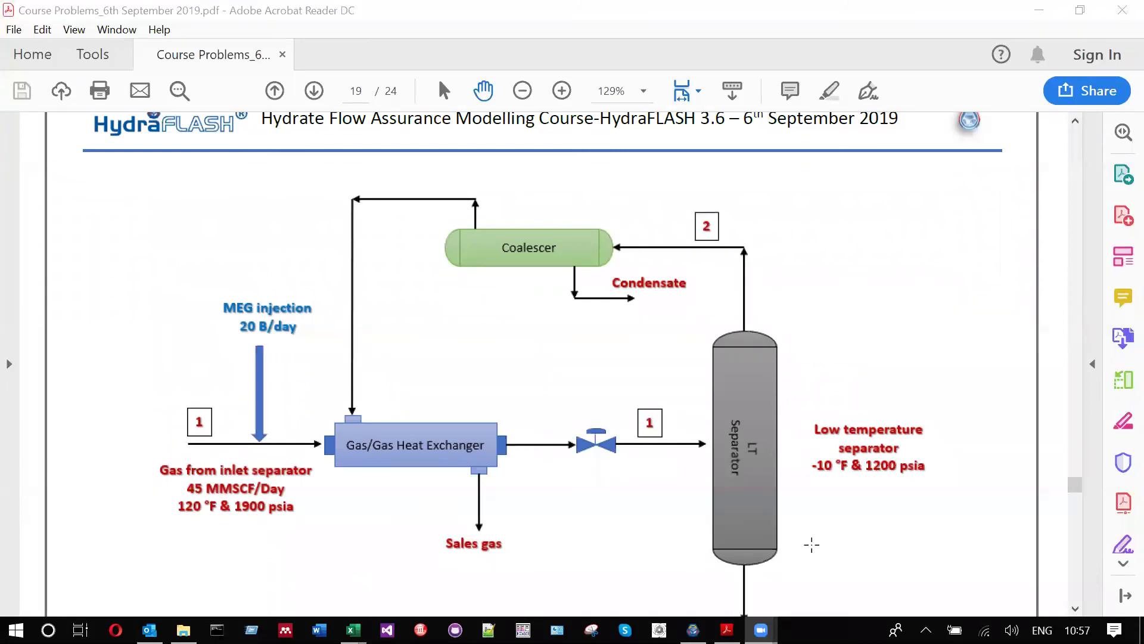
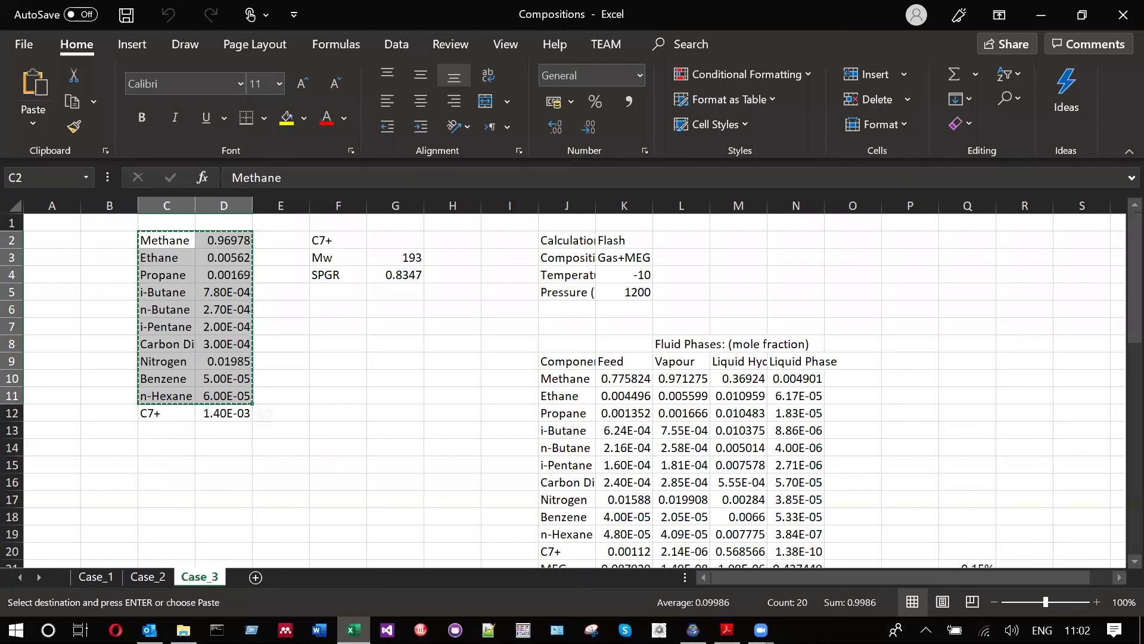
Switch to HydraFLASH, set the new fluid's C7+ relative mole amount to 0.00014, and check it against the Case_3 sheet in Excel
{"action": "key", "text": "alt+Tab"}
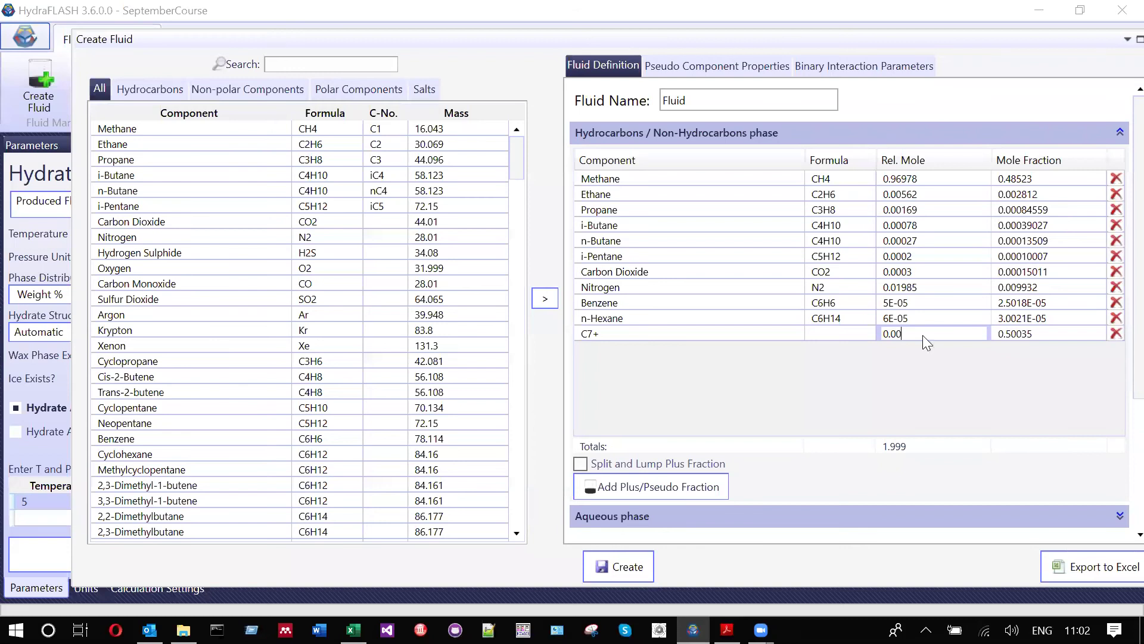
{"action": "type", "text": "014"}
{"action": "key", "text": "Return"}
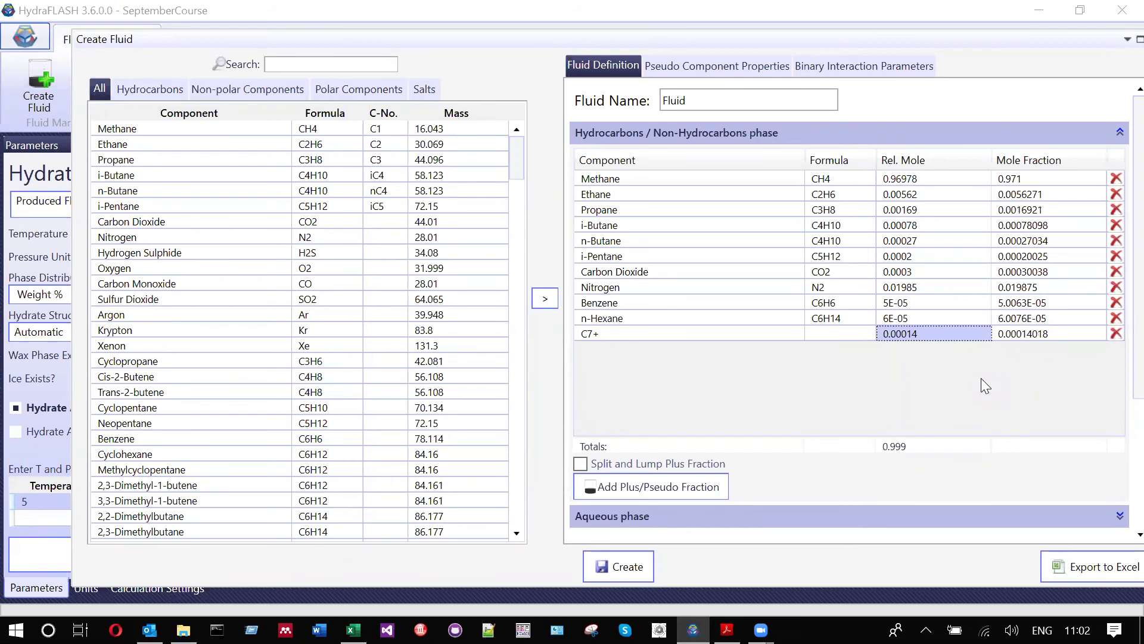
{"action": "left_click", "coordinate": [354, 630]}
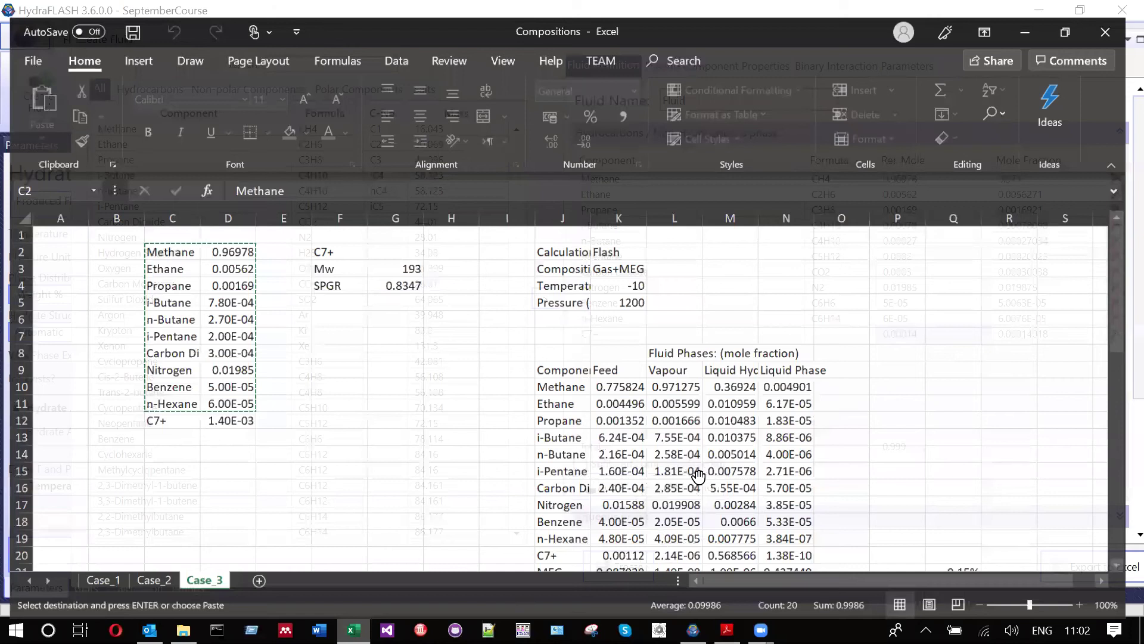
Switch to the course PDF and compare the Case Study 3 solution steps with the flow diagram and problem statement
{"action": "key", "text": "alt+Tab"}
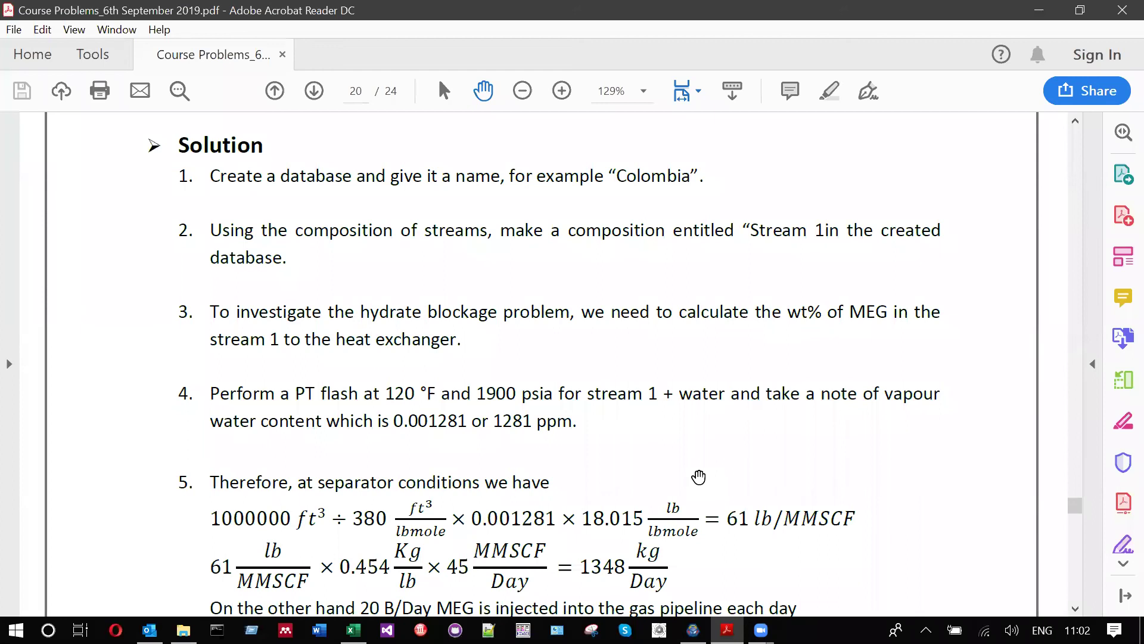
{"action": "scroll", "coordinate": [698, 477], "scroll_direction": "down", "scroll_amount": 3}
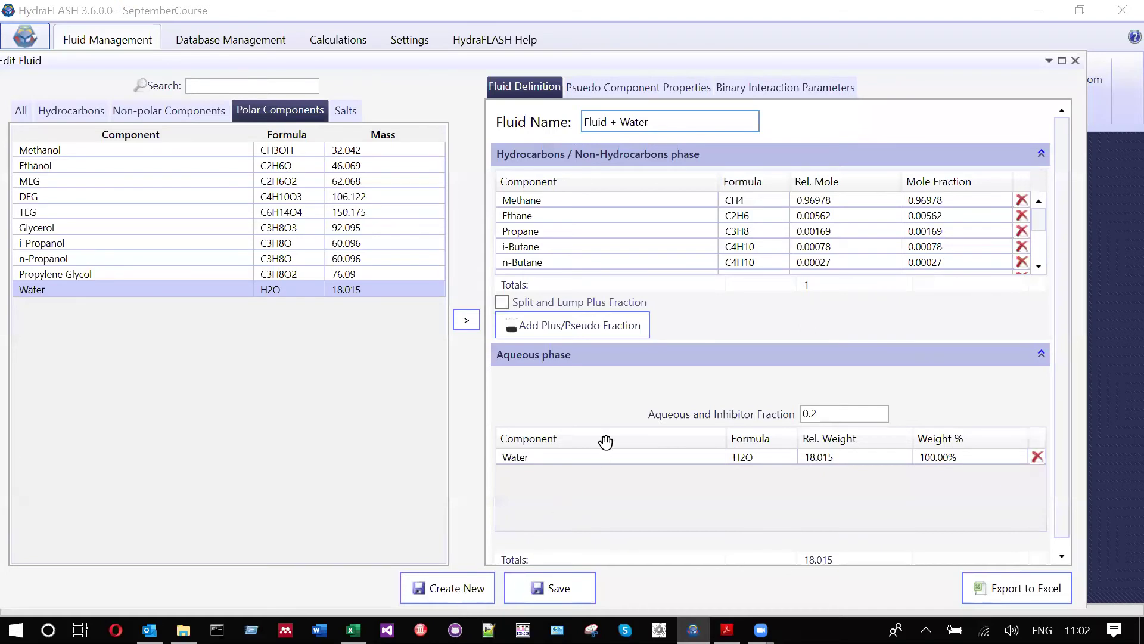
{"action": "key", "text": "alt+Tab"}
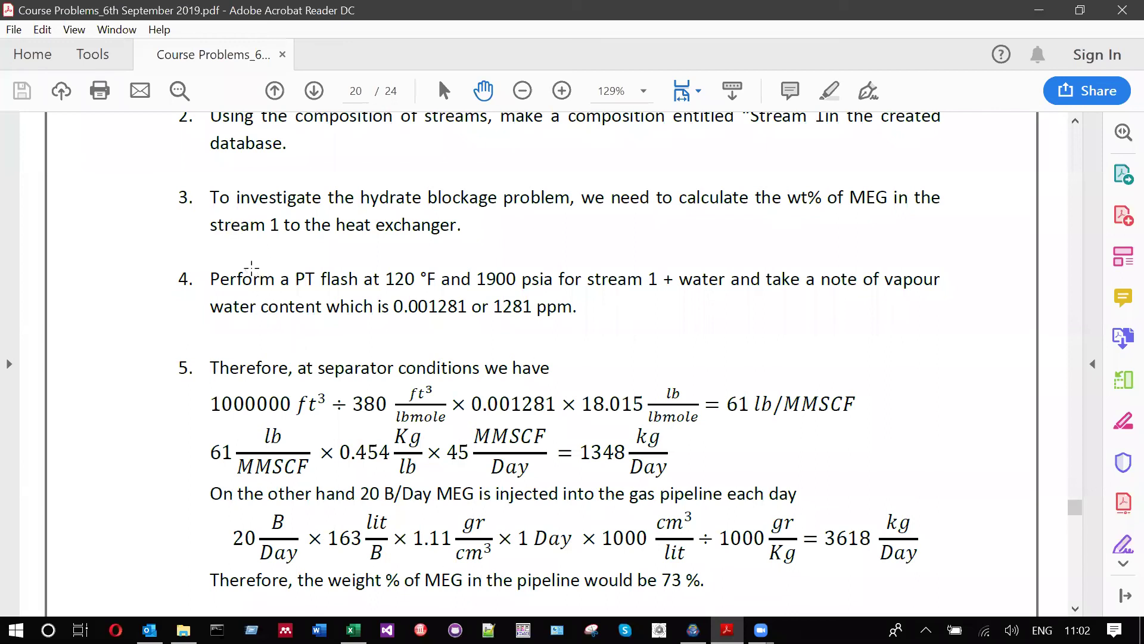
{"action": "scroll", "coordinate": [248, 272], "scroll_direction": "up", "scroll_amount": 5}
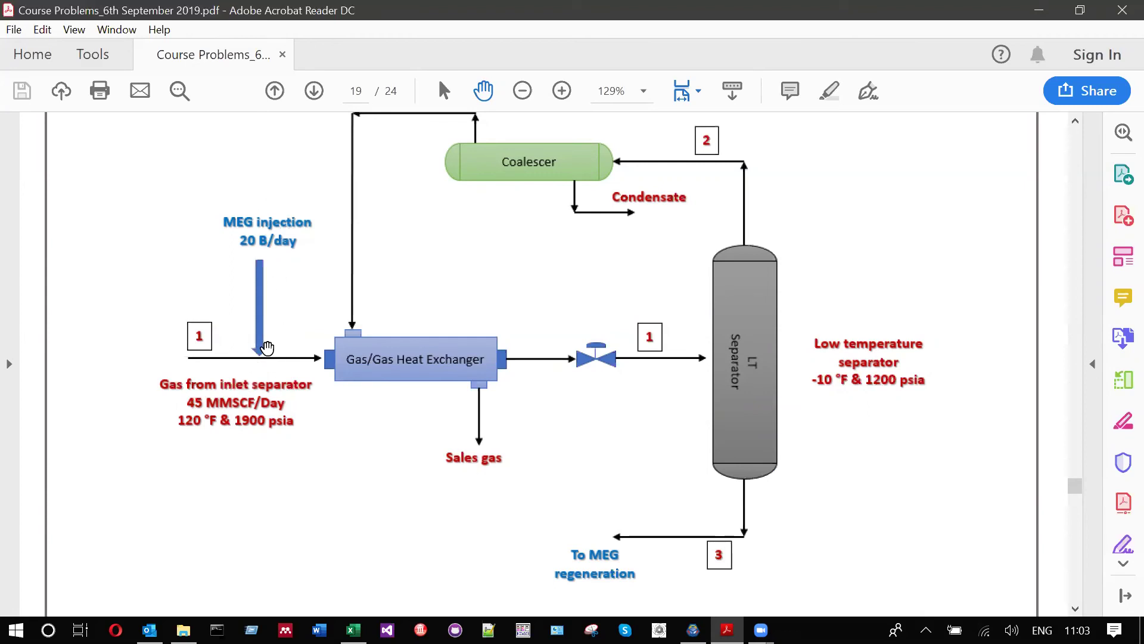
{"action": "scroll", "coordinate": [743, 583], "scroll_direction": "down", "scroll_amount": 3}
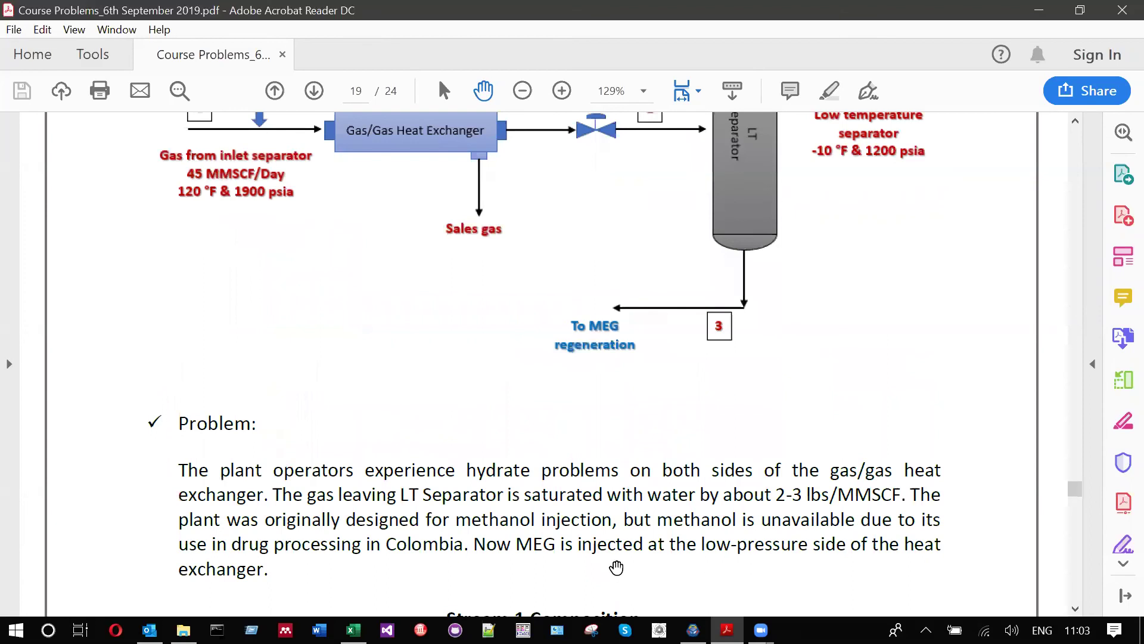
Read the MEG weight percent calculation in the PDF and the instructions for adding inhibited water and calculating hydrate dissociation
{"action": "scroll", "coordinate": [504, 535], "scroll_direction": "down", "scroll_amount": 10}
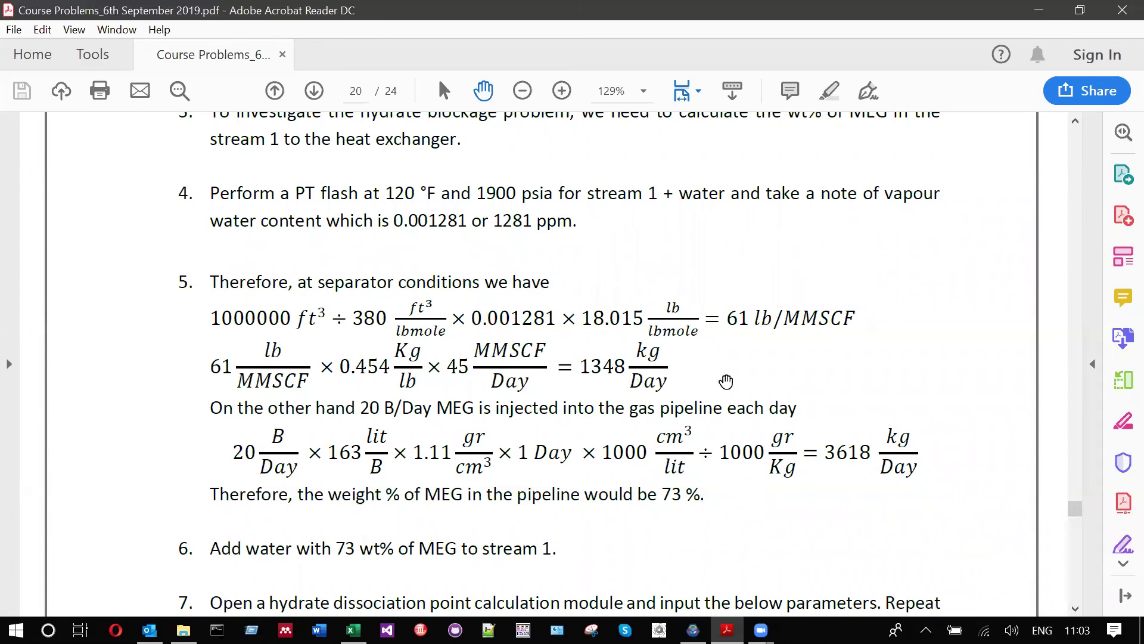
{"action": "scroll", "coordinate": [726, 382], "scroll_direction": "down", "scroll_amount": 3}
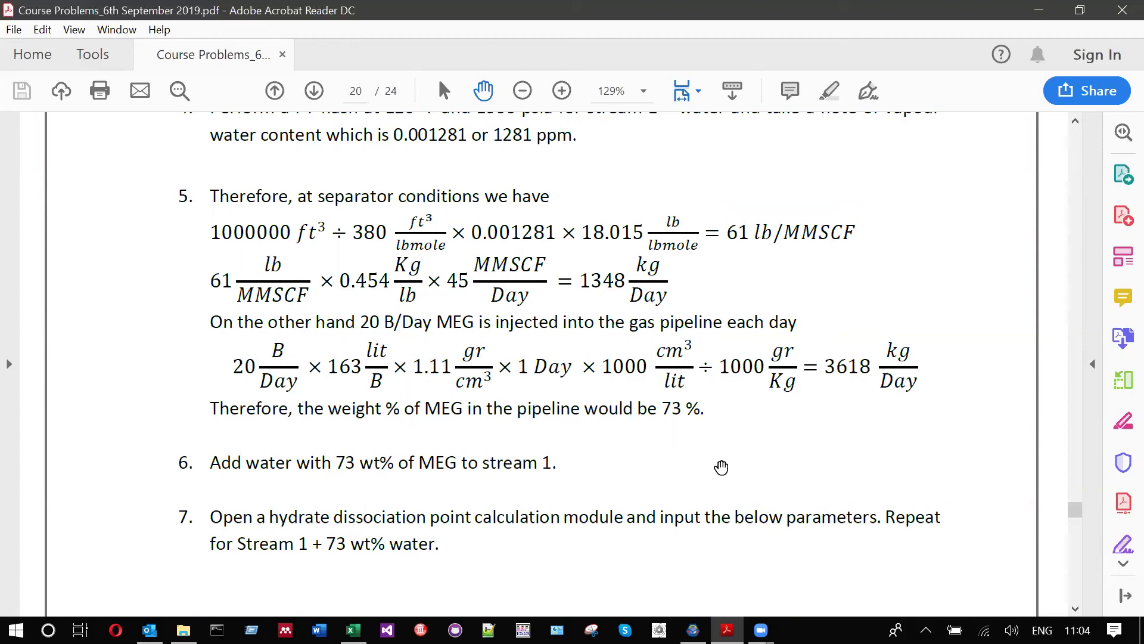
{"action": "scroll", "coordinate": [722, 467], "scroll_direction": "down", "scroll_amount": 1}
{"action": "scroll", "coordinate": [721, 468], "scroll_direction": "down", "scroll_amount": 4}
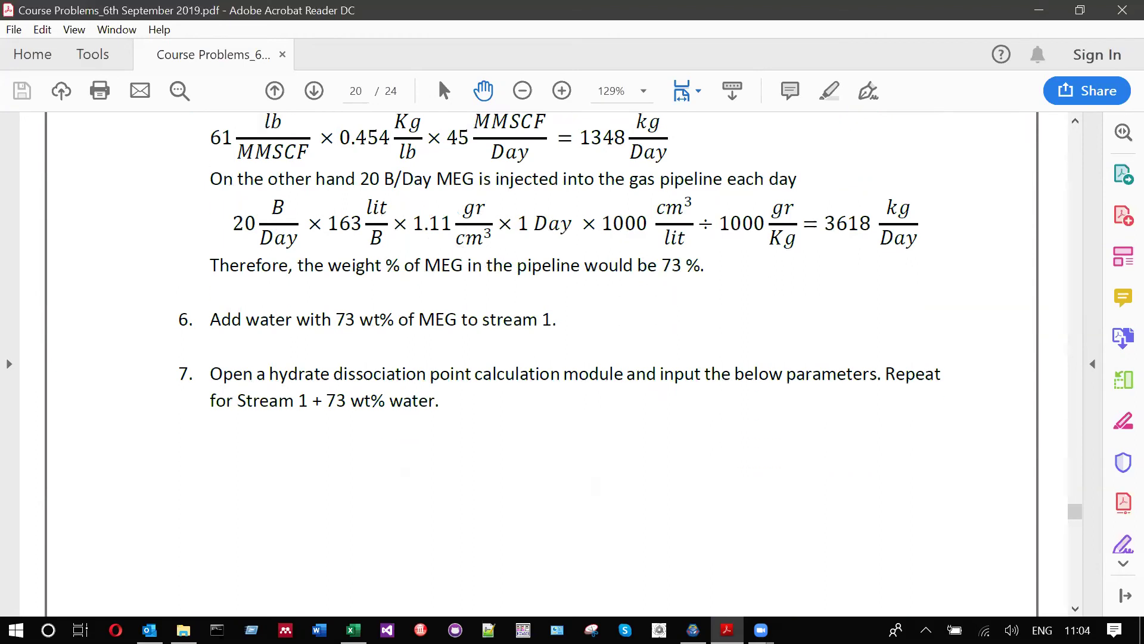
Edit the Fluid + Water composition in HydraFLASH, setting the aqueous phase relative weights to 73 for MEG and 27 for water
{"action": "key", "text": "alt+Tab"}
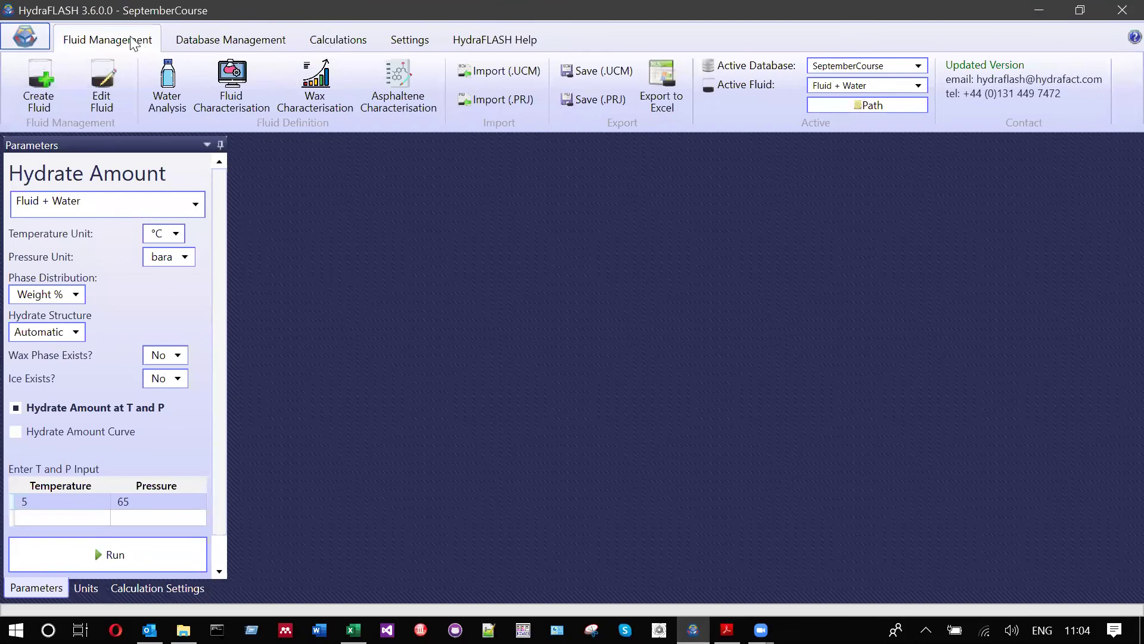
{"action": "left_click", "coordinate": [114, 77]}
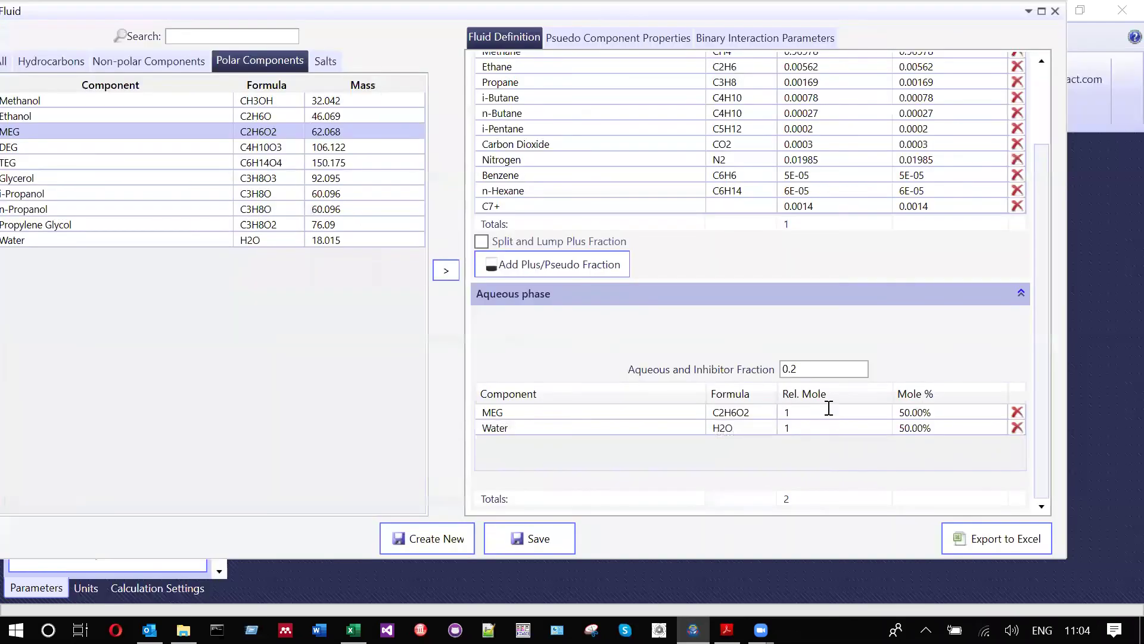
{"action": "double_click", "coordinate": [829, 408]}
{"action": "type", "text": "7"}
{"action": "double_click", "coordinate": [835, 423]}
{"action": "type", "text": "27"}
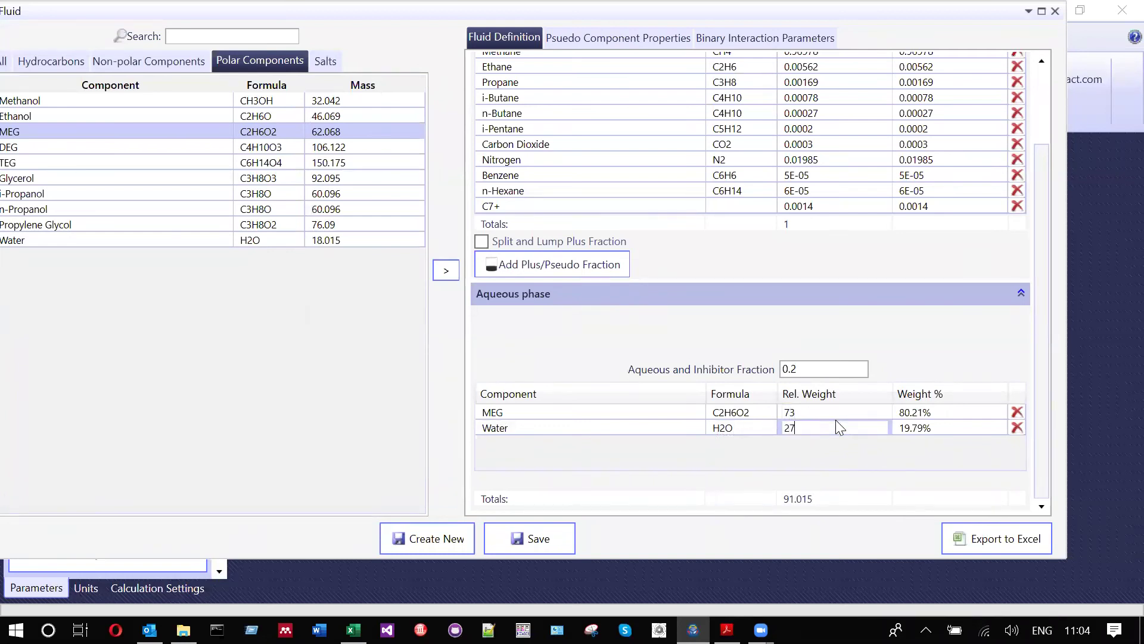
{"action": "key", "text": "Return"}
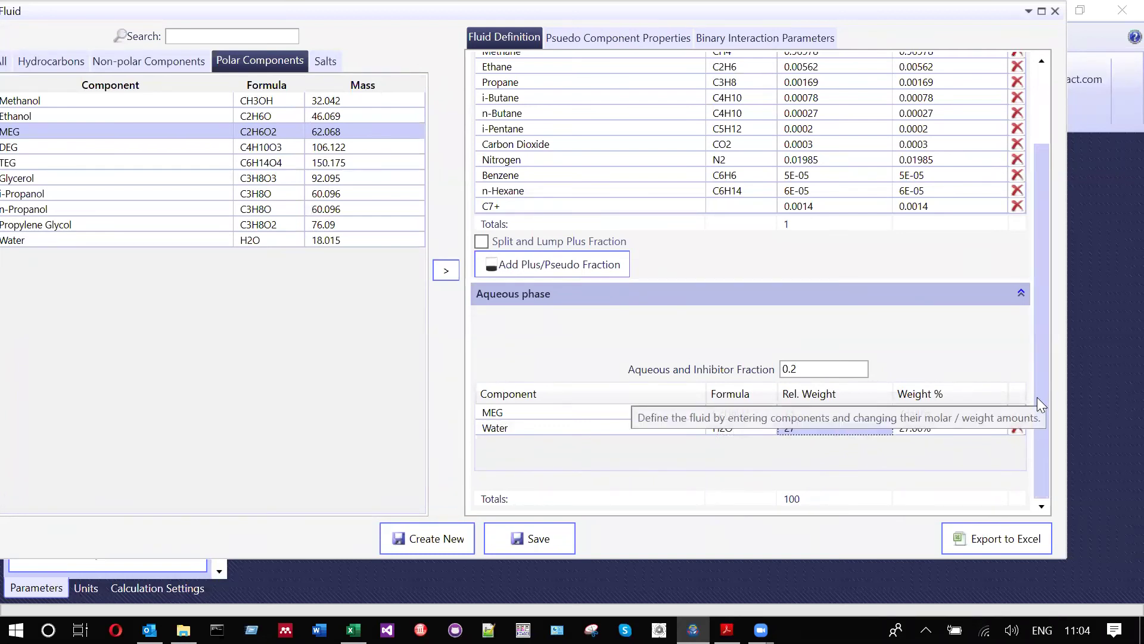
Rename the edited composition Fluid + MEG and create it as a new fluid
{"action": "left_click_drag", "start_coordinate": [1036, 397], "coordinate": [1040, 206]}
{"action": "left_click", "coordinate": [641, 63]}
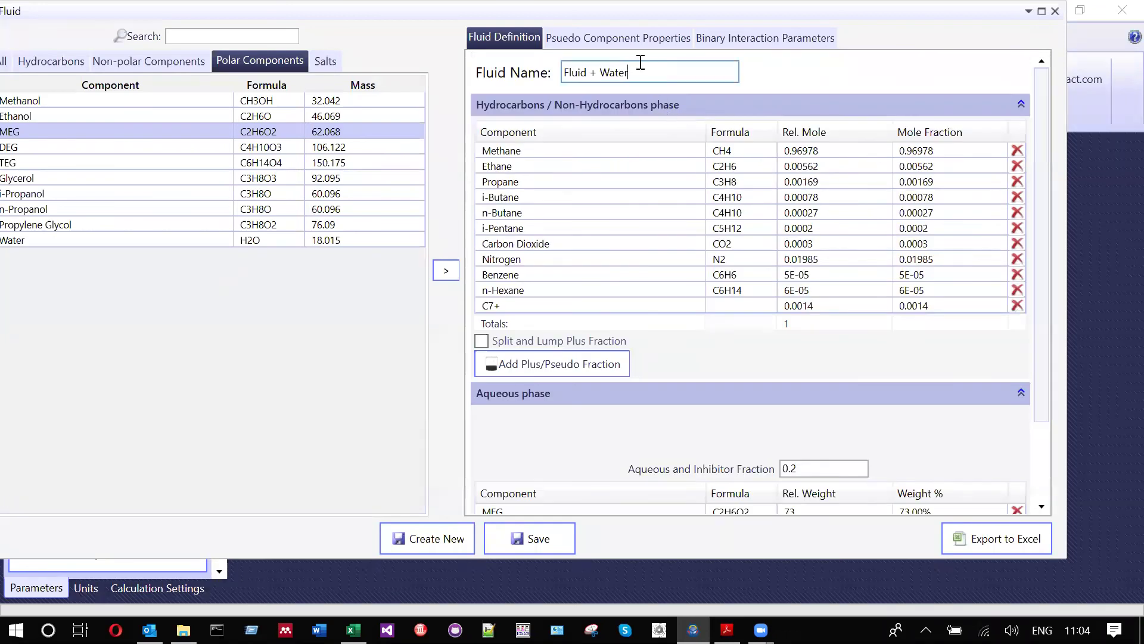
{"action": "key", "text": "BackSpace"}
{"action": "key", "text": "BackSpace"}
{"action": "key", "text": "BackSpace"}
{"action": "key", "text": "BackSpace"}
{"action": "key", "text": "BackSpace"}
{"action": "type", "text": "MEG"}
{"action": "left_click", "coordinate": [442, 541]}
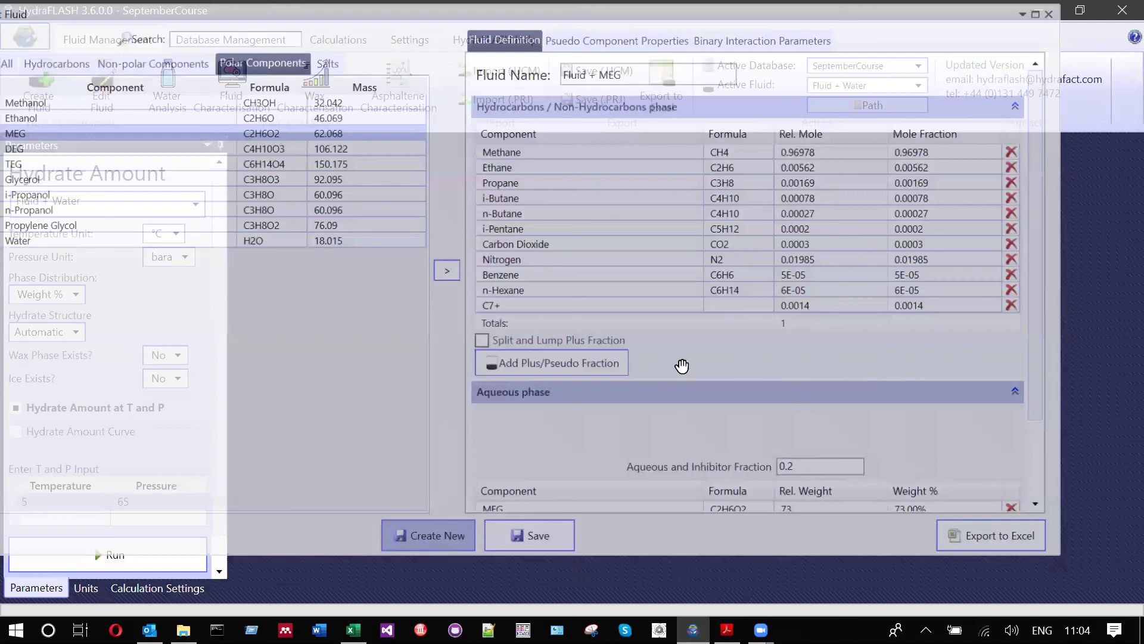
Switch to the course PDF and view the hydrate dissociation inputs and the resulting hydrate line graph on page 21
{"action": "key", "text": "alt+Tab"}
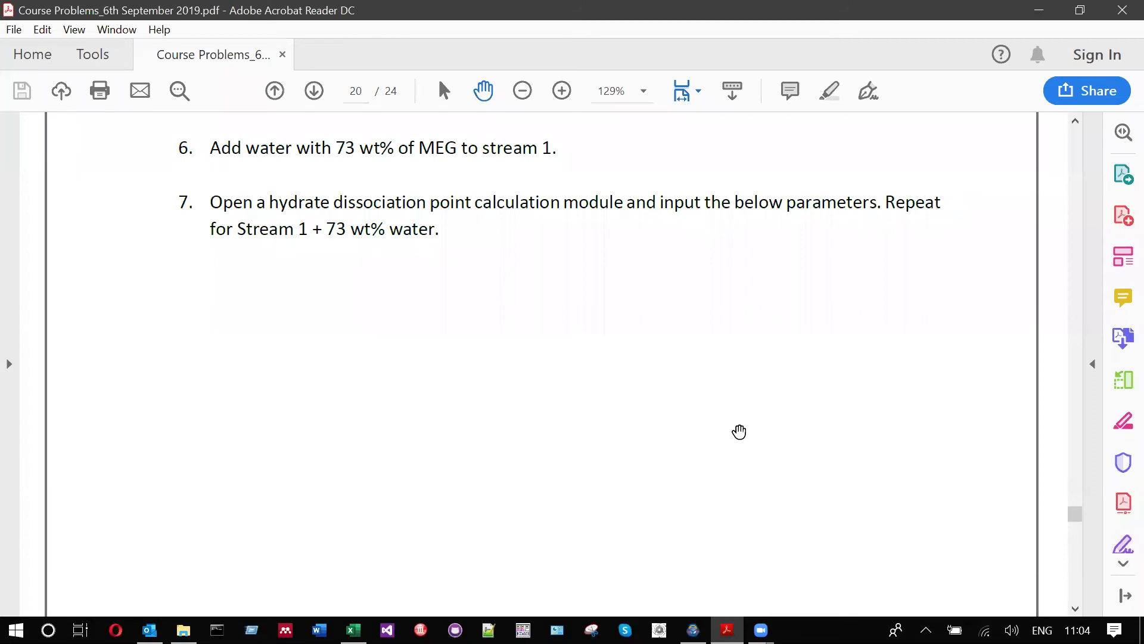
{"action": "scroll", "coordinate": [739, 432], "scroll_direction": "down", "scroll_amount": 5}
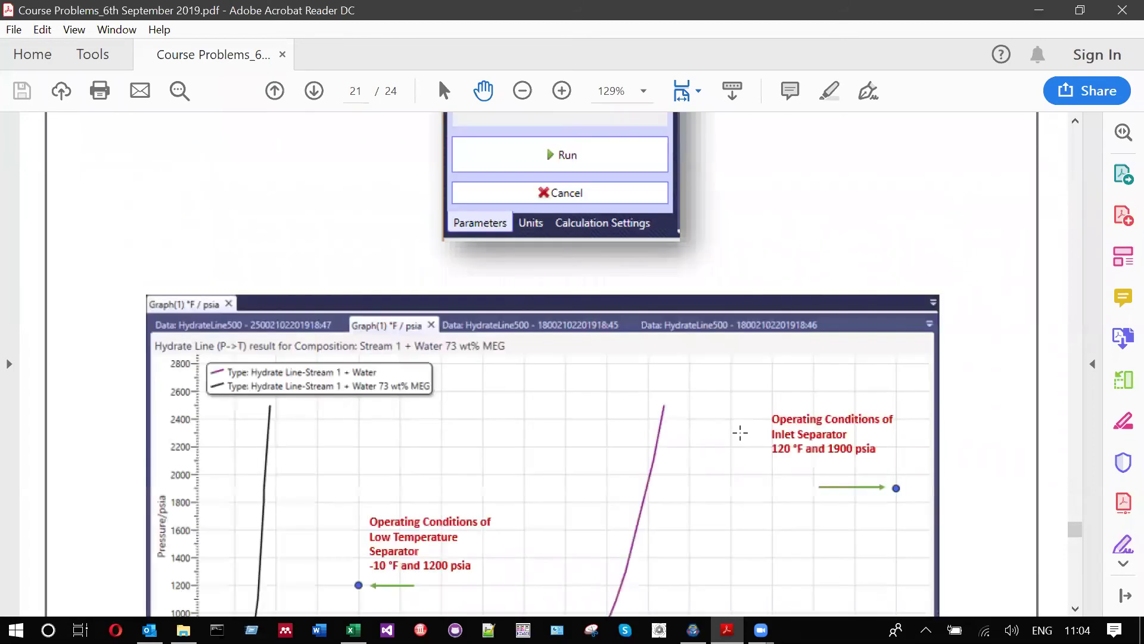
{"action": "scroll", "coordinate": [739, 524], "scroll_direction": "up", "scroll_amount": 1}
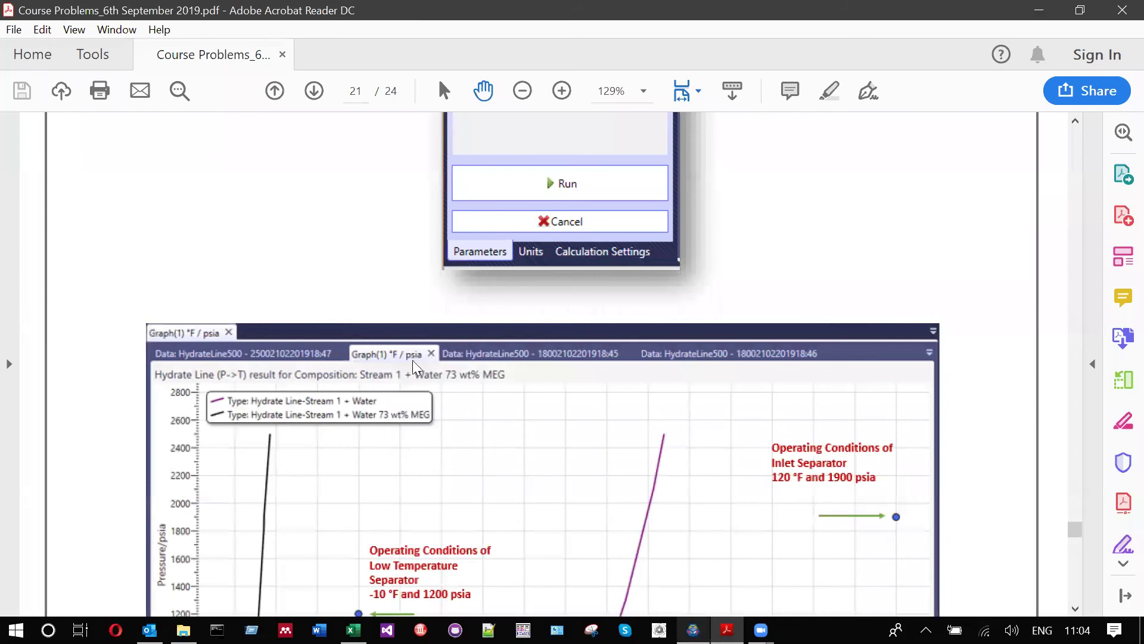
Try to calculate the Fluid + MEG hydrate line in HydraFLASH from 5 to 300 bara with a 5 bar step
{"action": "key", "text": "alt+Tab"}
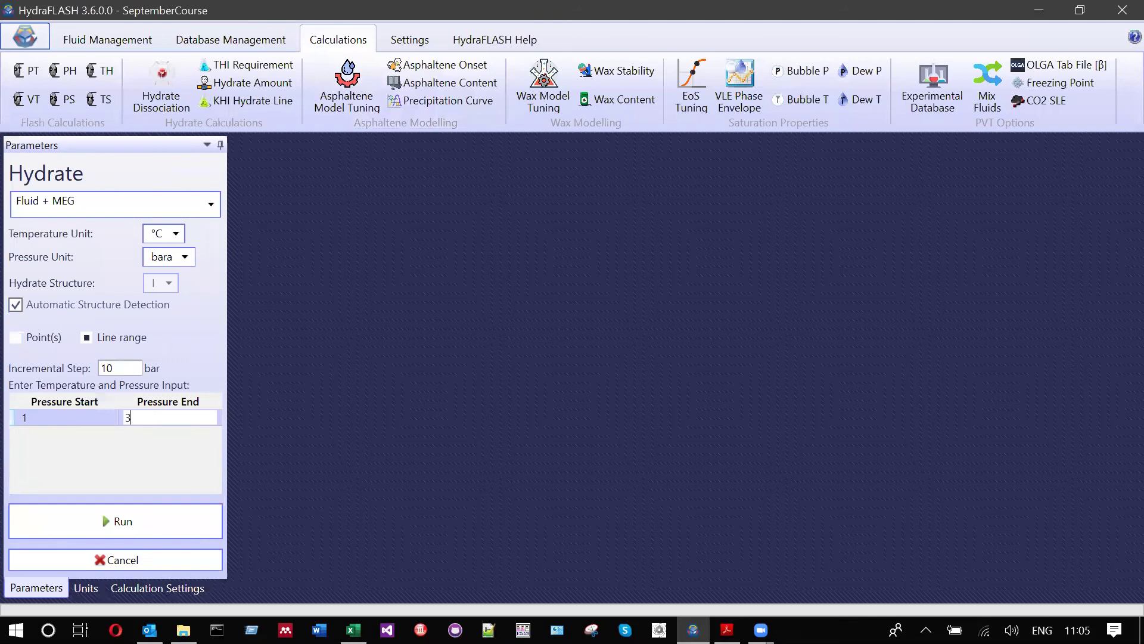
{"action": "type", "text": "300"}
{"action": "left_click", "coordinate": [65, 424]}
{"action": "type", "text": "5"}
{"action": "left_click_drag", "start_coordinate": [119, 364], "coordinate": [71, 363]}
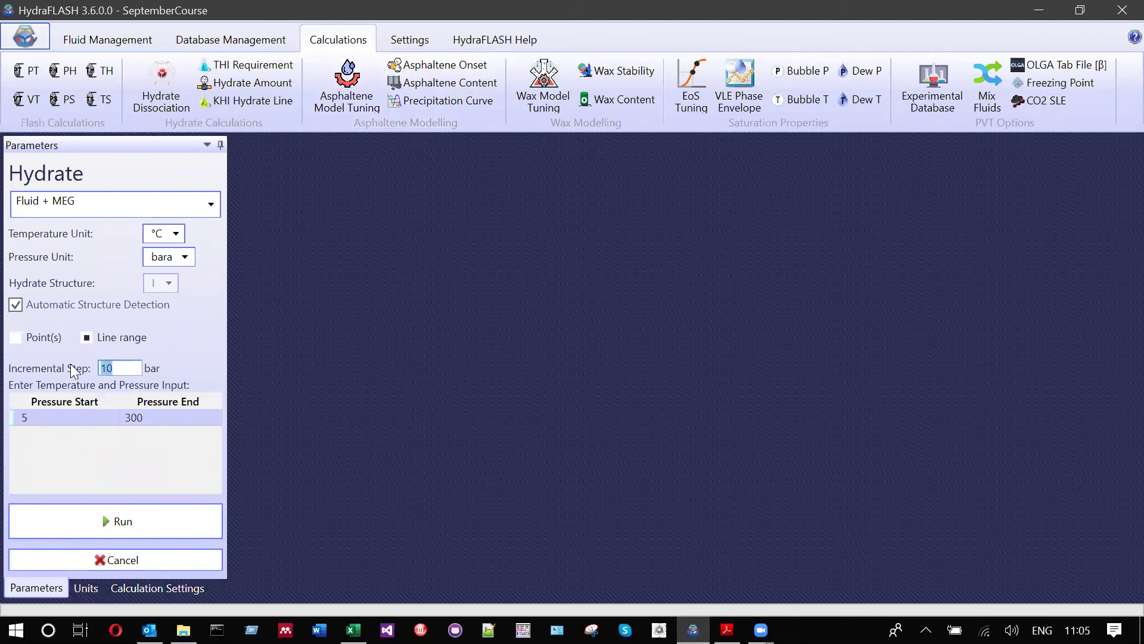
{"action": "type", "text": "5"}
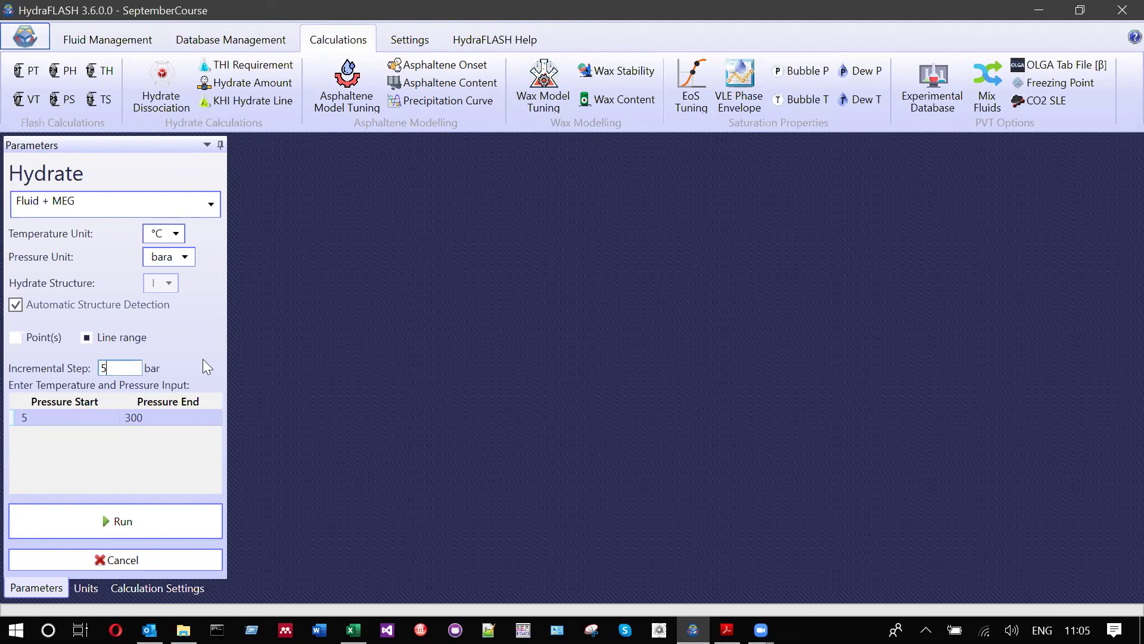
{"action": "left_click", "coordinate": [141, 518]}
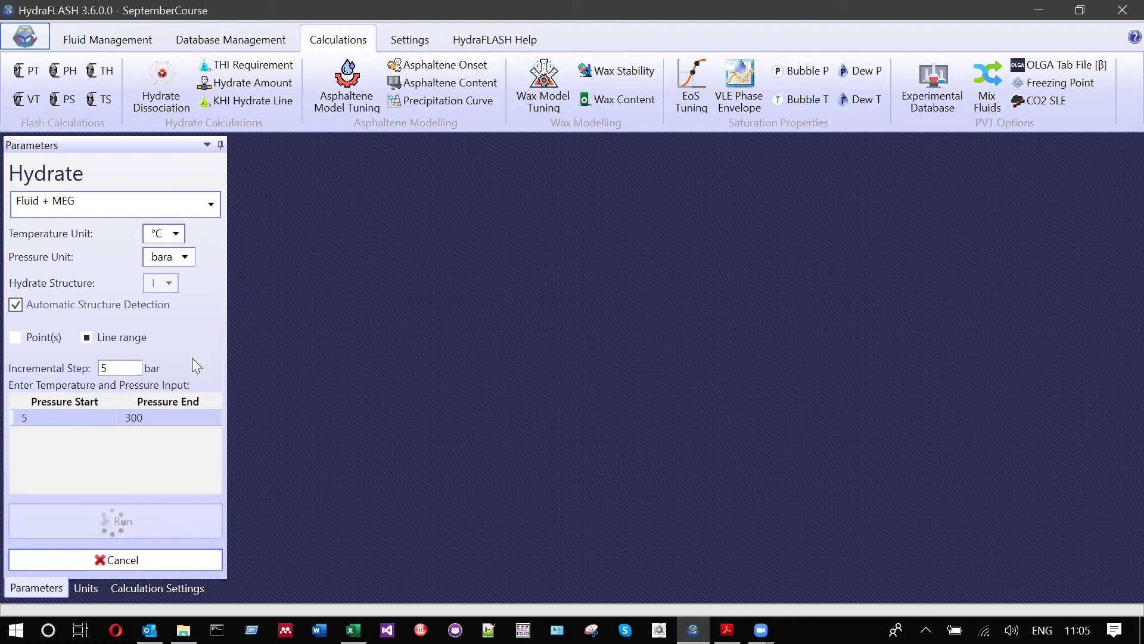
{"action": "left_click", "coordinate": [129, 564]}
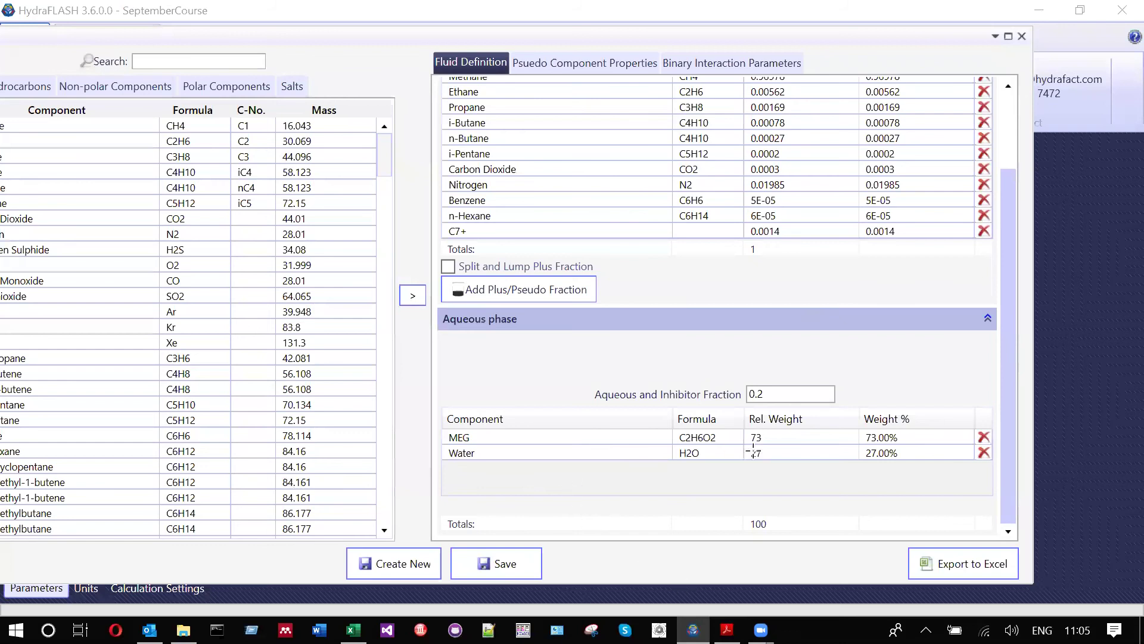
Check the PDF graph's pressure range, and run the Fluid + MEG hydrate line in HydraFLASH from 500 to 2500 psia in 100 psi steps
{"action": "key", "text": "alt+Tab"}
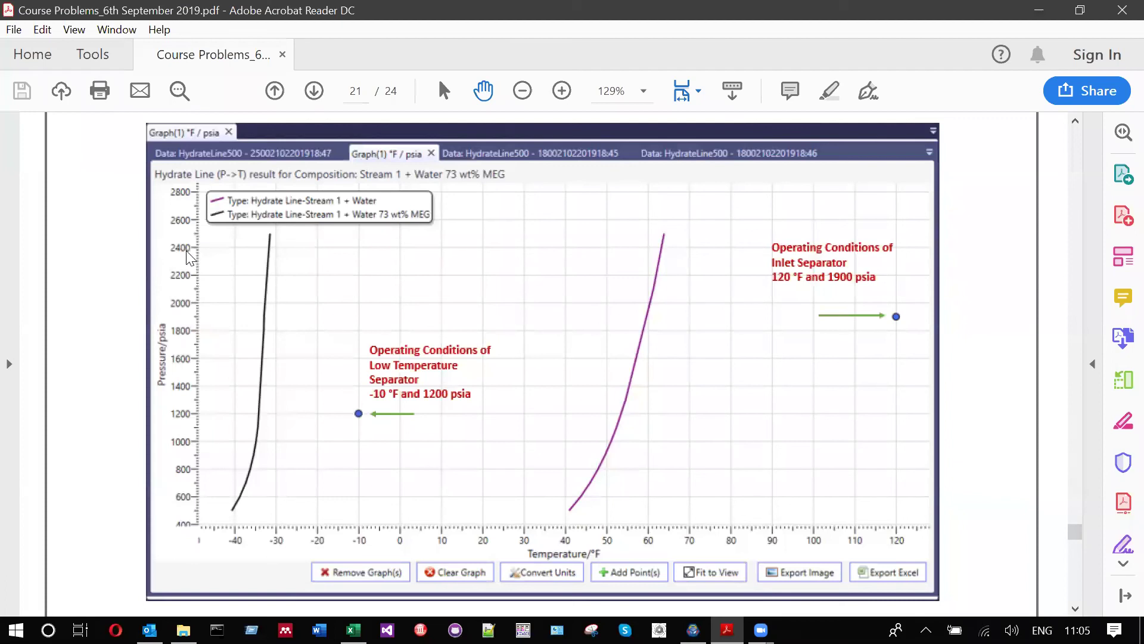
{"action": "key", "text": "alt+Tab"}
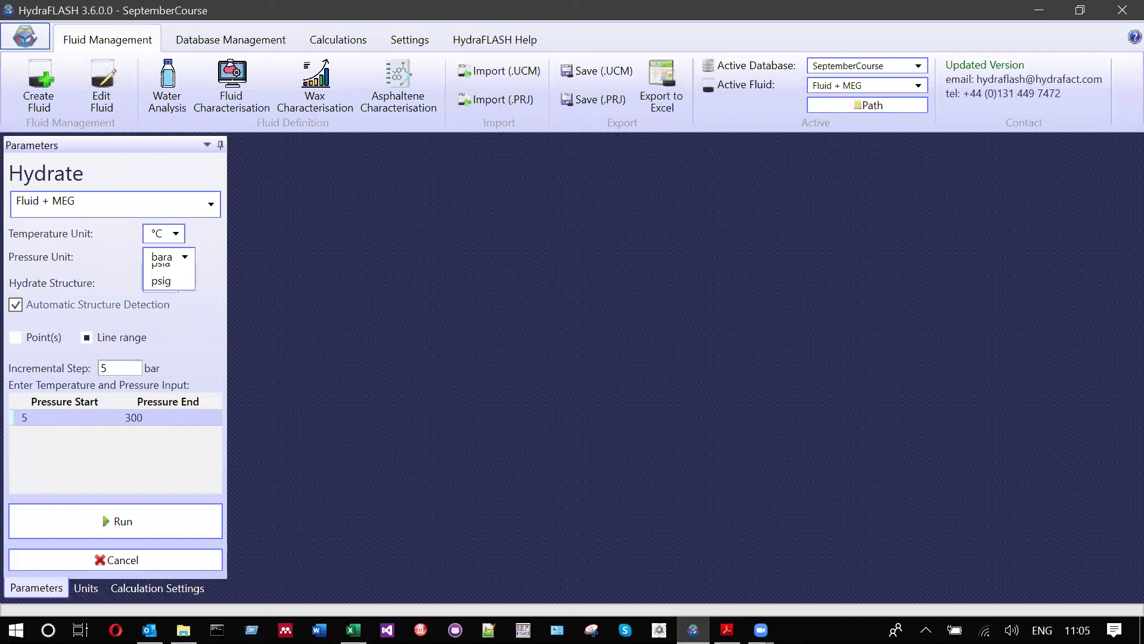
{"action": "type", "text": "0"}
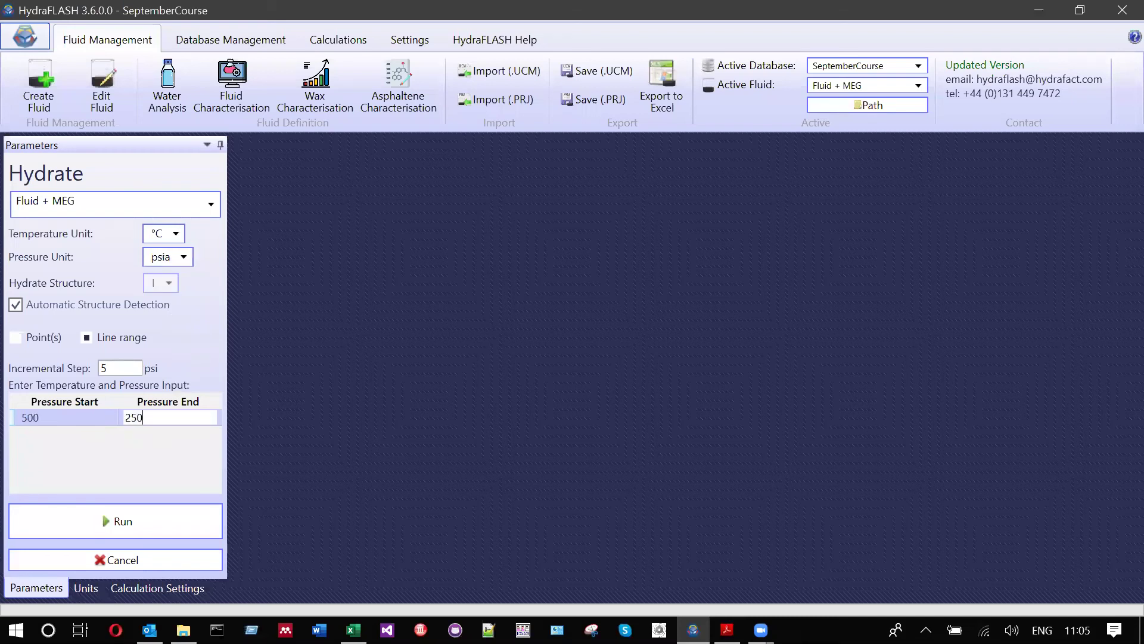
{"action": "double_click", "coordinate": [115, 370]}
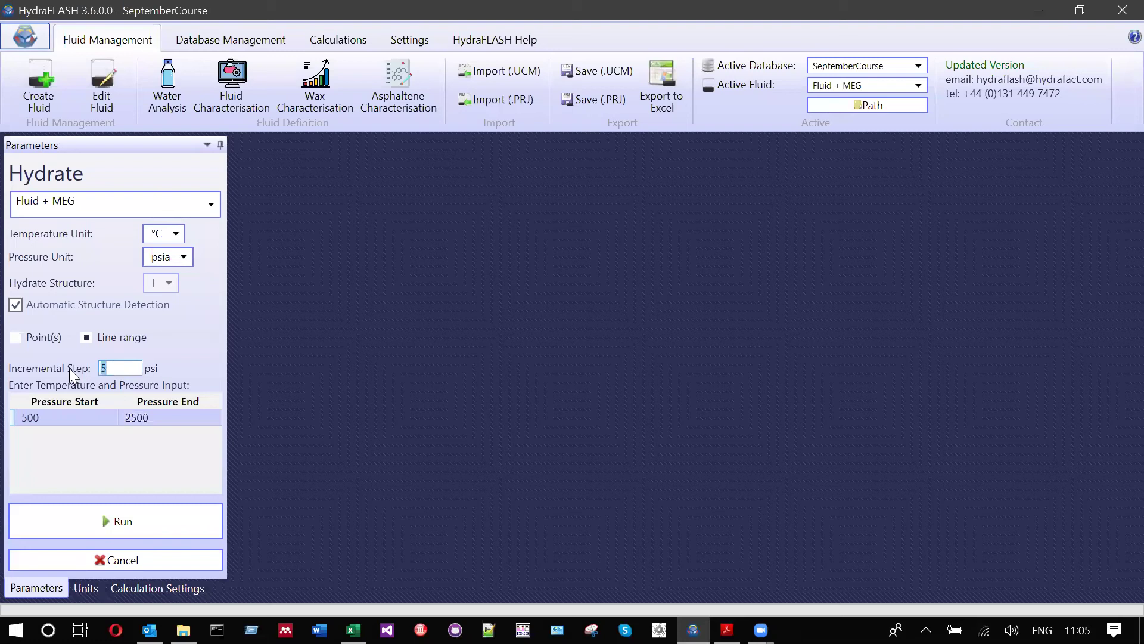
{"action": "type", "text": "100"}
{"action": "left_click", "coordinate": [139, 523]}
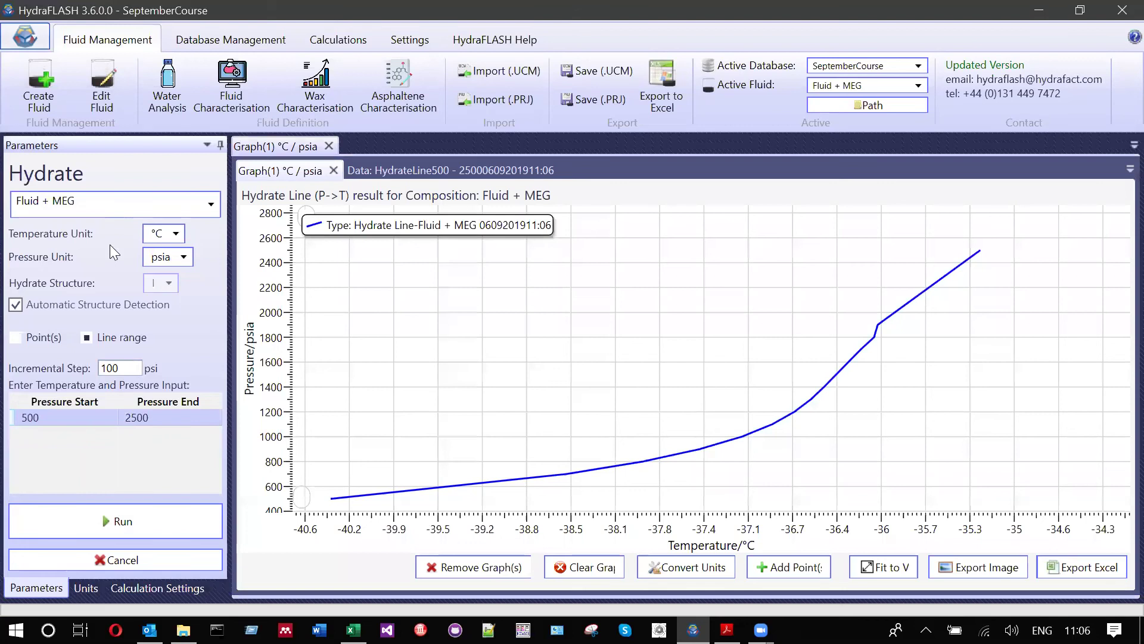
Calculate the Fluid + Water hydrate line from 500 to 2500 psia on the same graph, and convert the graph's temperature unit to °F
{"action": "scroll", "coordinate": [131, 198], "scroll_direction": "down", "scroll_amount": 1}
{"action": "left_click", "coordinate": [129, 516]}
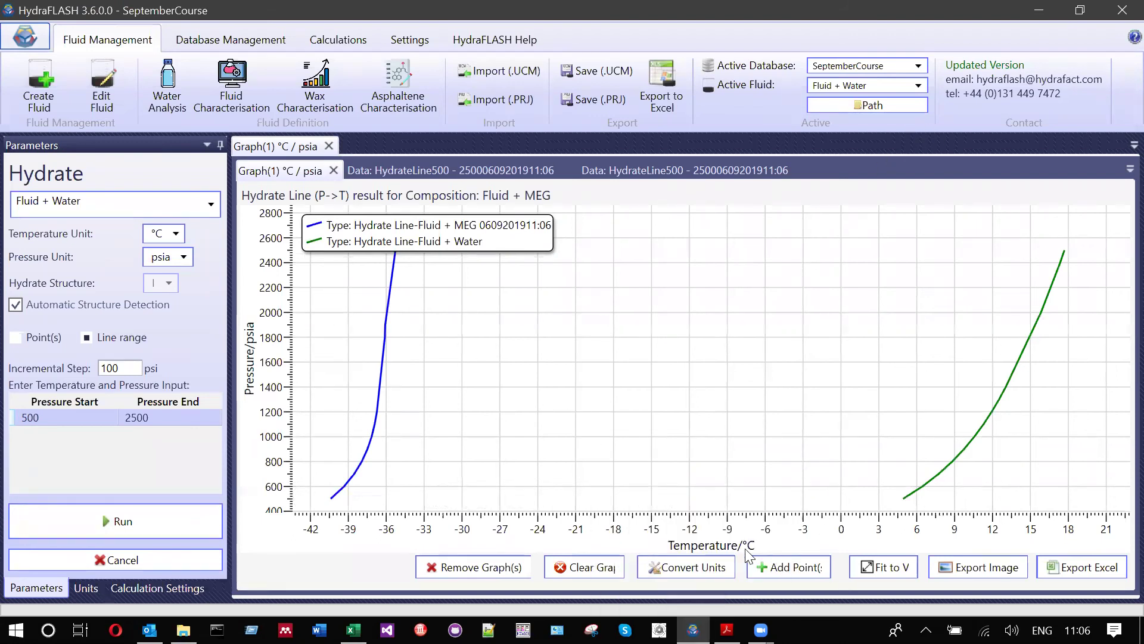
{"action": "left_click", "coordinate": [702, 568]}
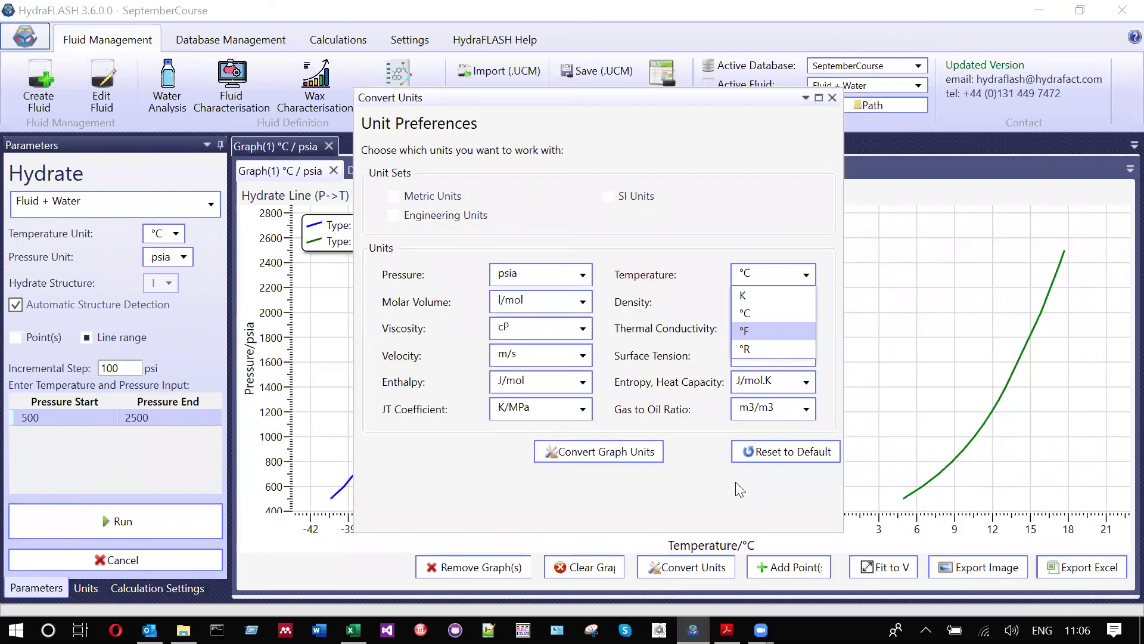
{"action": "left_click", "coordinate": [745, 330]}
{"action": "left_click", "coordinate": [642, 386]}
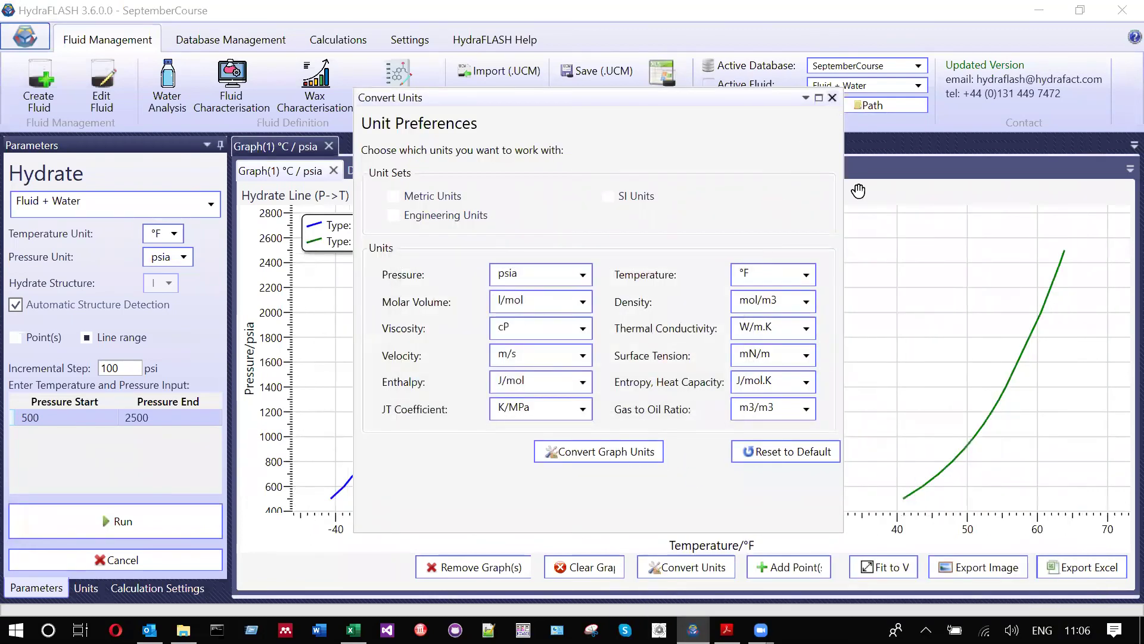
Compare the graph with the one in the course PDF, and add the inlet separator point at 120 °F and 1900 psia in HydraFLASH
{"action": "key", "text": "alt+Tab"}
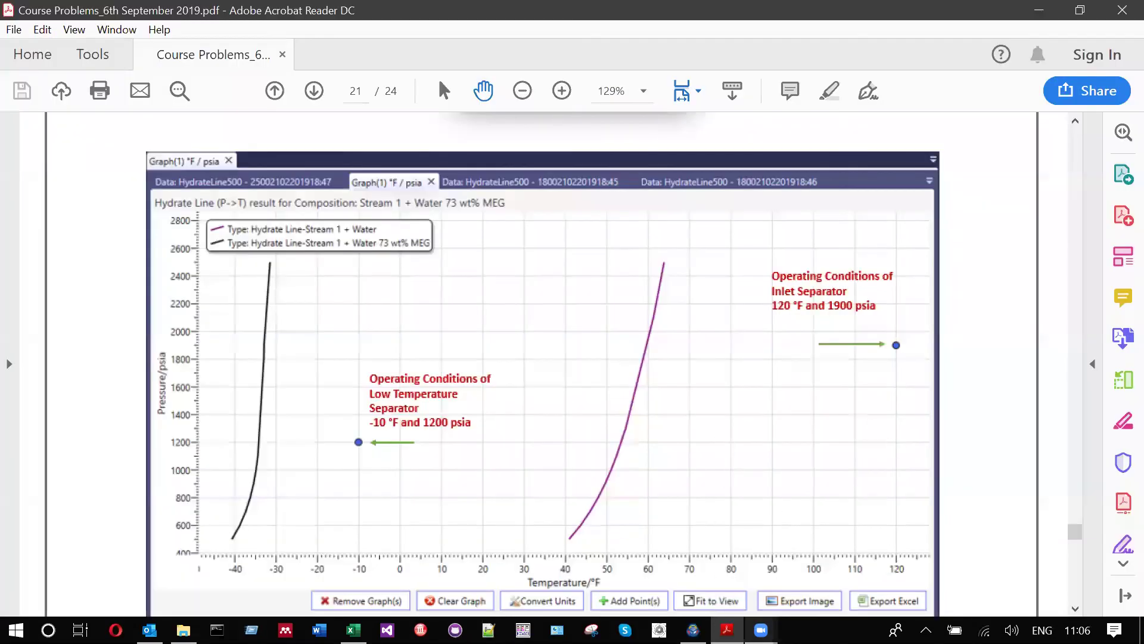
{"action": "left_click", "coordinate": [727, 630]}
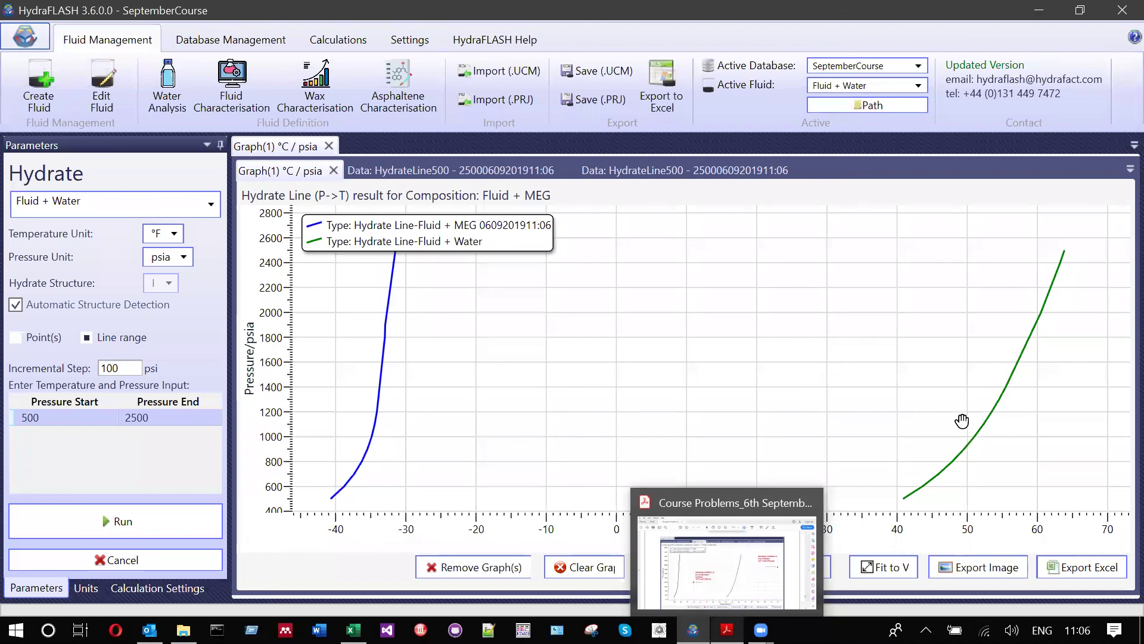
{"action": "key", "text": "alt+Tab"}
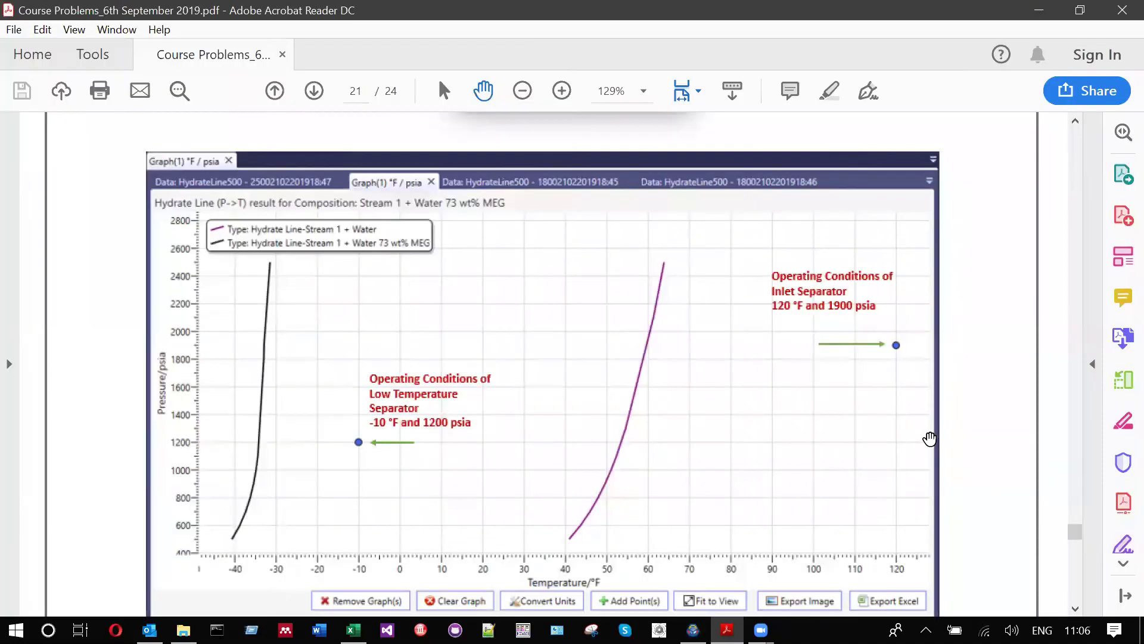
{"action": "key", "text": "alt+Tab"}
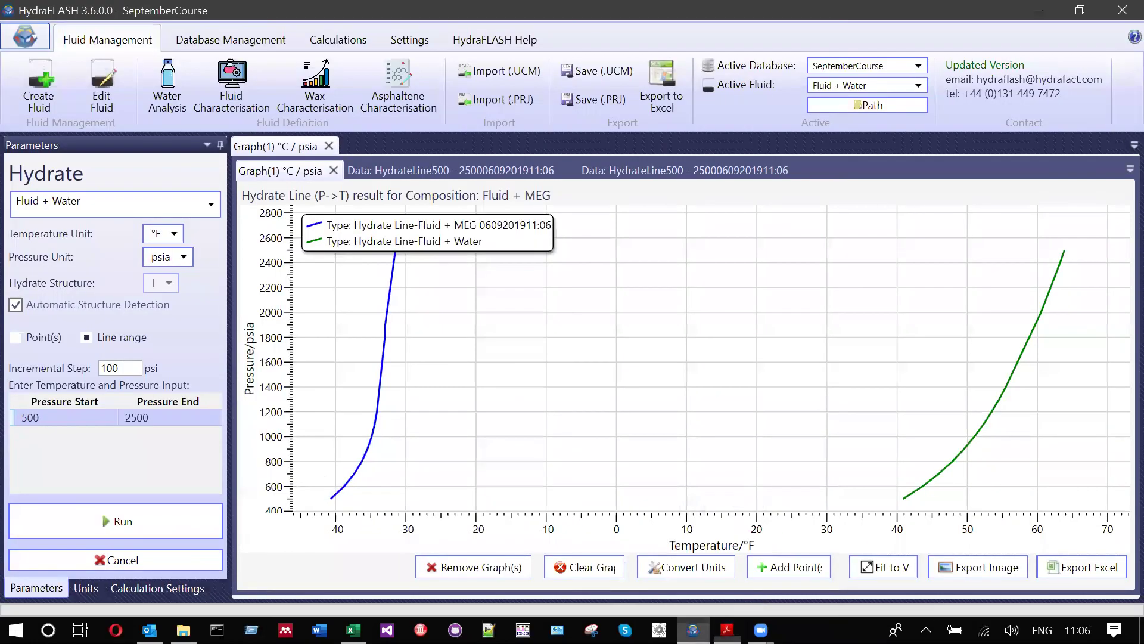
{"action": "key", "text": "alt+Tab"}
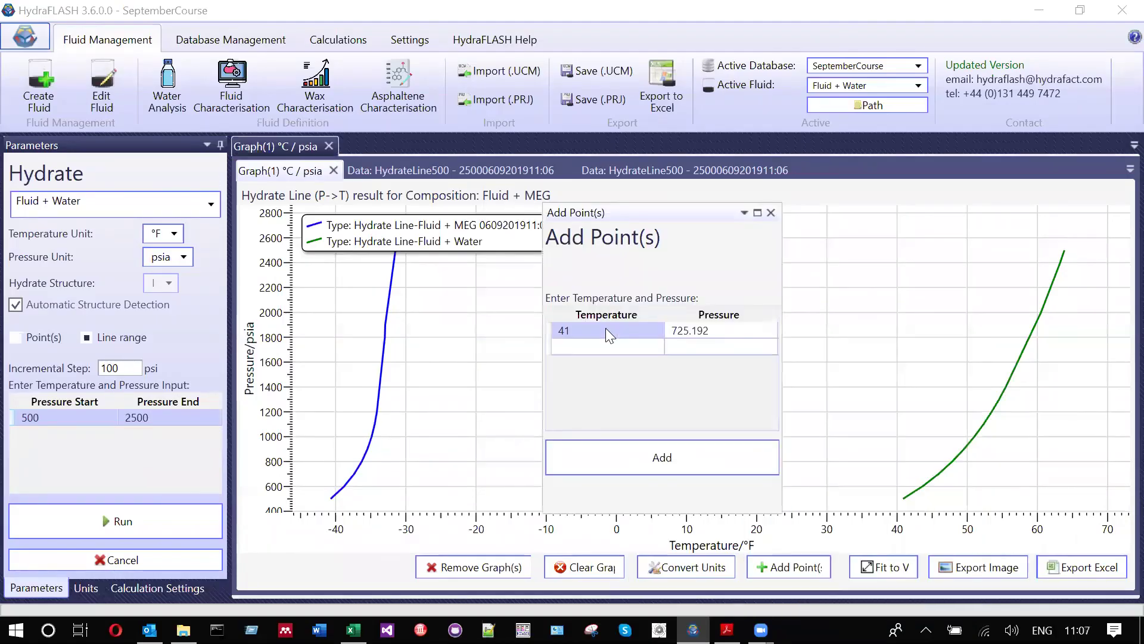
{"action": "type", "text": "120"}
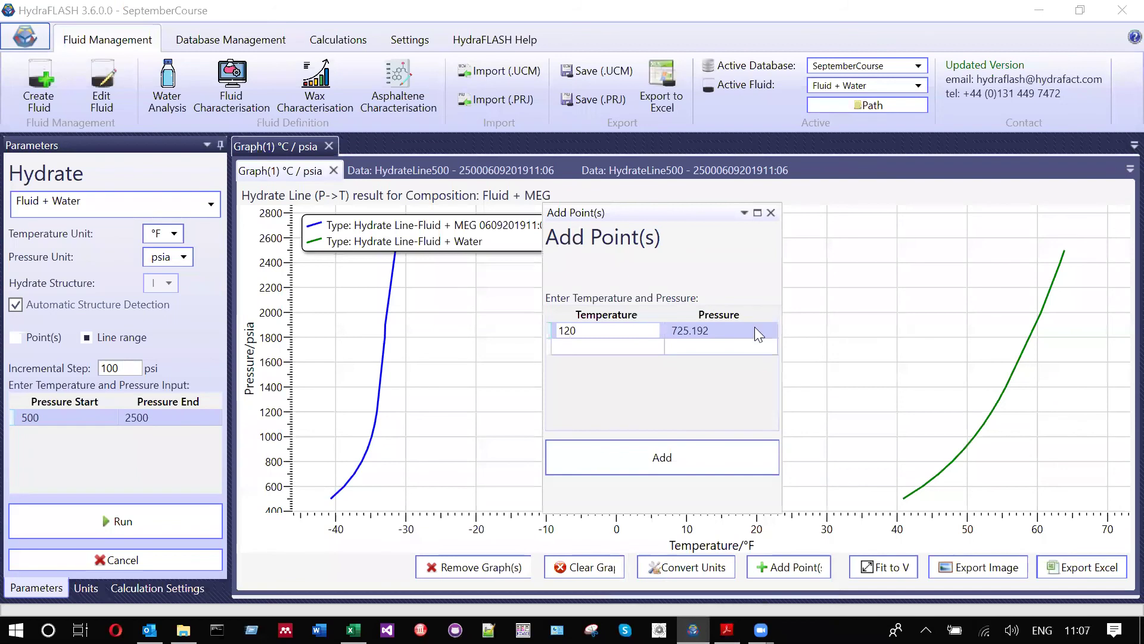
{"action": "left_click", "coordinate": [756, 327]}
{"action": "type", "text": "1900"}
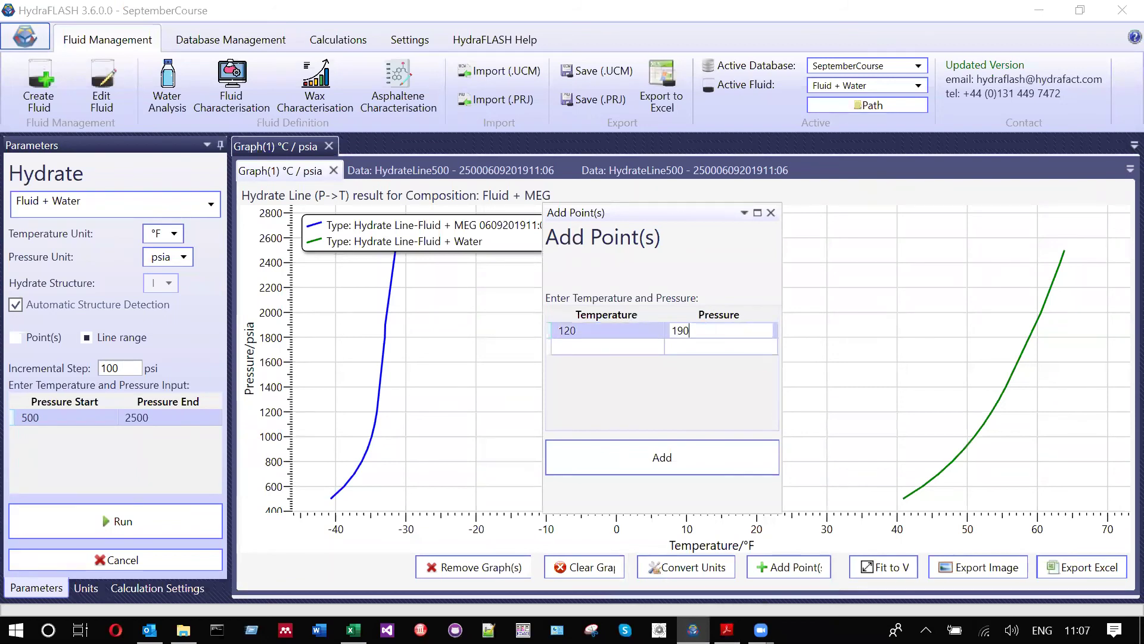
{"action": "left_click", "coordinate": [693, 448]}
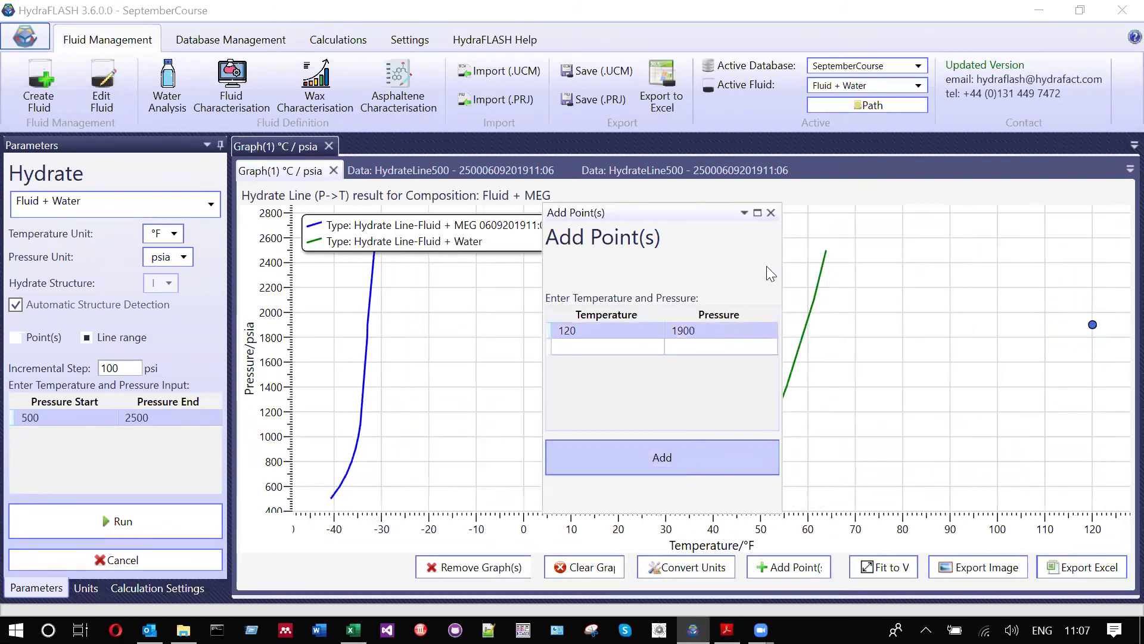
{"action": "left_click", "coordinate": [771, 213]}
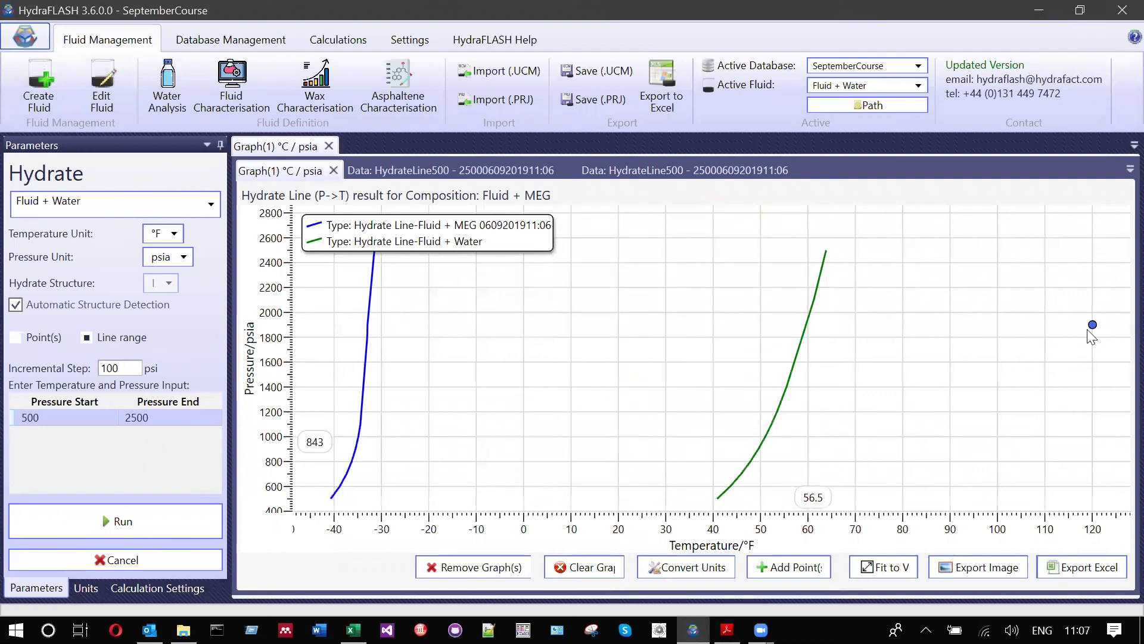
Add the low temperature separator's operating point from the PDF to the HydraFLASH graph at -10 °F and 1200 psia
{"action": "left_click", "coordinate": [786, 566]}
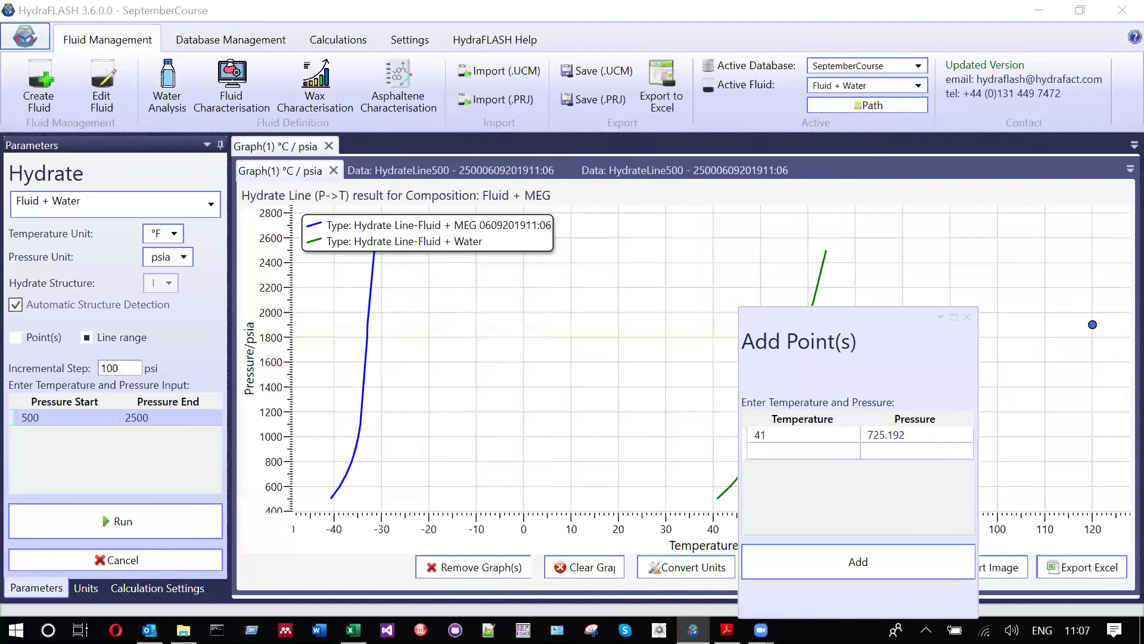
{"action": "key", "text": "alt+Tab"}
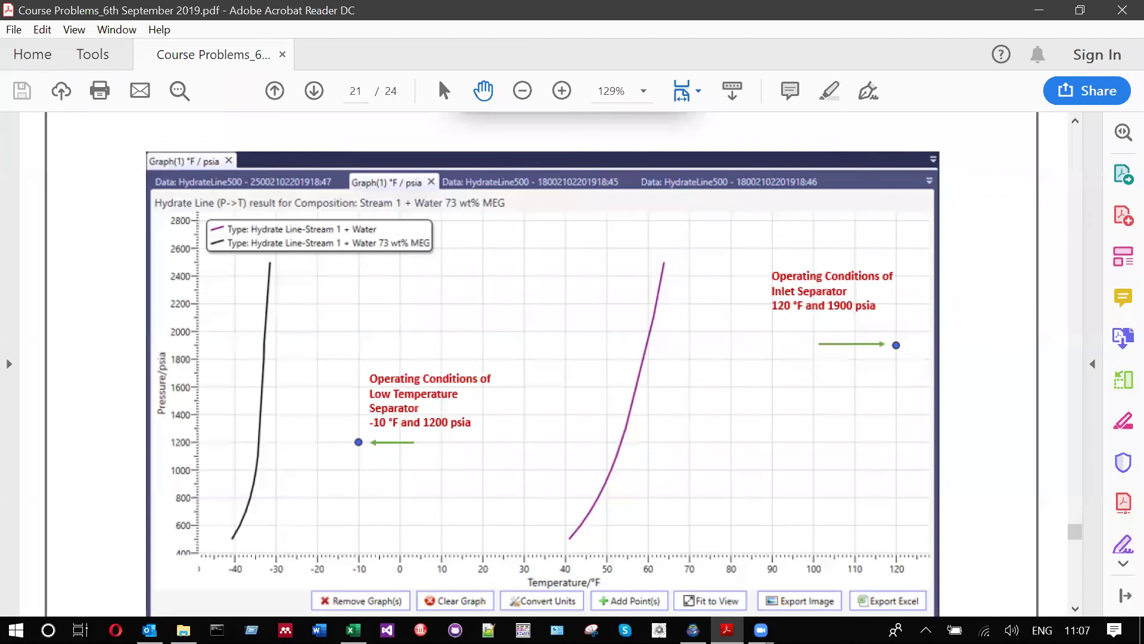
{"action": "key", "text": "alt+Tab"}
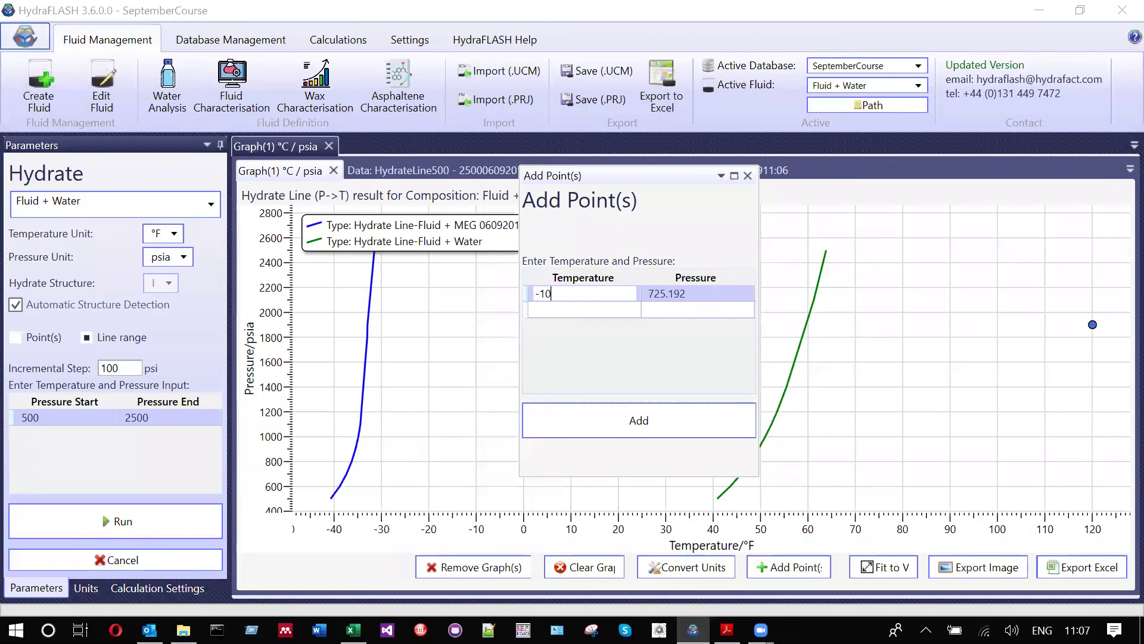
{"action": "left_click", "coordinate": [698, 297]}
{"action": "type", "text": "1200"}
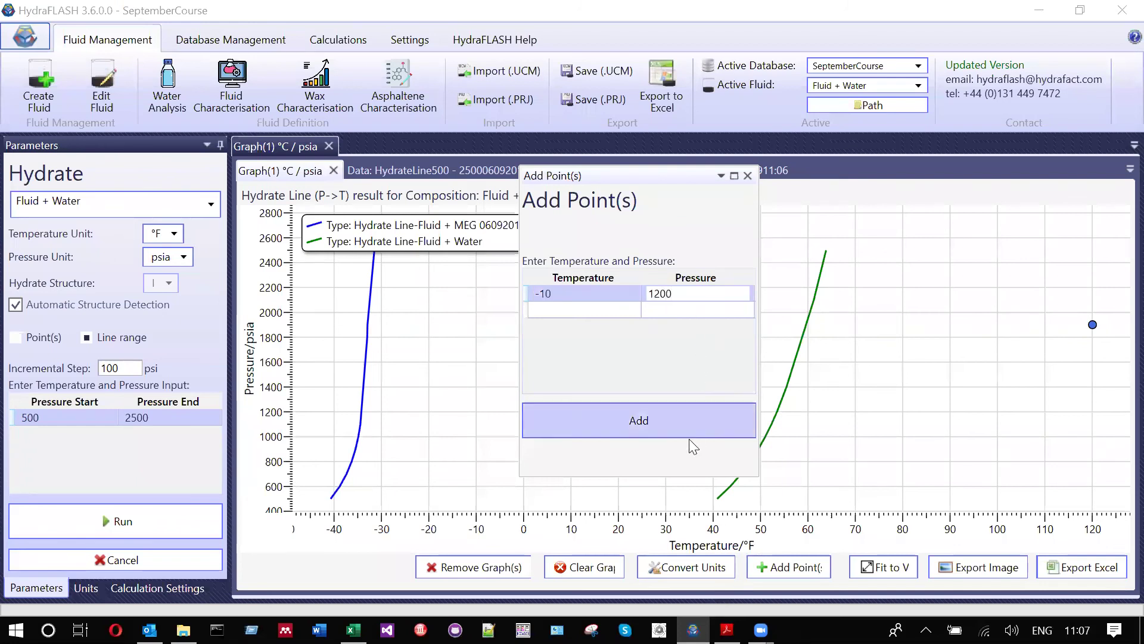
{"action": "left_click", "coordinate": [675, 431]}
{"action": "left_click", "coordinate": [748, 175]}
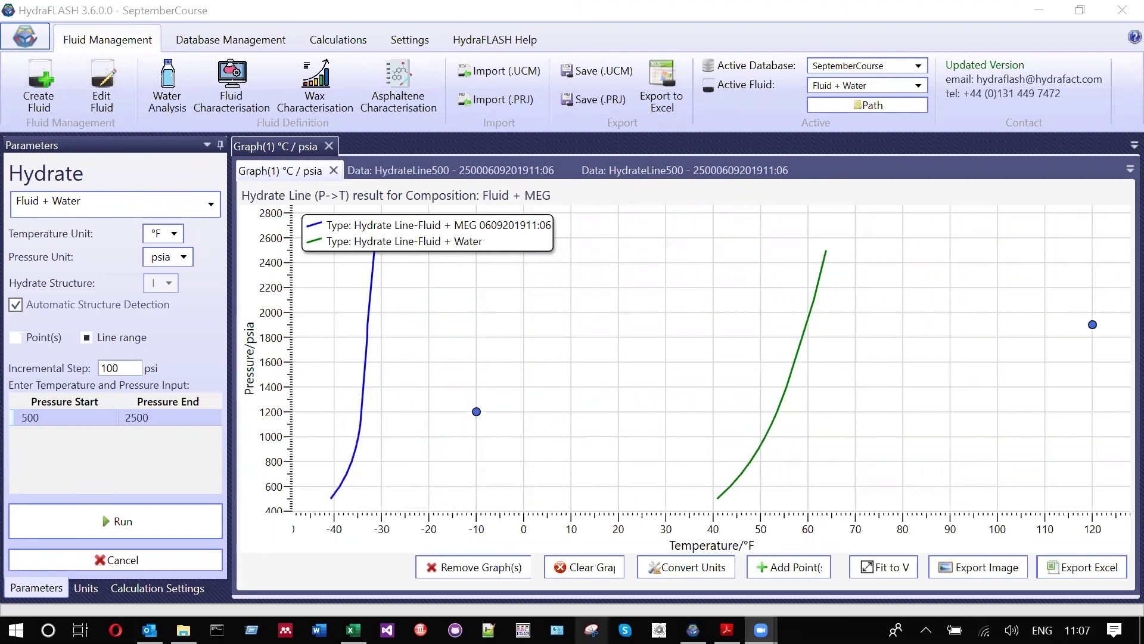
Switch to the course PDF and review the process diagram, problem statement, Stream 1 composition and MEG weight percent calculation on pages 19 and 20
{"action": "left_click", "coordinate": [692, 629]}
{"action": "left_click", "coordinate": [726, 630]}
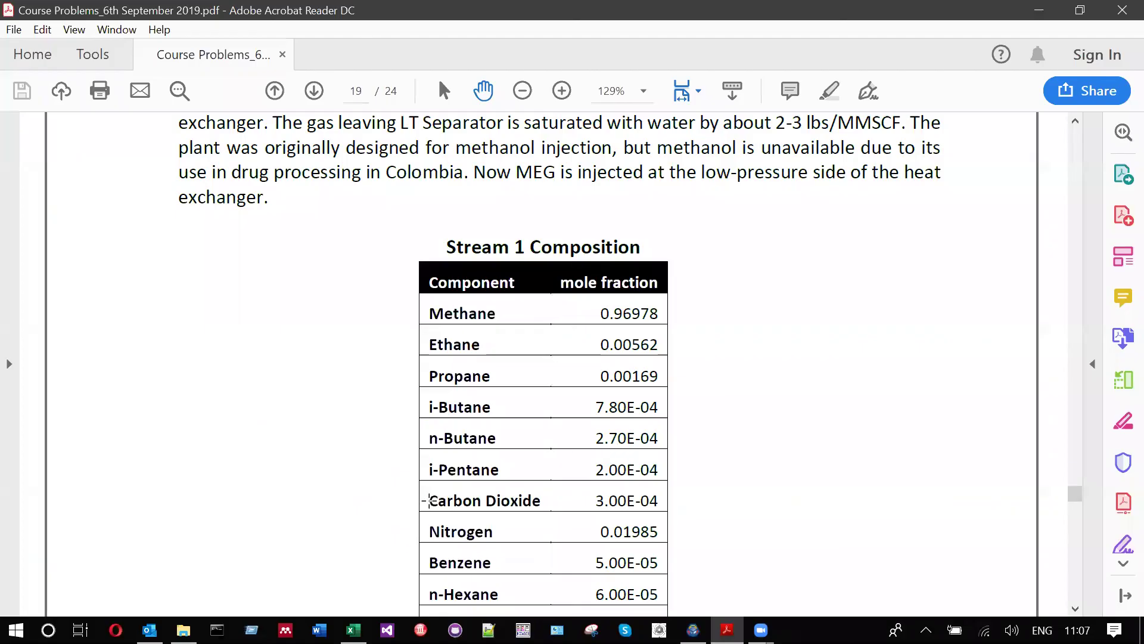
{"action": "scroll", "coordinate": [338, 468], "scroll_direction": "up", "scroll_amount": 5}
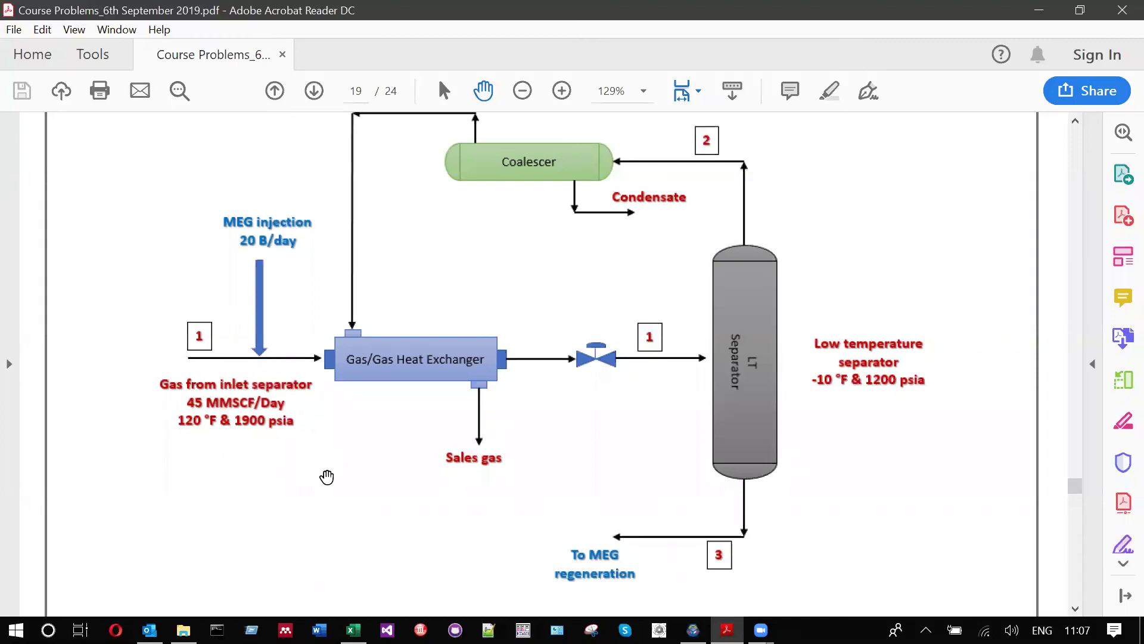
{"action": "scroll", "coordinate": [327, 475], "scroll_direction": "down", "scroll_amount": 6}
{"action": "scroll", "coordinate": [346, 514], "scroll_direction": "down", "scroll_amount": 10}
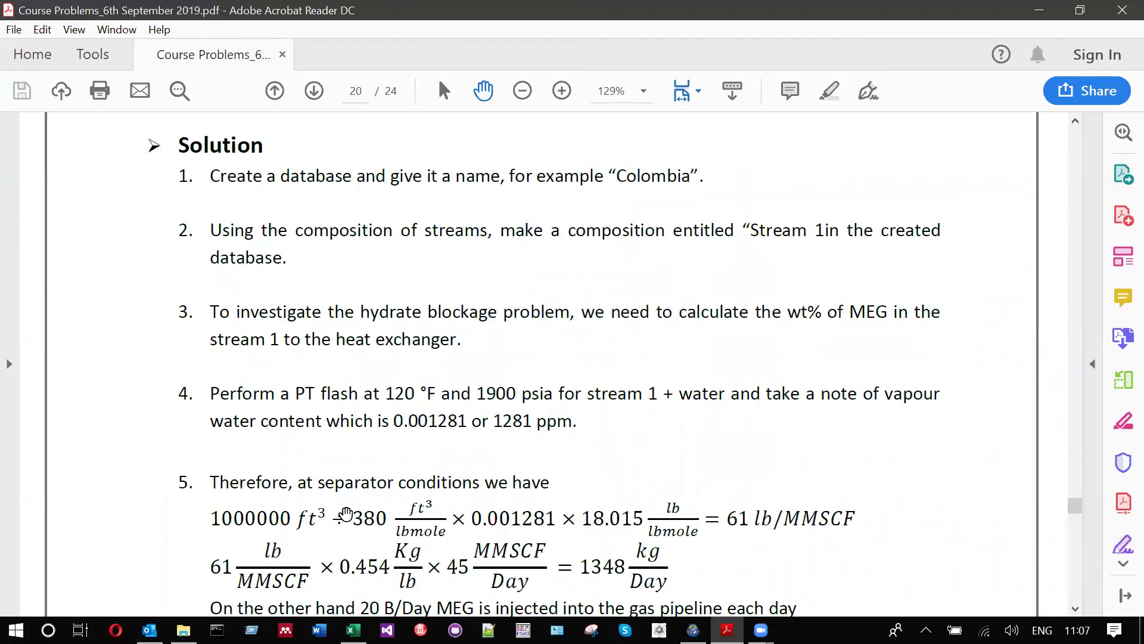
{"action": "scroll", "coordinate": [346, 513], "scroll_direction": "down", "scroll_amount": 10}
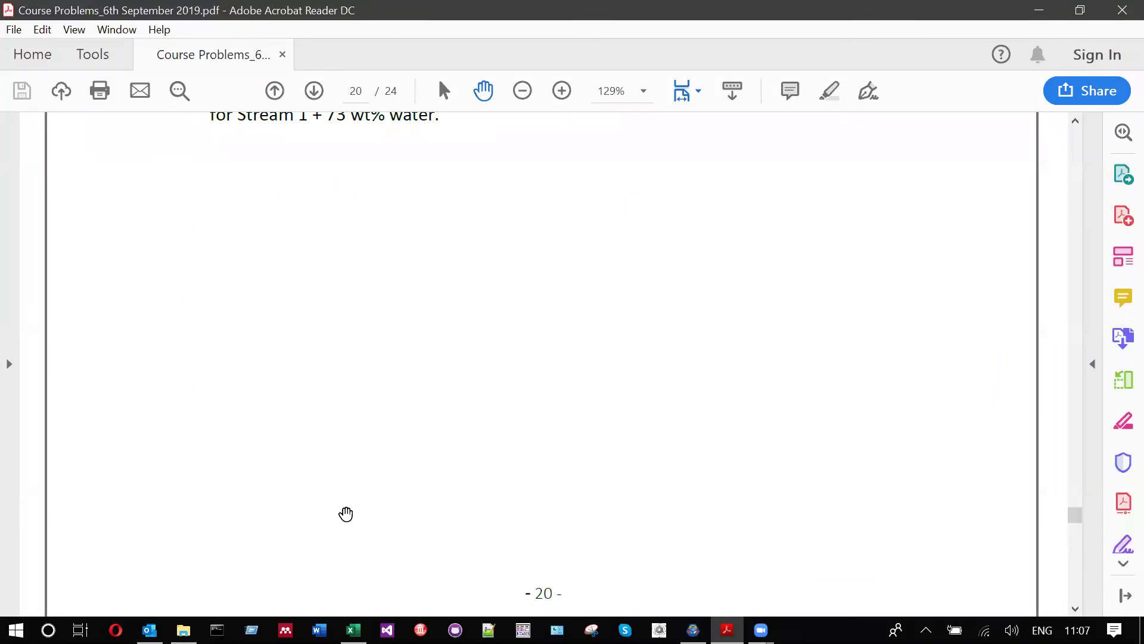
{"action": "scroll", "coordinate": [346, 514], "scroll_direction": "down", "scroll_amount": 5}
{"action": "scroll", "coordinate": [345, 513], "scroll_direction": "up", "scroll_amount": 10}
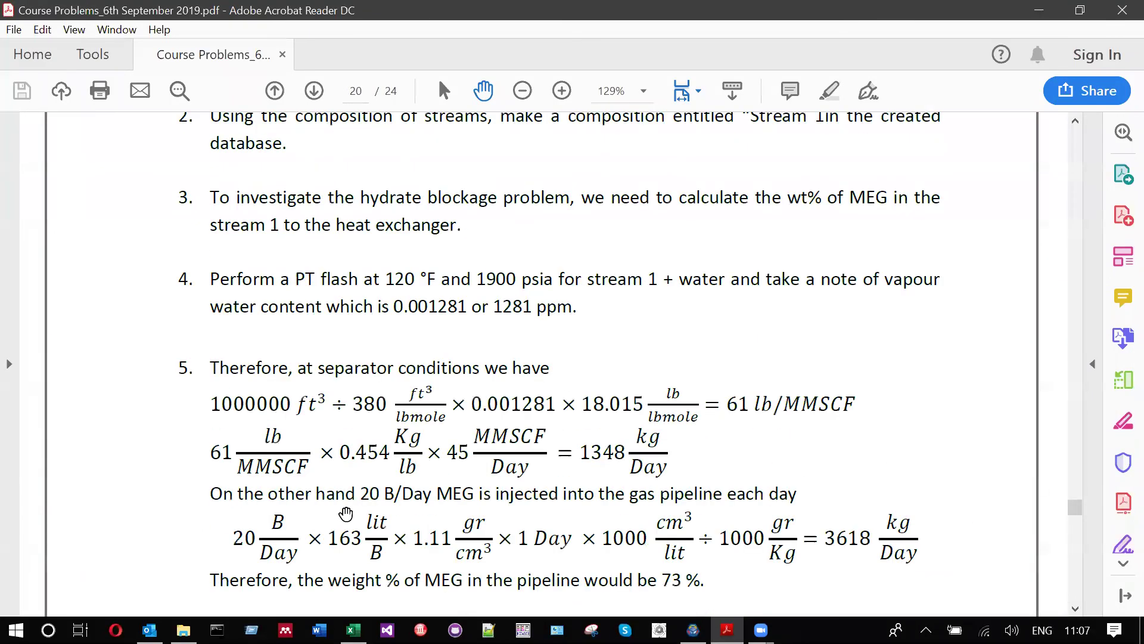
{"action": "scroll", "coordinate": [345, 514], "scroll_direction": "up", "scroll_amount": 10}
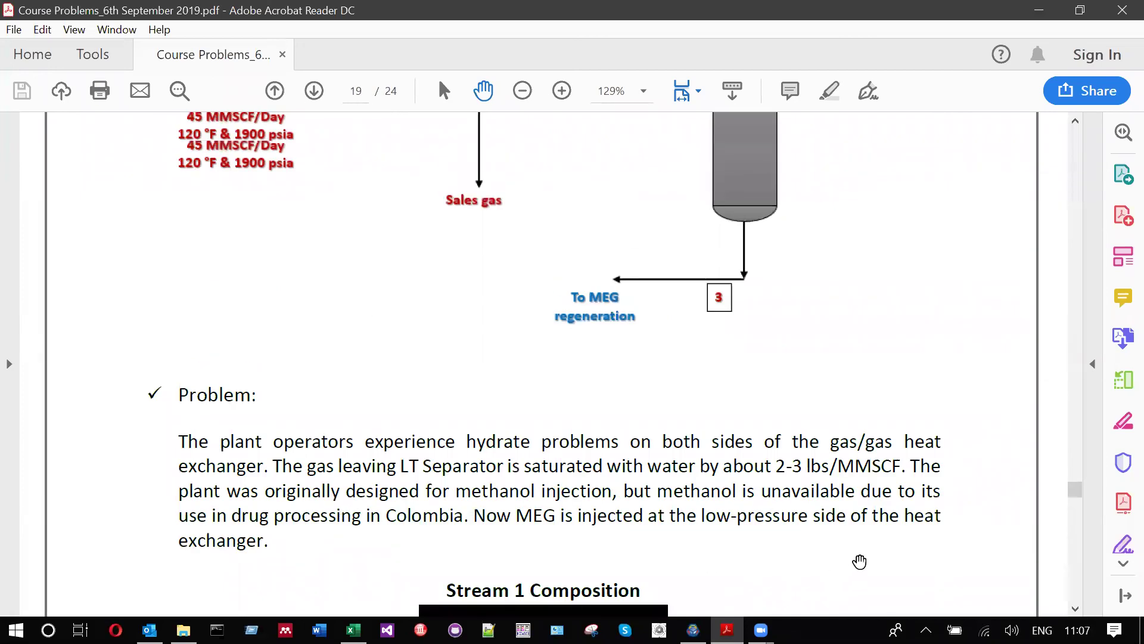
{"action": "scroll", "coordinate": [849, 477], "scroll_direction": "up", "scroll_amount": 3}
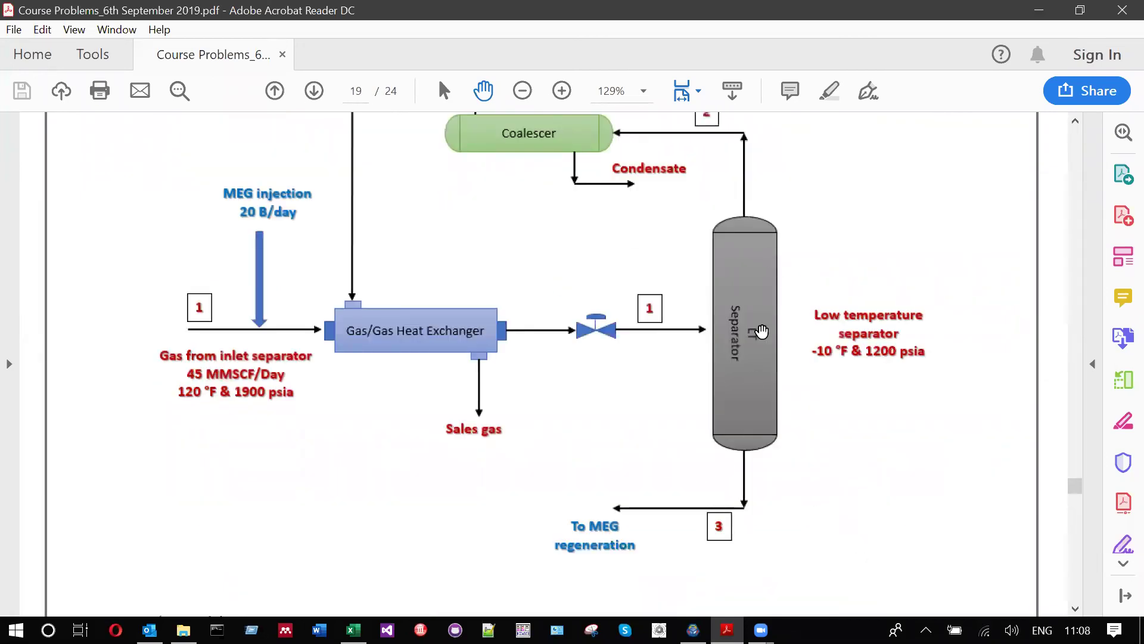
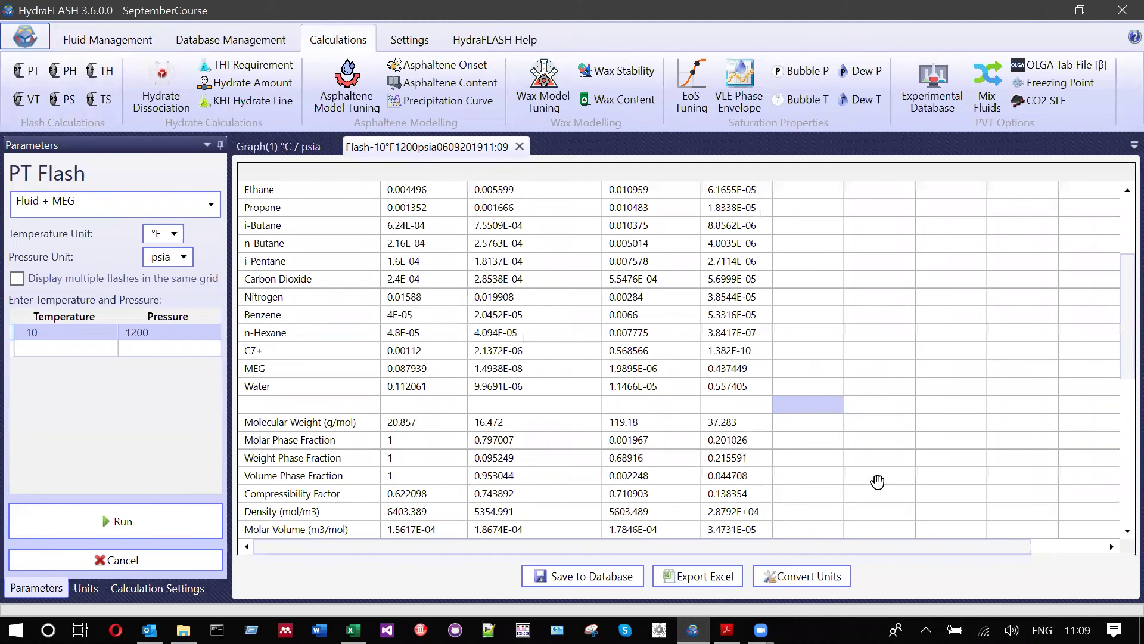
Check solution step 10 in the PDF, and export the HydraFLASH PT flash results to an Excel file named Fluid + MEG on the Desktop
{"action": "key", "text": "alt+Tab"}
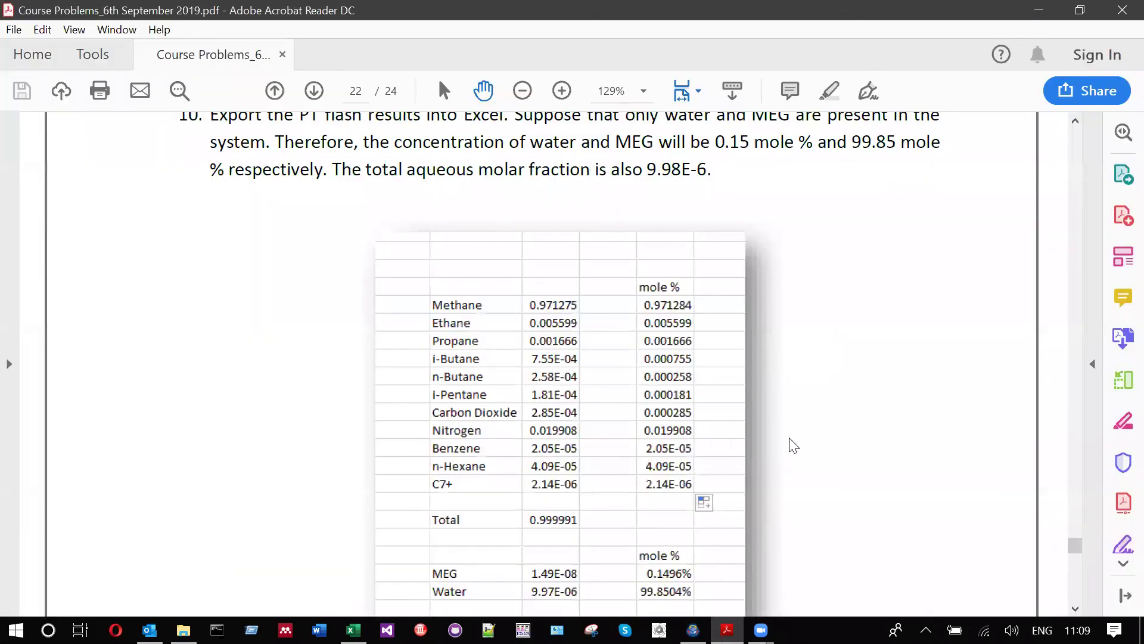
{"action": "key", "text": "alt+Tab"}
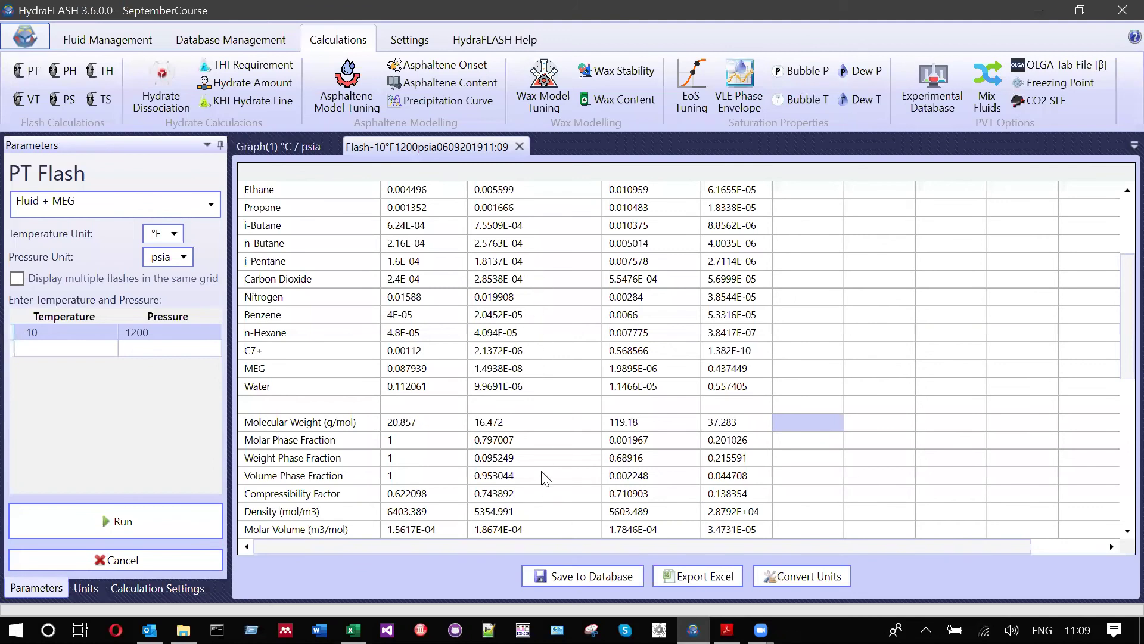
{"action": "left_click", "coordinate": [677, 572]}
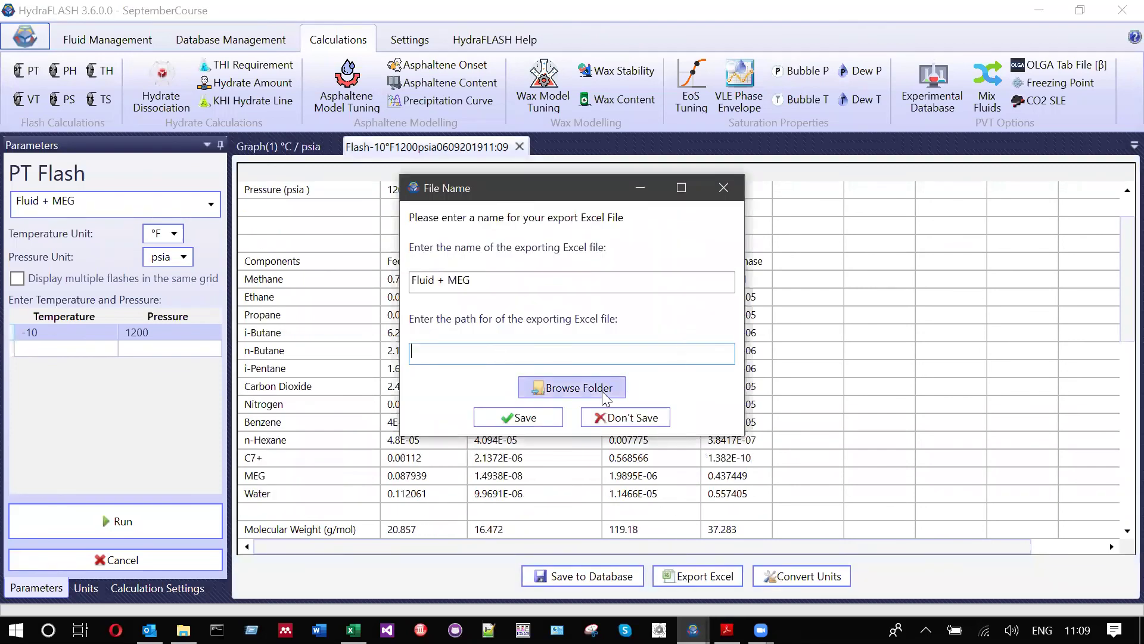
{"action": "left_click", "coordinate": [571, 388]}
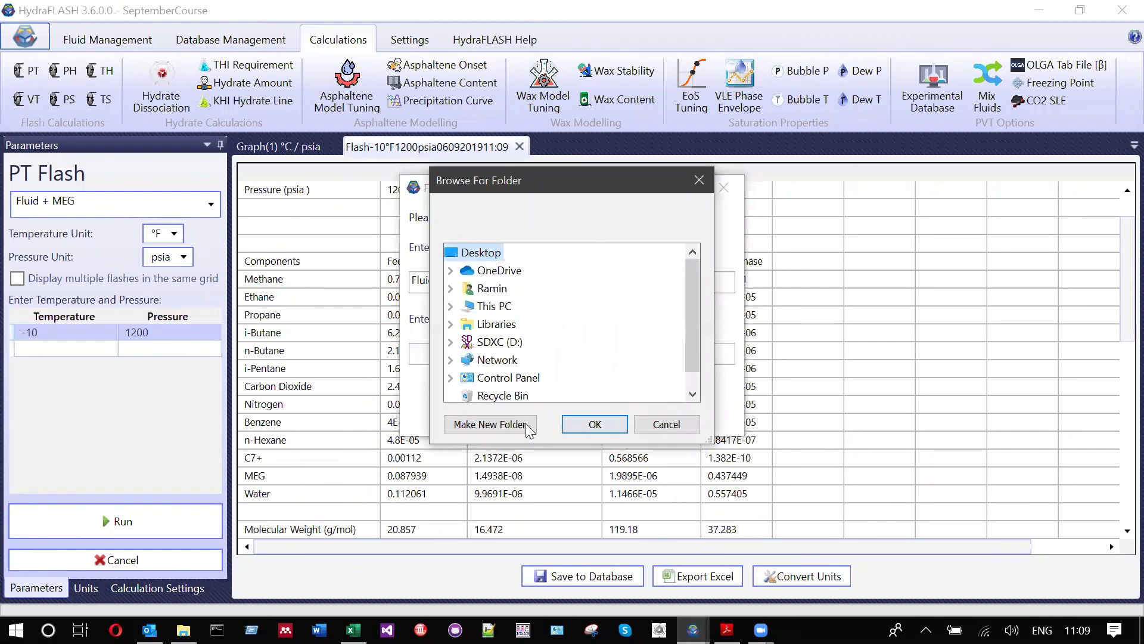
{"action": "left_click", "coordinate": [603, 426]}
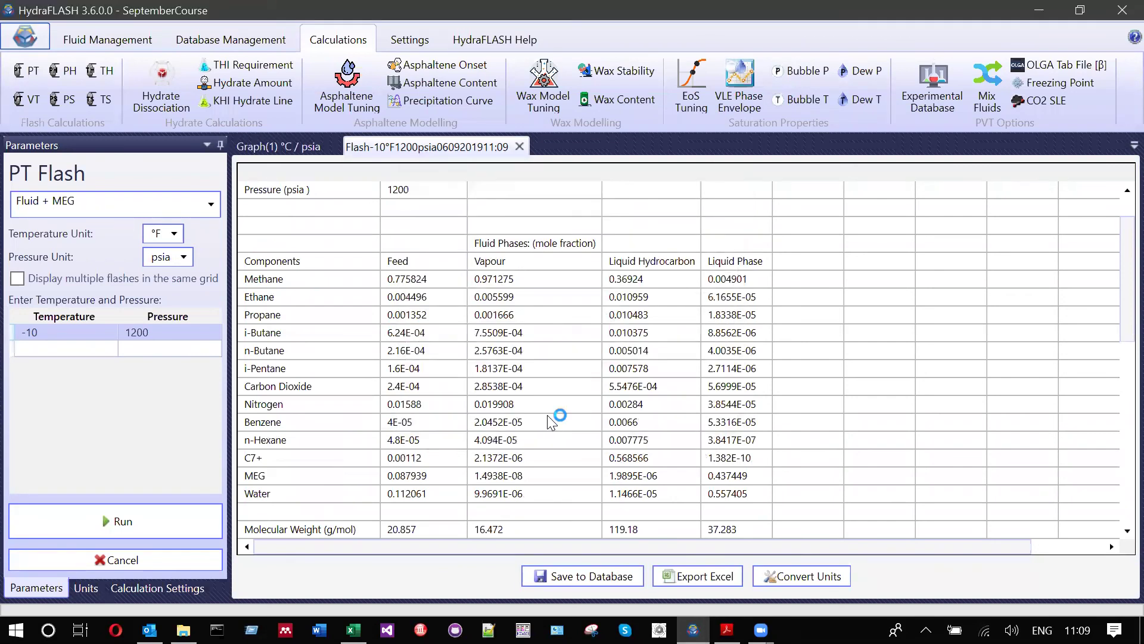
{"action": "left_click", "coordinate": [547, 415]}
{"action": "left_click", "coordinate": [508, 457]}
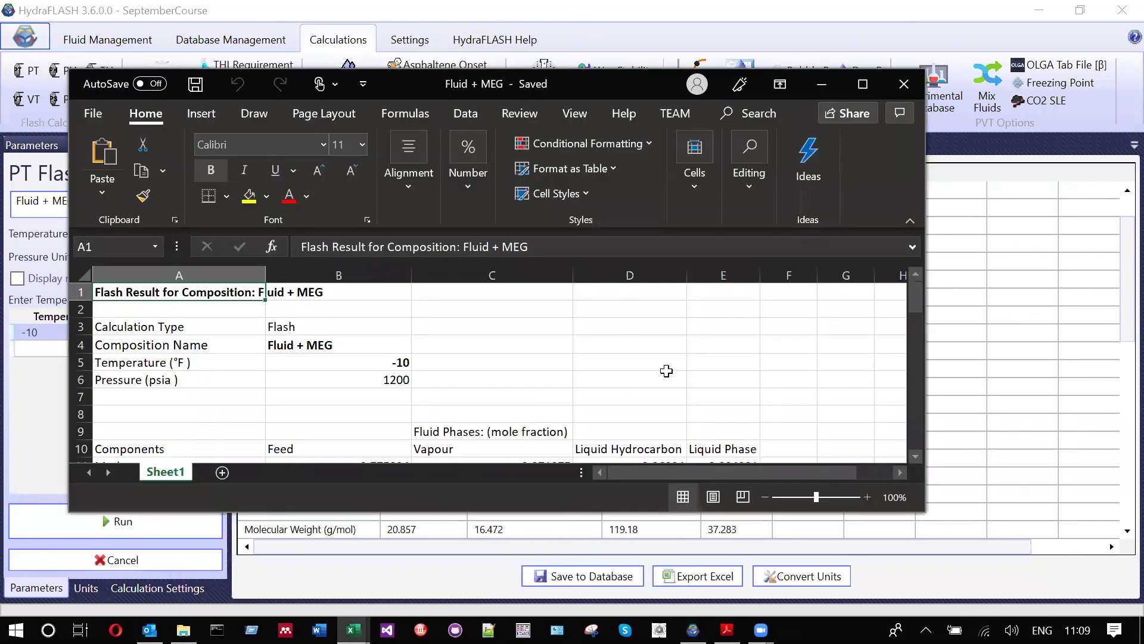
In the exported Fluid + MEG workbook, sum the vapour mole fractions of MEG and water (C22:C23) in cell H25
{"action": "key", "text": "super+Up"}
{"action": "scroll", "coordinate": [662, 364], "scroll_direction": "down", "scroll_amount": 3}
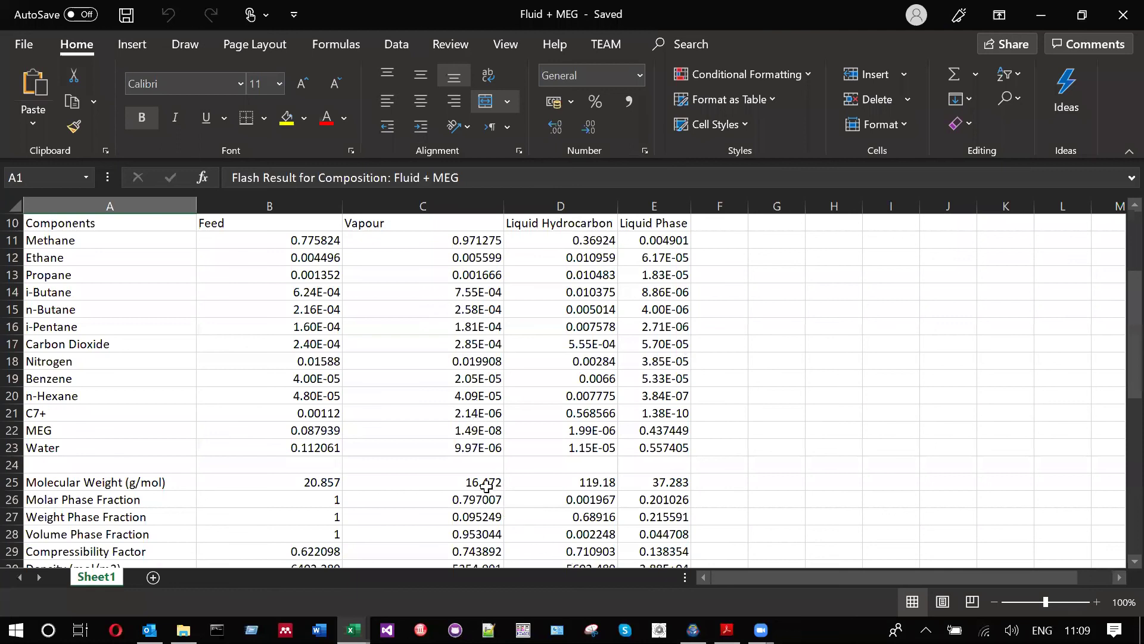
{"action": "left_click", "coordinate": [474, 430]}
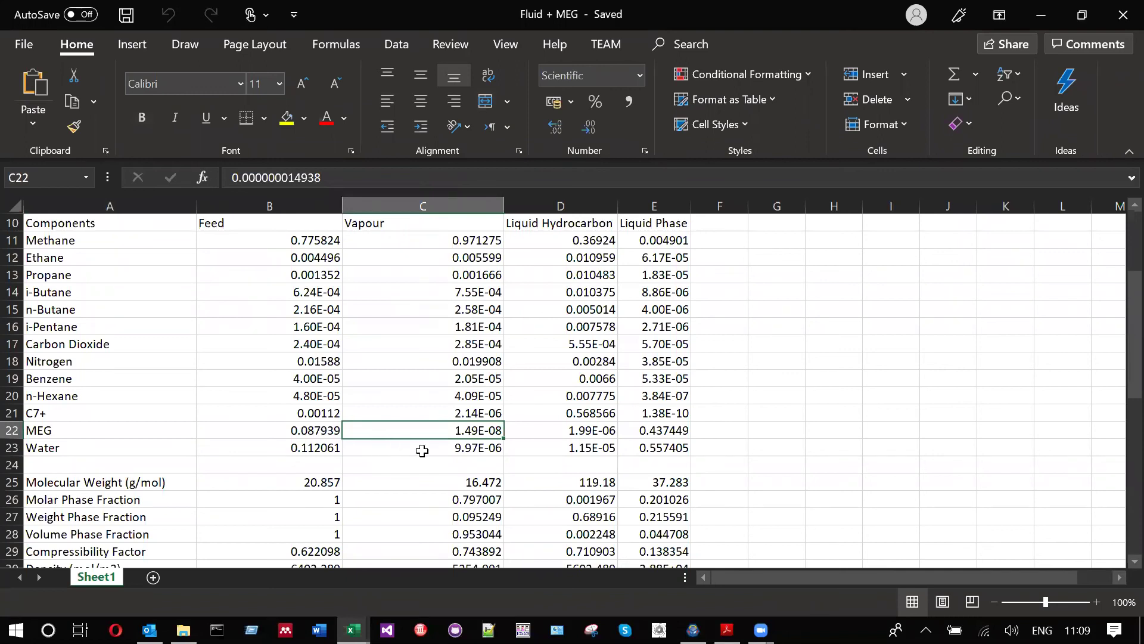
{"action": "left_click", "coordinate": [484, 466]}
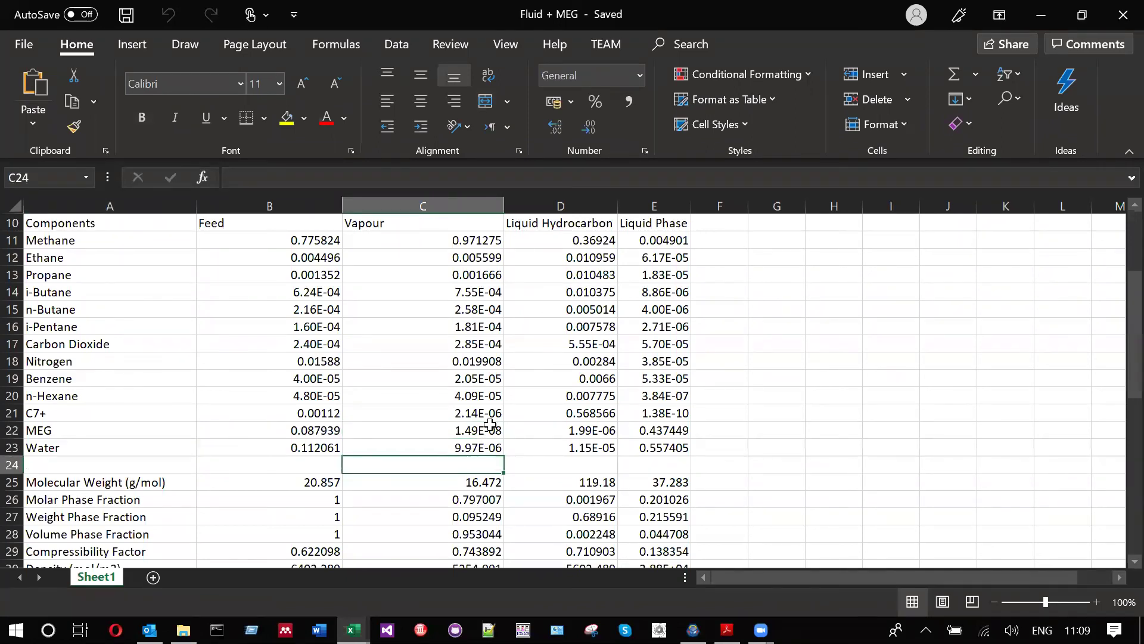
{"action": "left_click", "coordinate": [830, 480]}
{"action": "type", "text": "="}
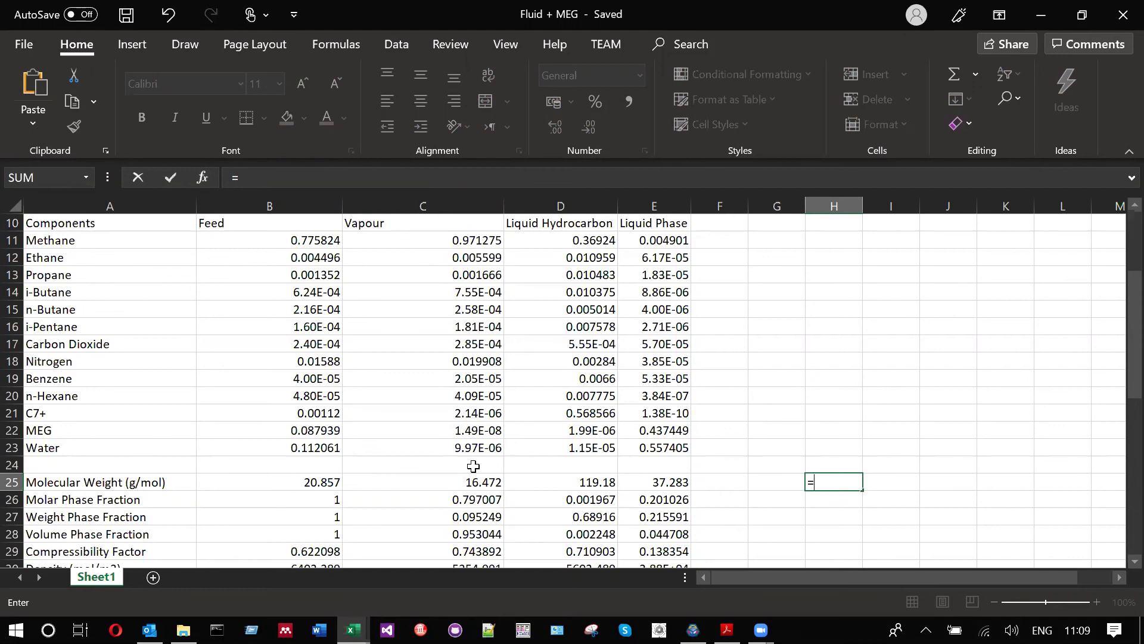
{"action": "type", "text": "sum("}
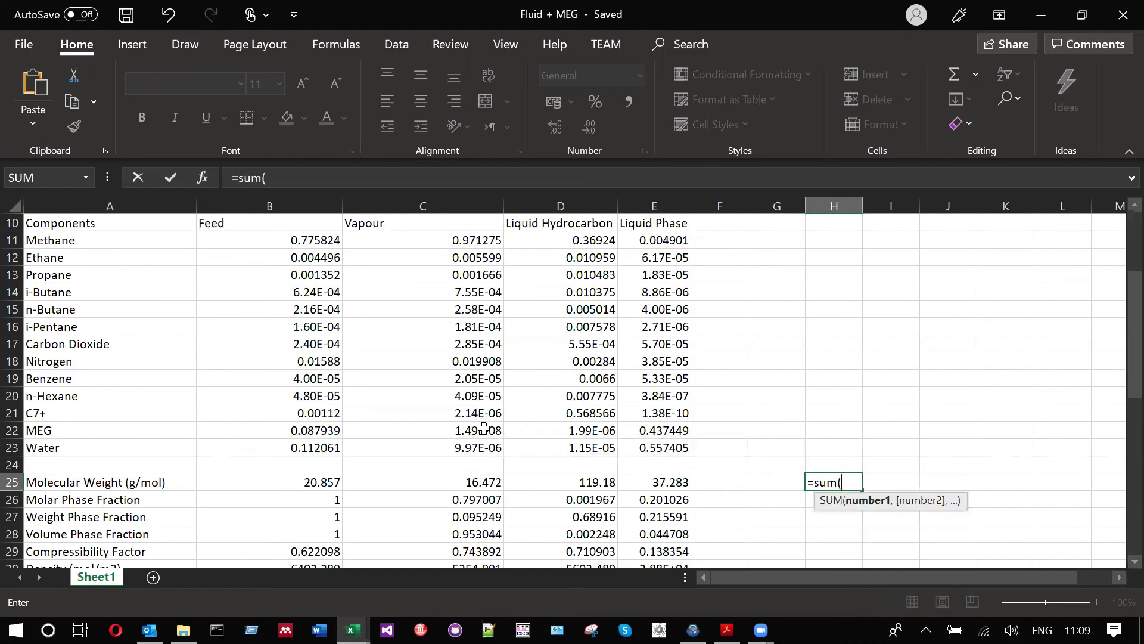
{"action": "left_click_drag", "start_coordinate": [483, 429], "coordinate": [483, 450]}
{"action": "key", "text": "Return"}
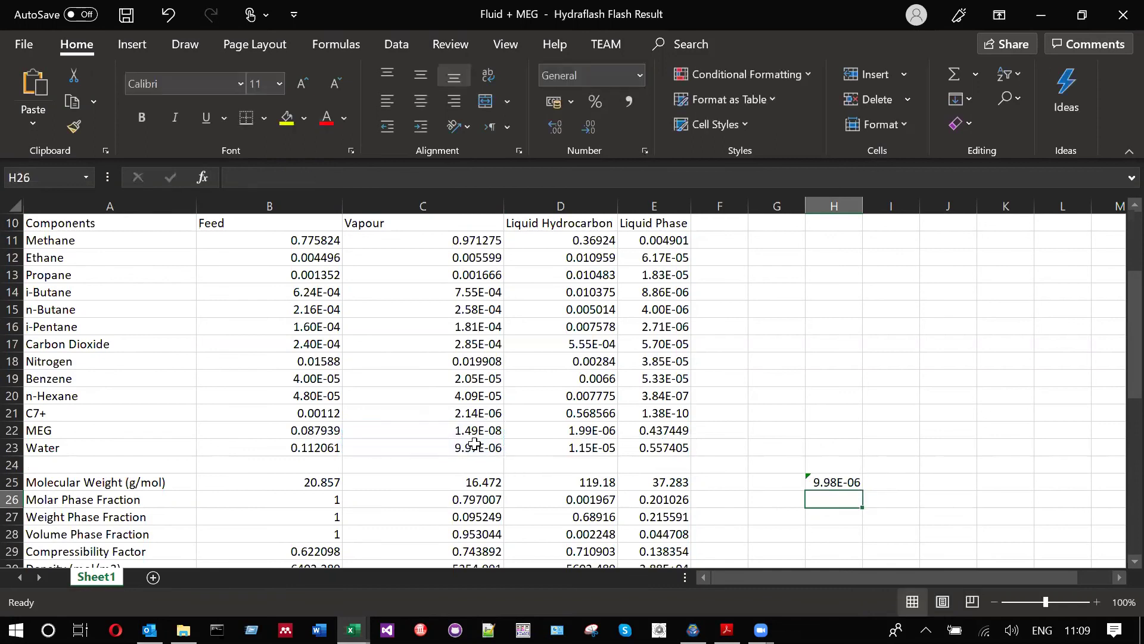
Calculate MEG's share of the vapour's aqueous fraction in cell H22 with the formula =C22/H25
{"action": "left_click", "coordinate": [837, 433]}
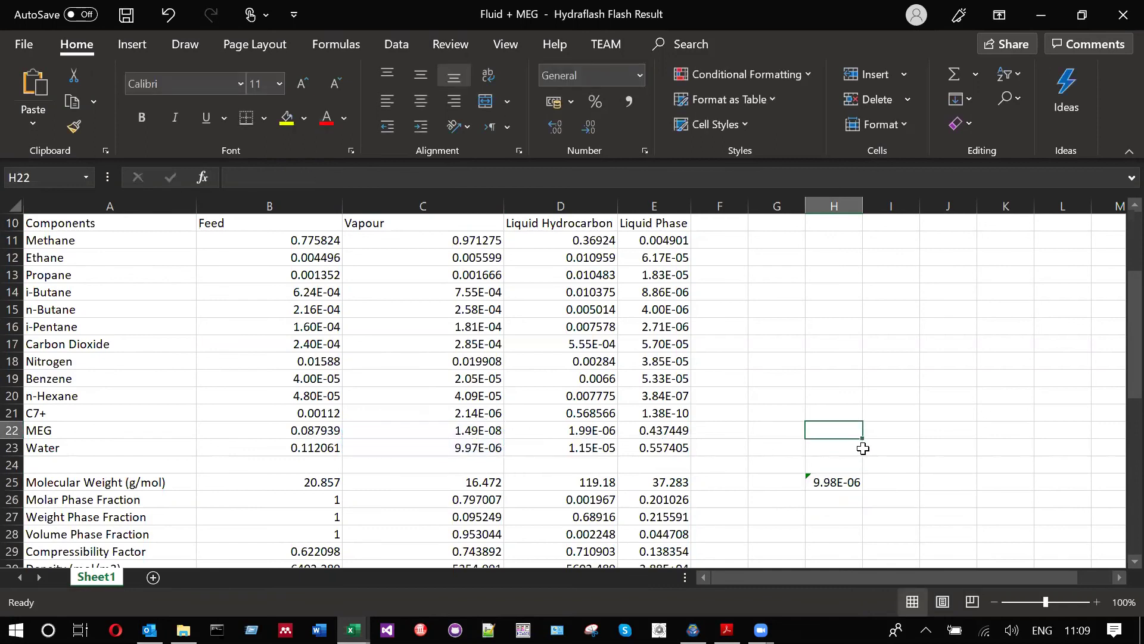
{"action": "type", "text": "="}
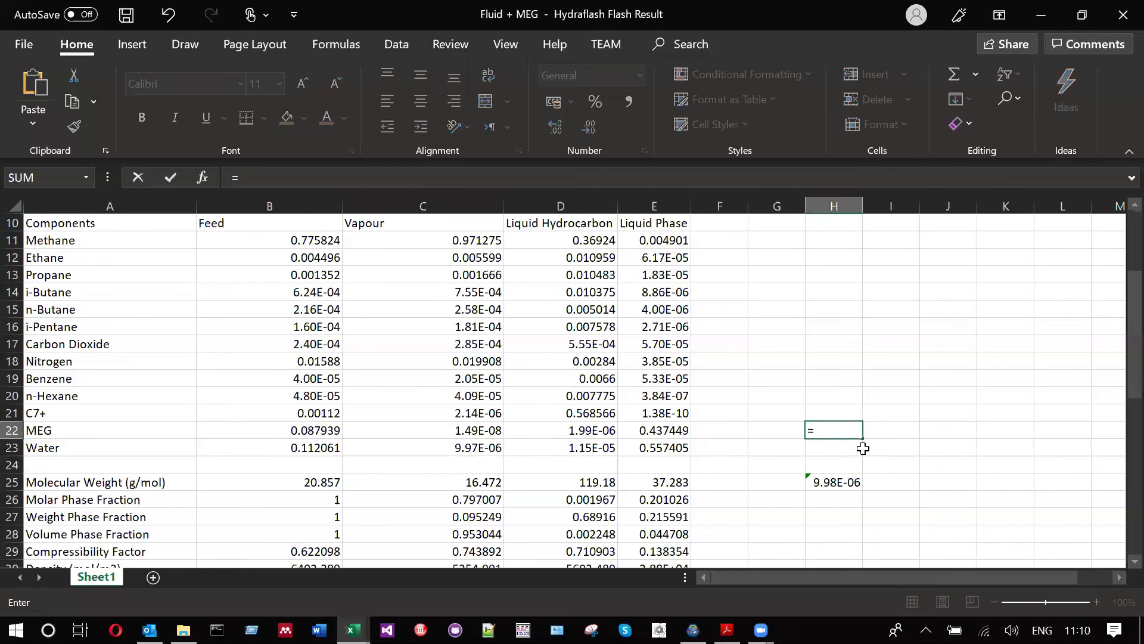
{"action": "left_click", "coordinate": [488, 428]}
{"action": "type", "text": "/"}
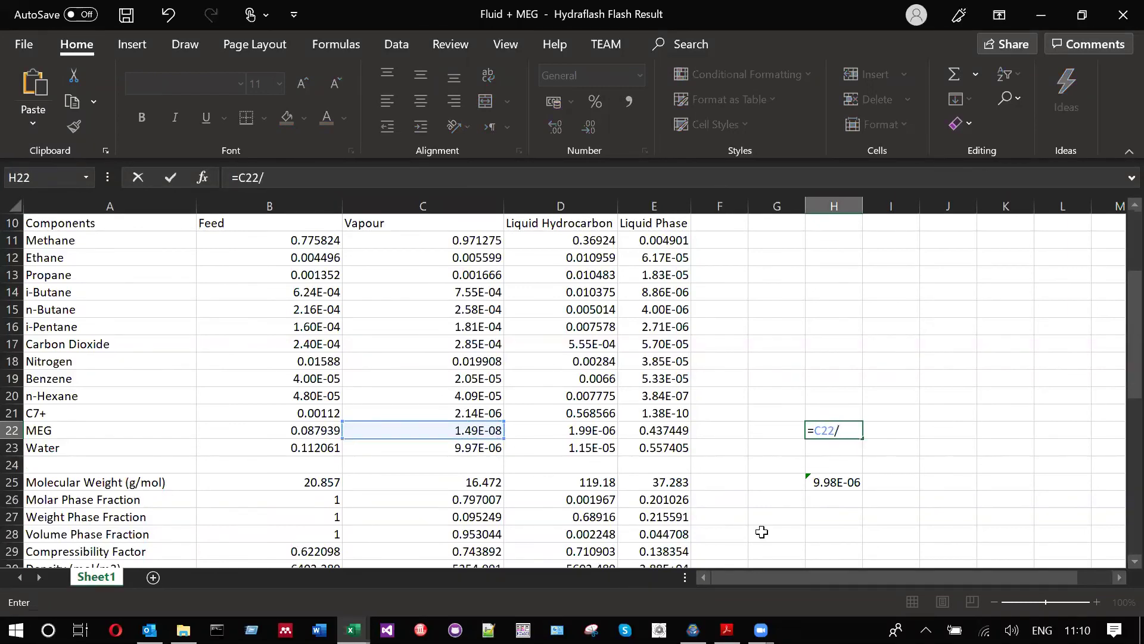
{"action": "left_click", "coordinate": [832, 480]}
{"action": "key", "text": "Return"}
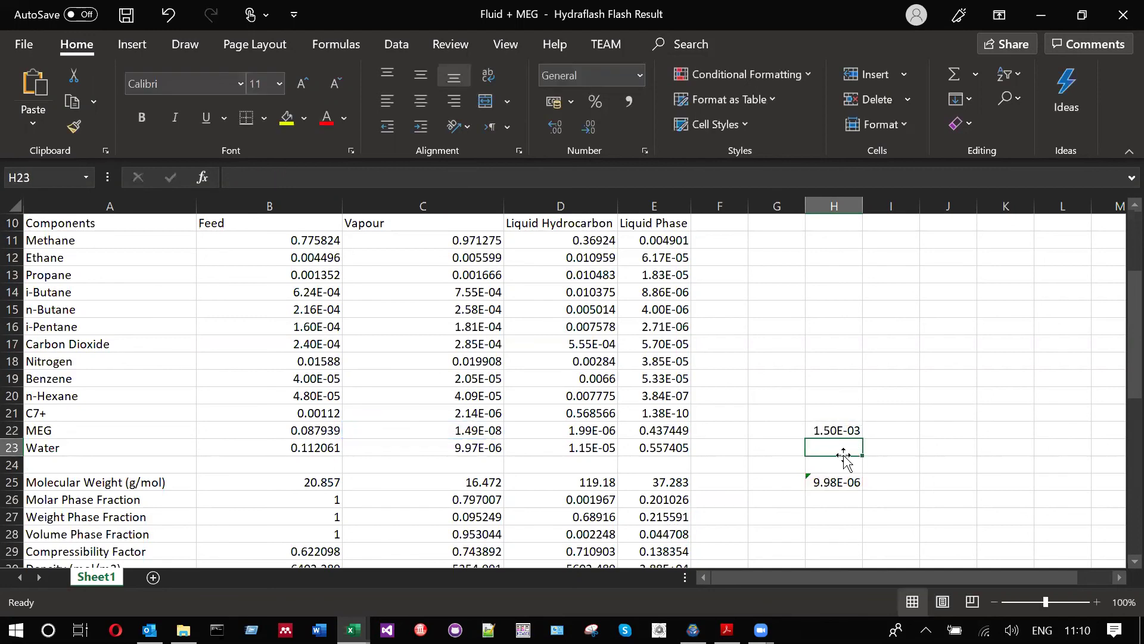
Calculate water's share of the vapour's aqueous fraction in cell H23 with the formula =C23/H25
{"action": "type", "text": "="}
{"action": "left_click", "coordinate": [484, 446]}
{"action": "type", "text": "/"}
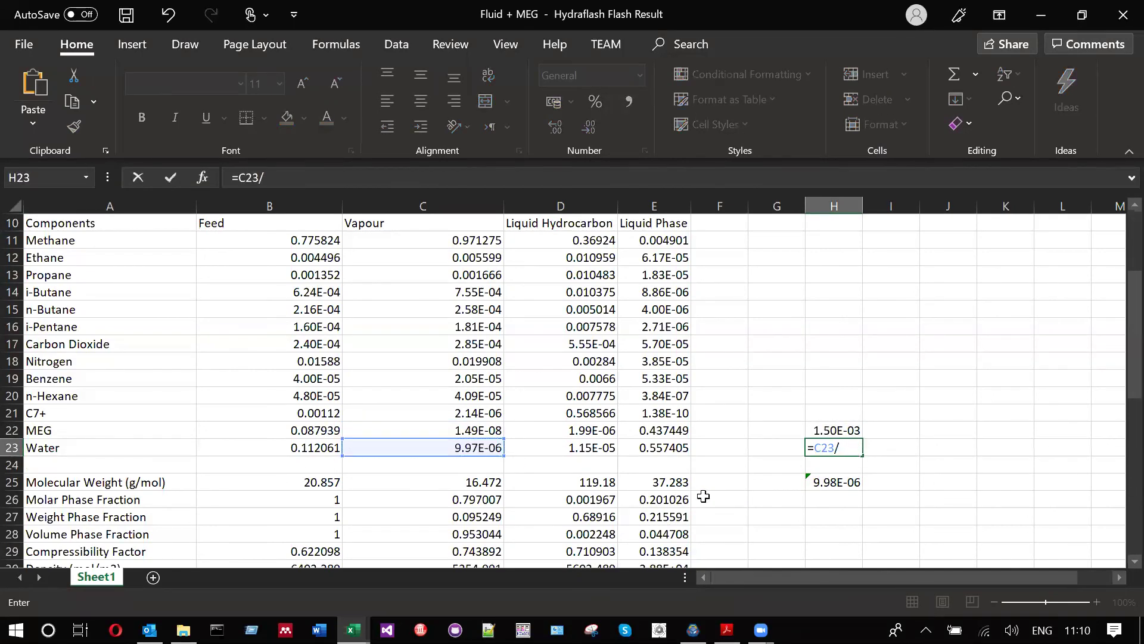
{"action": "left_click", "coordinate": [842, 483]}
{"action": "key", "text": "Return"}
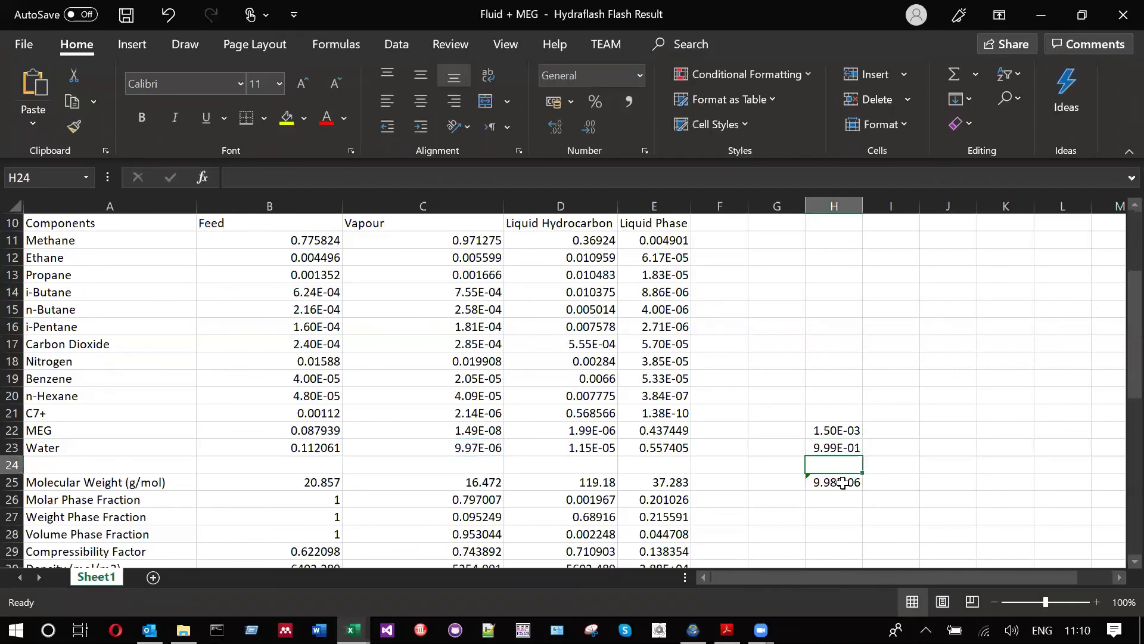
Format the MEG and water shares in H22:H23 as percentages with two decimal places
{"action": "left_click_drag", "start_coordinate": [843, 429], "coordinate": [847, 447]}
{"action": "right_click", "coordinate": [847, 447]}
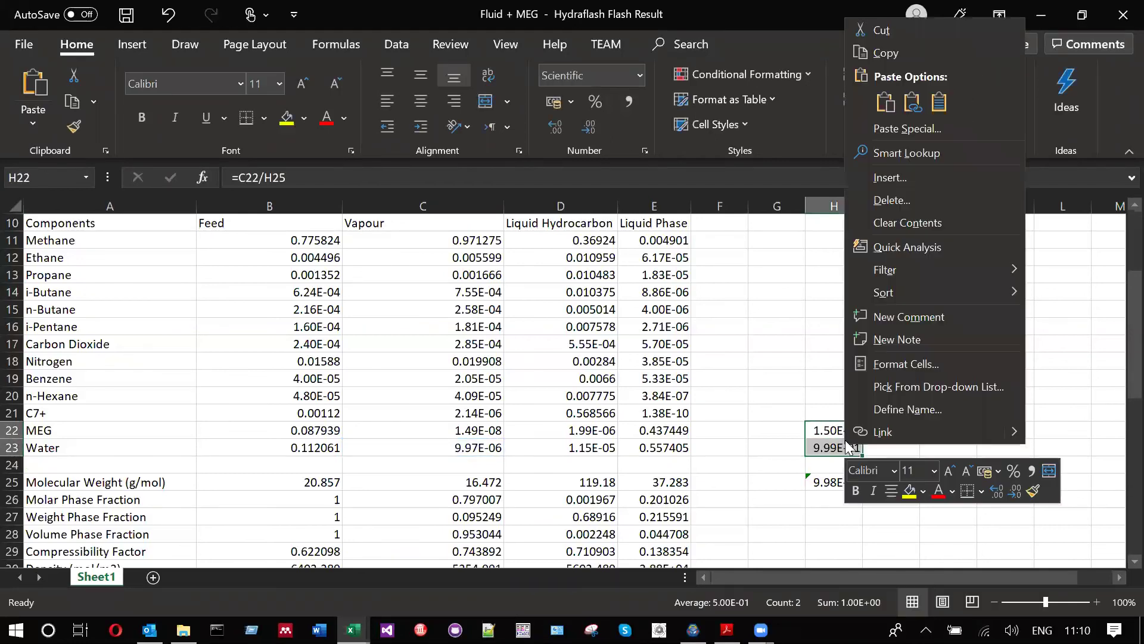
{"action": "left_click", "coordinate": [900, 365]}
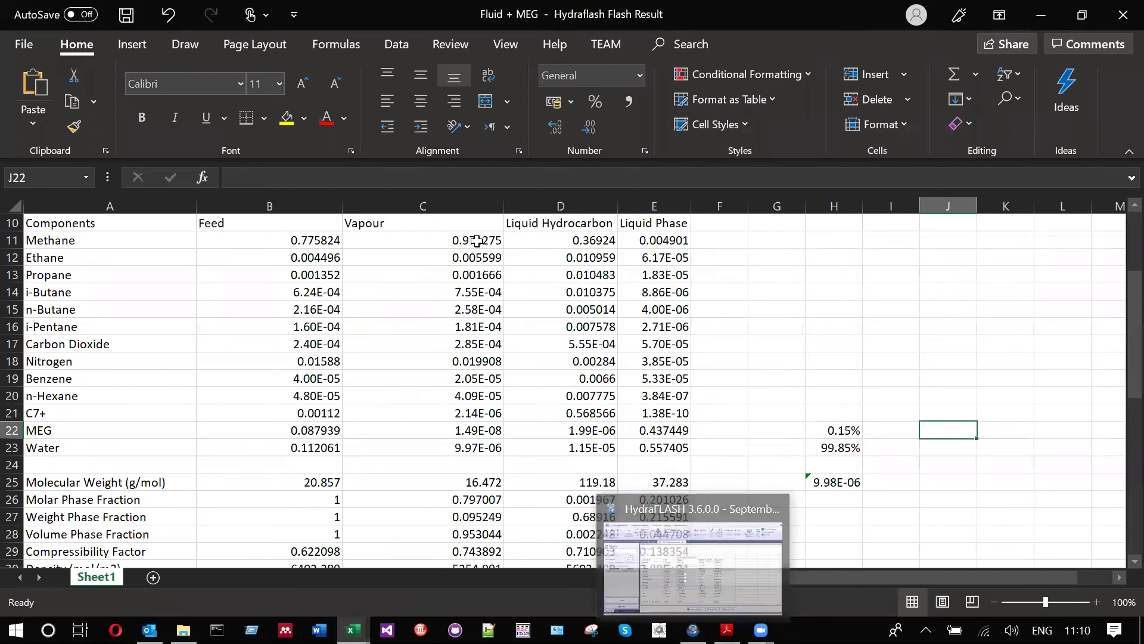
Copy the methane to C7+ vapour mole fractions (C11:C21) into the HydraFLASH fluid definition, and set its aqueous and inhibitor fraction to 9.98E-06
{"action": "left_click_drag", "start_coordinate": [476, 241], "coordinate": [471, 342]}
{"action": "left_click_drag", "start_coordinate": [465, 419], "coordinate": [466, 417]}
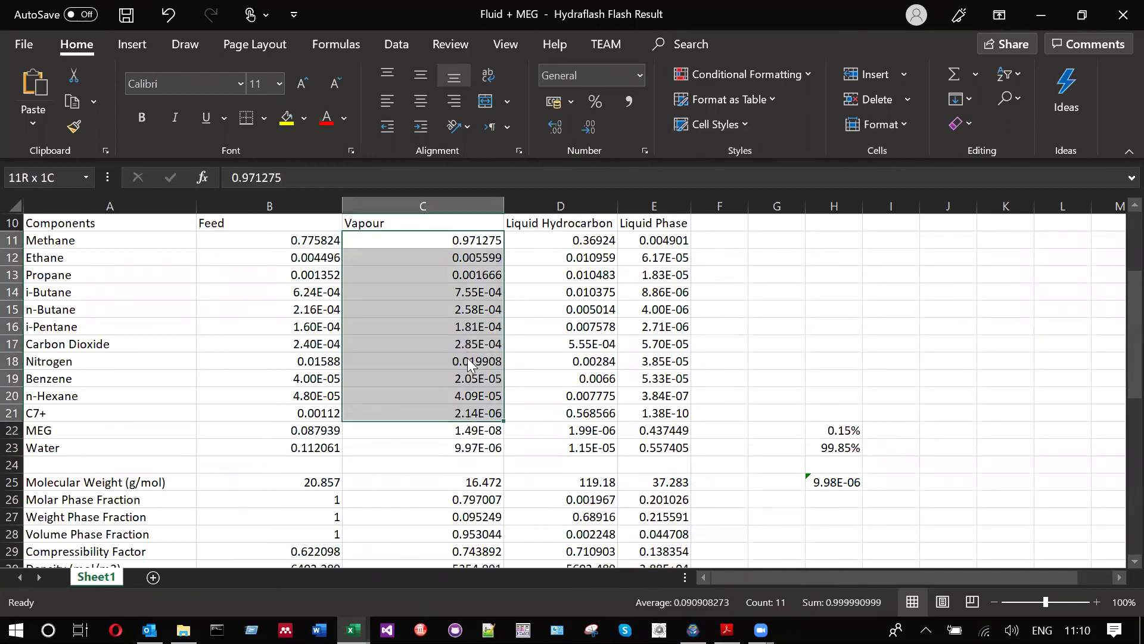
{"action": "right_click", "coordinate": [467, 358]}
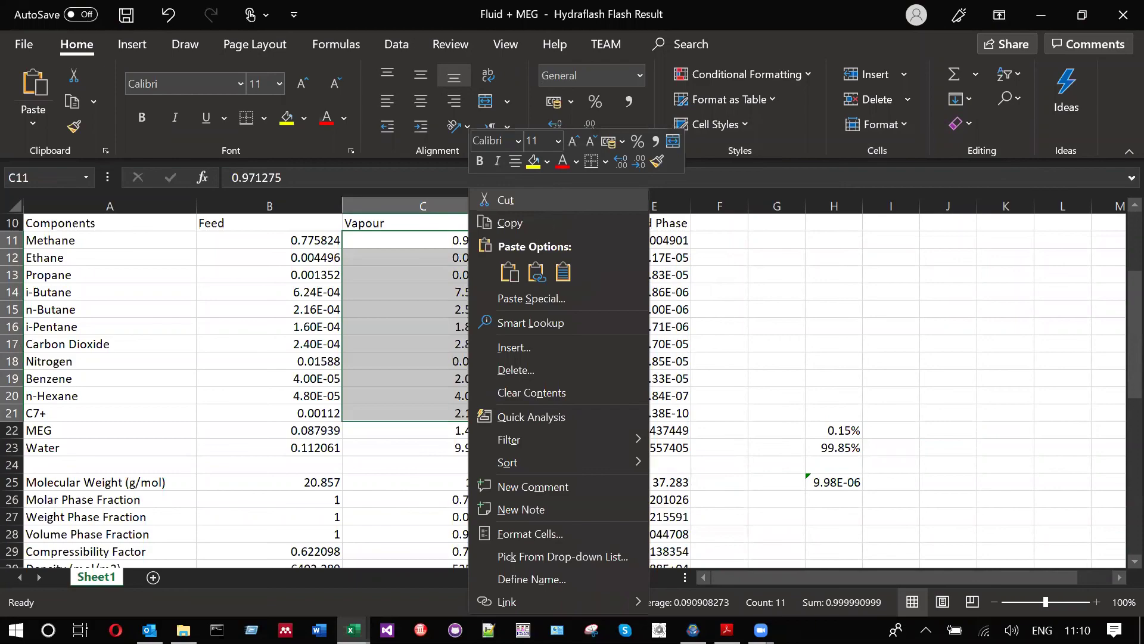
{"action": "left_click", "coordinate": [532, 224]}
{"action": "key", "text": "alt+Tab"}
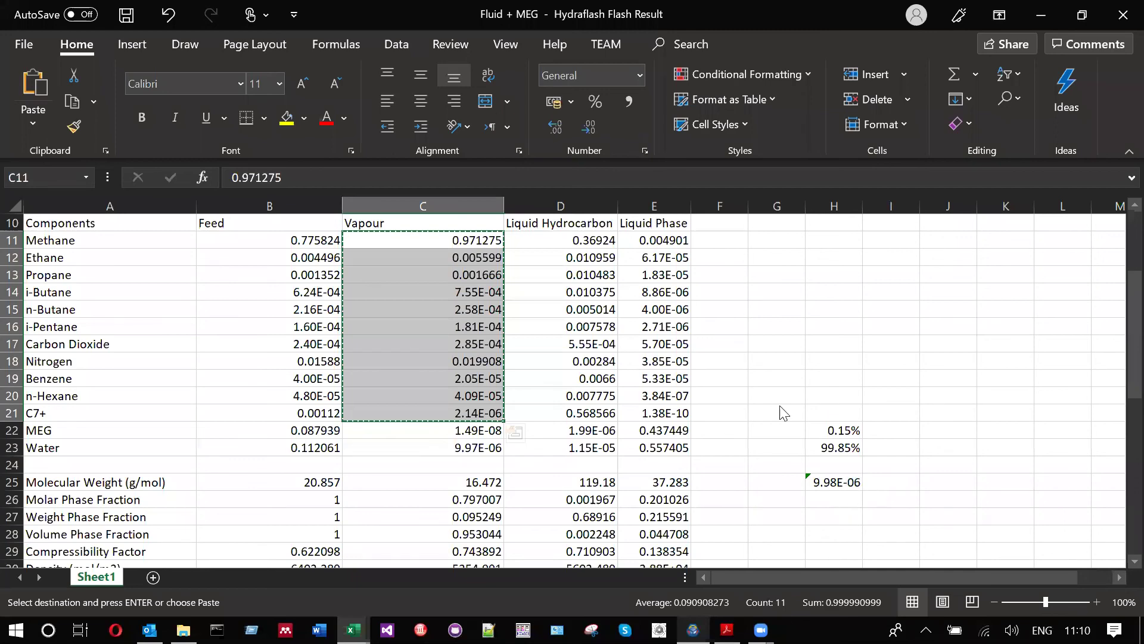
{"action": "key", "text": "alt+Tab"}
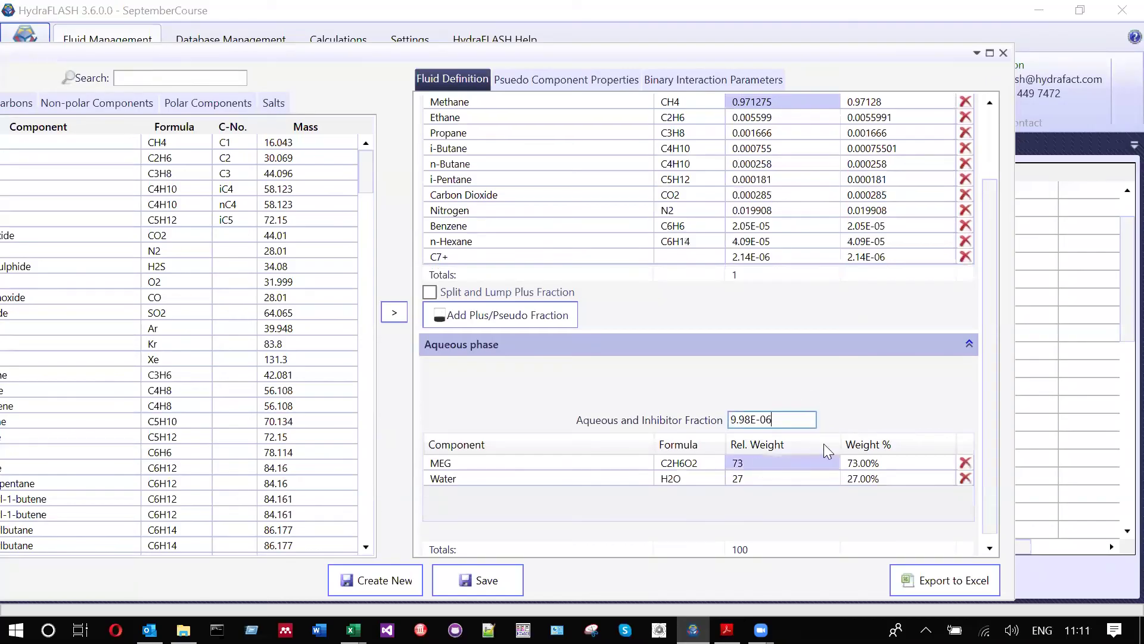
Set the aqueous phase's relative moles to 0.15 for MEG and 99.85 for water, and create the fluid Vapour + MEG
{"action": "left_click", "coordinate": [794, 445]}
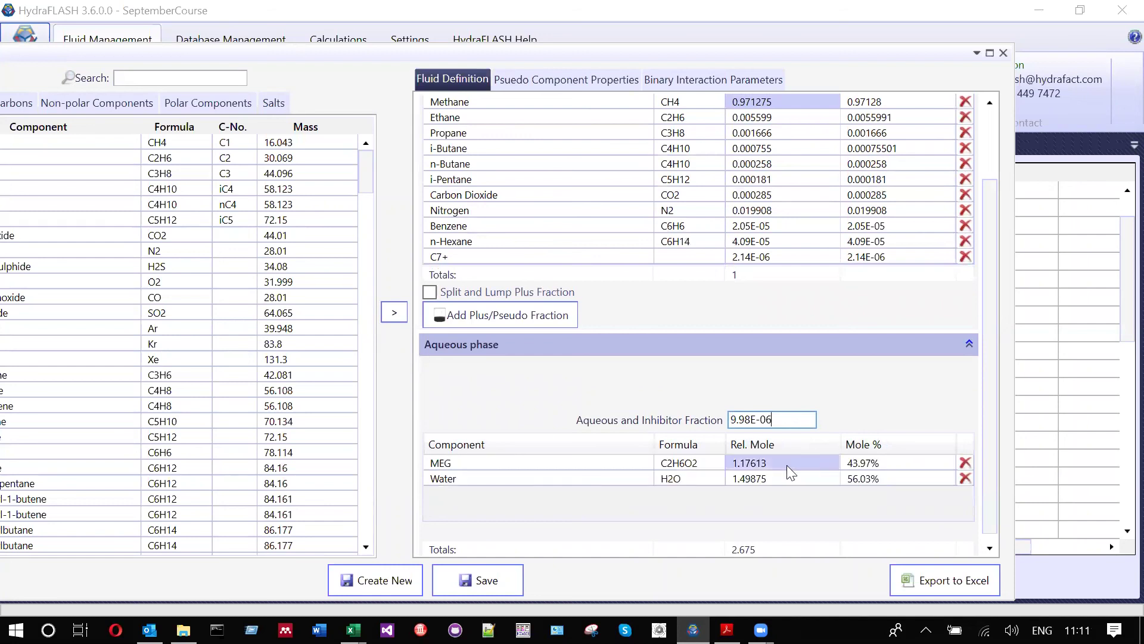
{"action": "double_click", "coordinate": [787, 468]}
{"action": "type", "text": "0."}
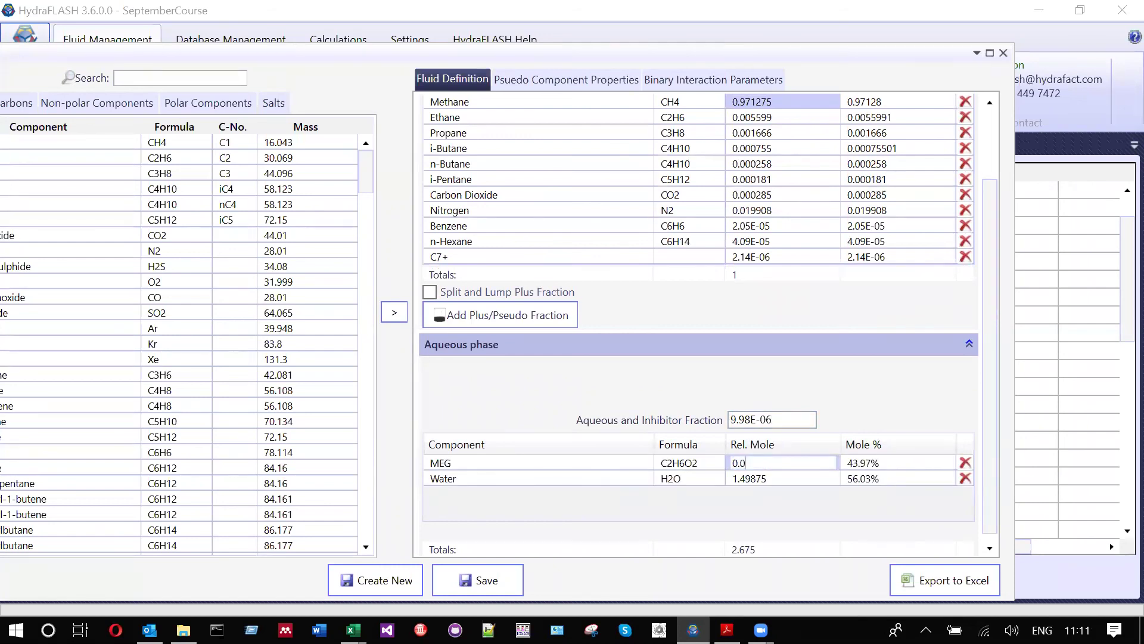
{"action": "type", "text": "15"}
{"action": "left_click", "coordinate": [795, 473]}
{"action": "left_click", "coordinate": [795, 473]}
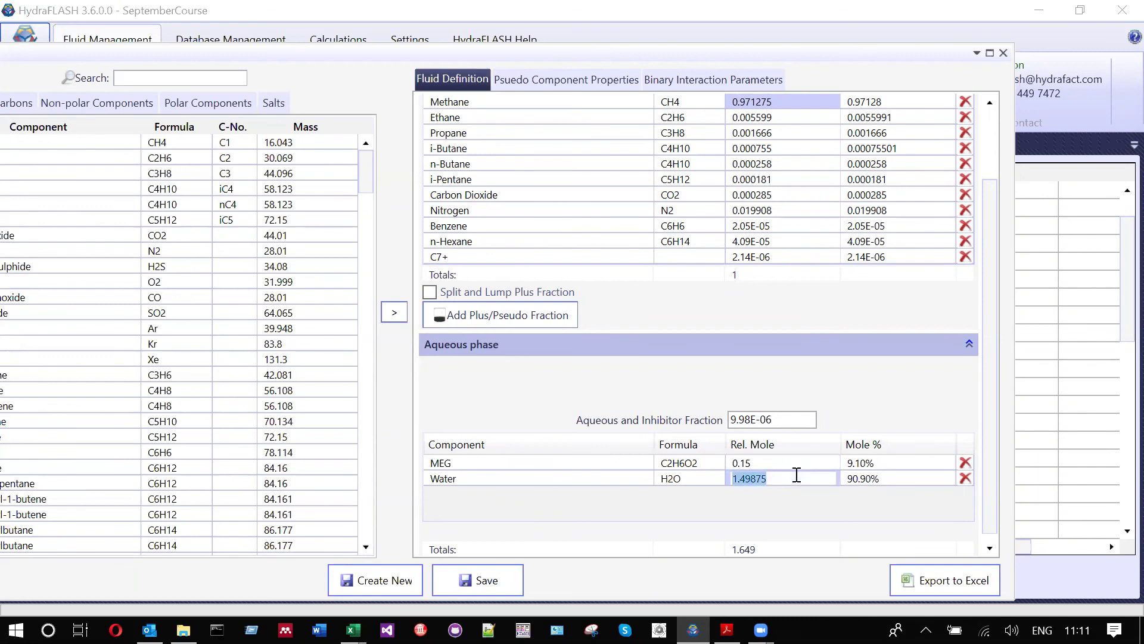
{"action": "type", "text": "99.85"}
{"action": "key", "text": "Return"}
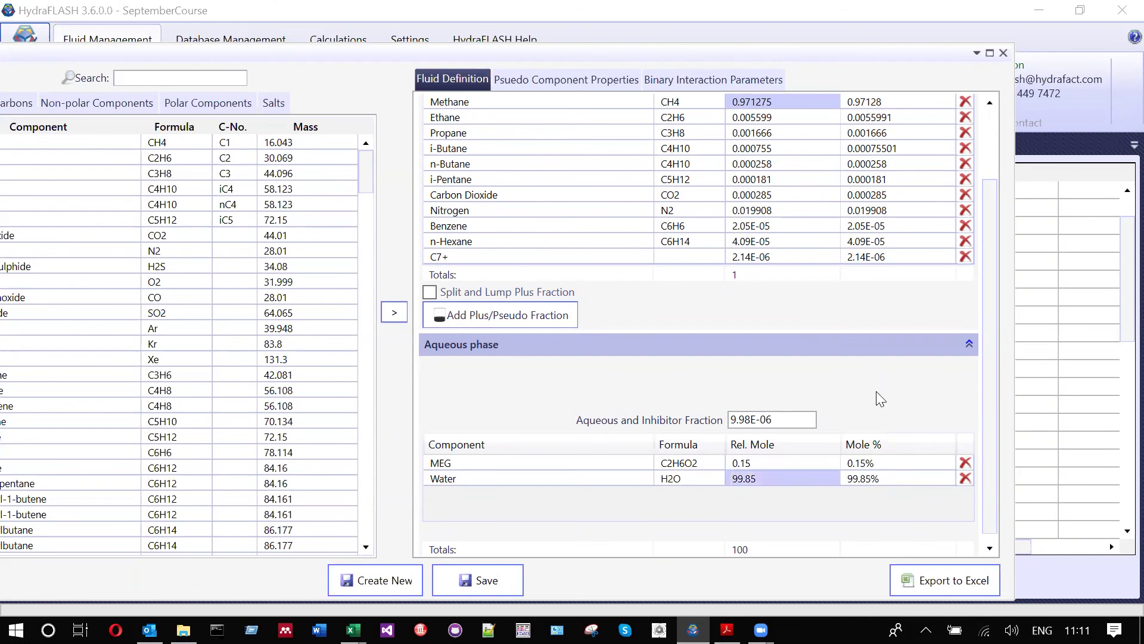
{"action": "scroll", "coordinate": [991, 447], "scroll_direction": "up", "scroll_amount": 3}
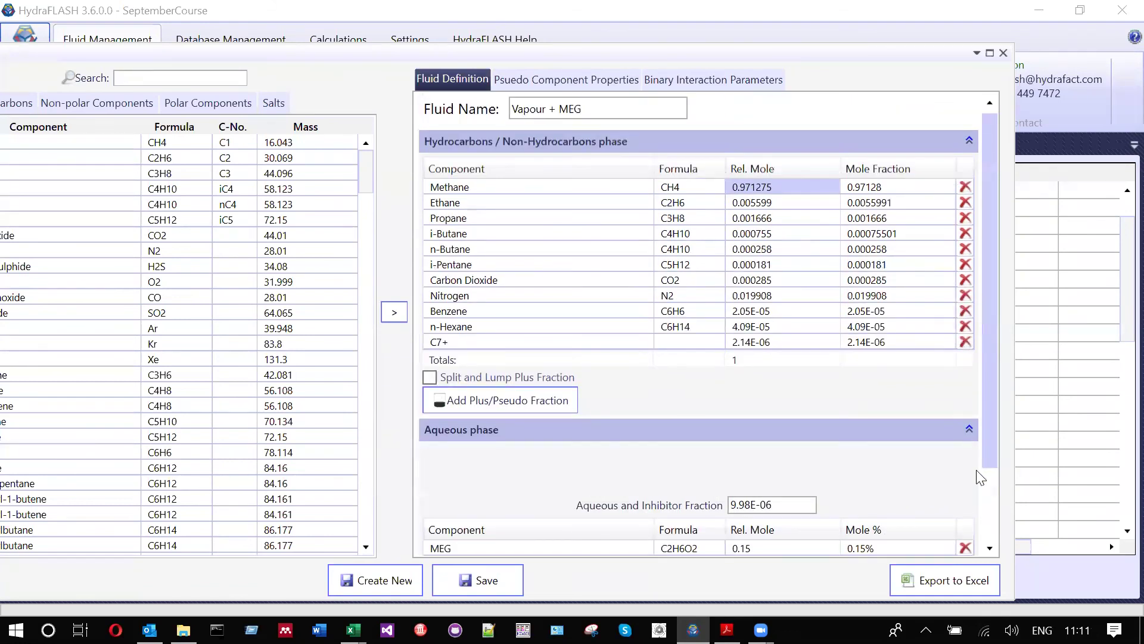
{"action": "left_click", "coordinate": [384, 581]}
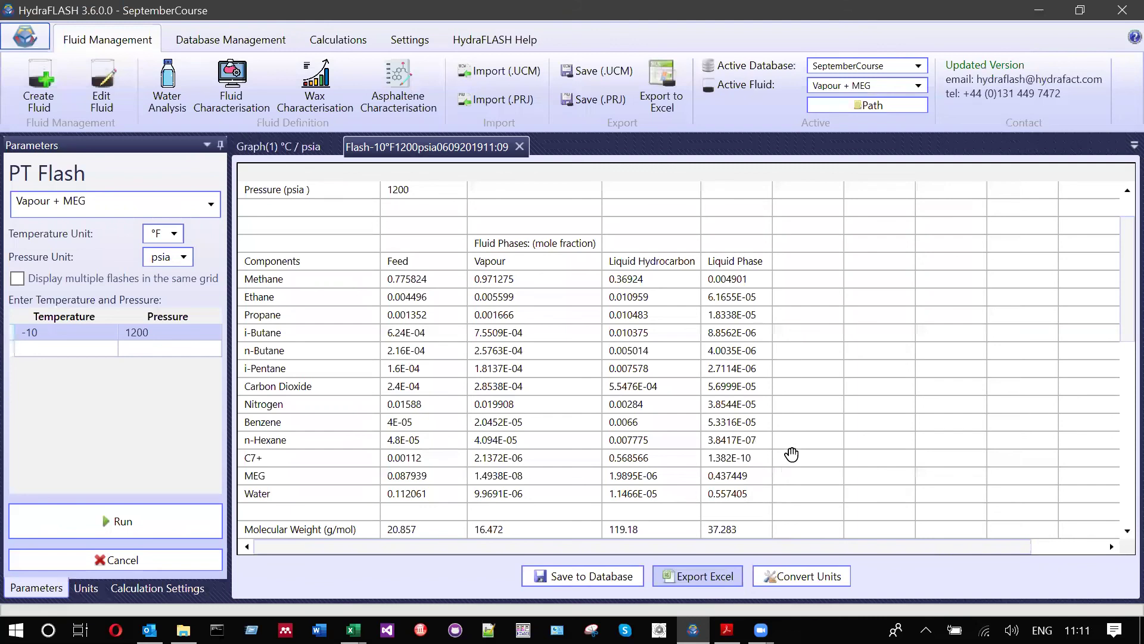
Check the hydrate settings in the PDF, and plot the Vapour + MEG hydrate line from 500 to 2500 psia in 100 psi steps on a new graph
{"action": "key", "text": "alt+Tab"}
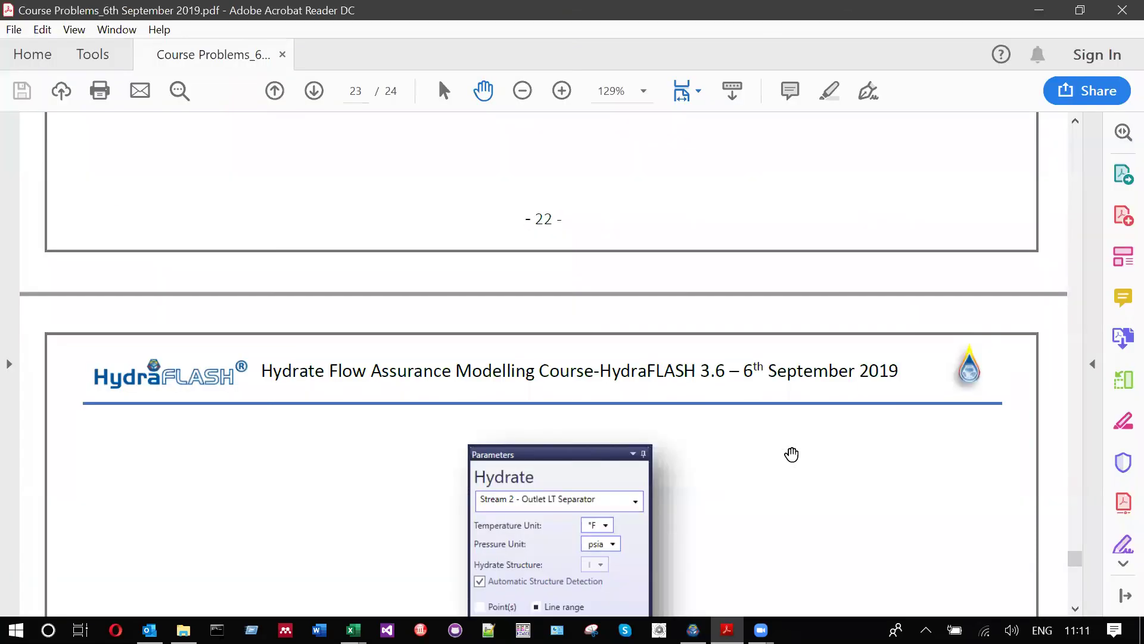
{"action": "scroll", "coordinate": [792, 454], "scroll_direction": "down", "scroll_amount": 5}
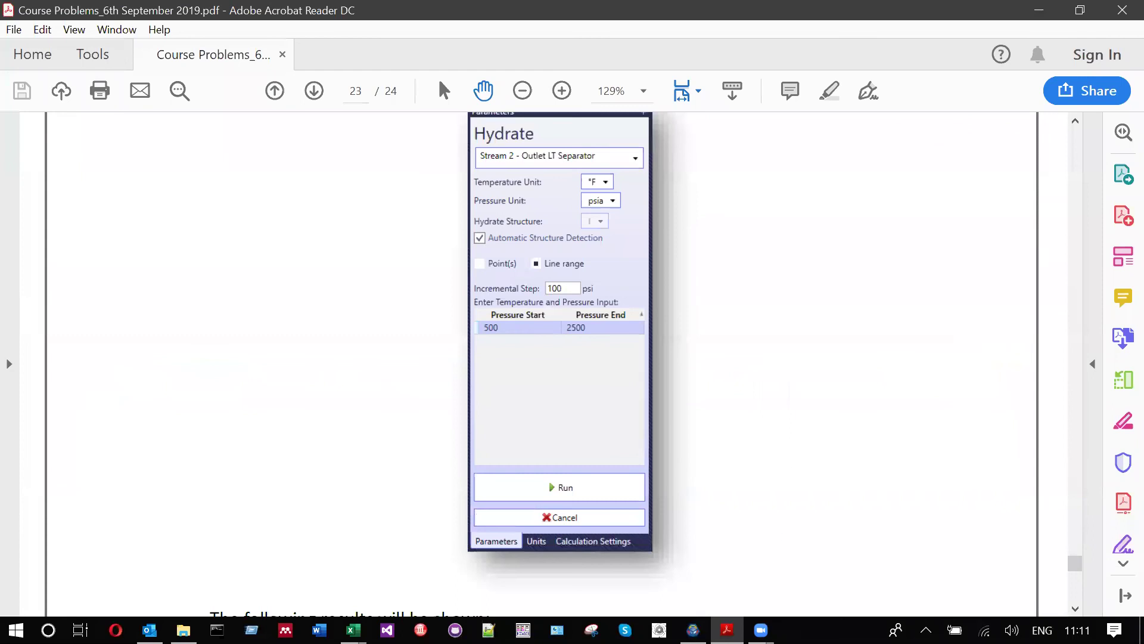
{"action": "key", "text": "alt+Tab"}
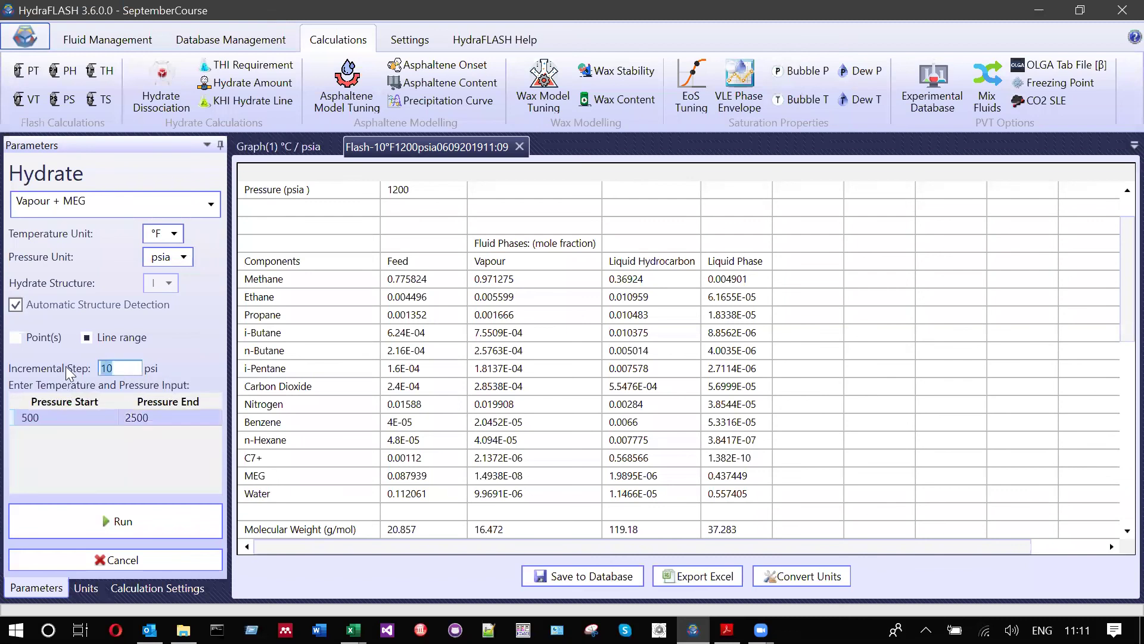
{"action": "type", "text": "100"}
{"action": "left_click", "coordinate": [150, 522]}
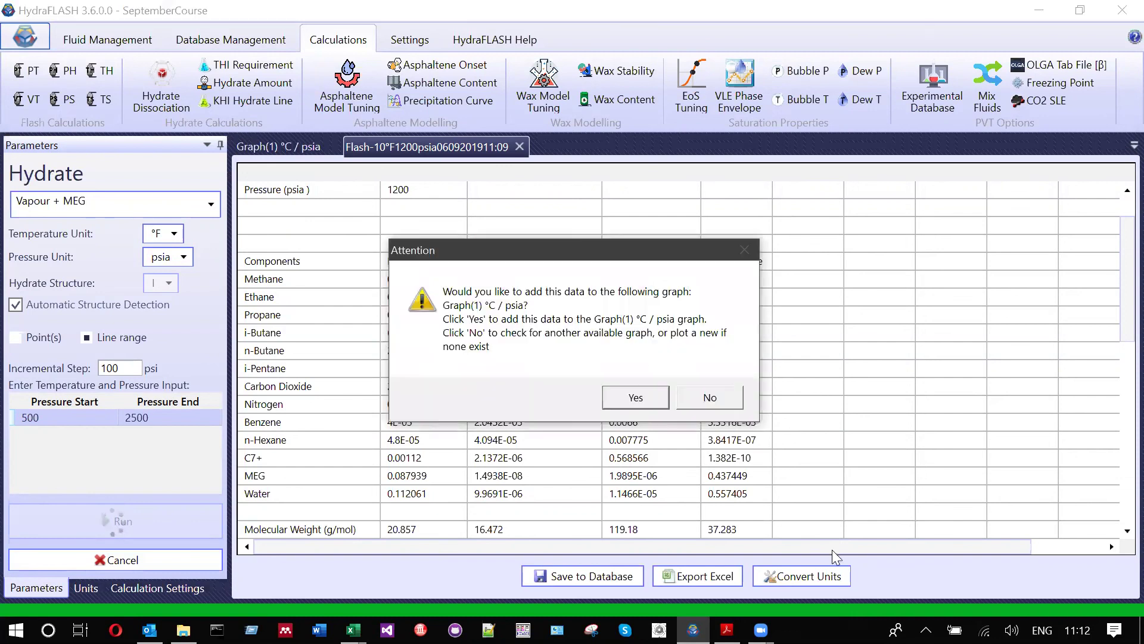
{"action": "left_click", "coordinate": [716, 397]}
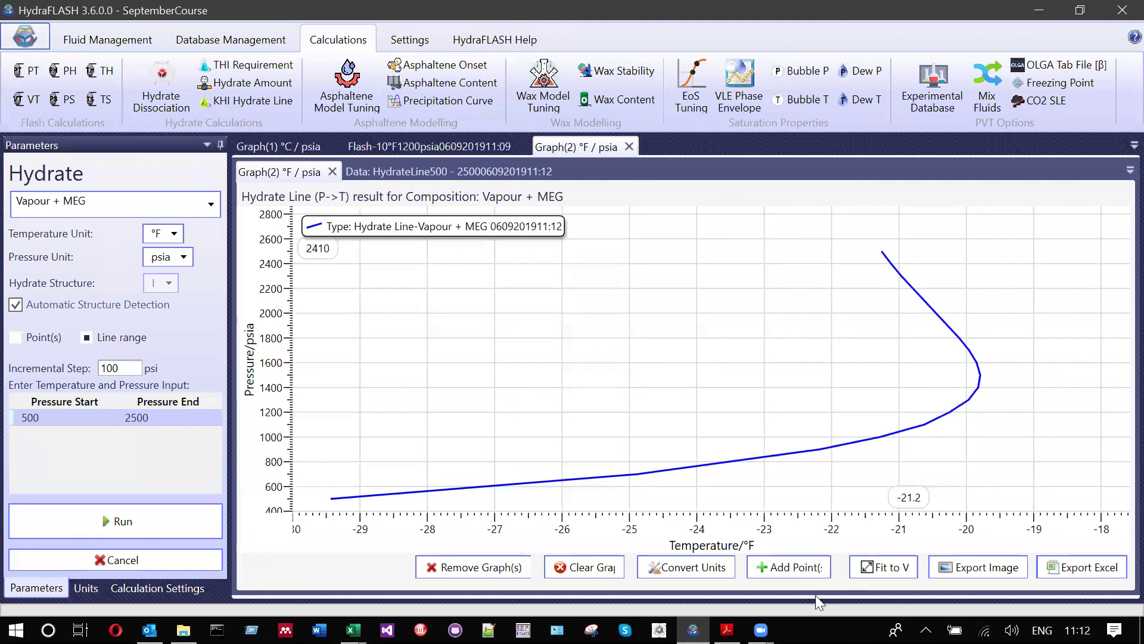
Check the low temperature separator's operating conditions in the PDF, and add the point -10 °F and 1200 psia to the Vapour + MEG graph
{"action": "left_click", "coordinate": [727, 630]}
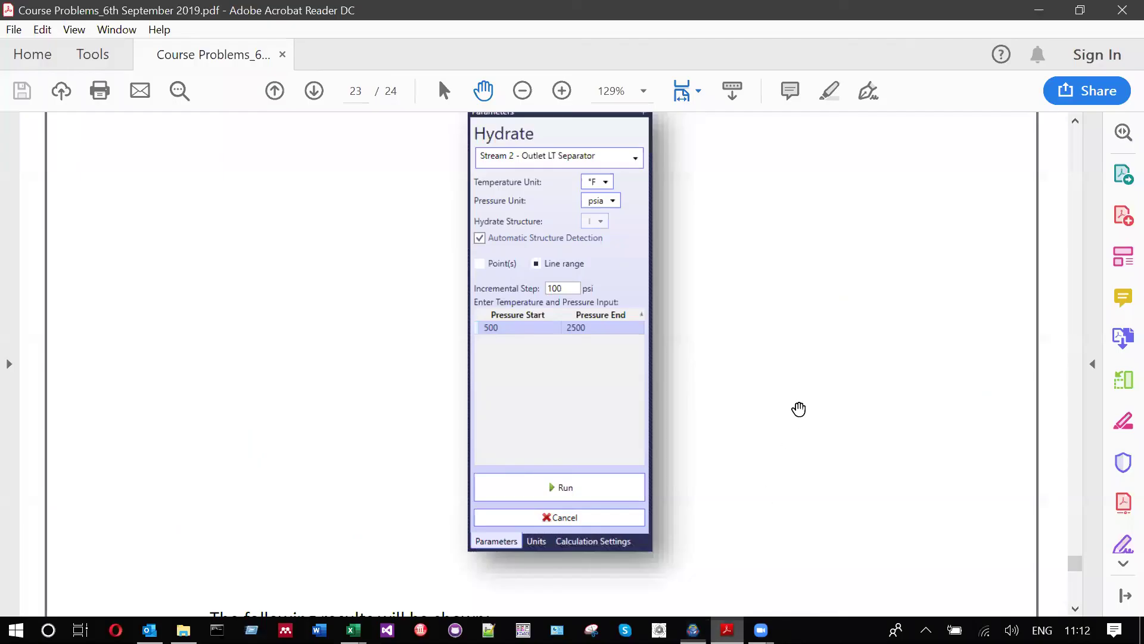
{"action": "scroll", "coordinate": [798, 408], "scroll_direction": "down", "scroll_amount": 5}
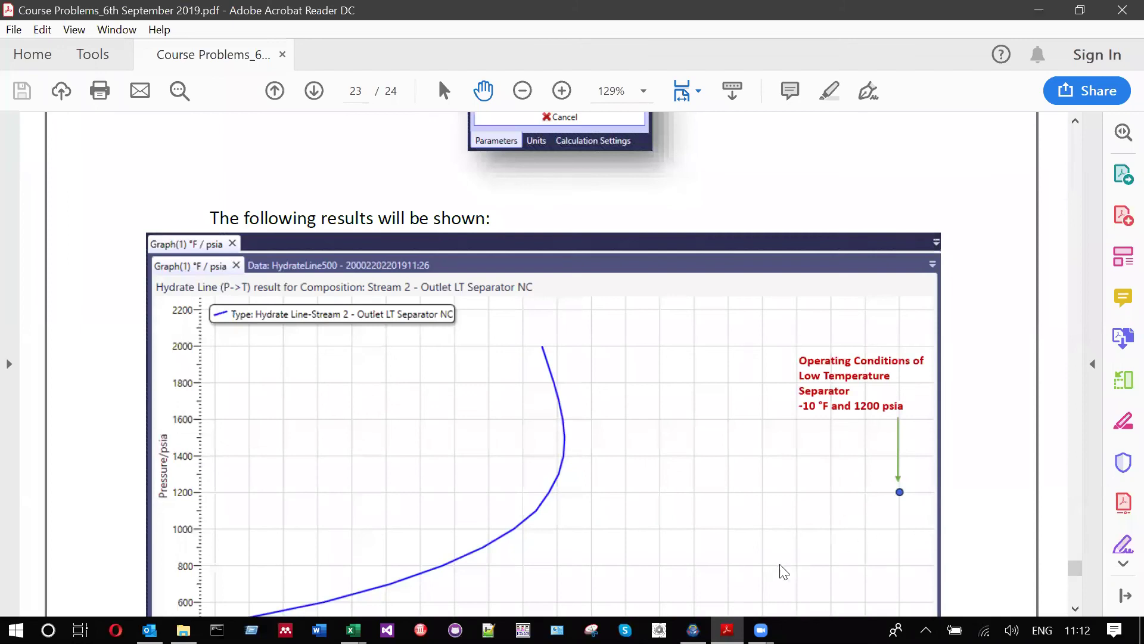
{"action": "key", "text": "alt+Tab"}
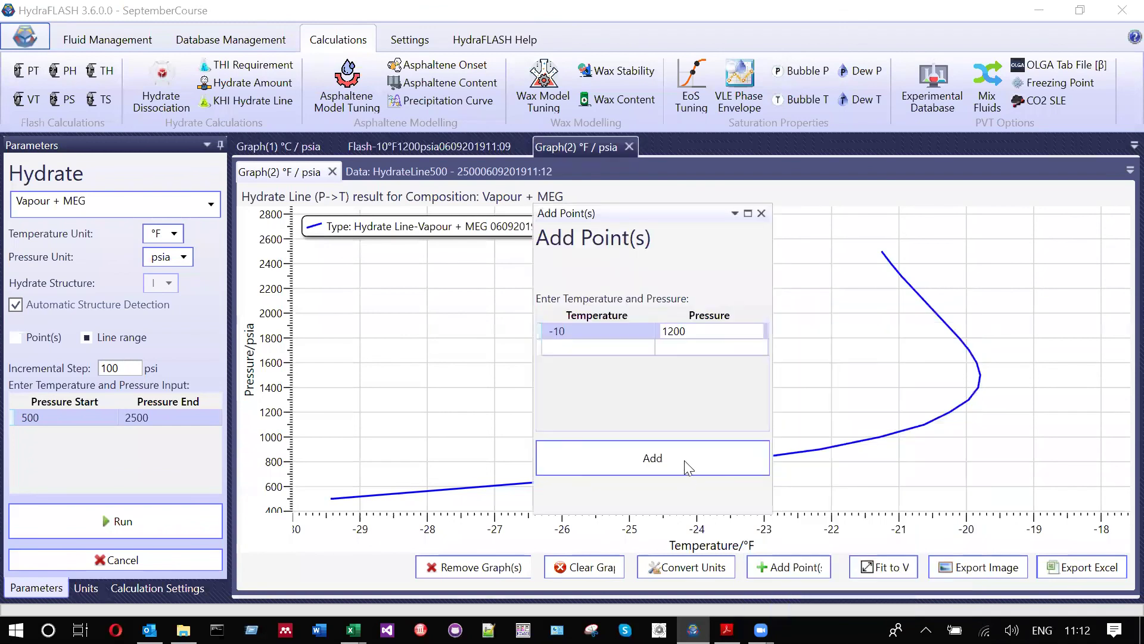
{"action": "left_click", "coordinate": [685, 460]}
{"action": "left_click", "coordinate": [761, 213]}
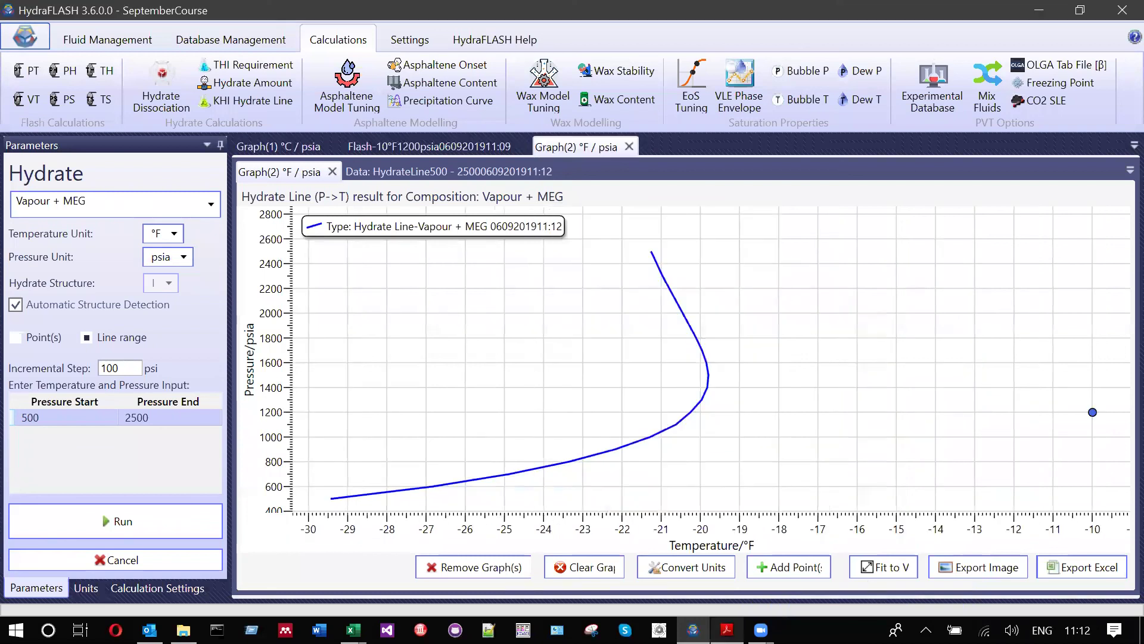
Compare the new graph with the PDF's result figure on page 23, and read the conclusion about the LT separator's operating conditions below it
{"action": "left_click", "coordinate": [727, 629]}
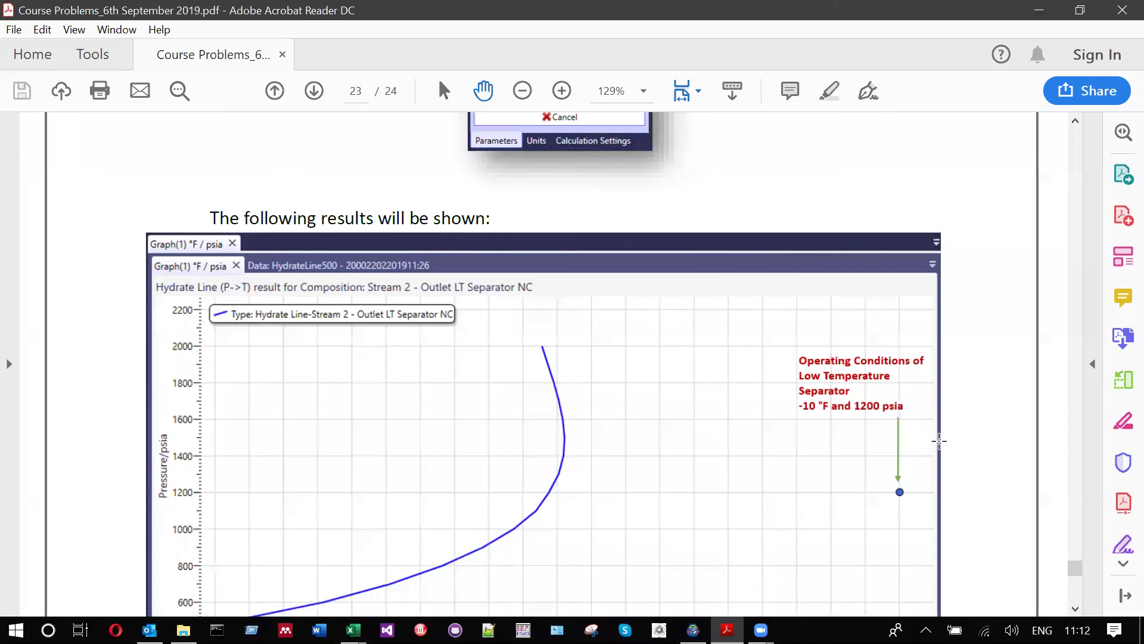
{"action": "scroll", "coordinate": [939, 441], "scroll_direction": "down", "scroll_amount": 3}
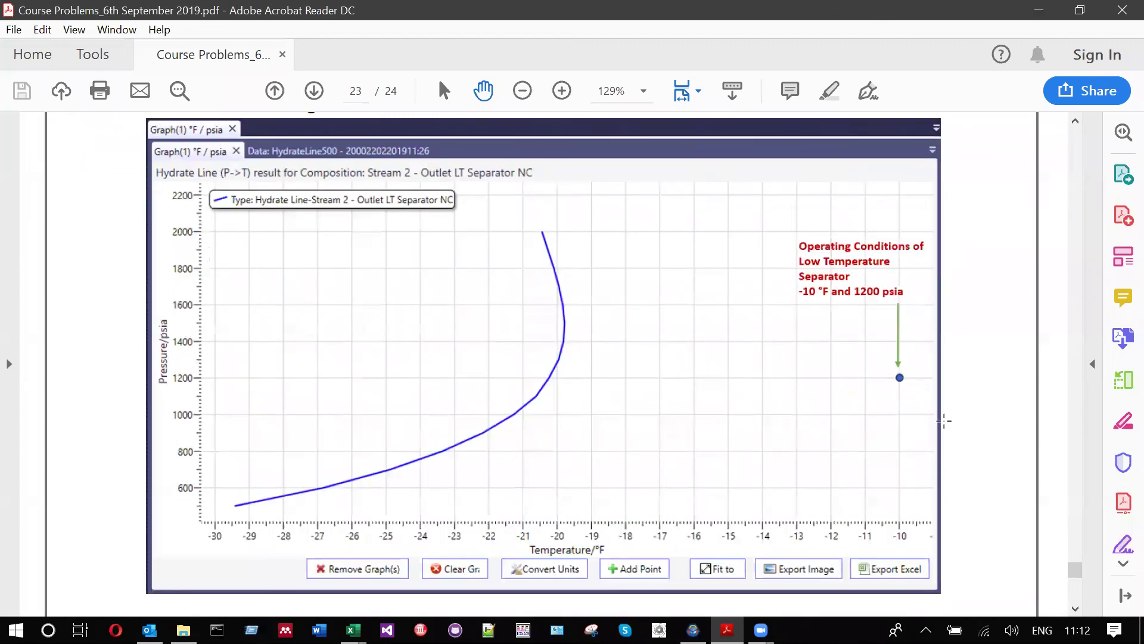
{"action": "scroll", "coordinate": [974, 417], "scroll_direction": "down", "scroll_amount": 3}
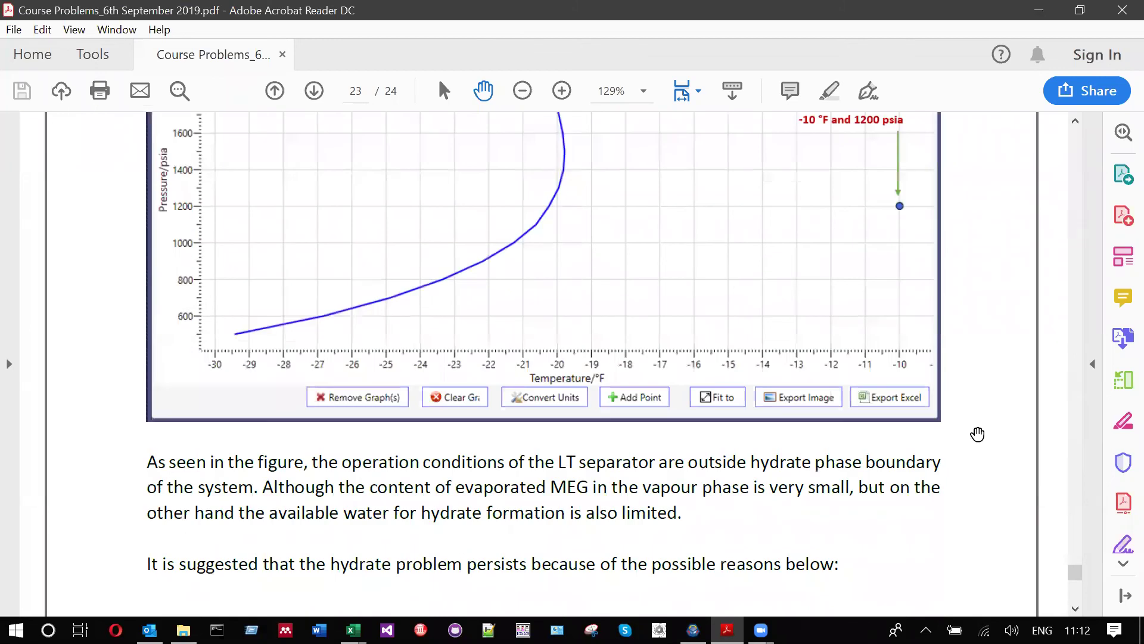
{"action": "scroll", "coordinate": [977, 434], "scroll_direction": "up", "scroll_amount": 3}
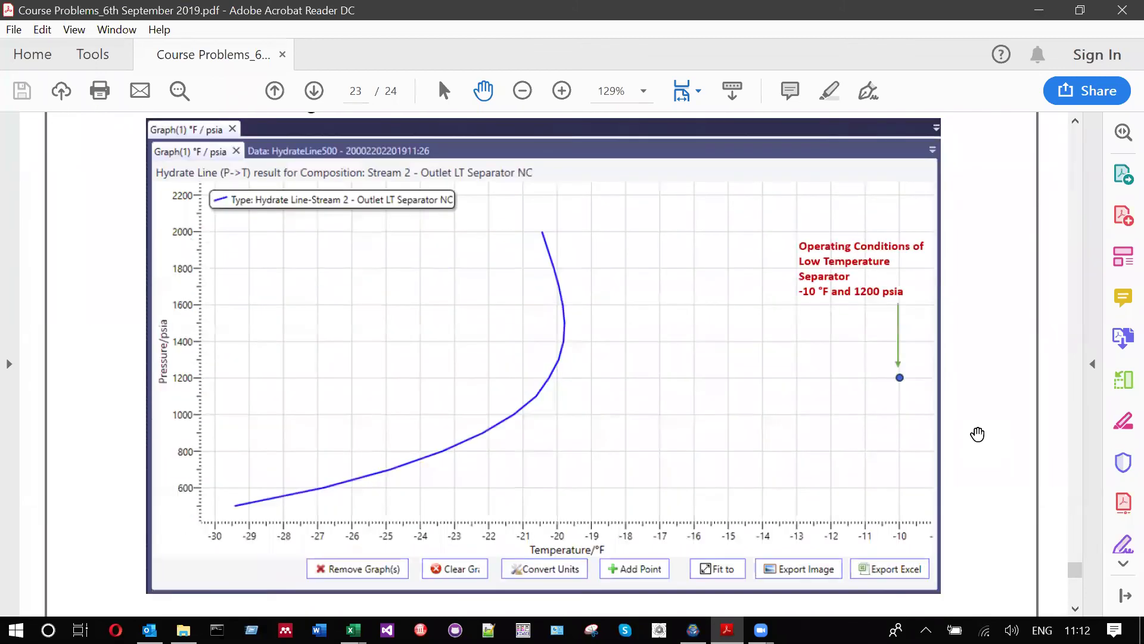
{"action": "scroll", "coordinate": [950, 439], "scroll_direction": "down", "scroll_amount": 4}
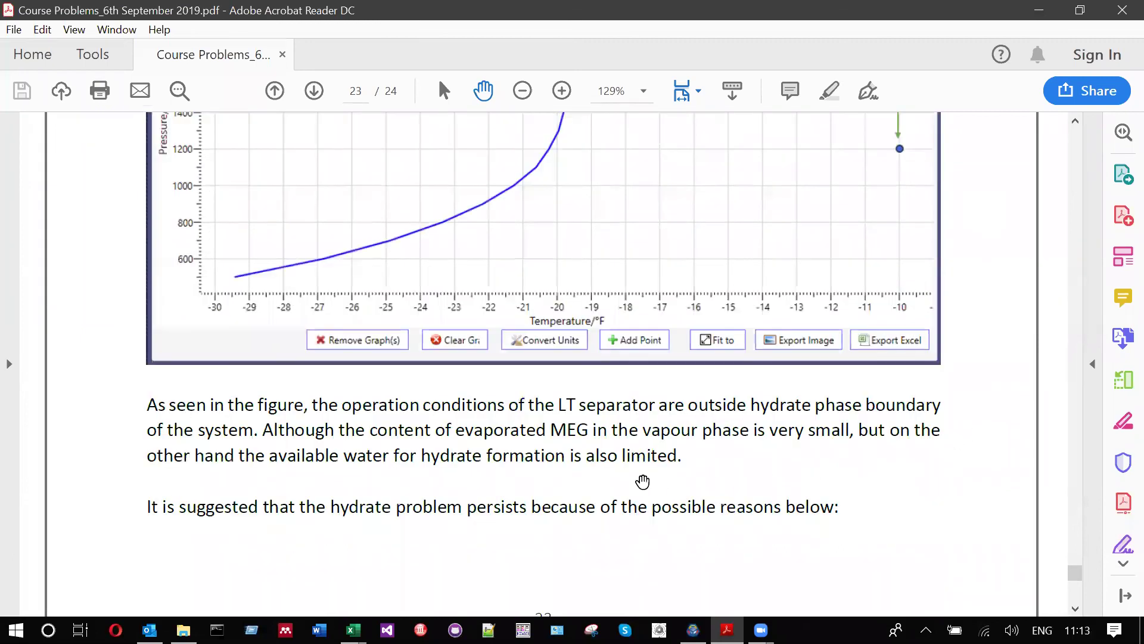